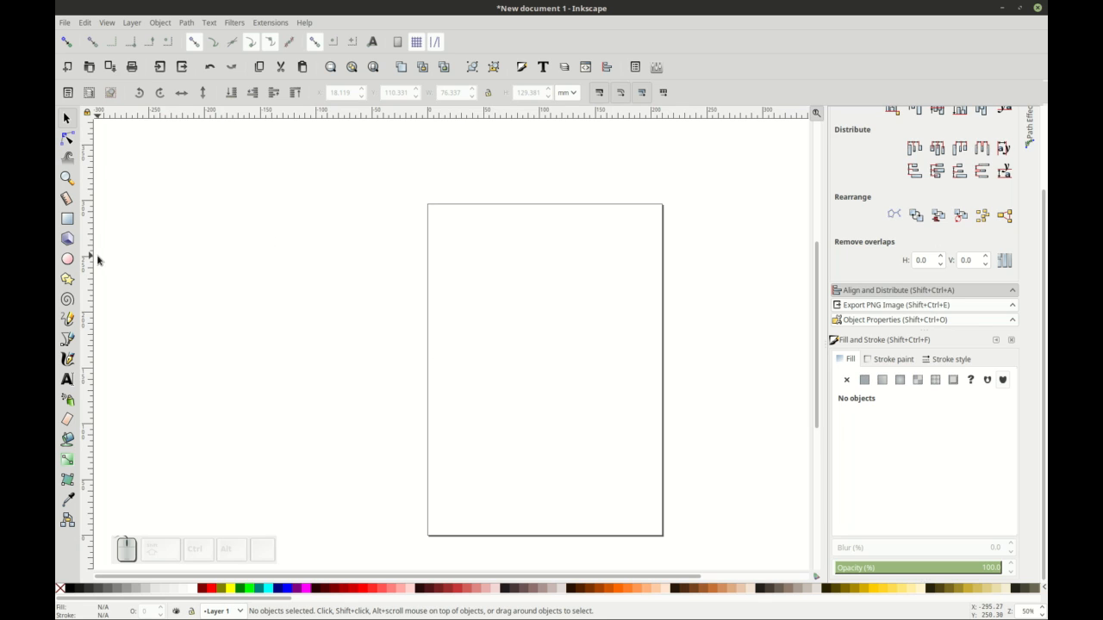
Step: Zoom the canvas to 100% and turn off the page border in the document properties
key("1")
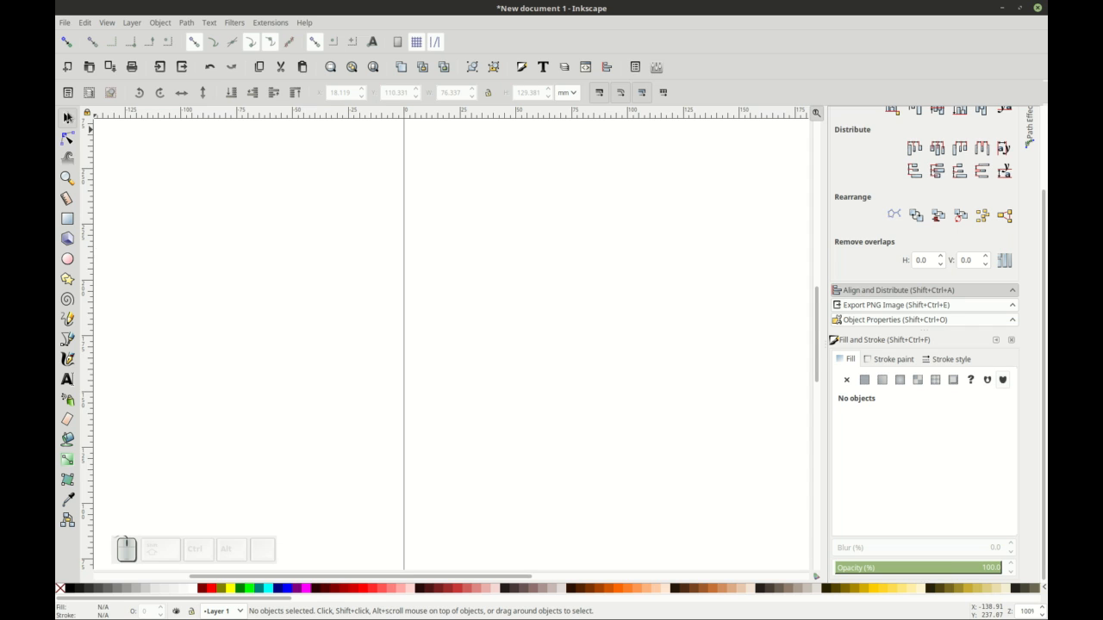
left_click(65, 23)
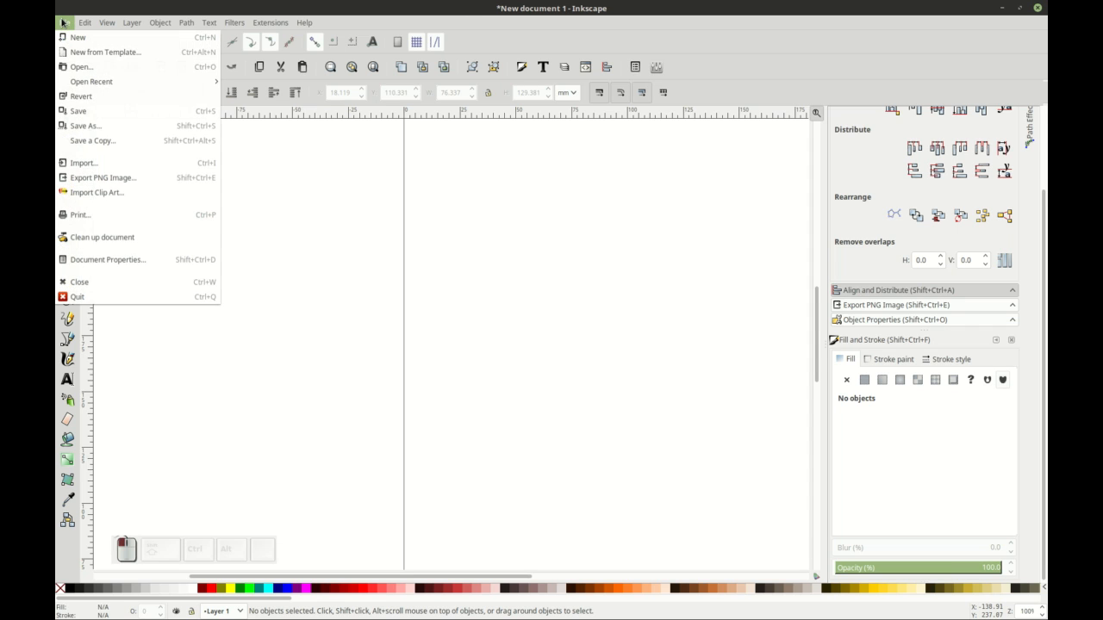
left_click(78, 260)
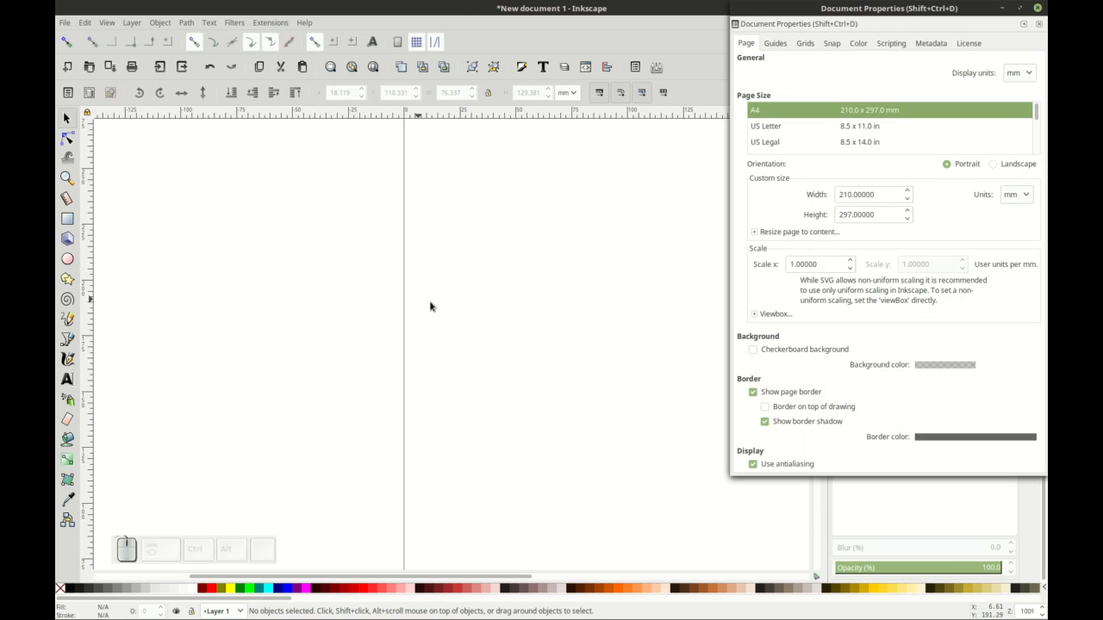
left_click(754, 393)
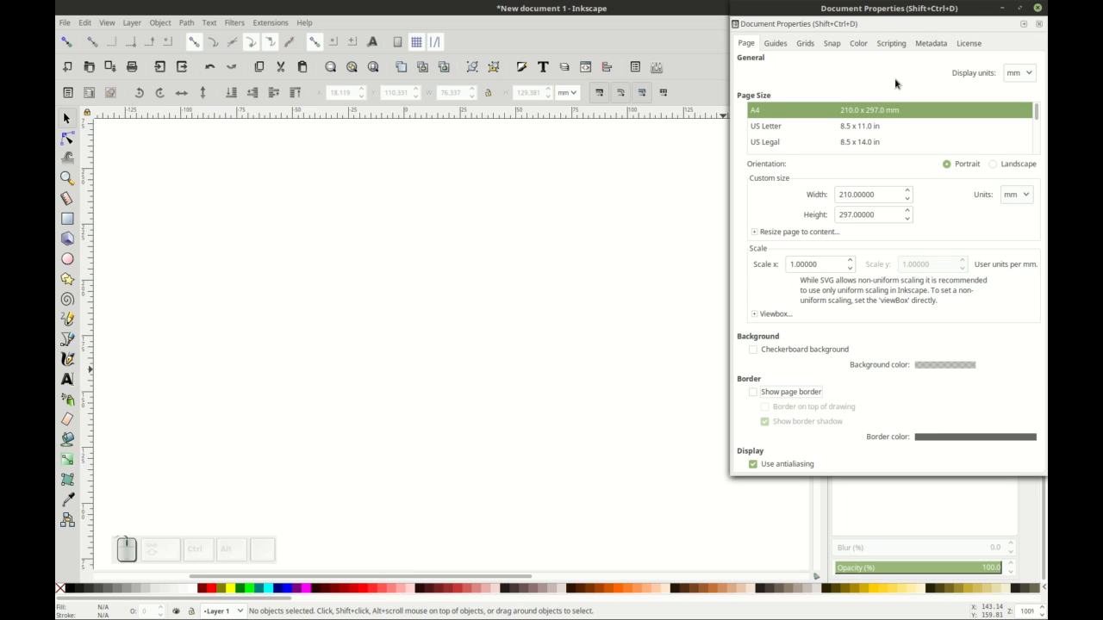
left_click(1038, 8)
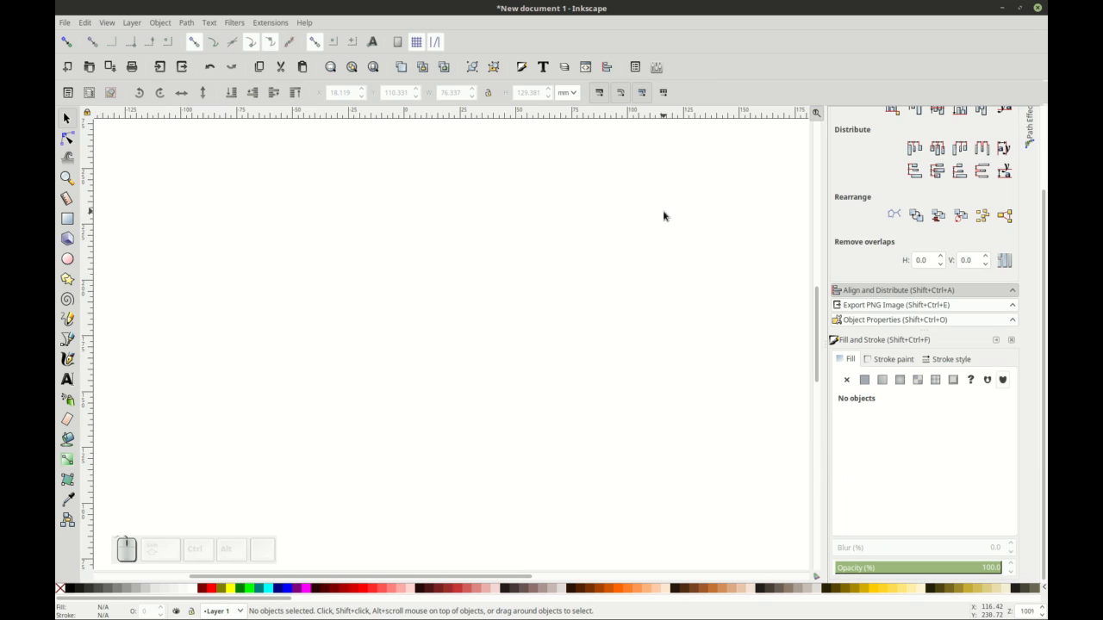
Step: Draw a blue circle about 73.6 mm in diameter and move it to about X -14.8, Y 120.7 mm
key("e")
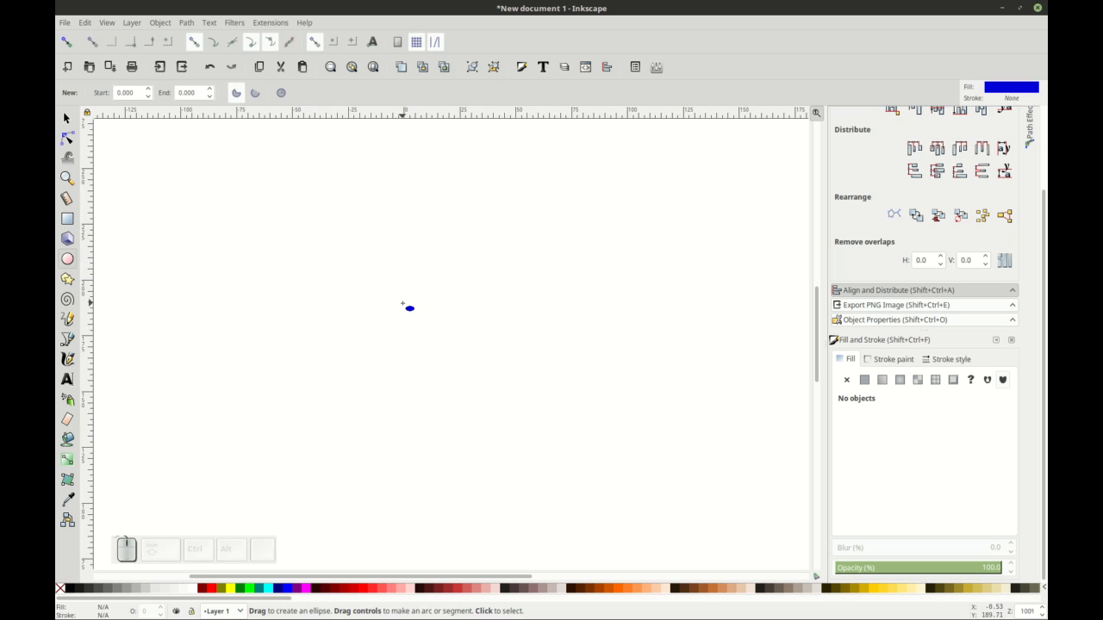
left_click_drag(402, 304, 483, 406)
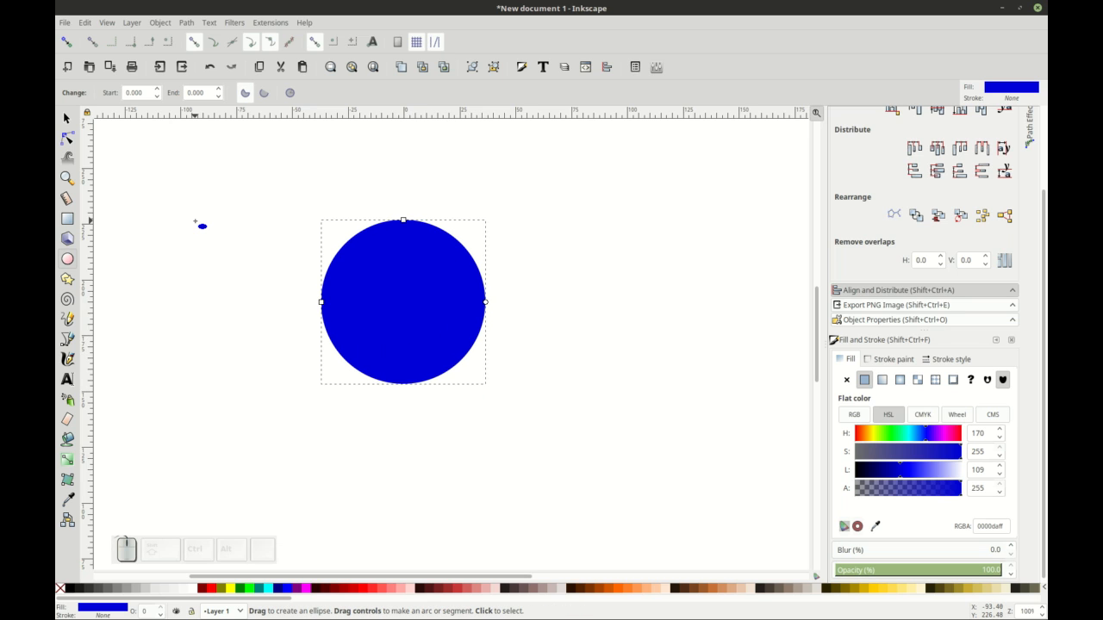
key("s")
left_click_drag(384, 295, 435, 368)
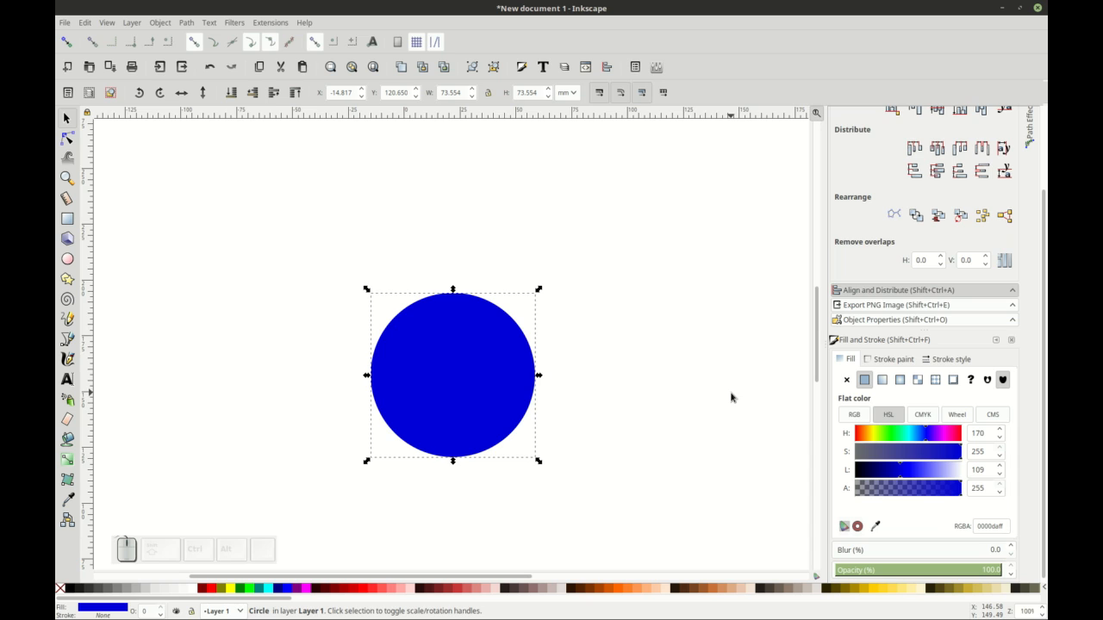
left_click(731, 397)
Step: Draw a straight horizontal line about 127 mm long across the circle's middle, with a black stroke and no fill
key("b")
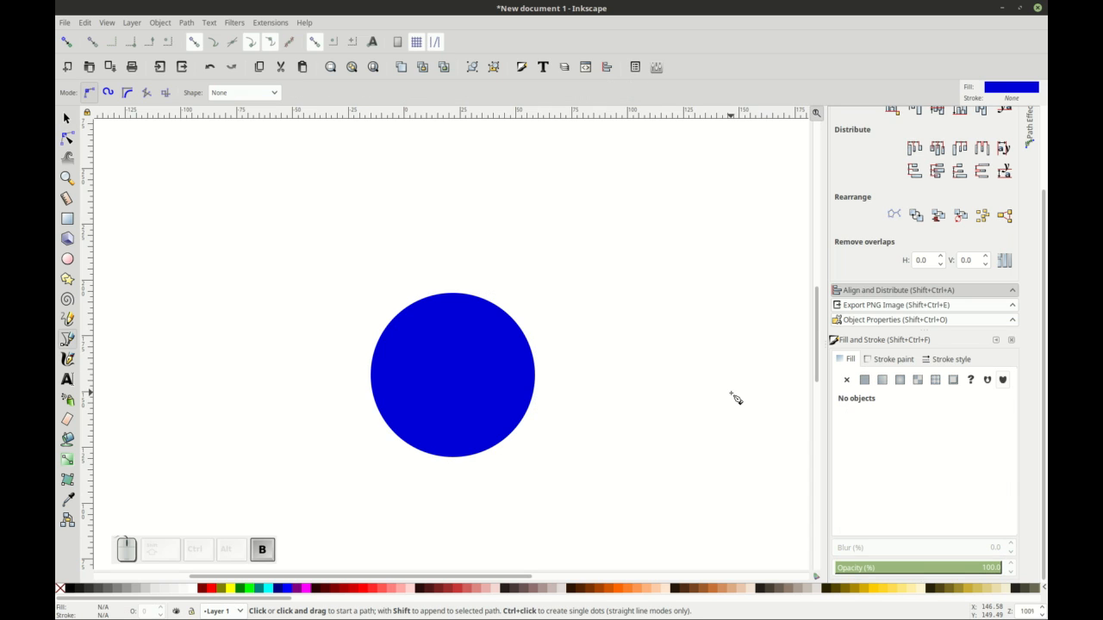
left_click(322, 372)
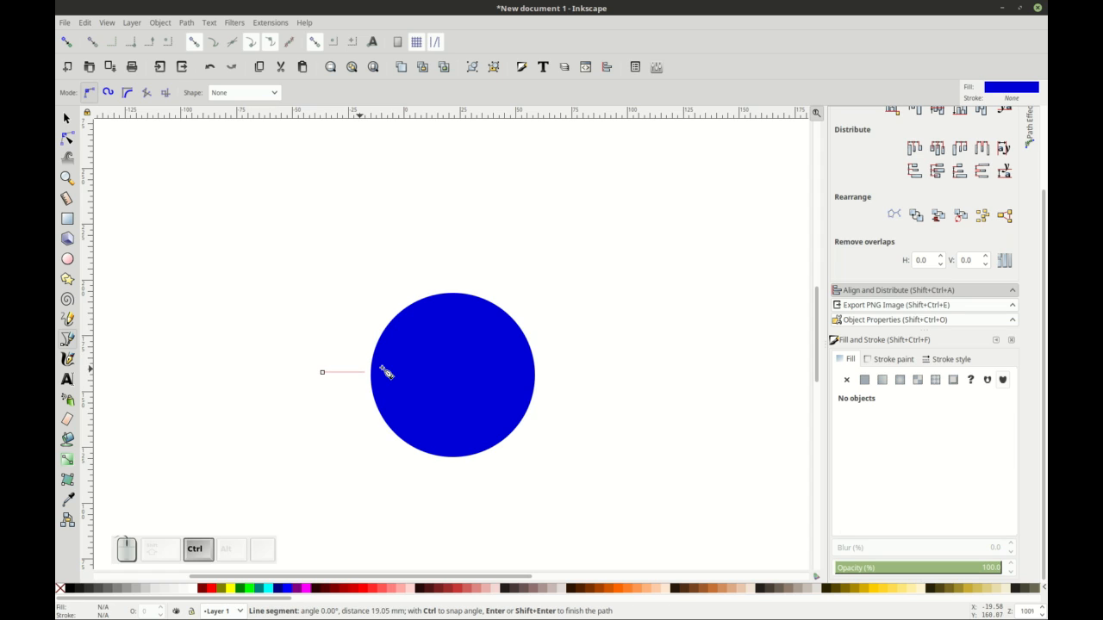
left_click(605, 373)
right_click(605, 373)
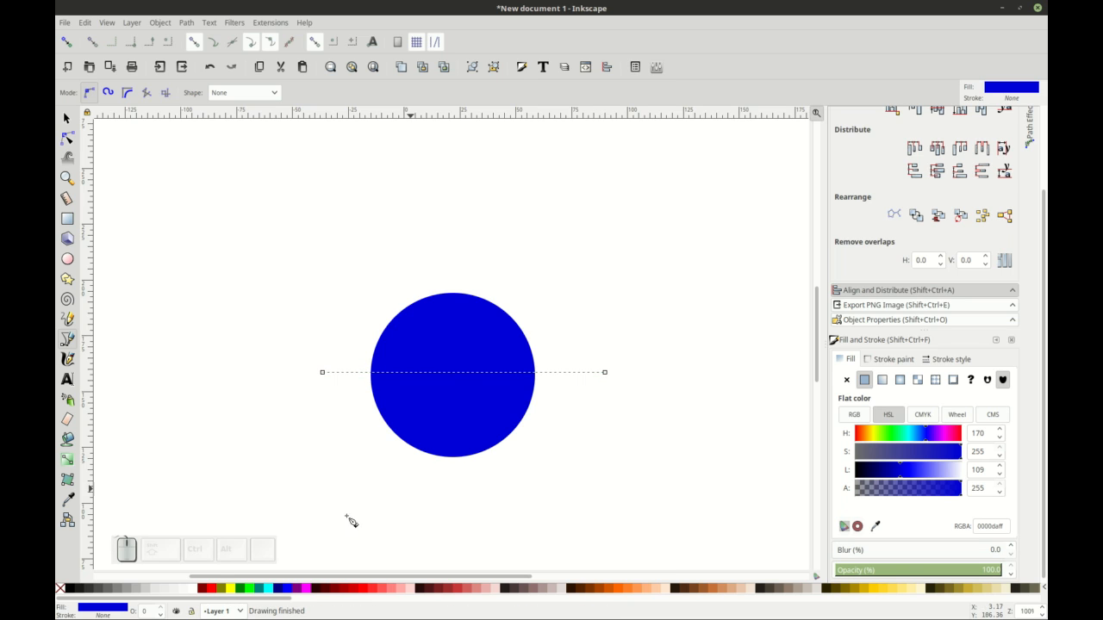
left_click(67, 590, "shift")
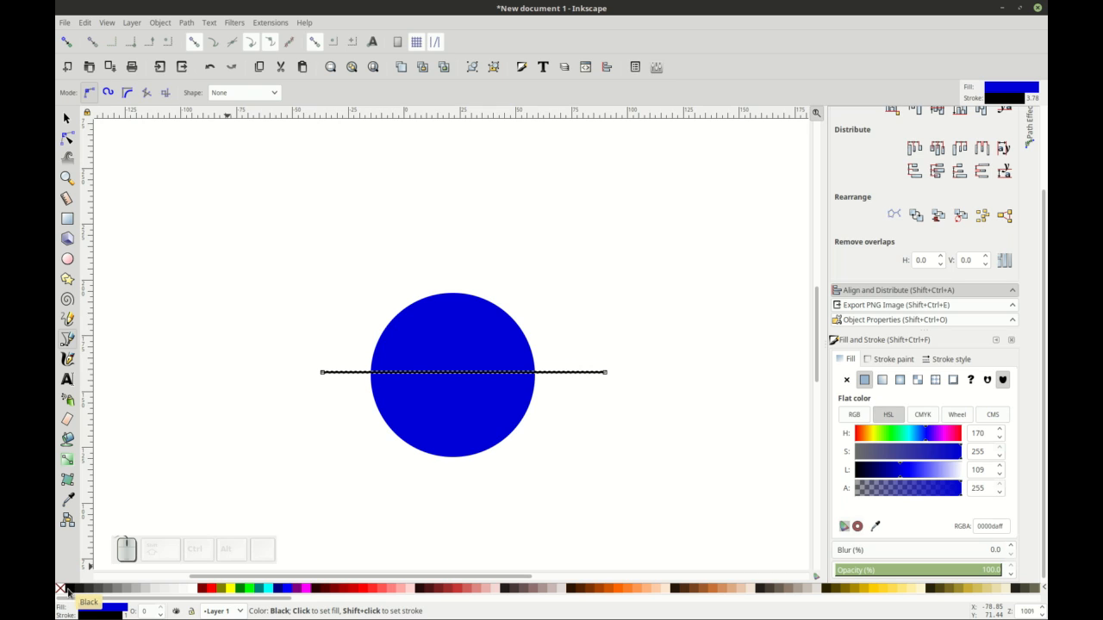
left_click(58, 591)
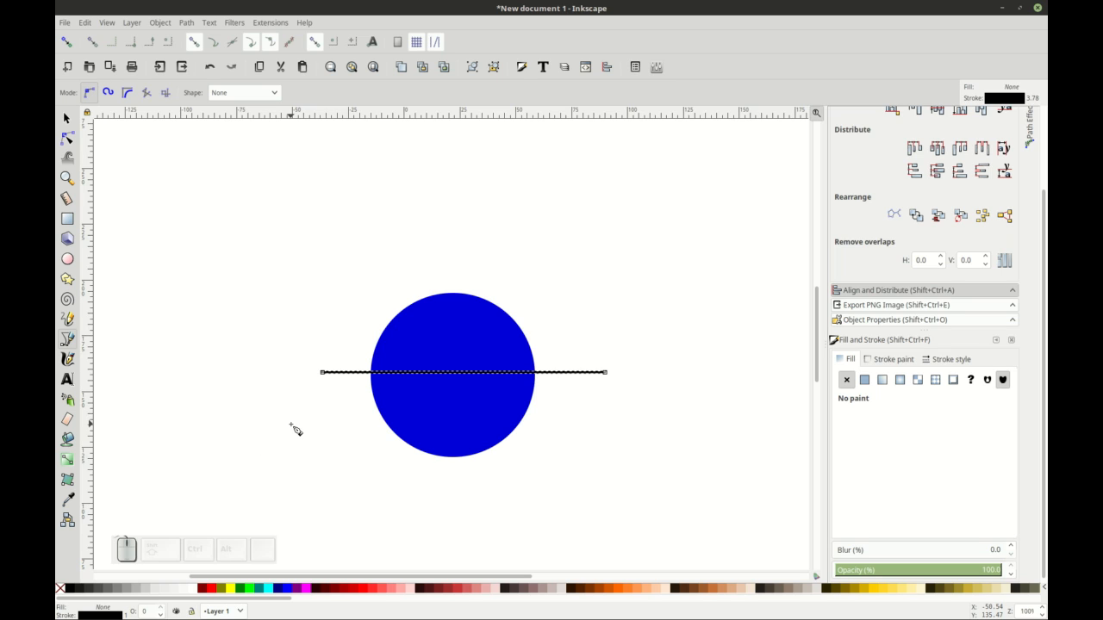
Step: Select the line and the circle together and centre them on the horizontal axis
key("s")
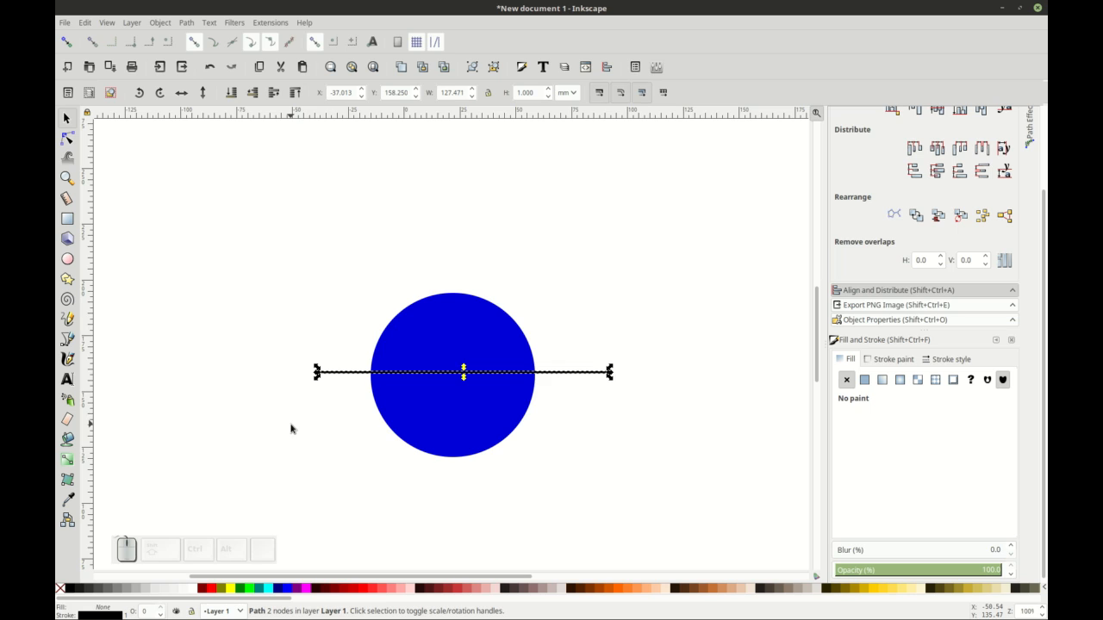
key("shift")
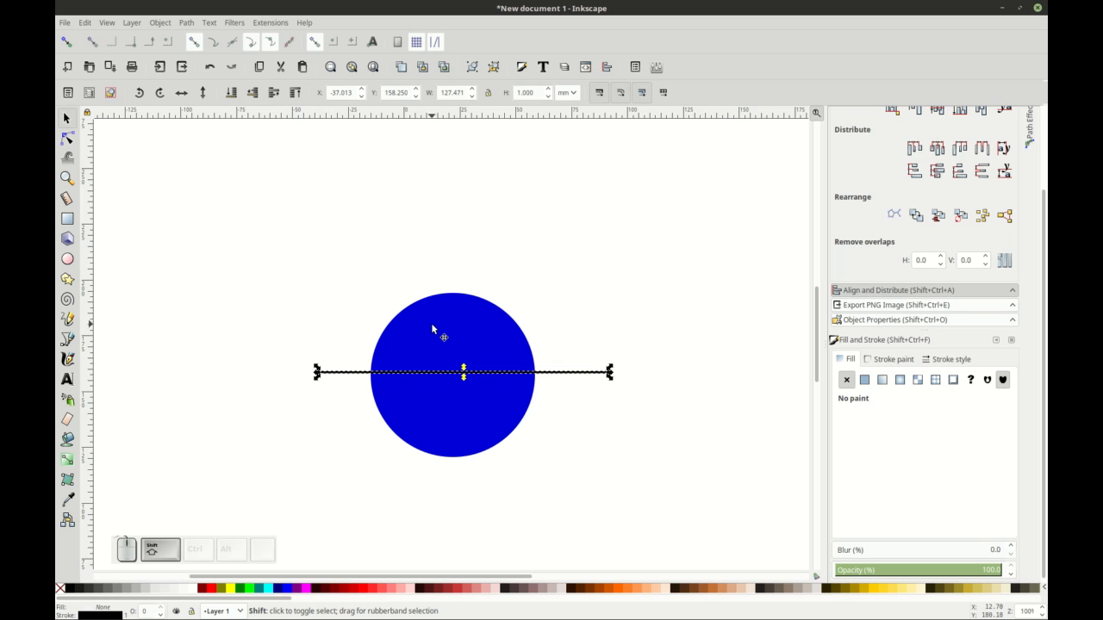
left_click(432, 329, "shift")
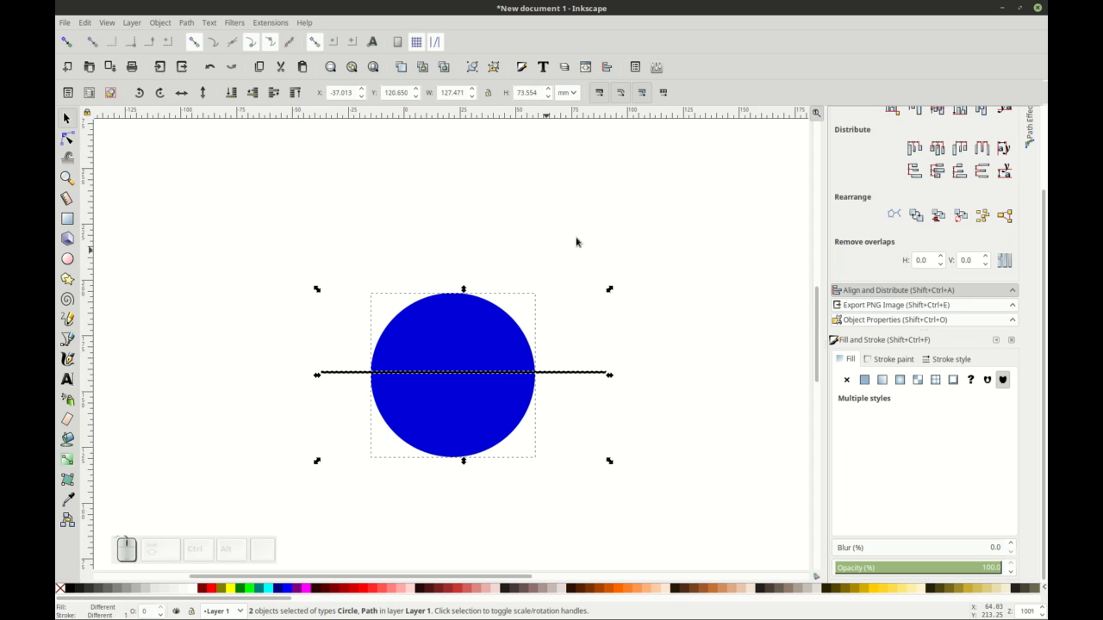
left_click(606, 69)
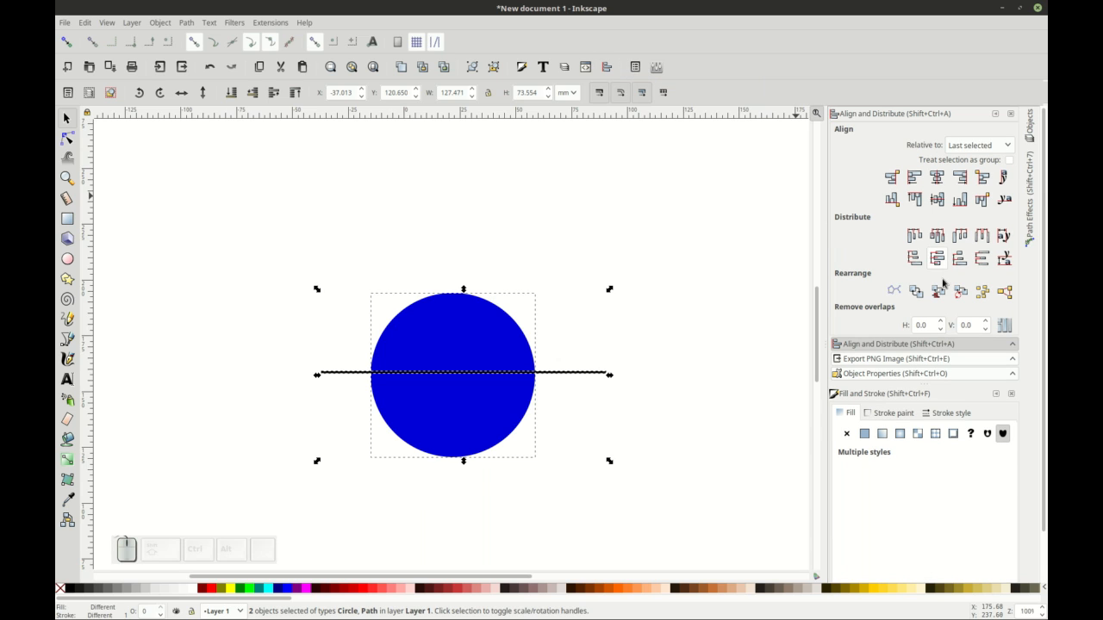
left_click(938, 201)
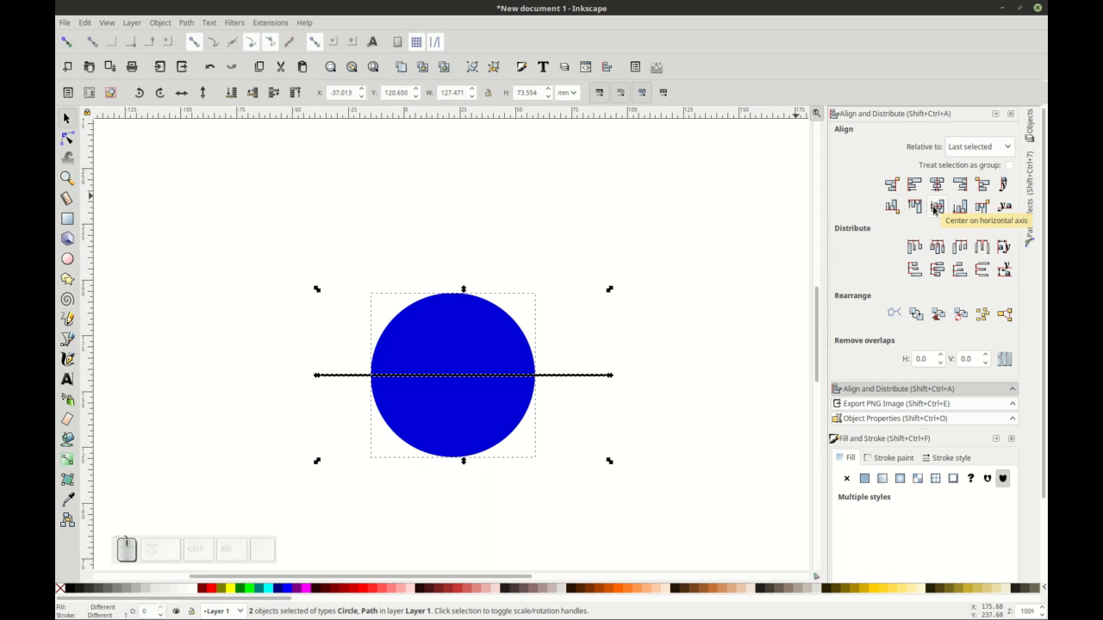
left_click(671, 322)
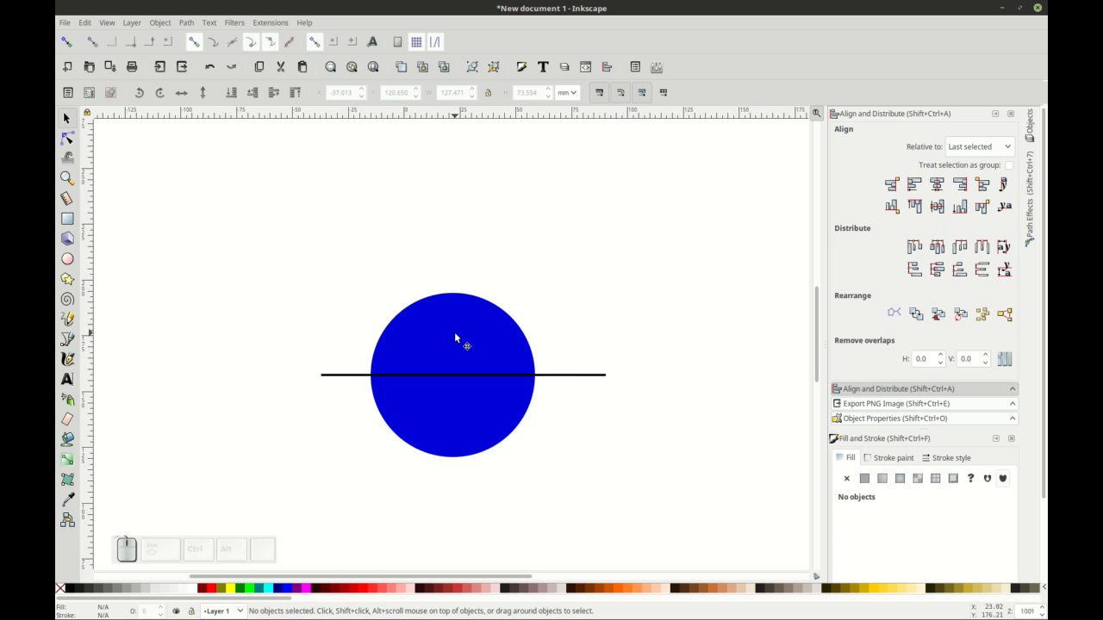
Step: Continue the line from its right end into a closed four-sided shape that encloses the circle's lower half
left_click(479, 376)
key("n")
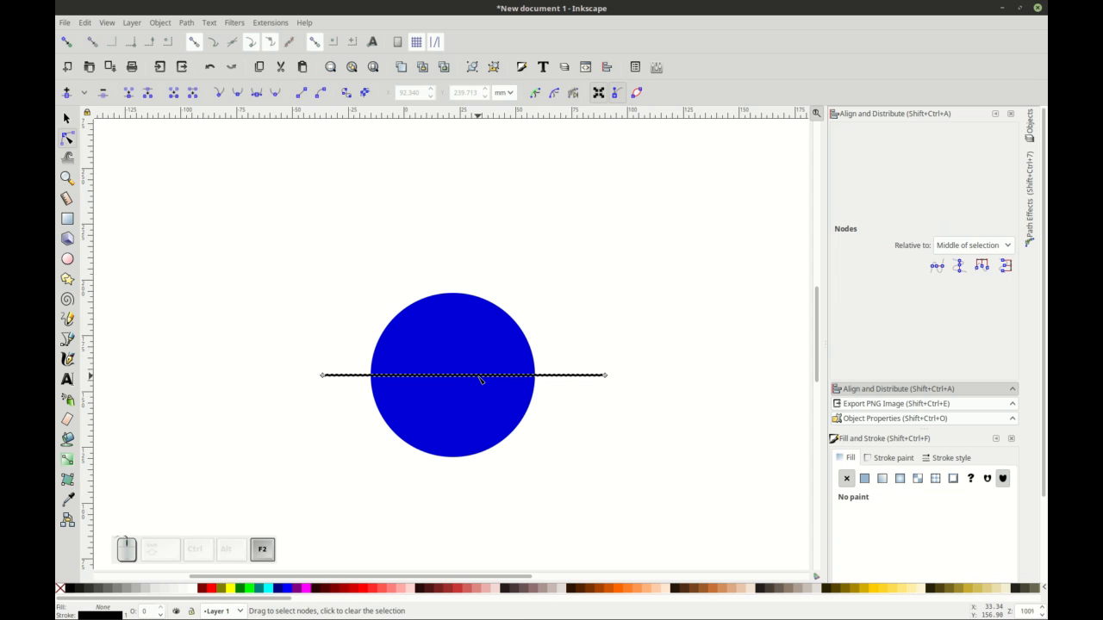
key("b")
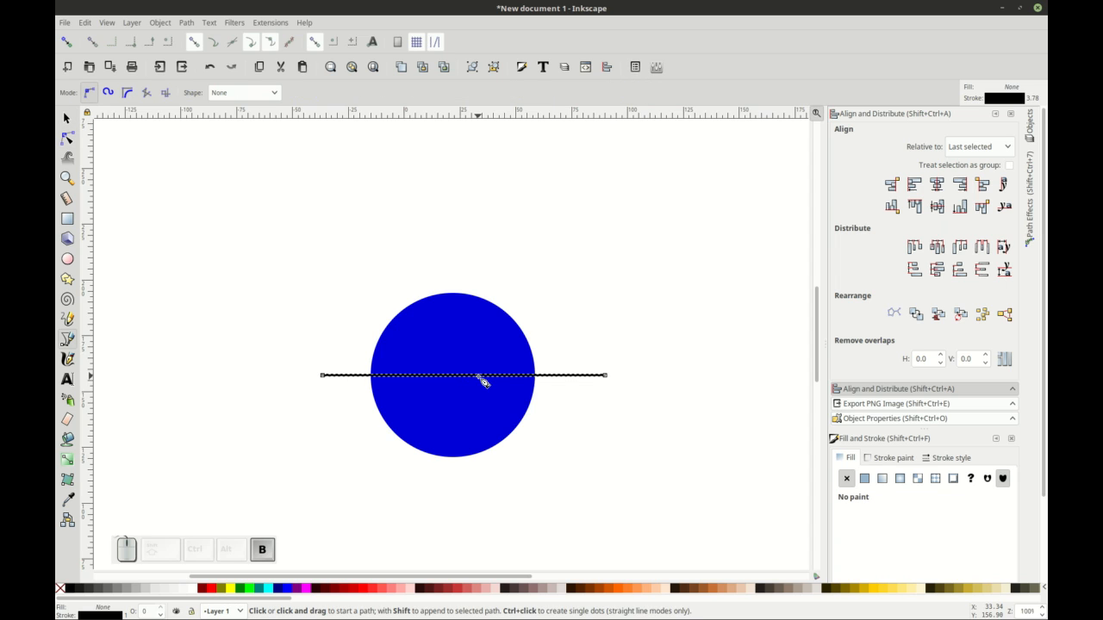
left_click(606, 376)
left_click(556, 495)
left_click(388, 529)
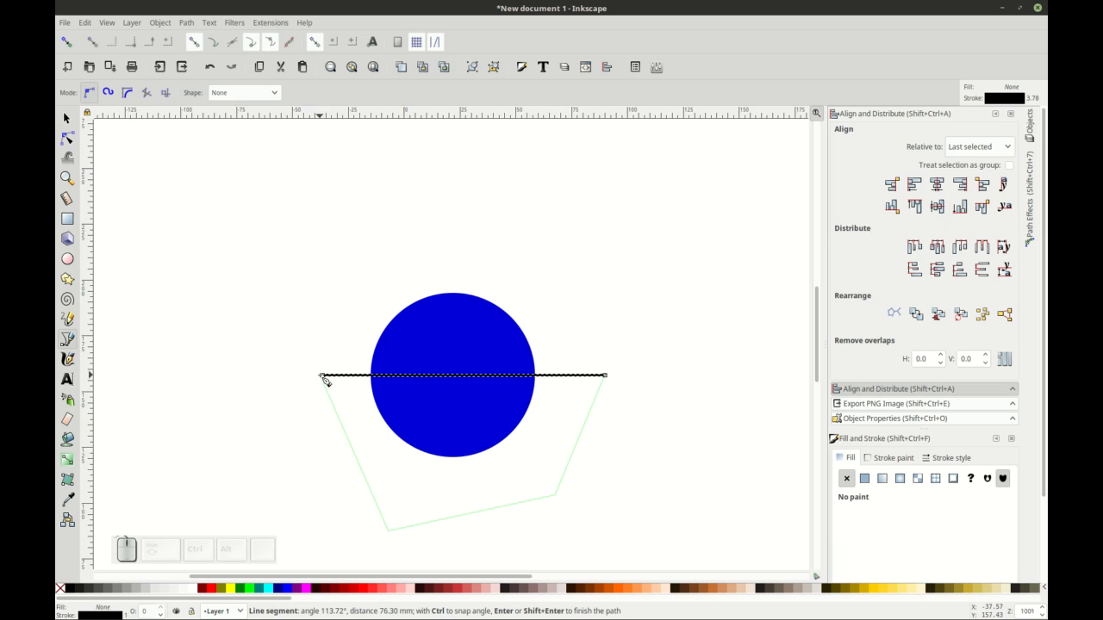
left_click(322, 376)
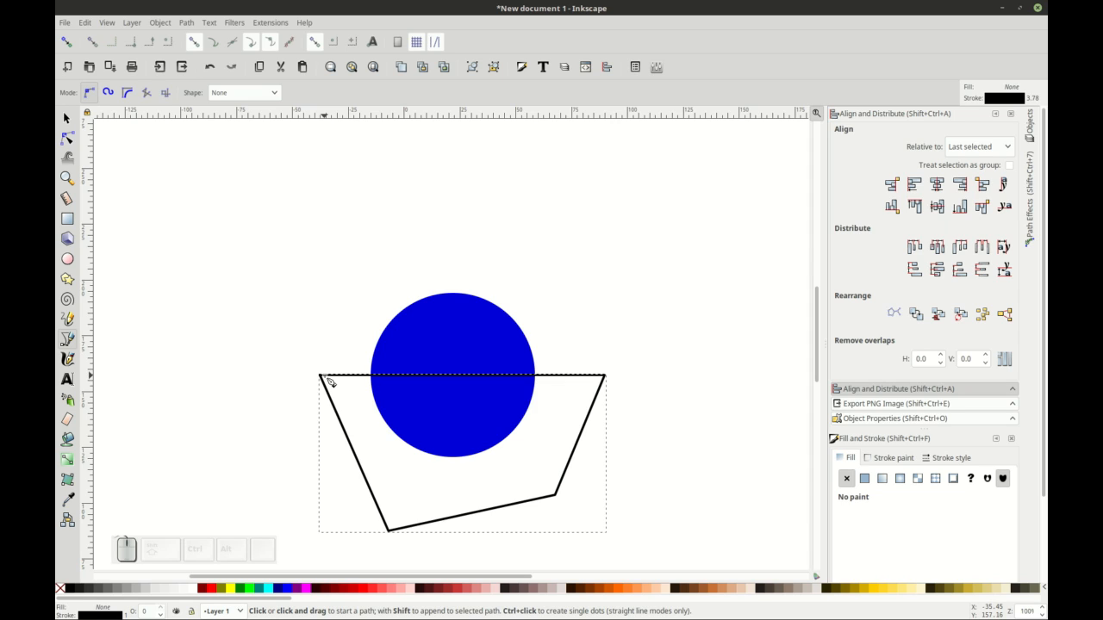
Step: Intersect the four-sided shape with the circle to keep only the lower half circle
left_click(67, 118)
left_click(462, 328, "shift")
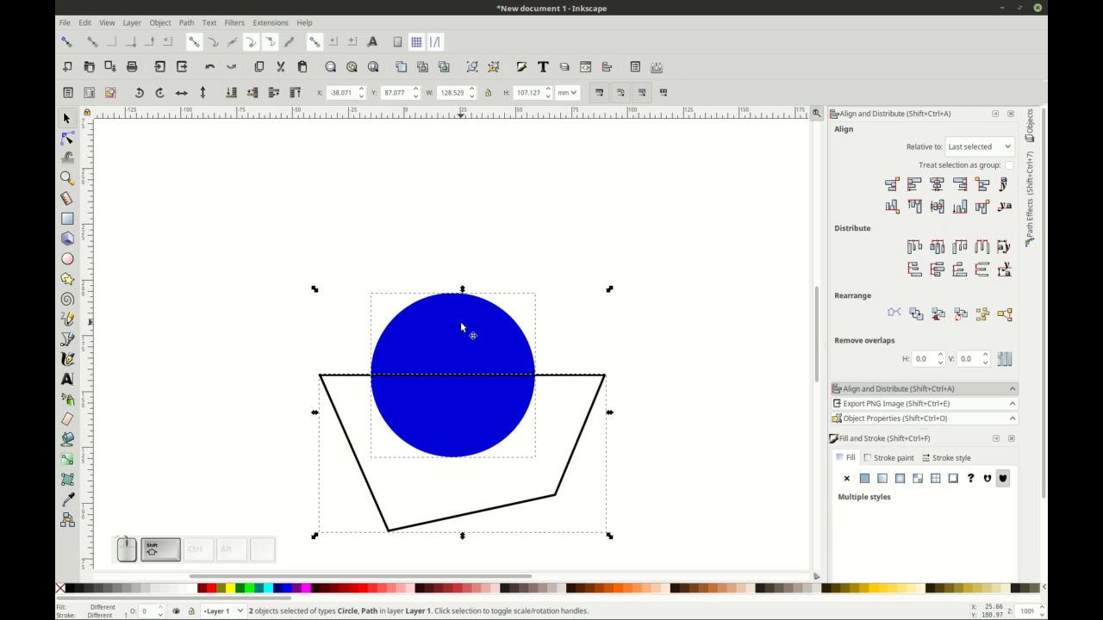
left_click(184, 22)
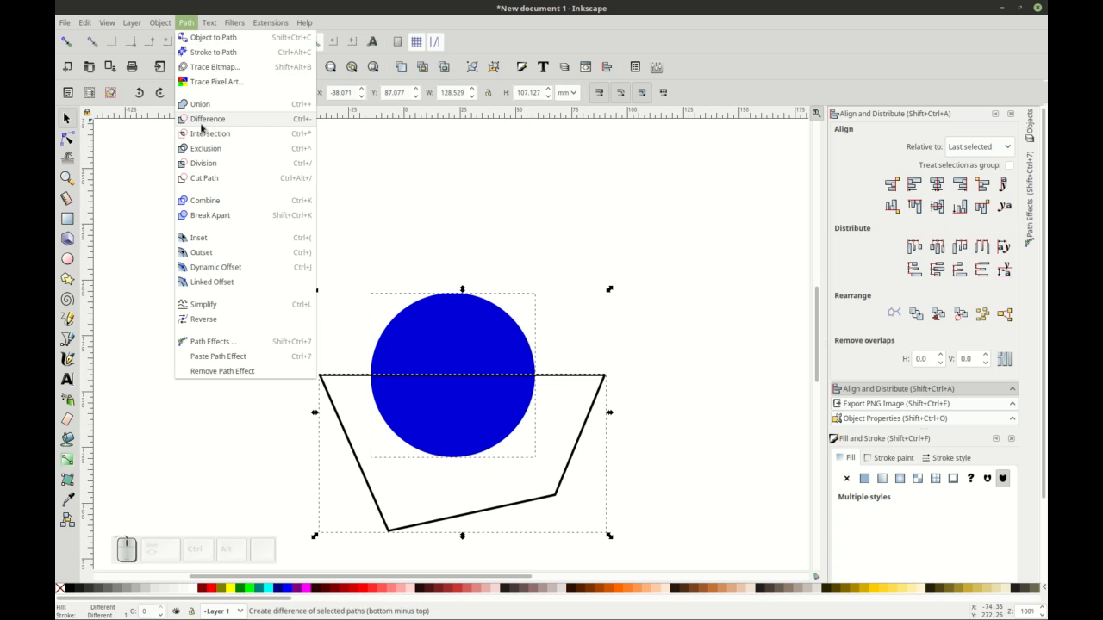
left_click(201, 133)
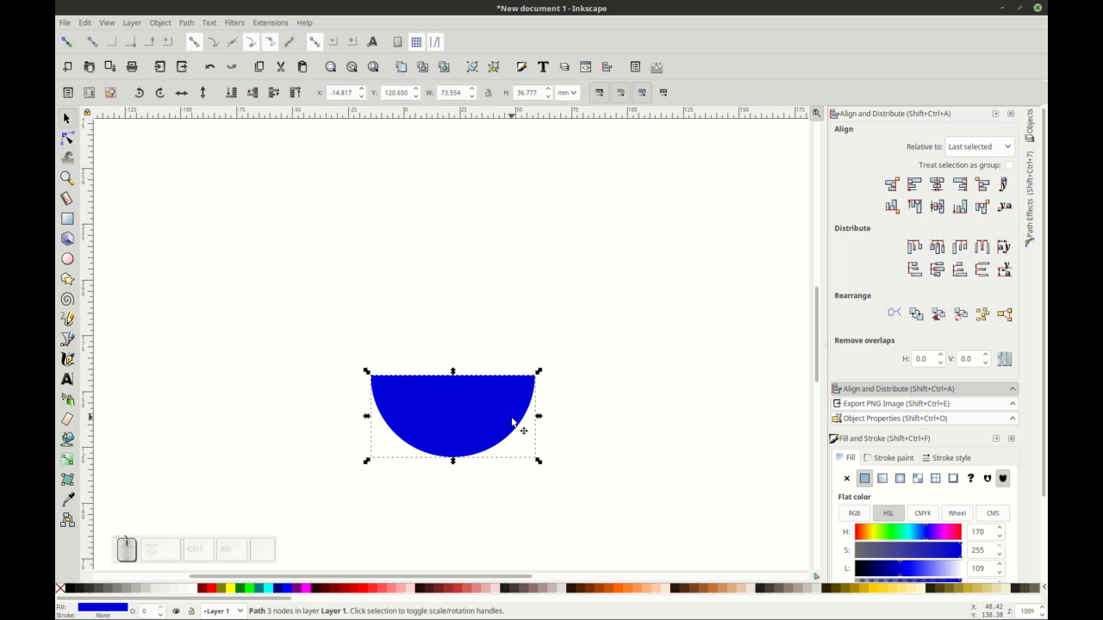
Step: Check the fire reference image in Geeqie, return to Inkscape and enable snapping for nodes, paths and handles
key("alt+Tab")
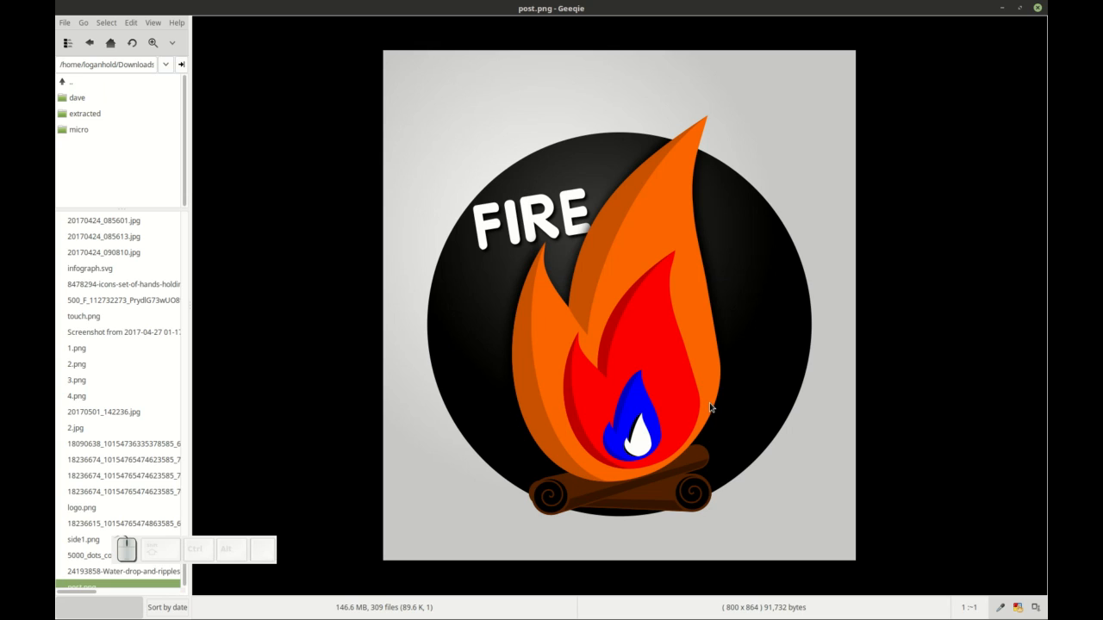
key("alt+Tab")
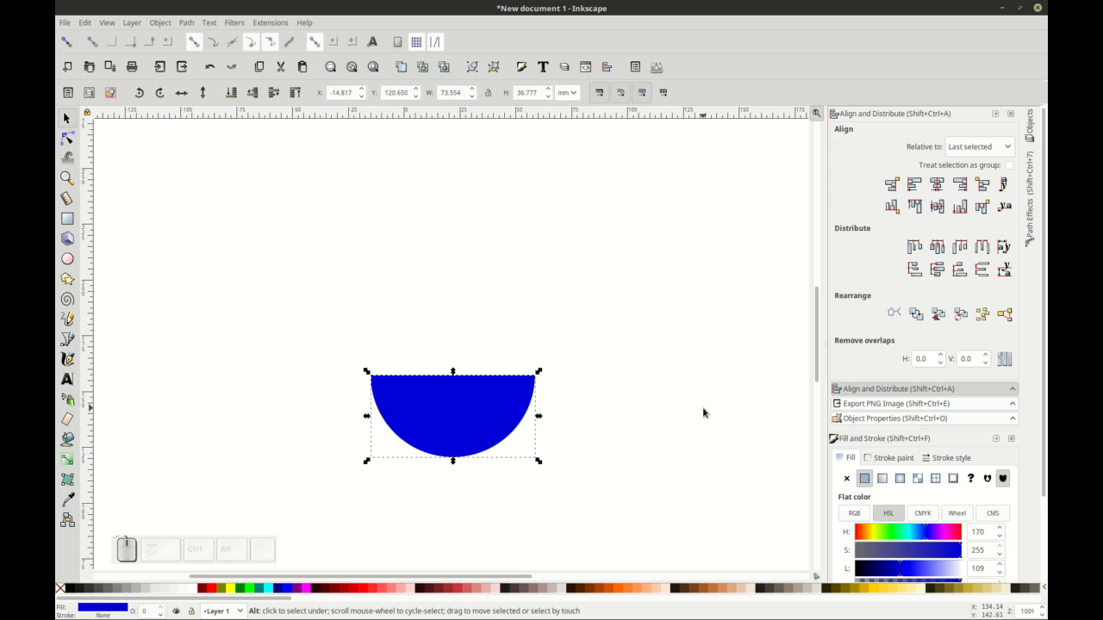
key("b")
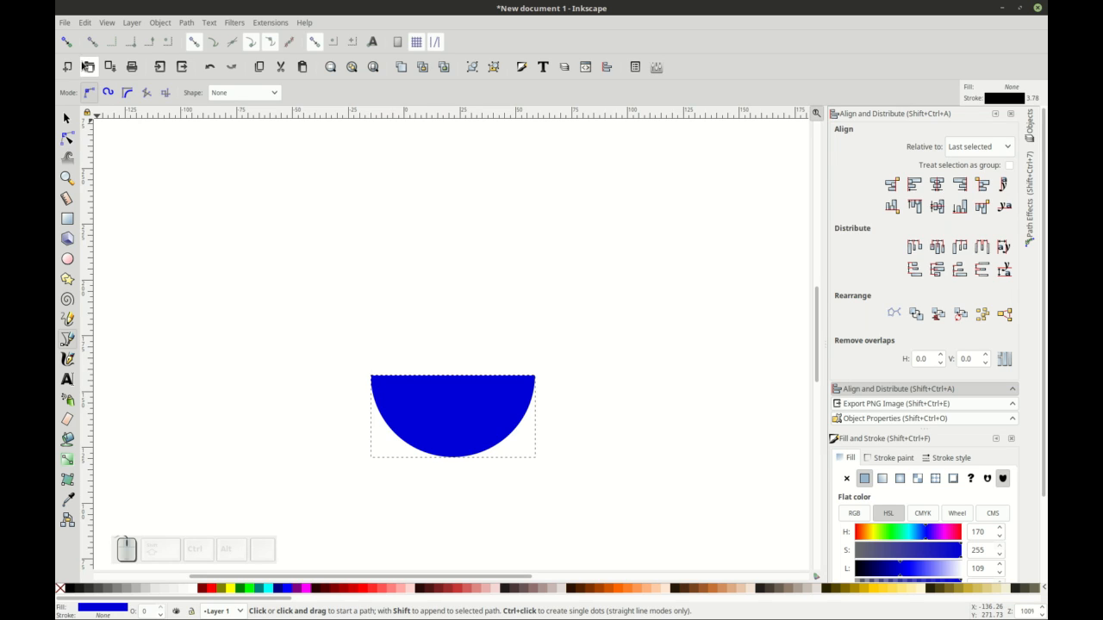
left_click(66, 43)
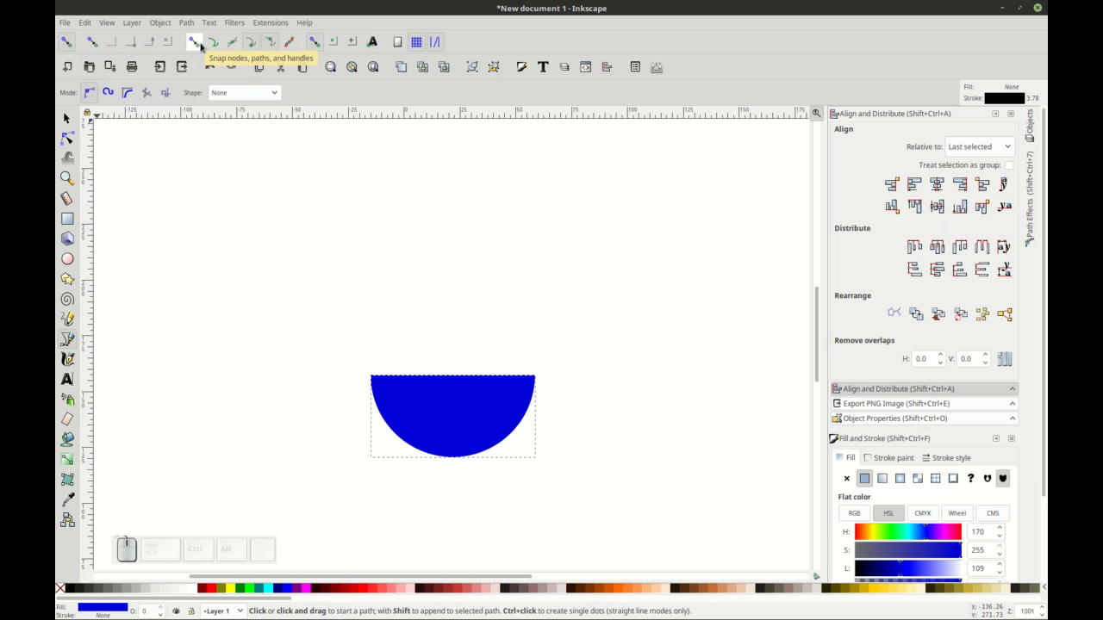
left_click(268, 43)
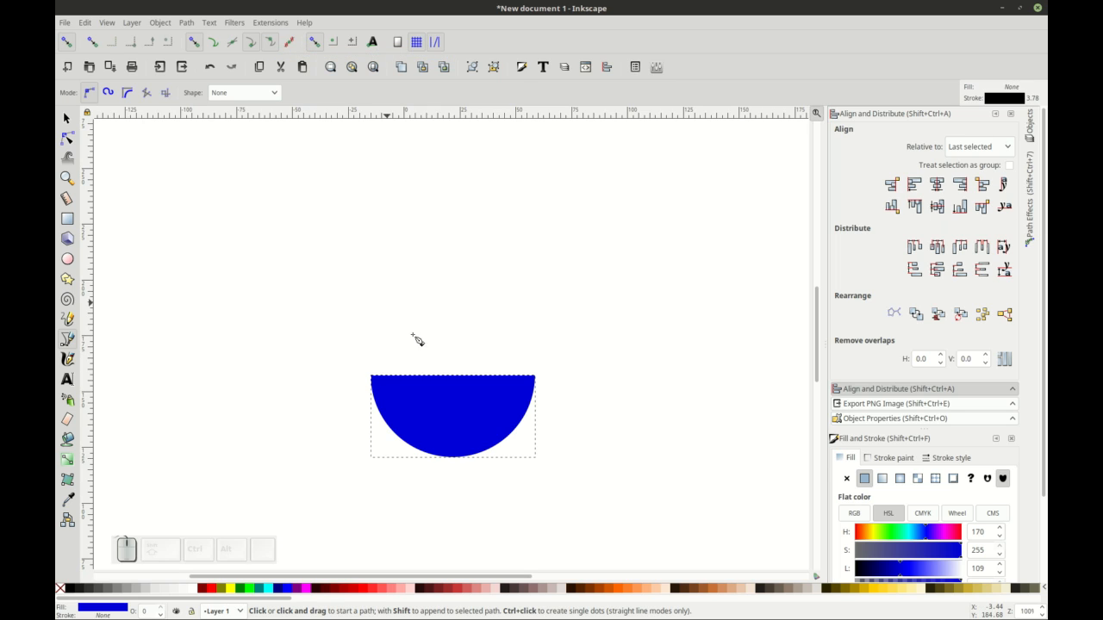
Step: Draw a closed triangle from both corners of the half circle's flat edge to an apex above, slightly right of centre
left_click(371, 377)
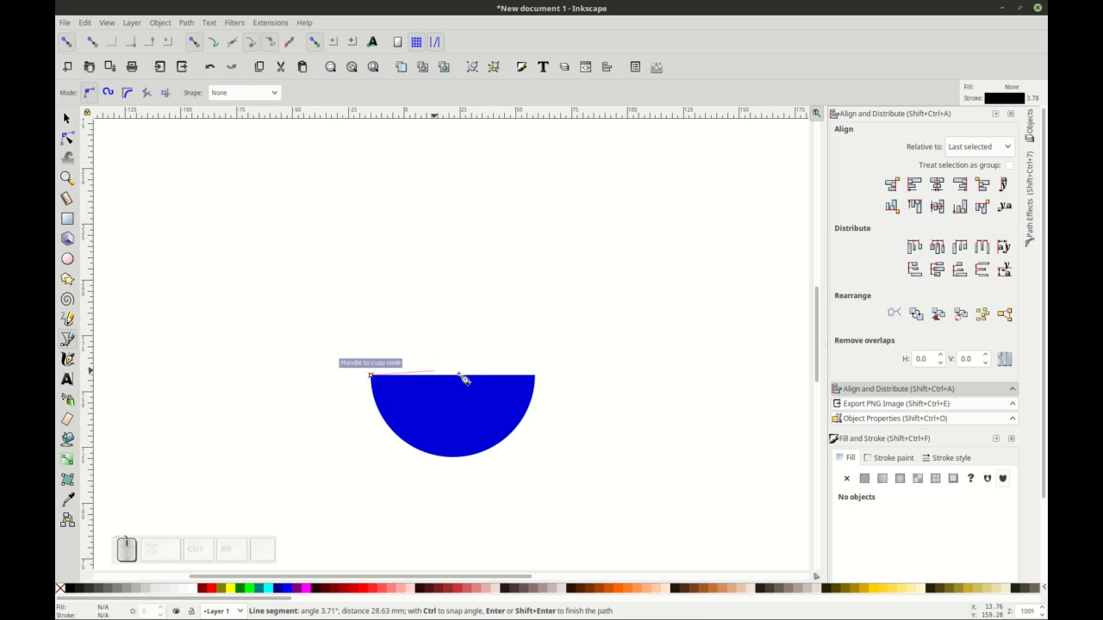
left_click(534, 377)
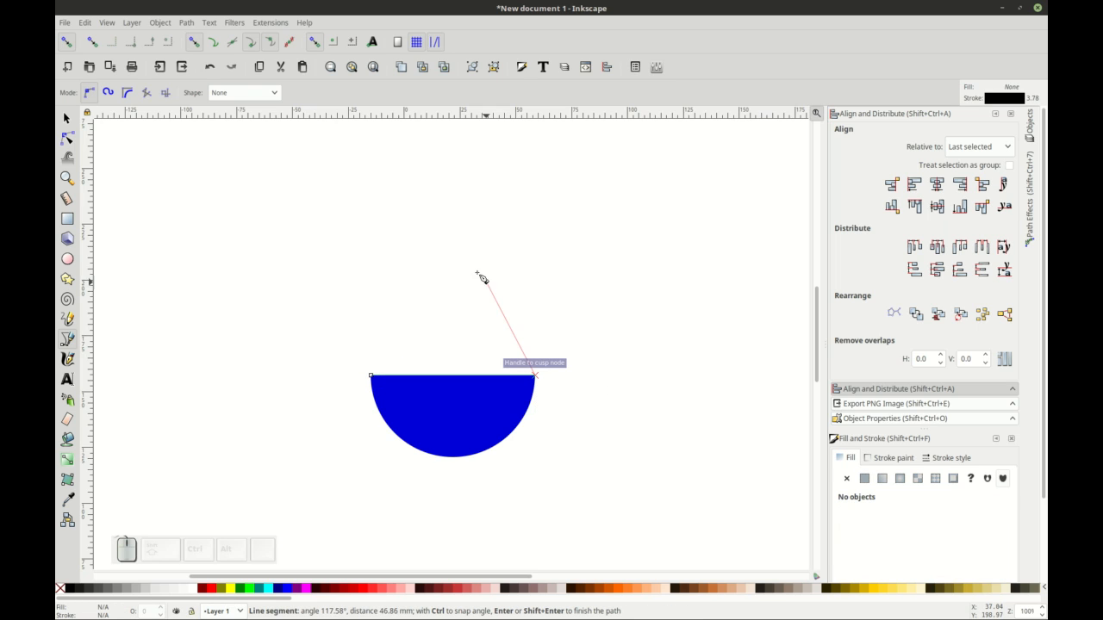
left_click(475, 173)
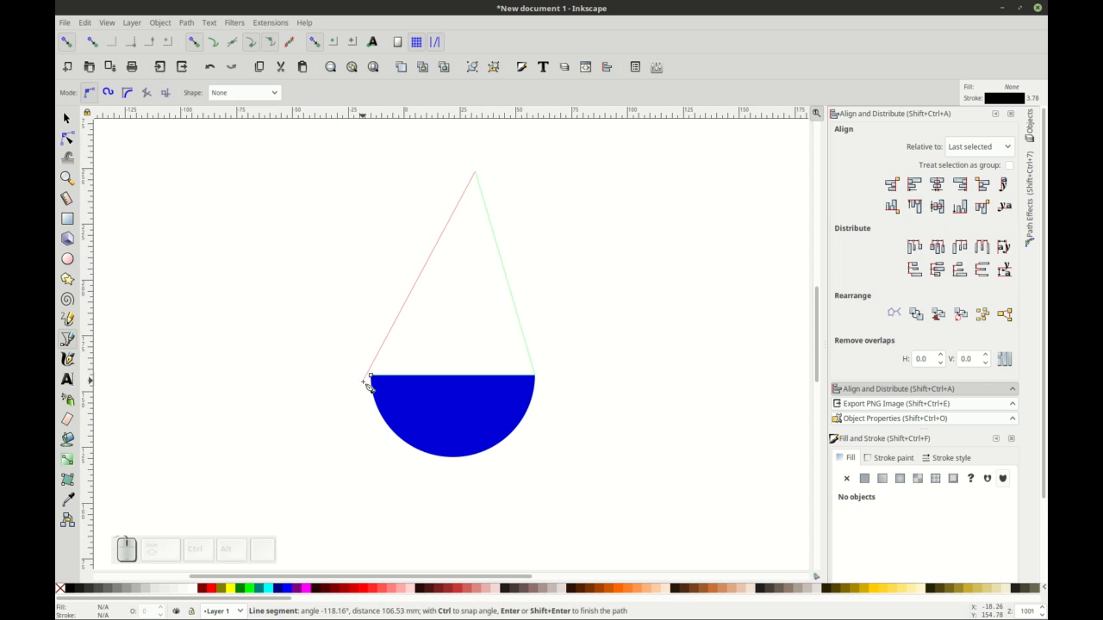
left_click(372, 376)
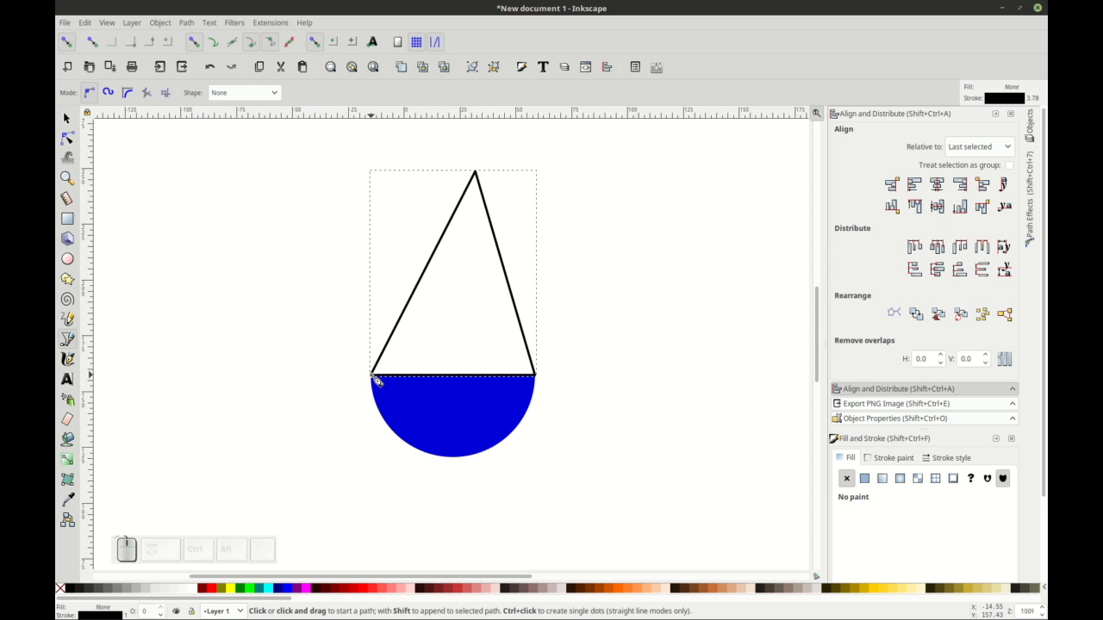
Step: Unite the triangle and the half circle into a single teardrop shape
key("s")
left_click(407, 409, "shift")
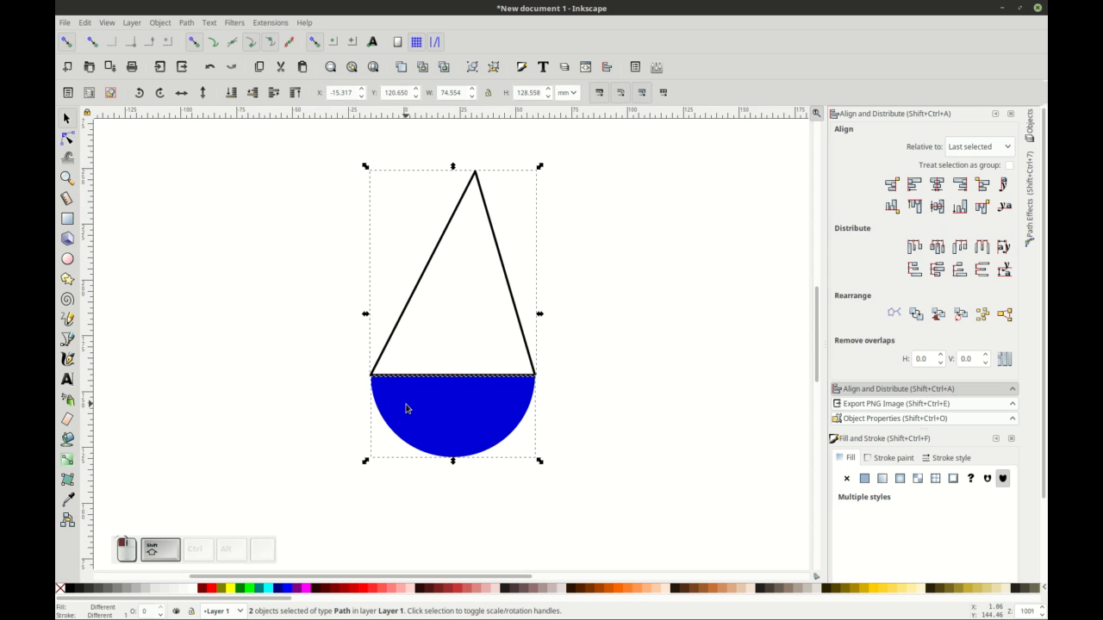
left_click(186, 23)
left_click(204, 105)
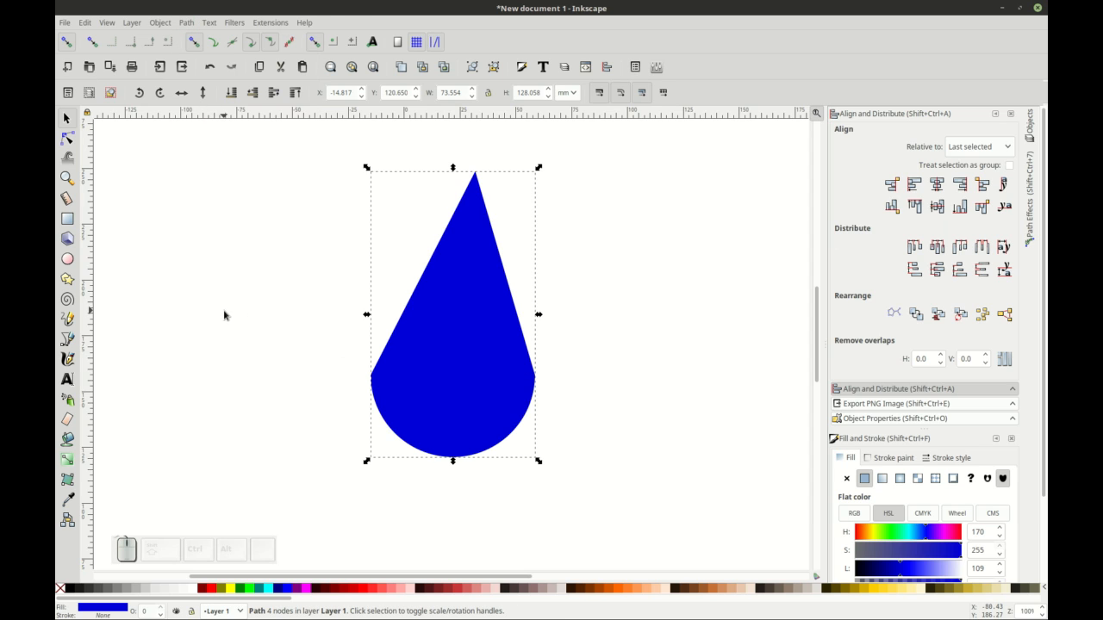
Step: Bend the teardrop's two straight sides outward into curves, the left side more strongly than the right
left_click(67, 138)
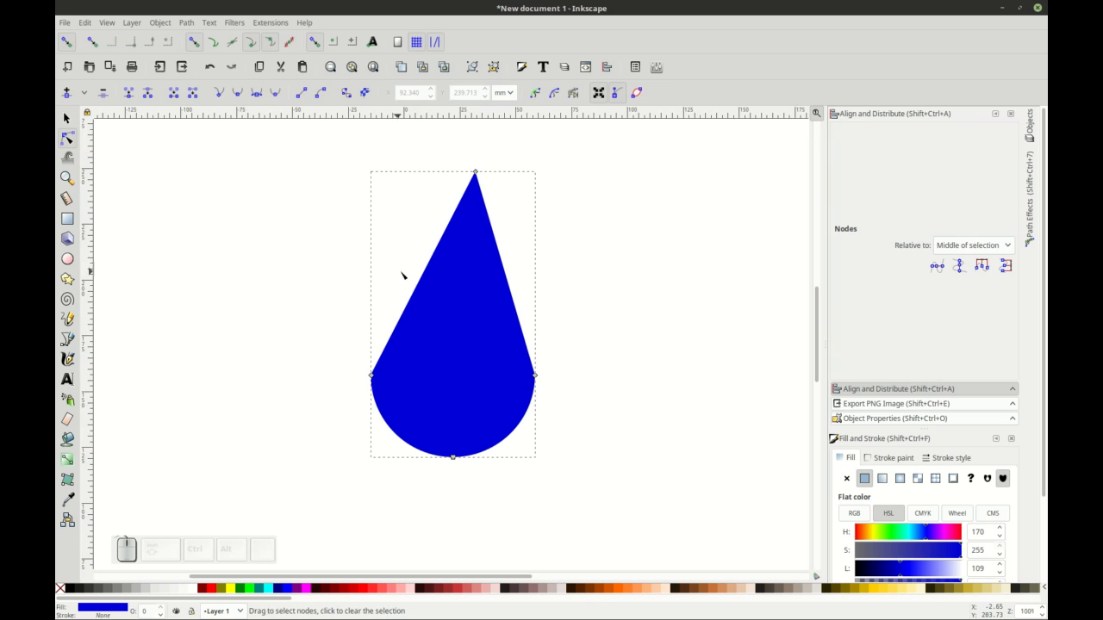
left_click_drag(438, 270, 406, 266)
left_click_drag(512, 285, 529, 285)
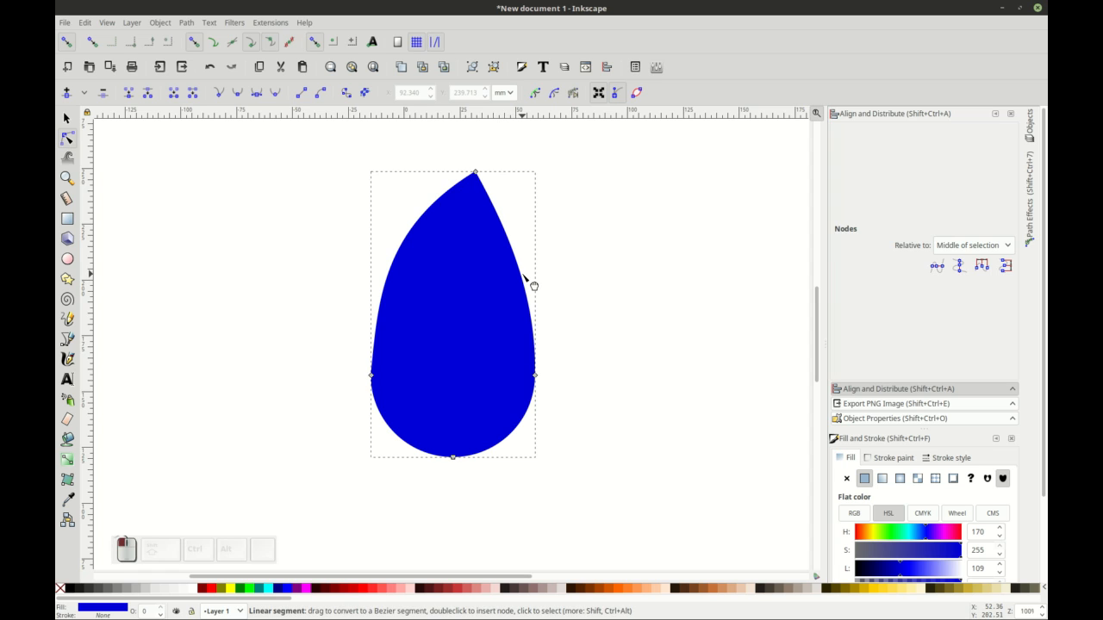
Step: Align the upper handles of the teardrop's left and right side nodes vertically to smooth the joins with the round base
left_click(372, 376)
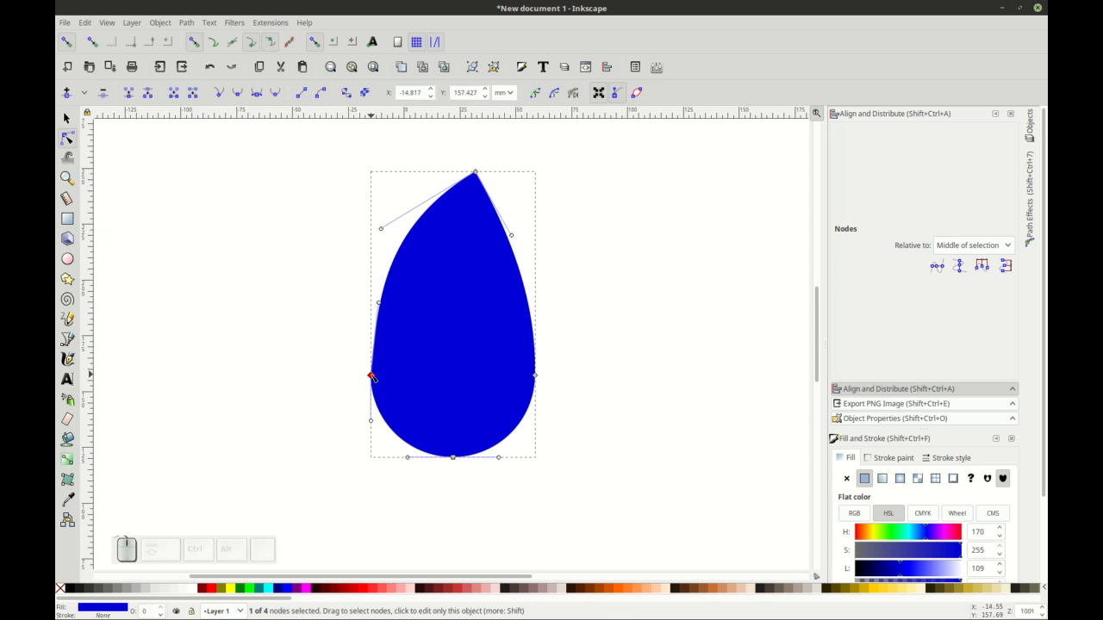
left_click(379, 303, "ctrl")
mouse_move(379, 306)
left_mouse_down()
mouse_move(359, 322)
mouse_move(389, 320)
mouse_move(337, 319)
mouse_move(405, 316)
mouse_move(369, 322)
left_mouse_up()
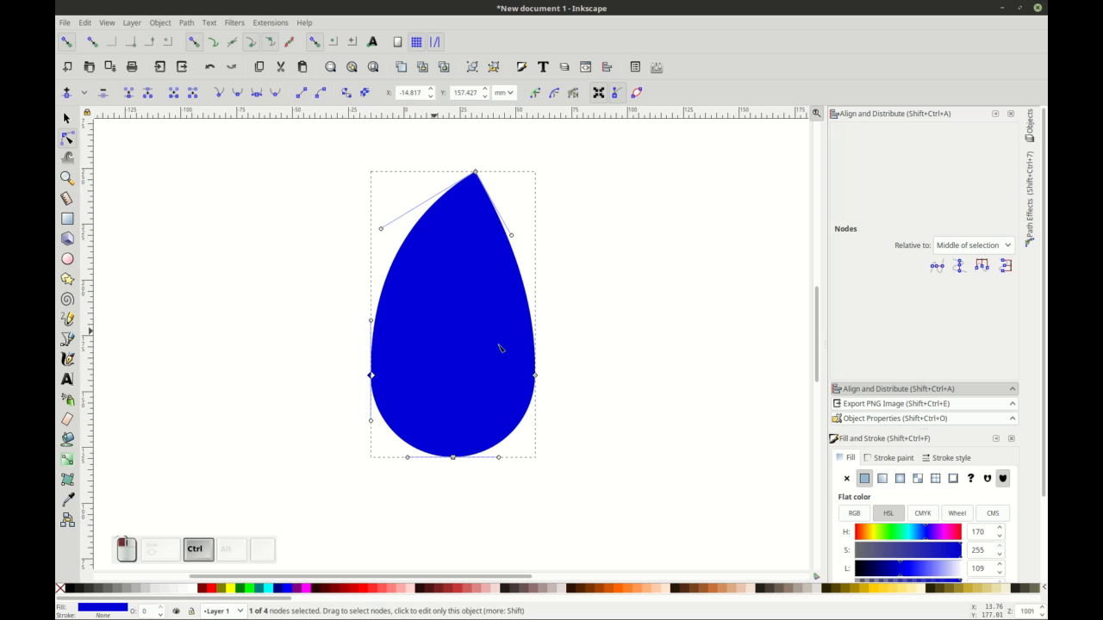
left_click(536, 377)
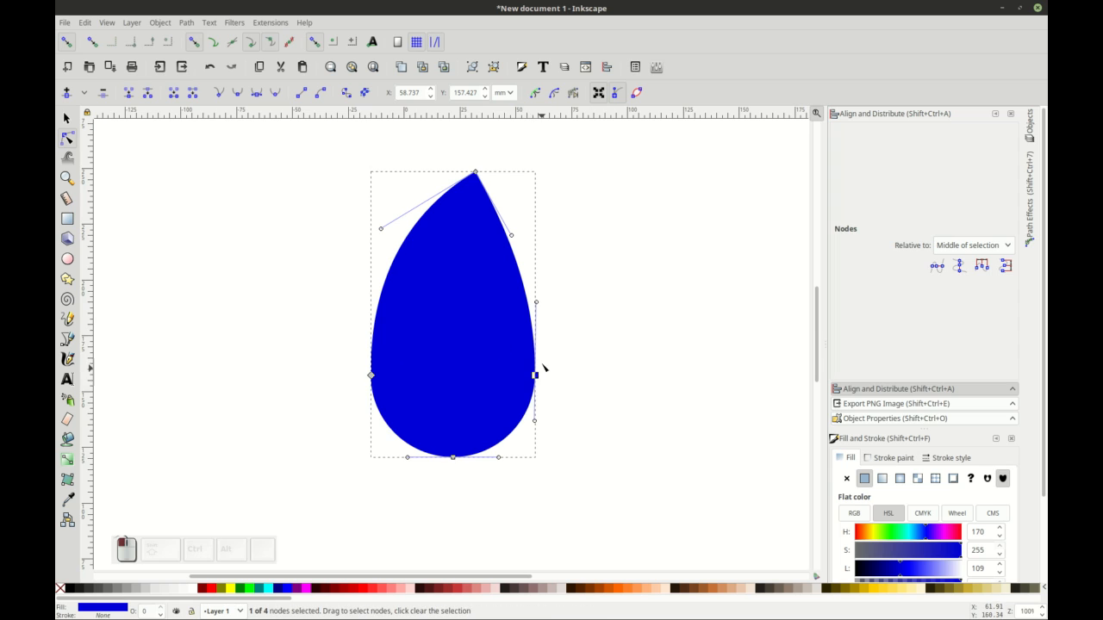
left_click_drag(538, 306, 541, 320)
left_click(588, 328)
left_click(586, 327)
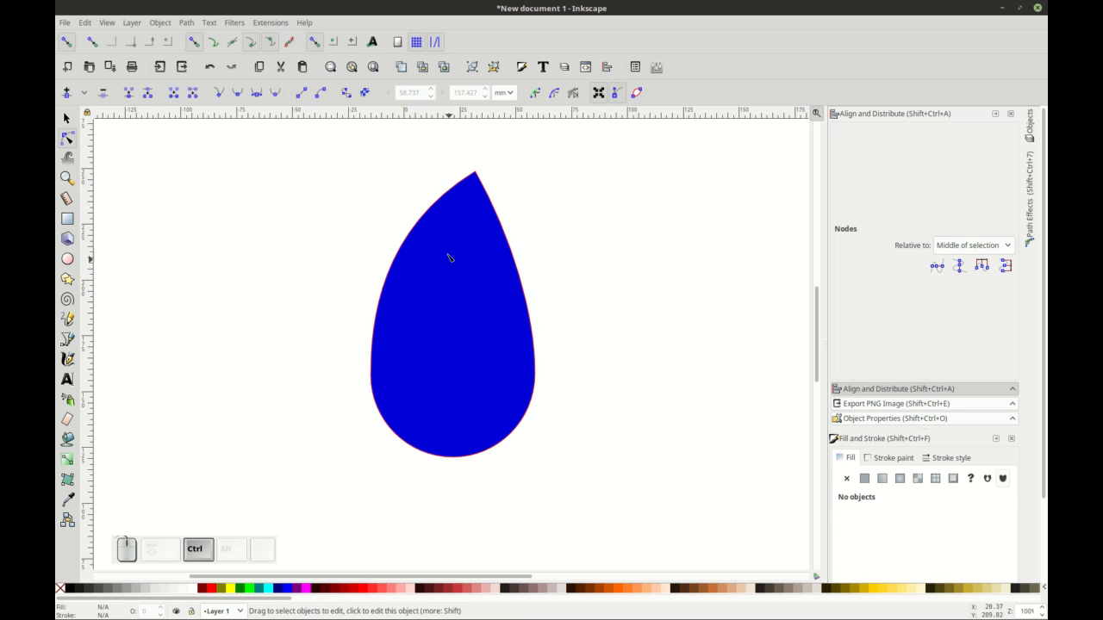
Step: Move the teardrop's tip to about X 57, Y 245 mm and adjust its handles so the right side curves inward
left_click(477, 176)
left_click_drag(476, 176, 529, 204)
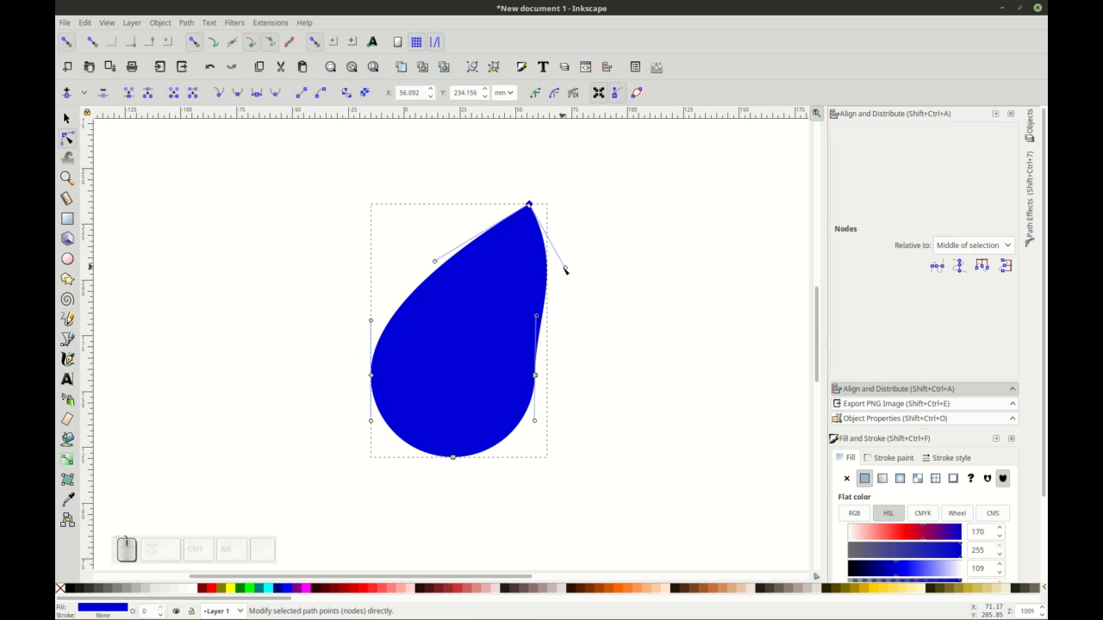
left_click_drag(566, 270, 517, 267)
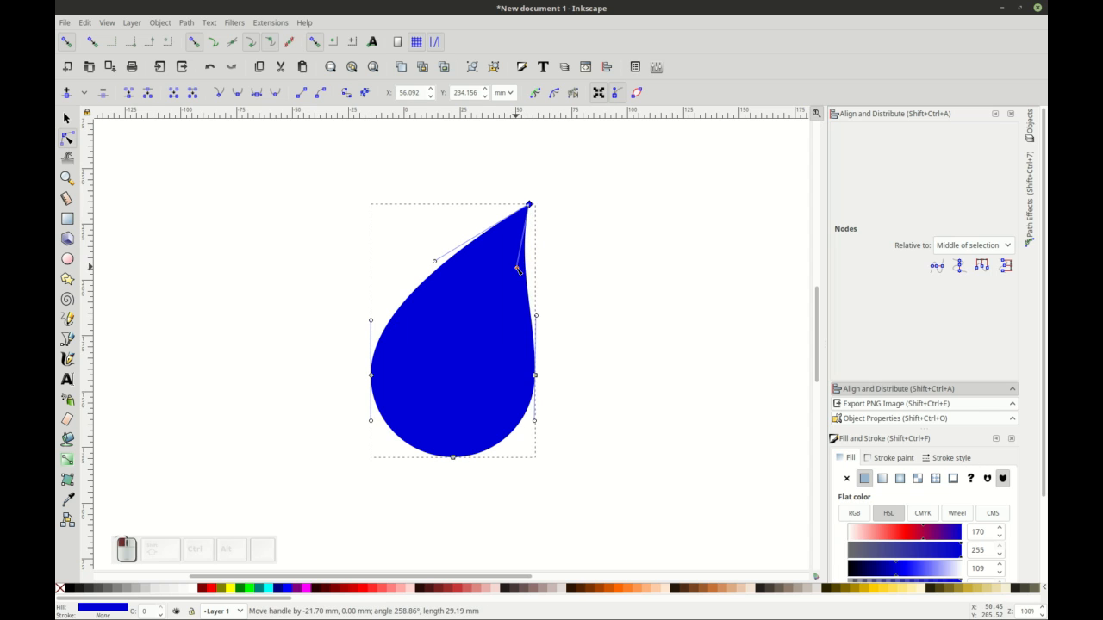
left_click_drag(437, 261, 448, 254)
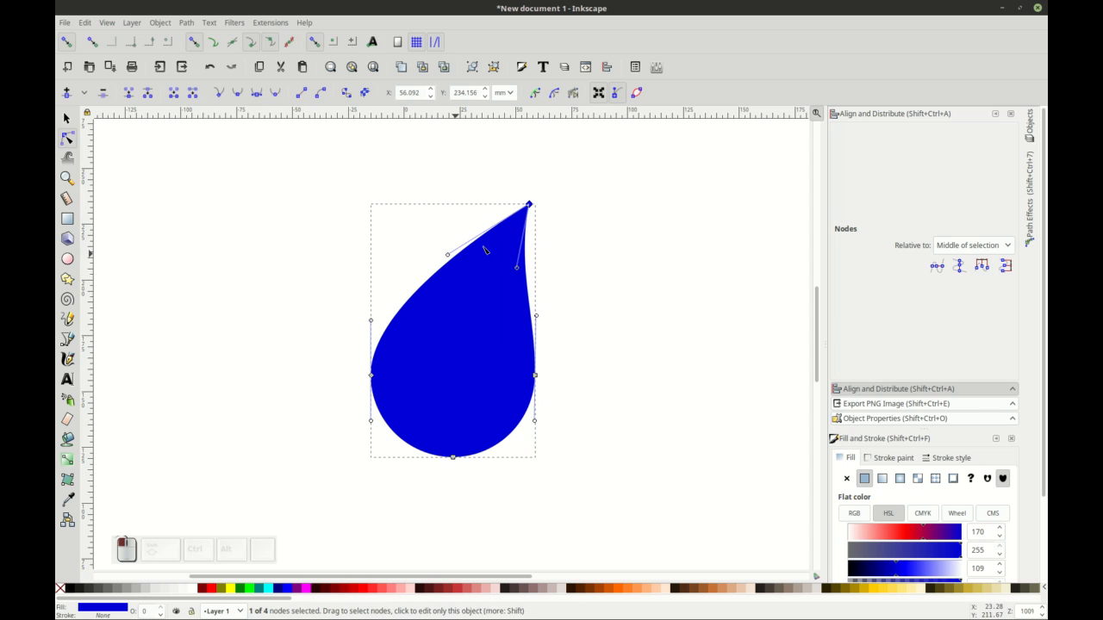
left_click_drag(529, 205, 531, 182)
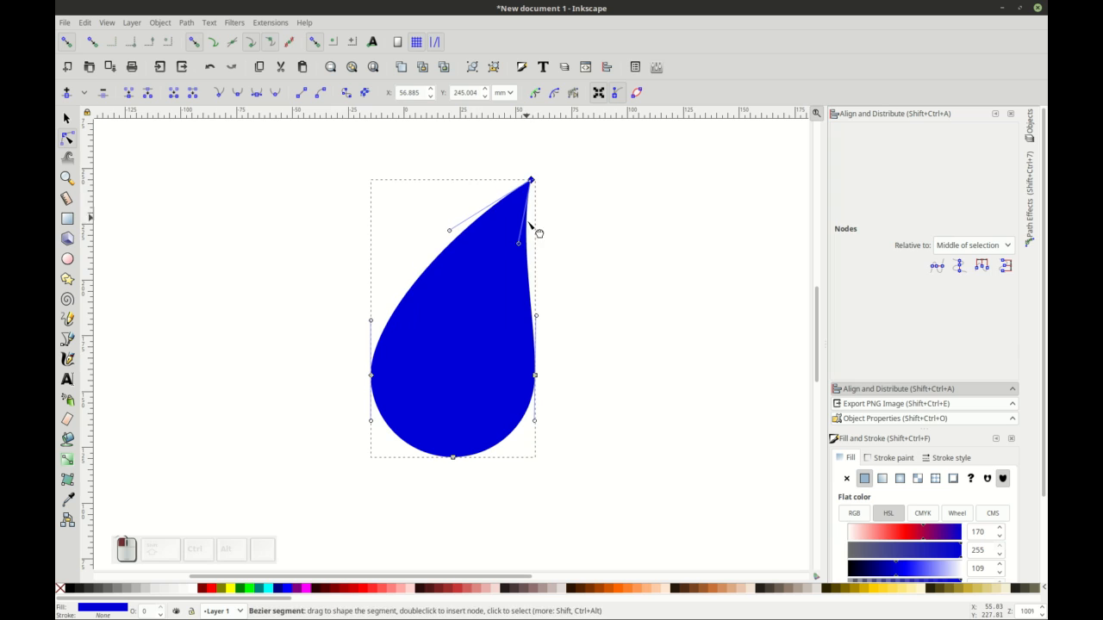
left_click_drag(519, 244, 518, 214)
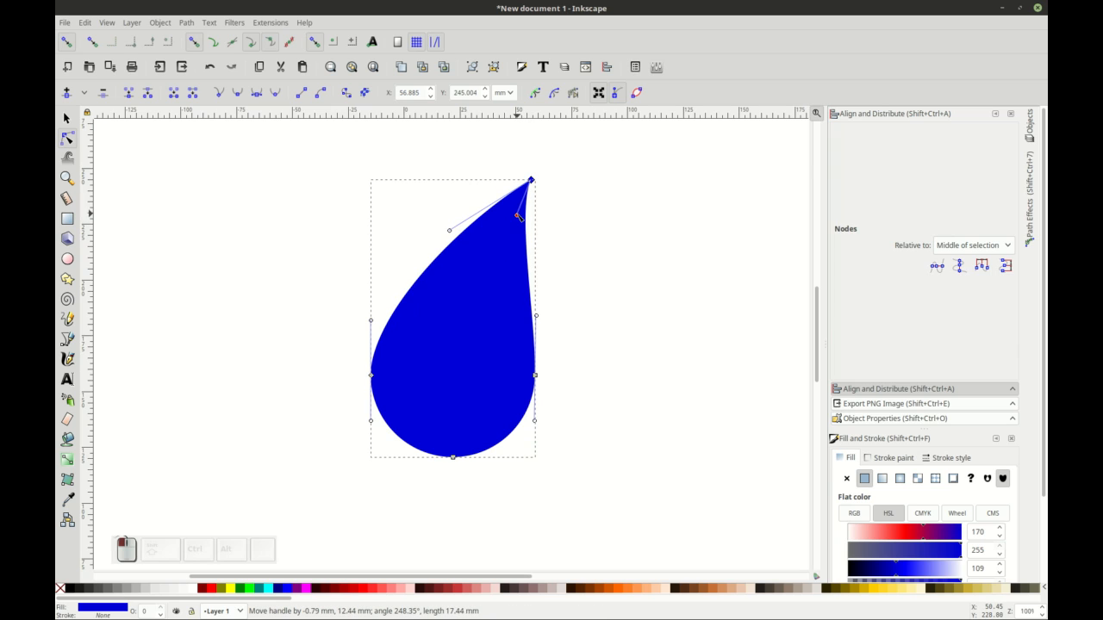
left_click(568, 224)
left_click(568, 224)
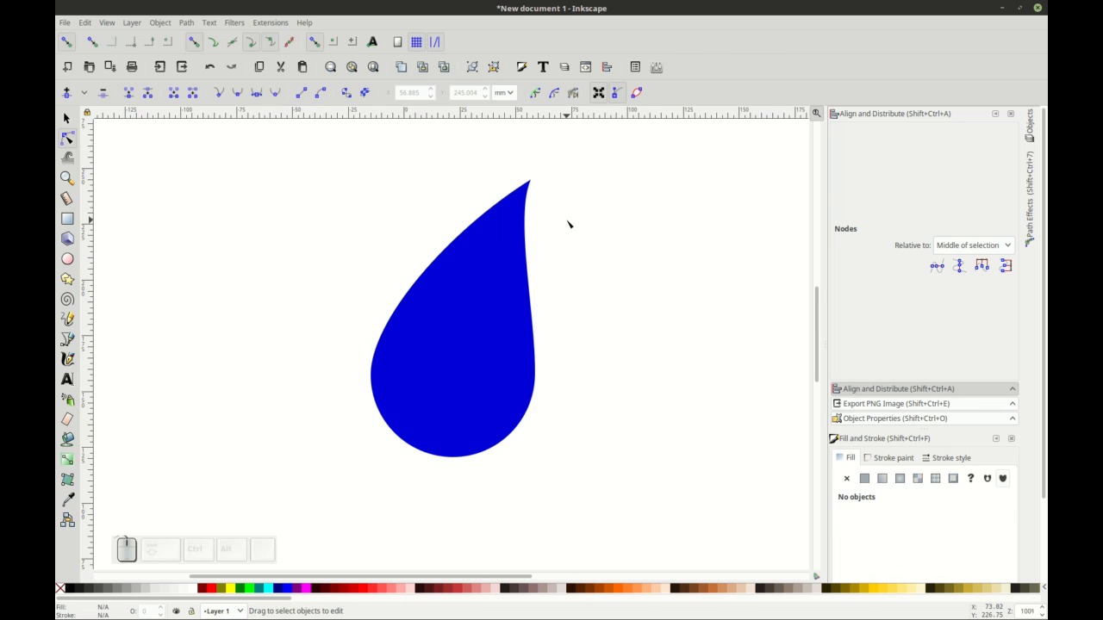
Step: Check the fire reference image in Geeqie, return to Inkscape and refine the flame's tip at about X 60, Y 244 mm
scroll(568, 224, "down", 1)
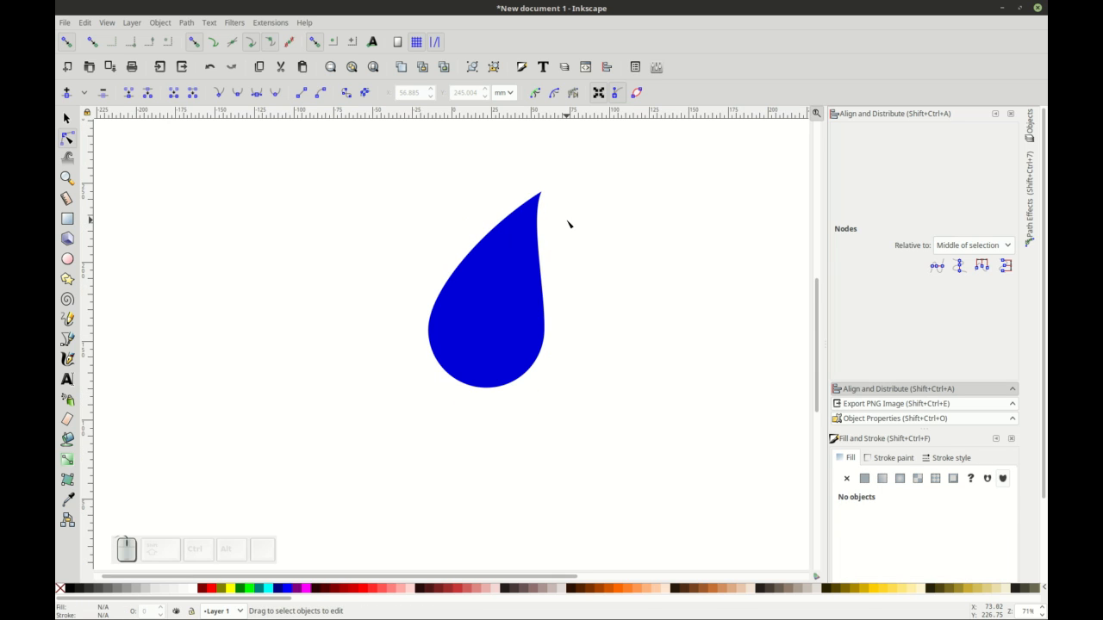
key("alt+Tab")
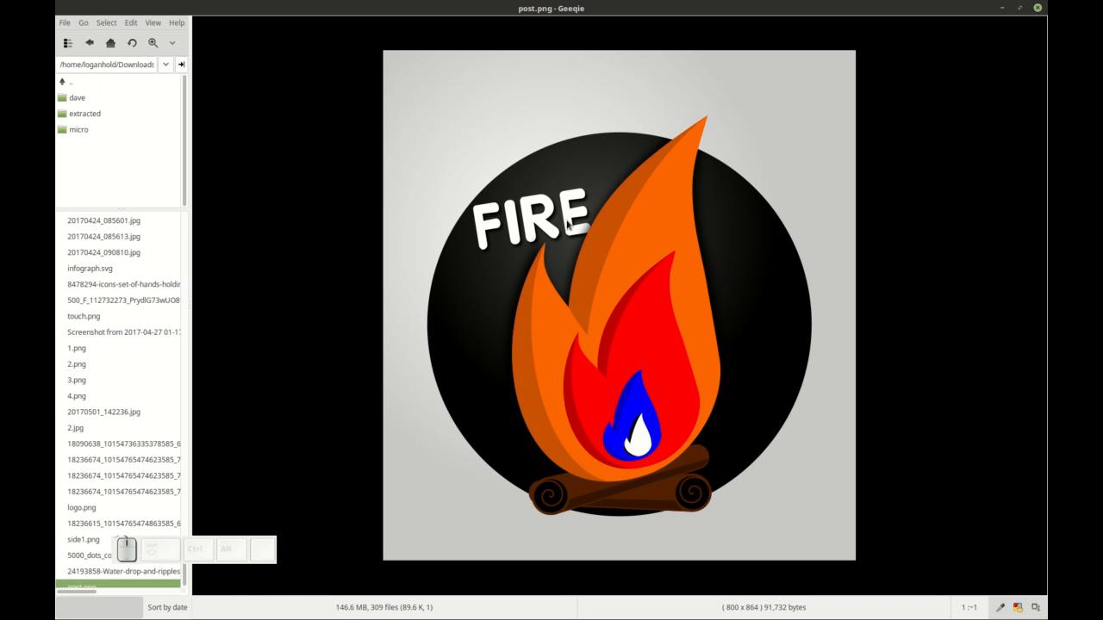
key("alt+Tab")
left_click(542, 200)
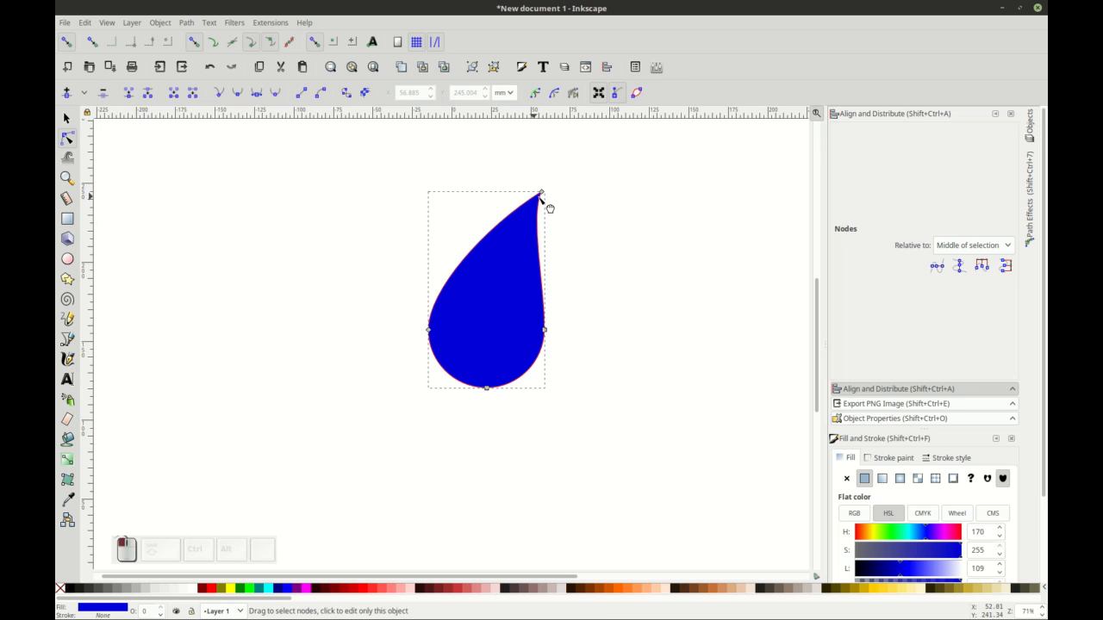
left_click(542, 193)
left_click_drag(542, 192, 533, 220)
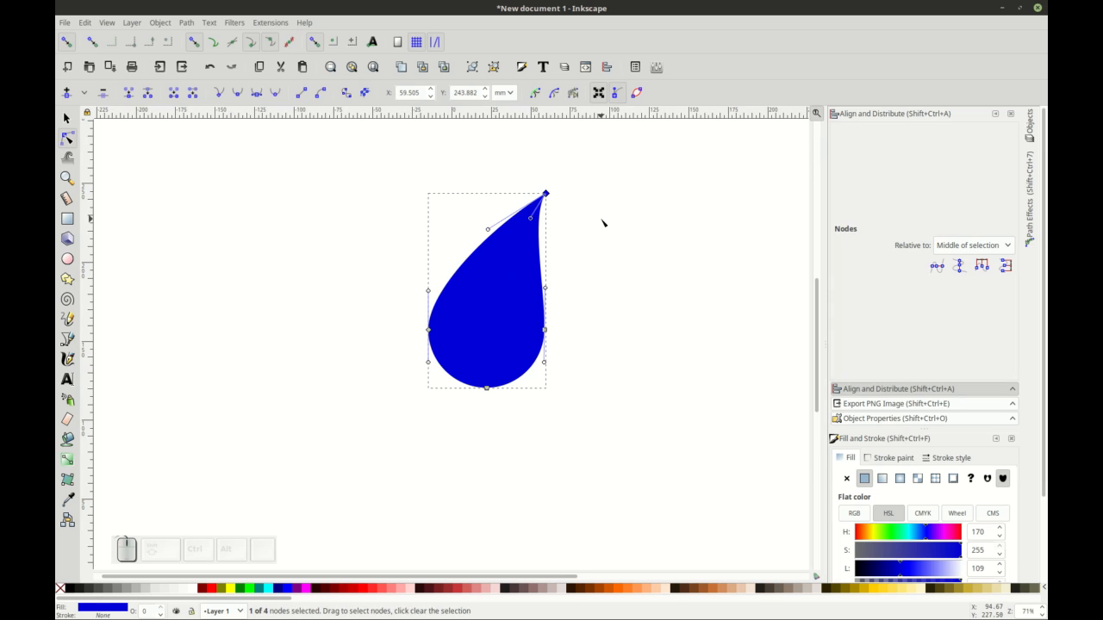
left_click(603, 217)
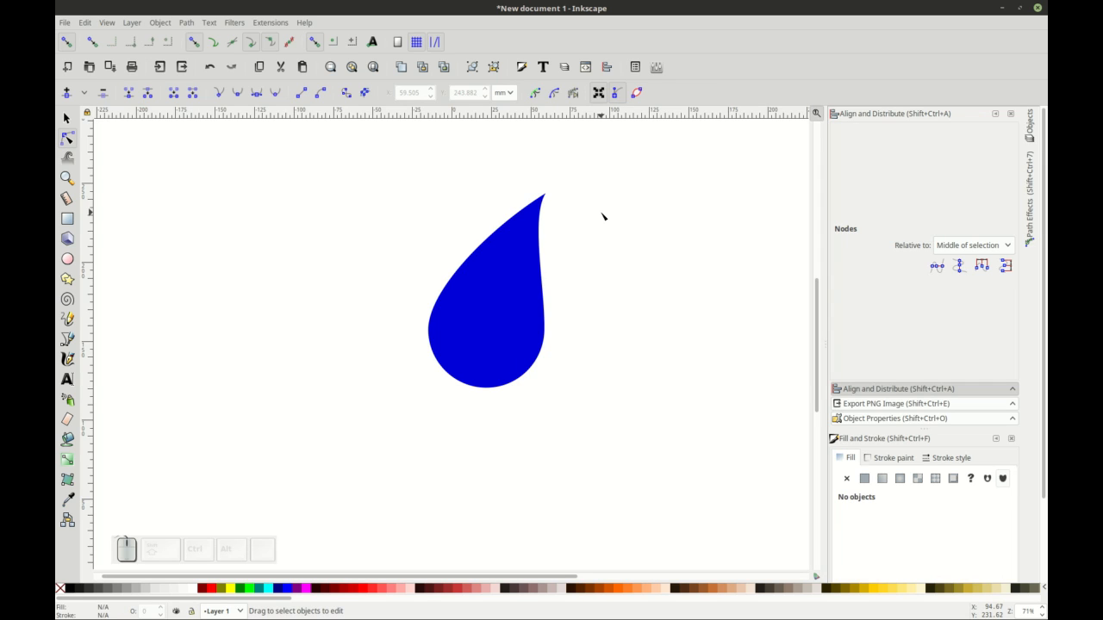
Step: Duplicate the flame shape and rotate the copy counterclockwise so its tip points up beside the original's tip
key("F1")
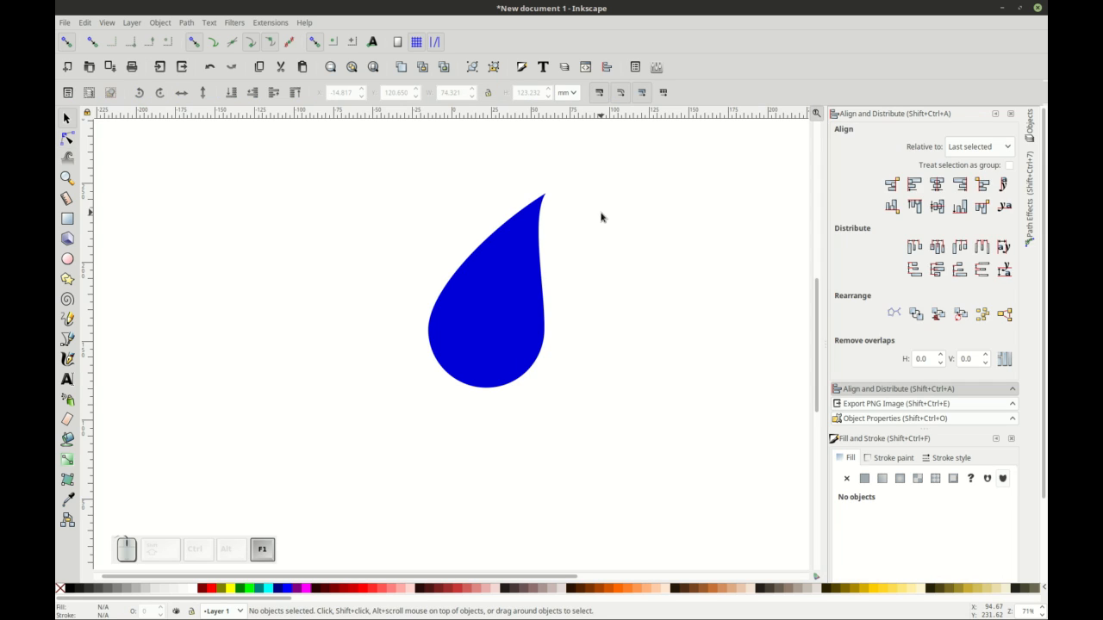
left_click(534, 246)
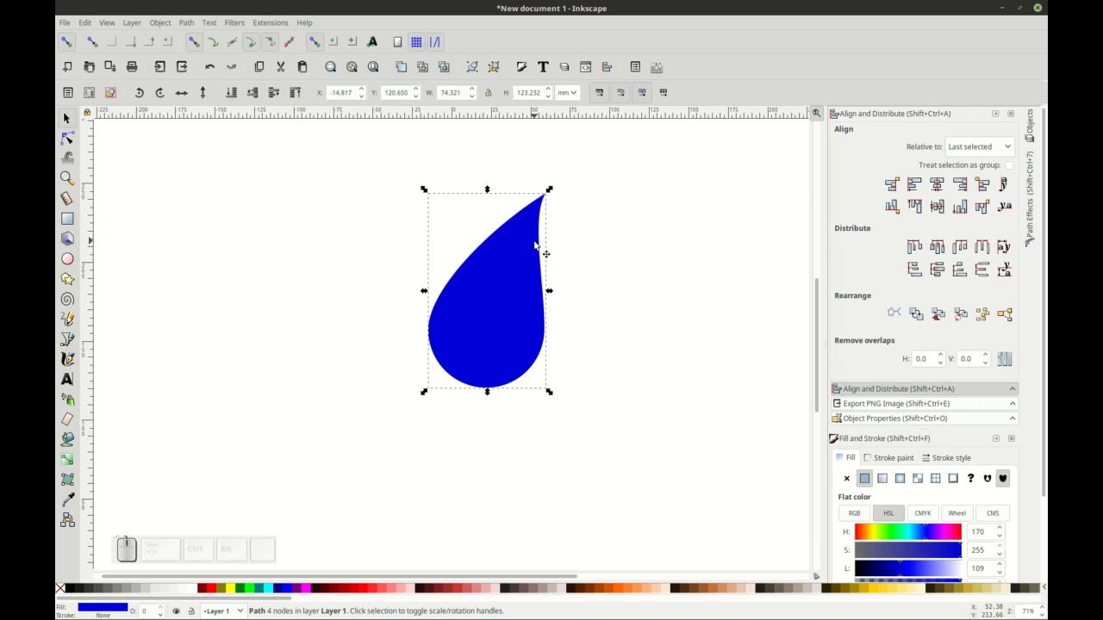
key("shift+d")
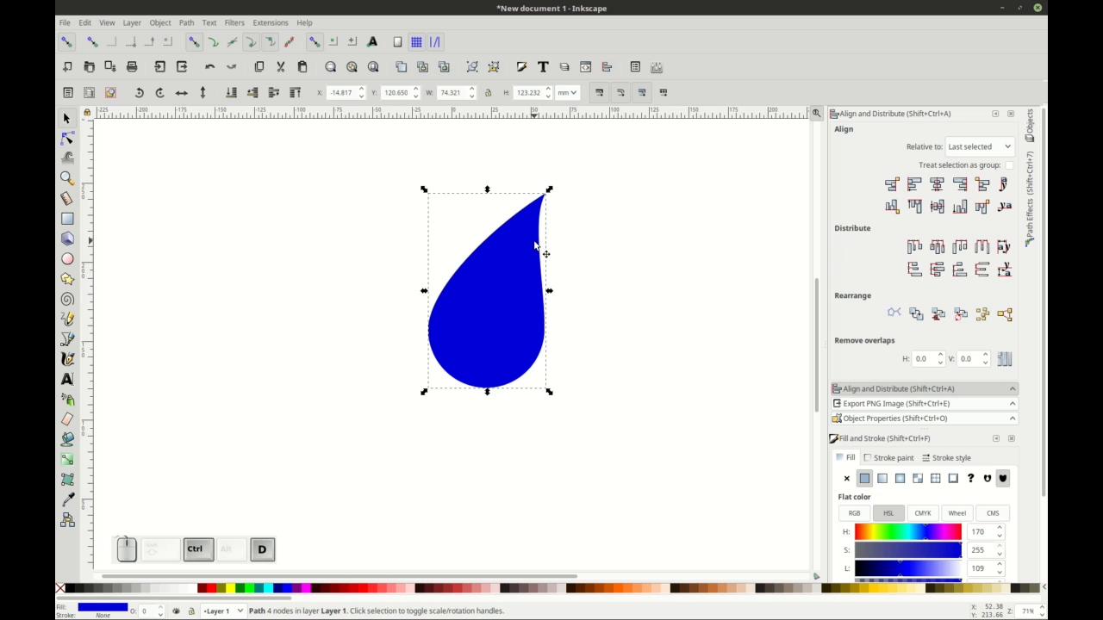
left_click(510, 304)
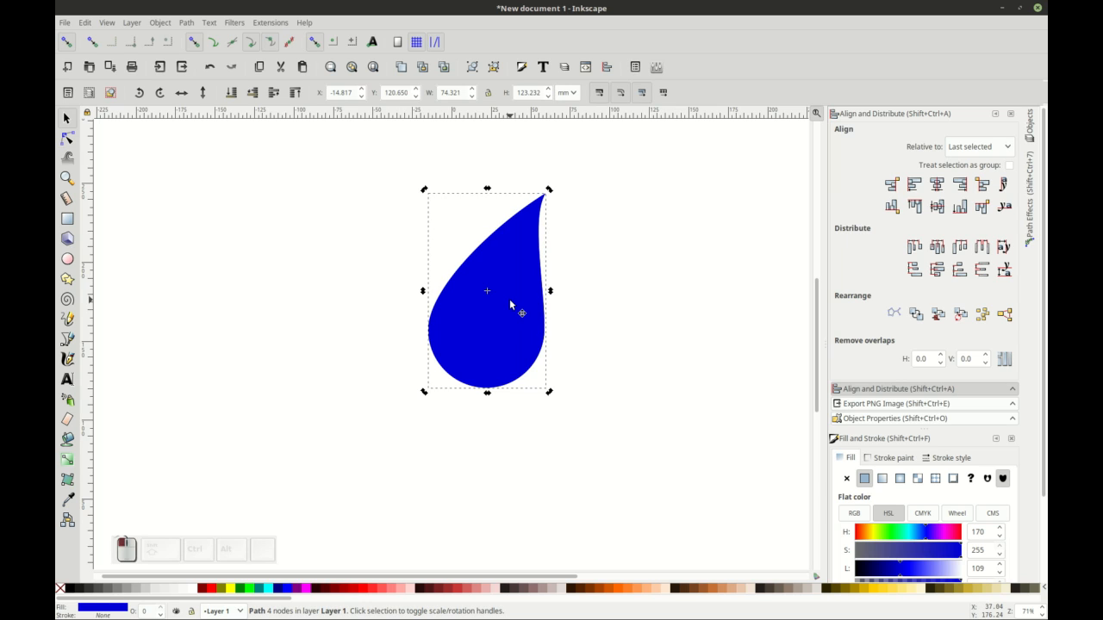
left_click_drag(551, 190, 506, 192)
key("space")
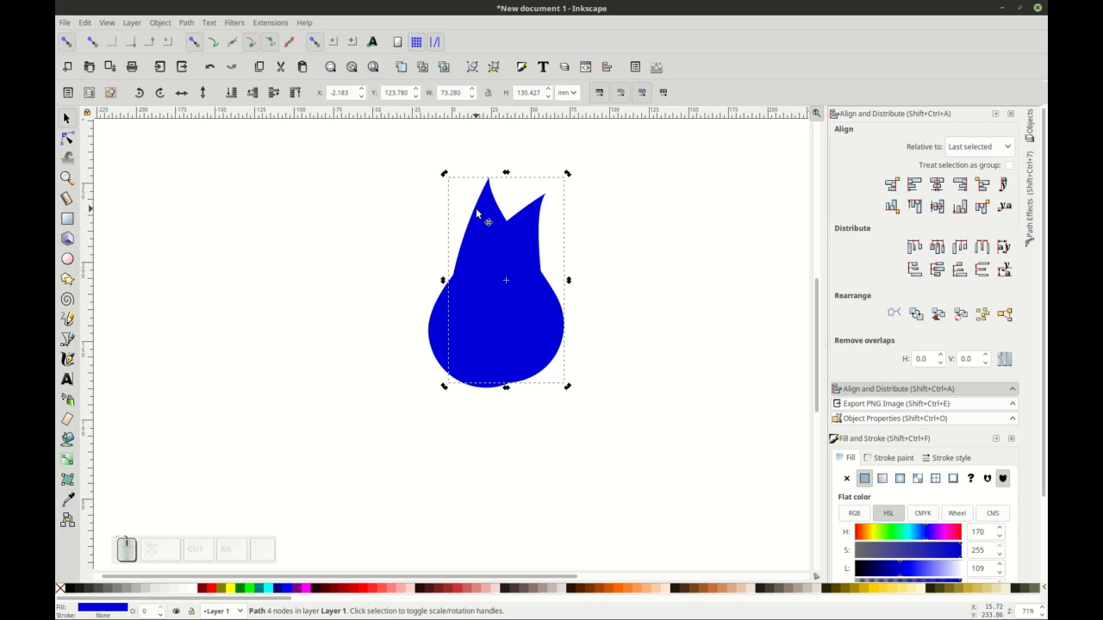
Step: Scale the rotated copy down proportionally to about 54 × 96 mm and move it left over the original flame
left_click(476, 208)
left_click_drag(444, 173, 467, 229)
left_click_drag(514, 298, 485, 293)
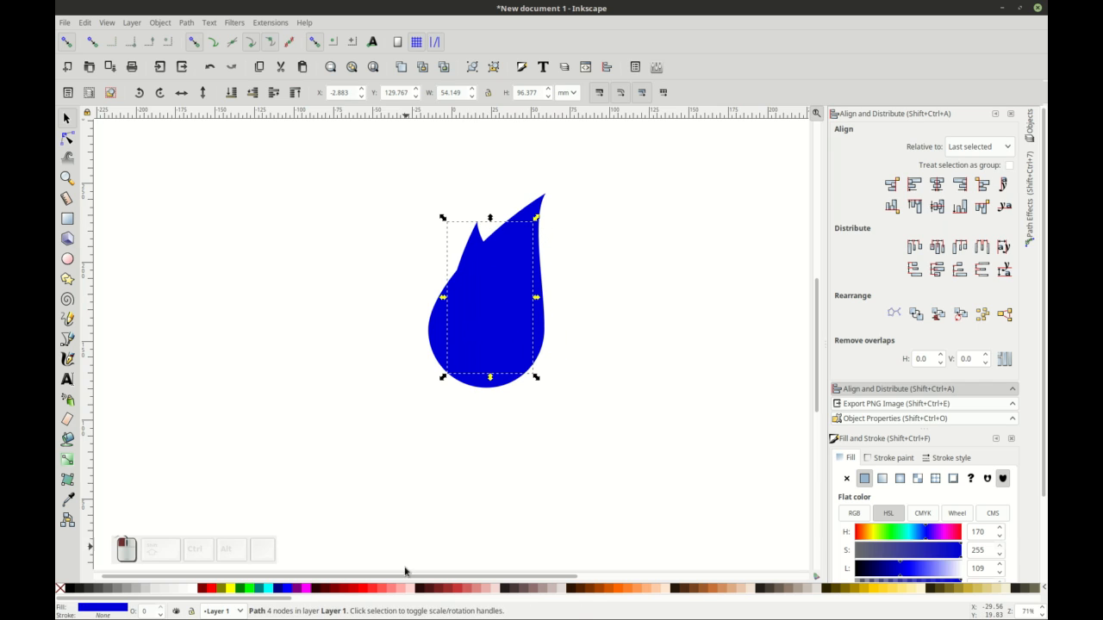
Step: Fill the smaller flame with red and position it over the original's lower left side at about X -12, Y 124 mm
left_click(365, 589)
left_click_drag(472, 321, 453, 329)
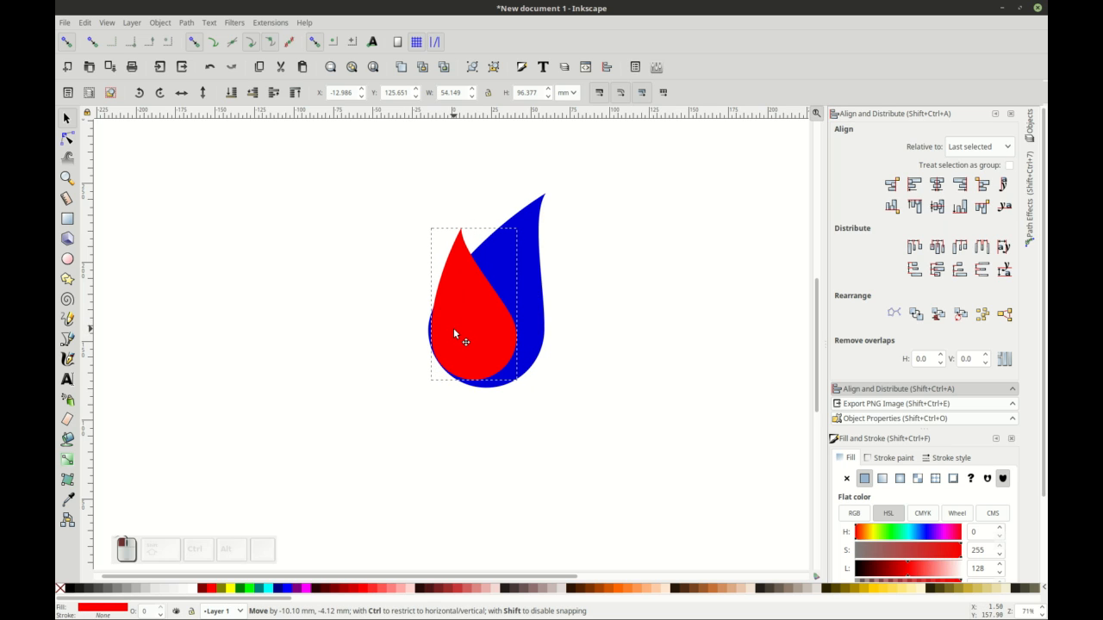
left_click_drag(454, 334, 454, 335)
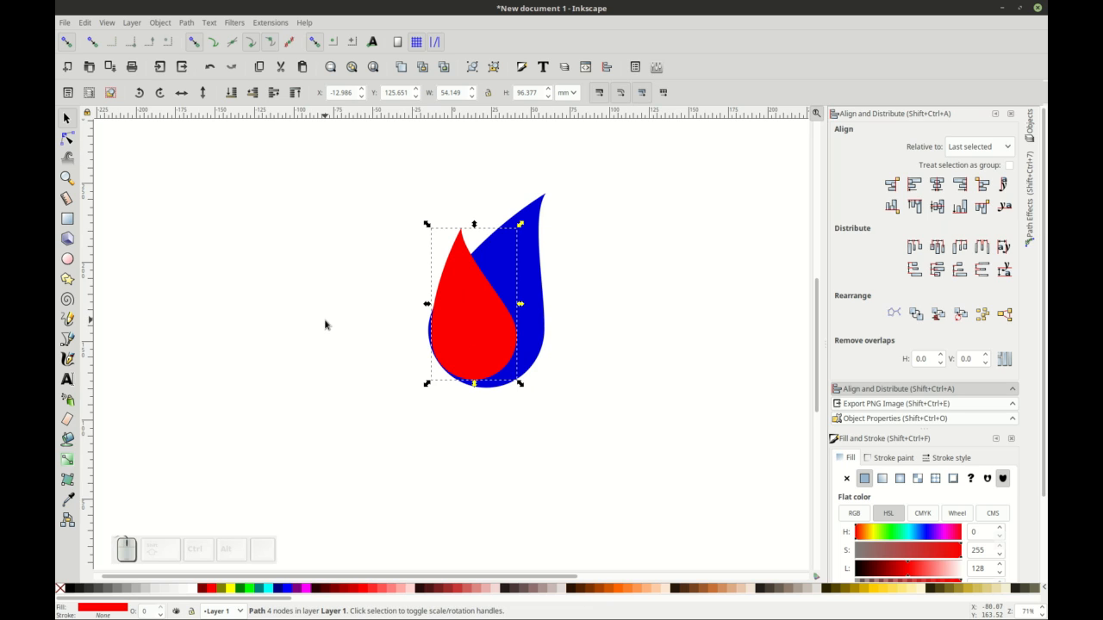
left_click(325, 324)
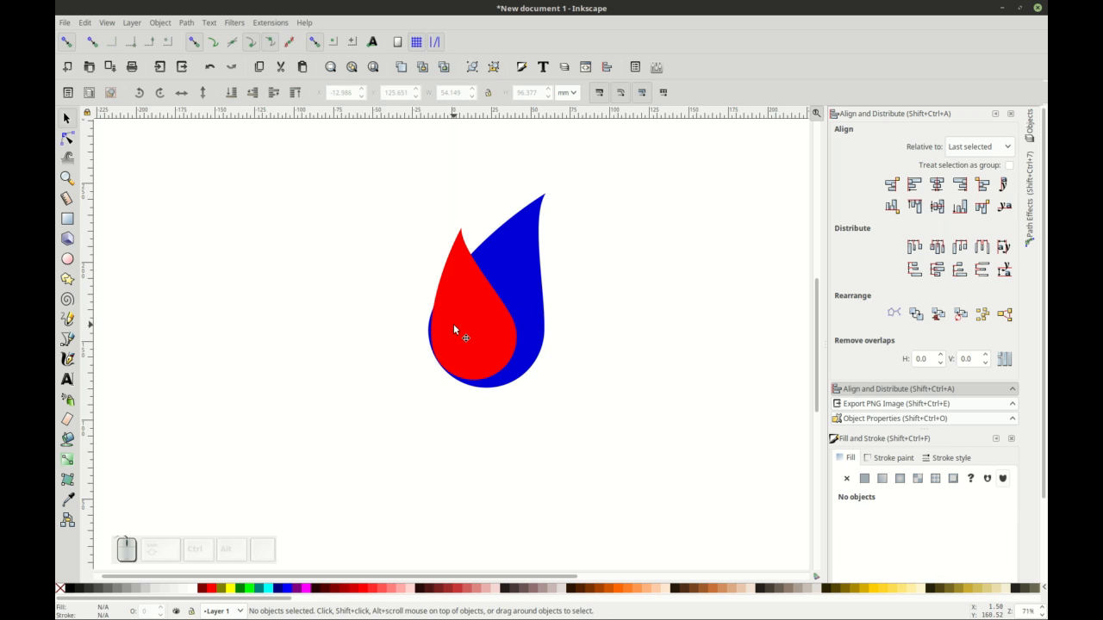
left_click_drag(456, 326, 459, 326)
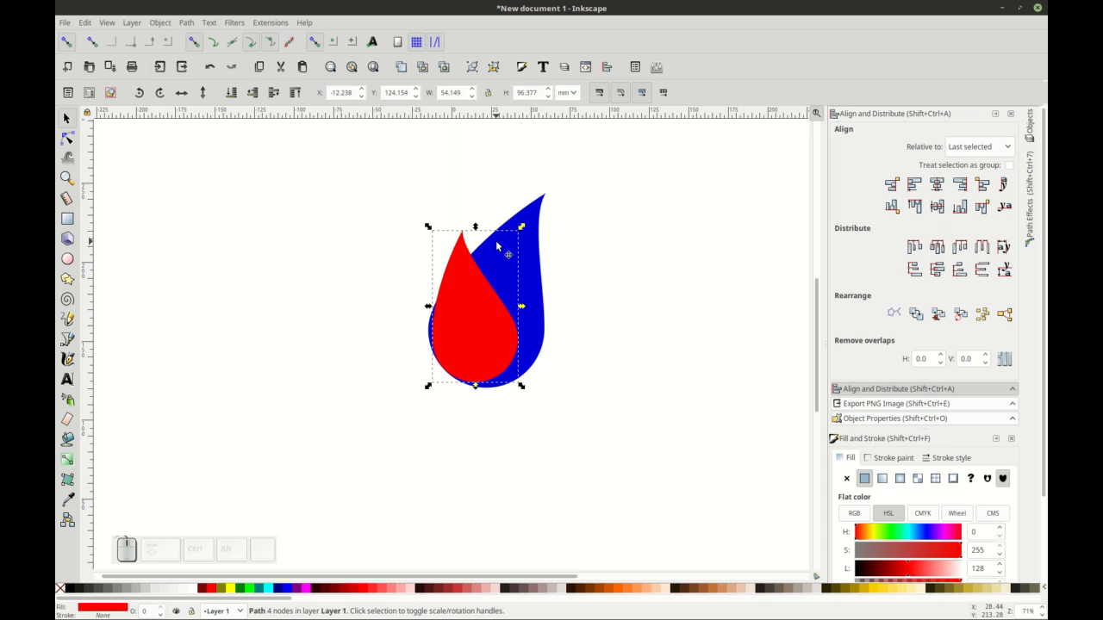
Step: Unite the red flame and the blue flame into one two-tipped shape
key("shift")
left_click(526, 226, "shift")
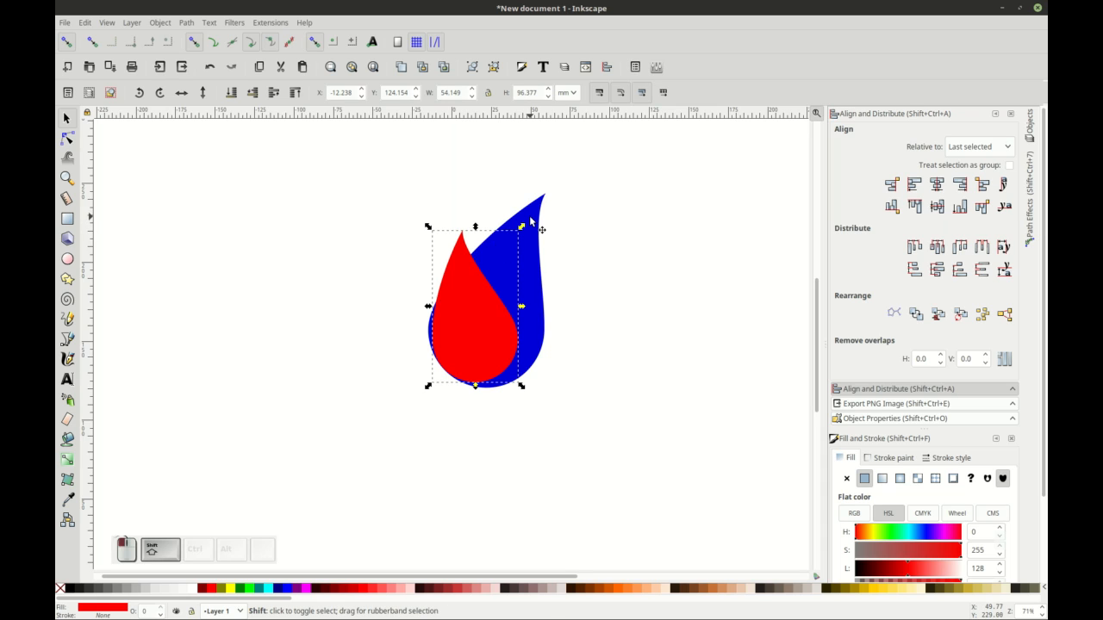
left_click(184, 24)
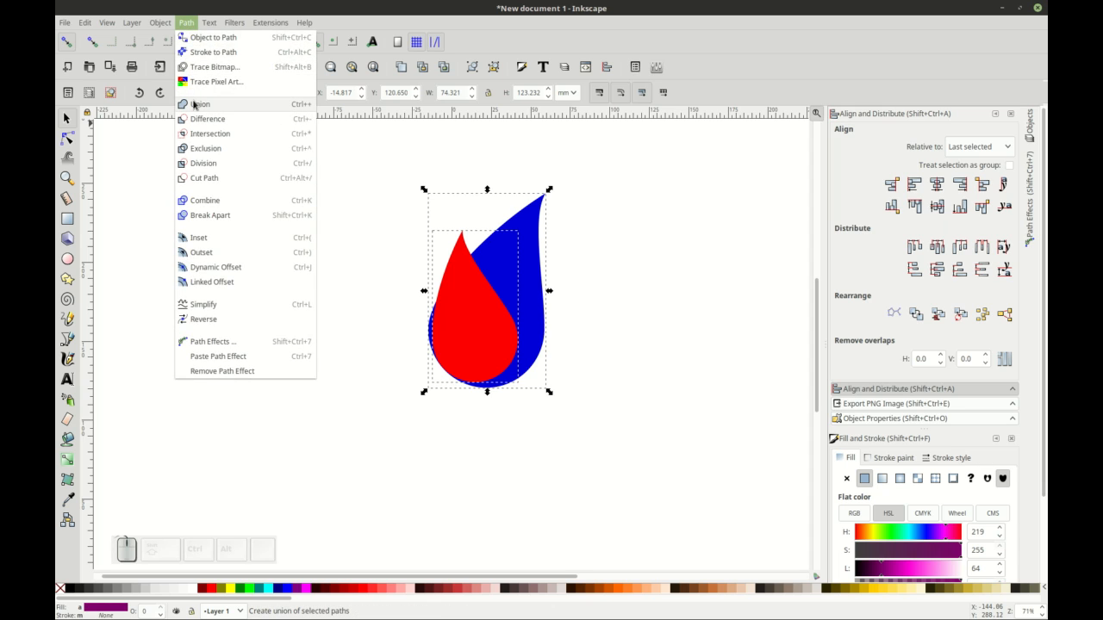
left_click(196, 105)
Step: Delete the two nodes on the flame's left side and level the bottom node's left handle to smooth the outline
left_click(67, 138)
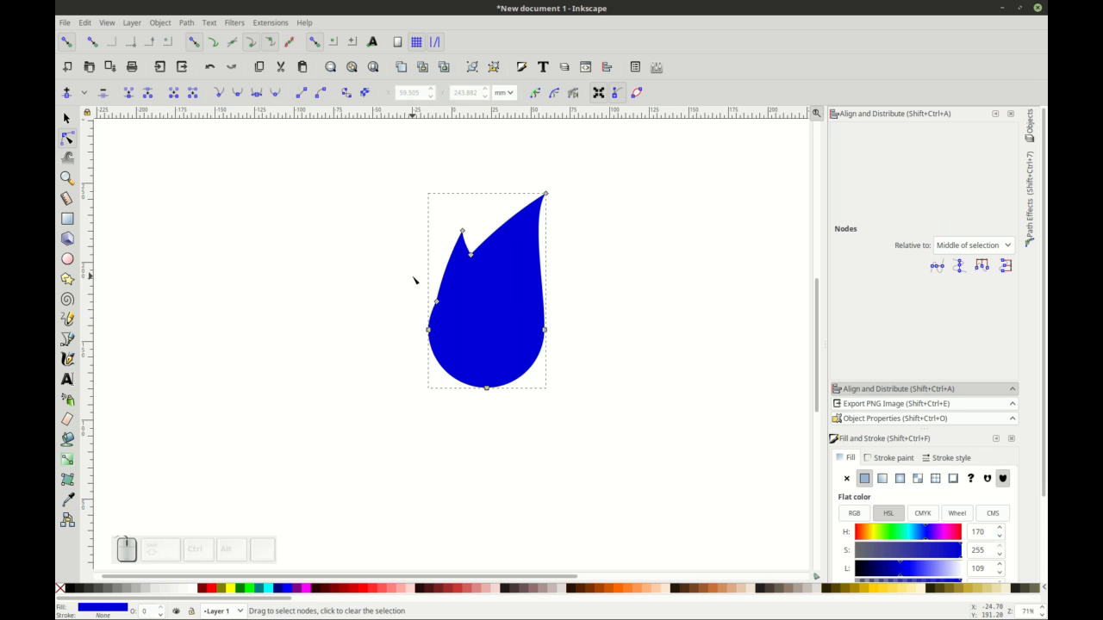
left_click_drag(398, 279, 460, 338)
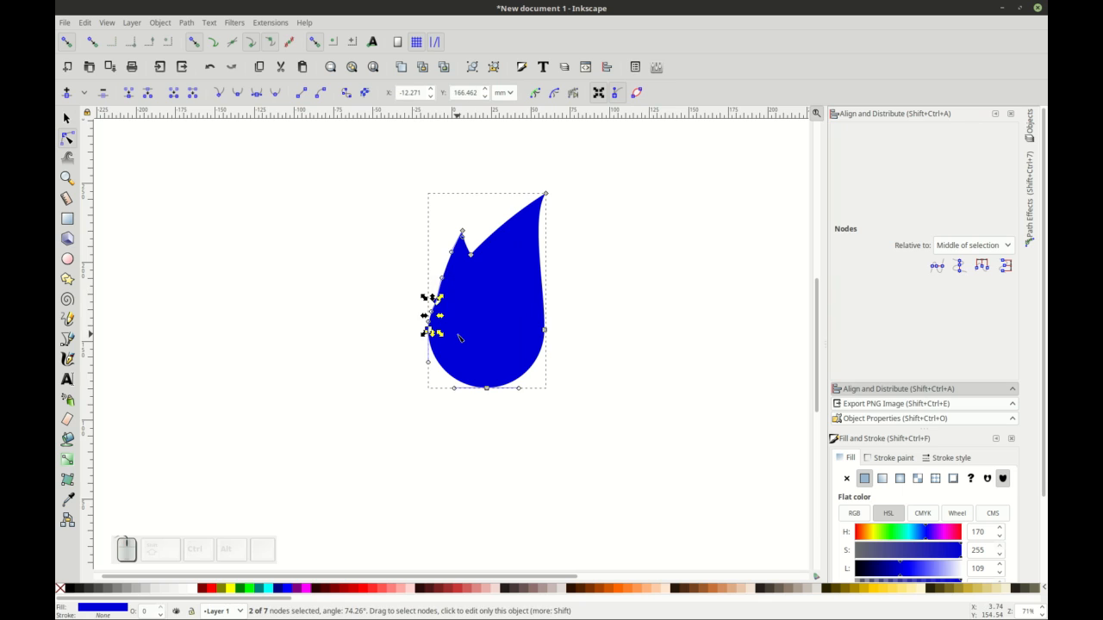
key("Delete")
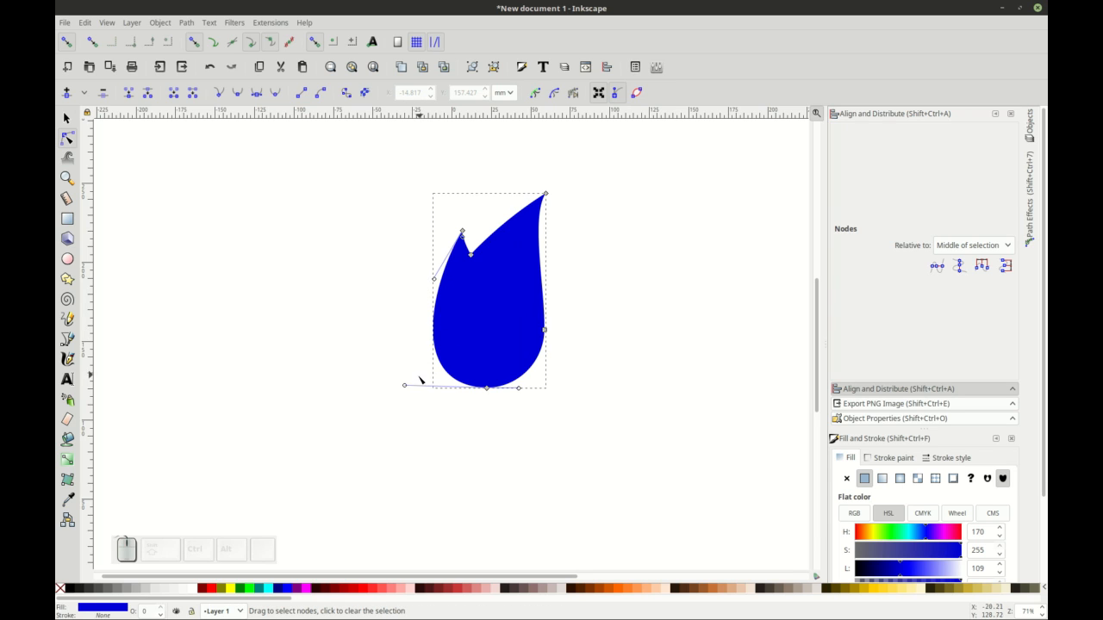
mouse_move(405, 388)
left_mouse_down()
mouse_move(431, 390)
mouse_move(376, 391)
mouse_move(438, 390)
mouse_move(398, 397)
mouse_move(416, 402)
mouse_move(421, 392)
left_mouse_up()
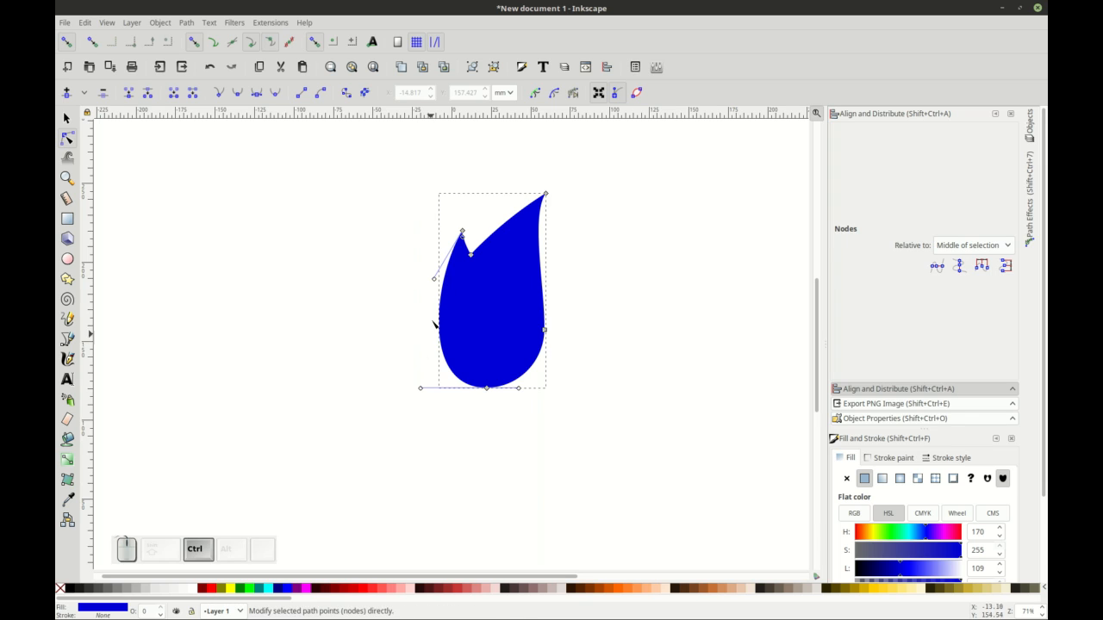
Step: Lower the notch node between the two flame tips by about 13 mm and curve the edges meeting there
left_click_drag(462, 231, 470, 276)
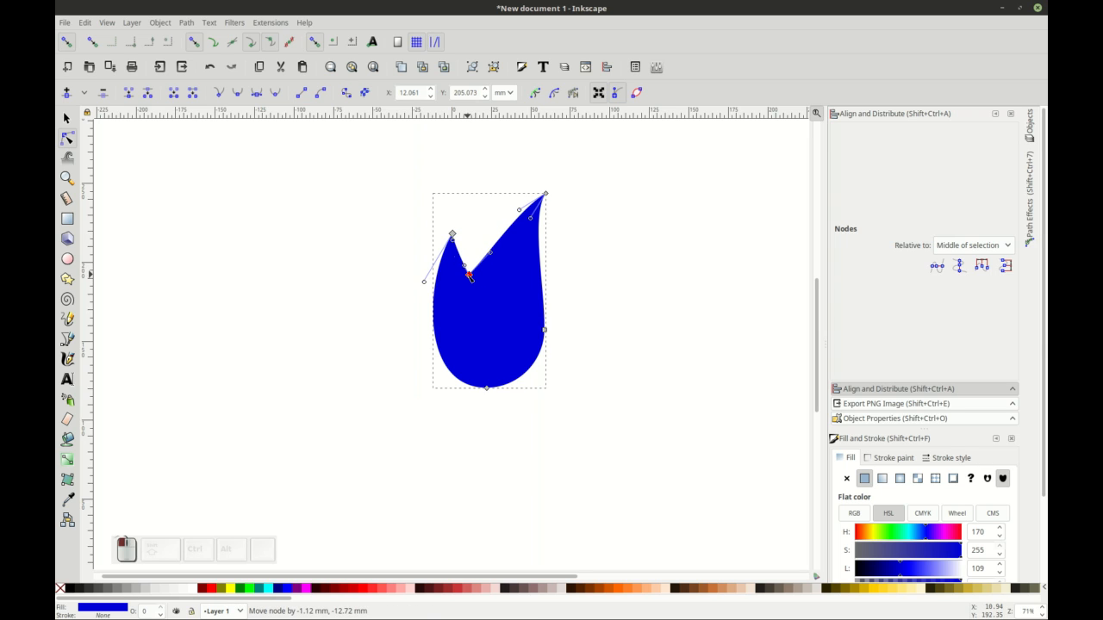
left_click_drag(452, 235, 482, 230)
left_click(388, 208)
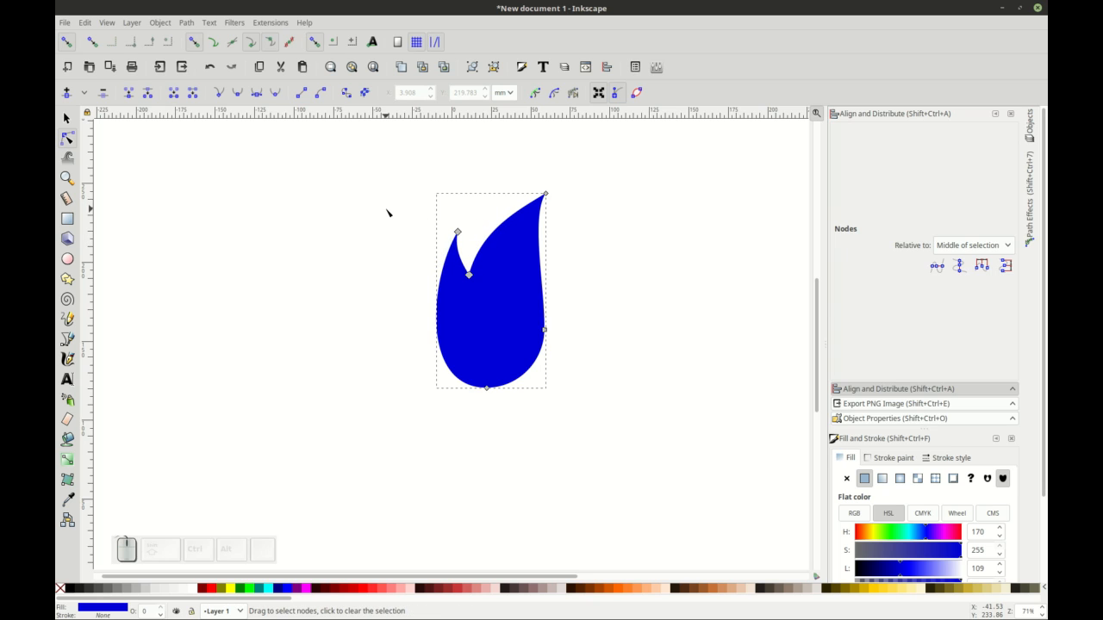
left_click(389, 212)
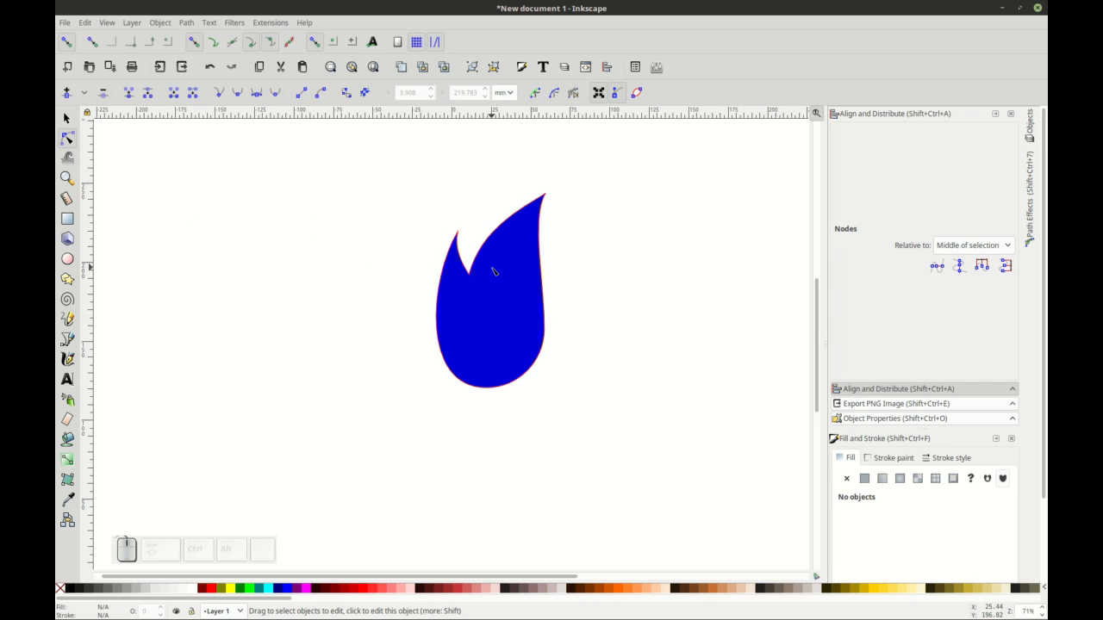
Step: Consult the reference image post.png in Geeqie, and place a green duplicate of the flame about 10.5 mm to the original's right
key("alt+Tab")
key("alt+Tab")
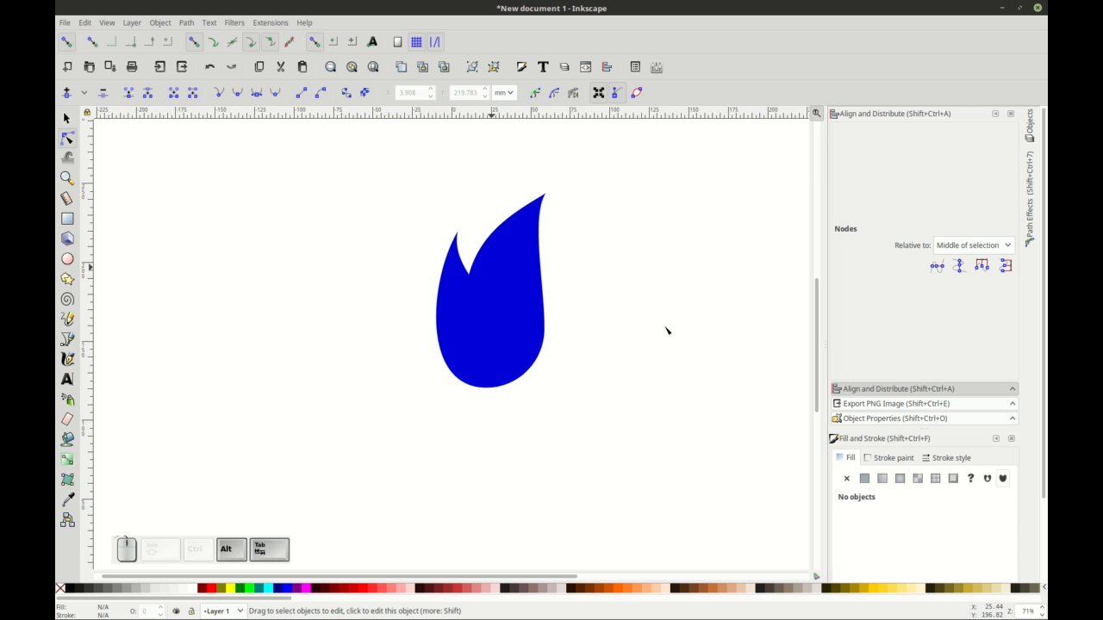
key("alt+Tab")
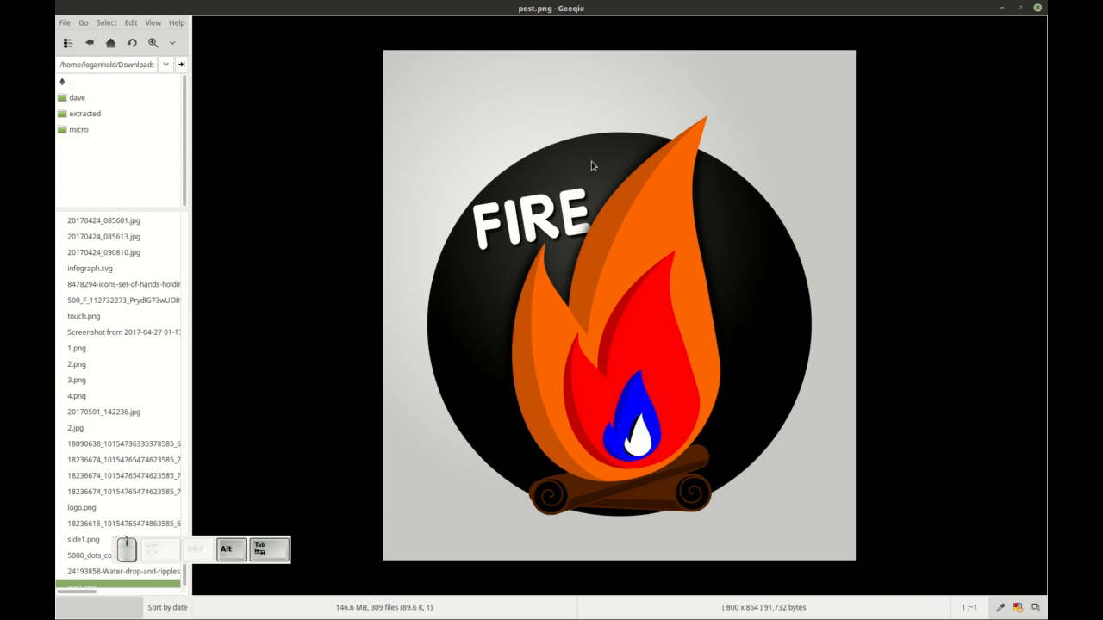
key("alt+Tab")
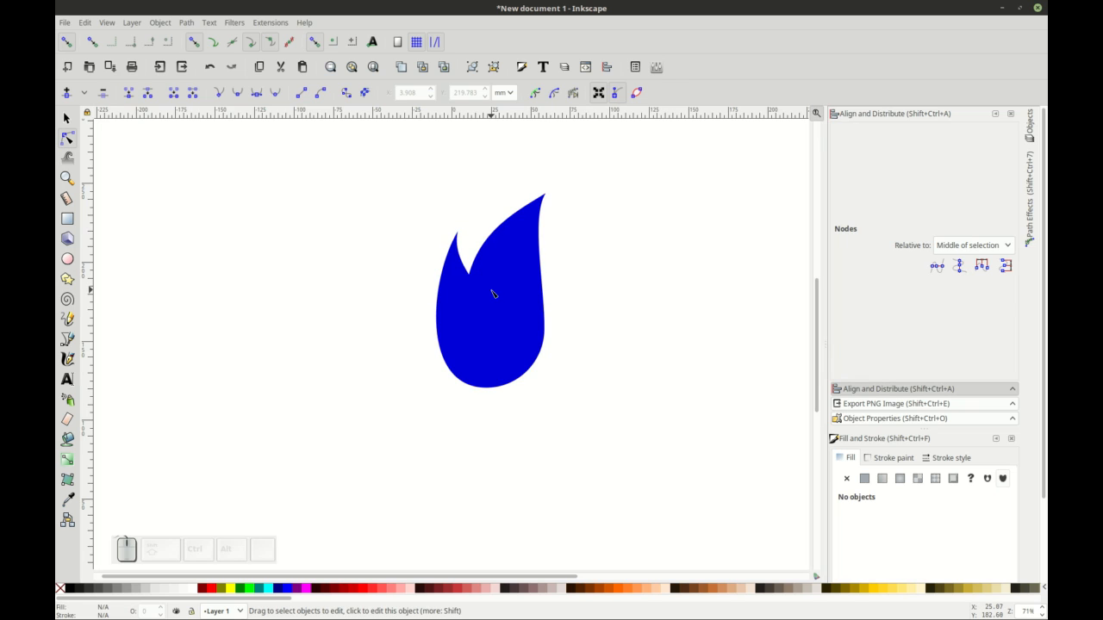
key("s")
left_click(491, 294)
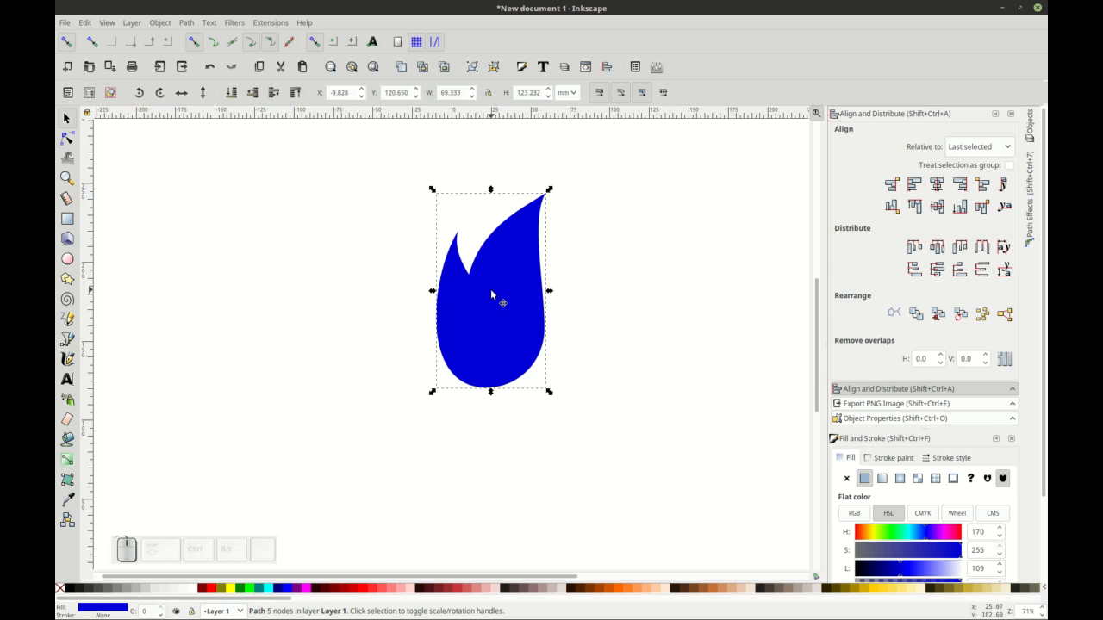
key("ctrl+d")
left_click_drag(485, 291, 504, 287)
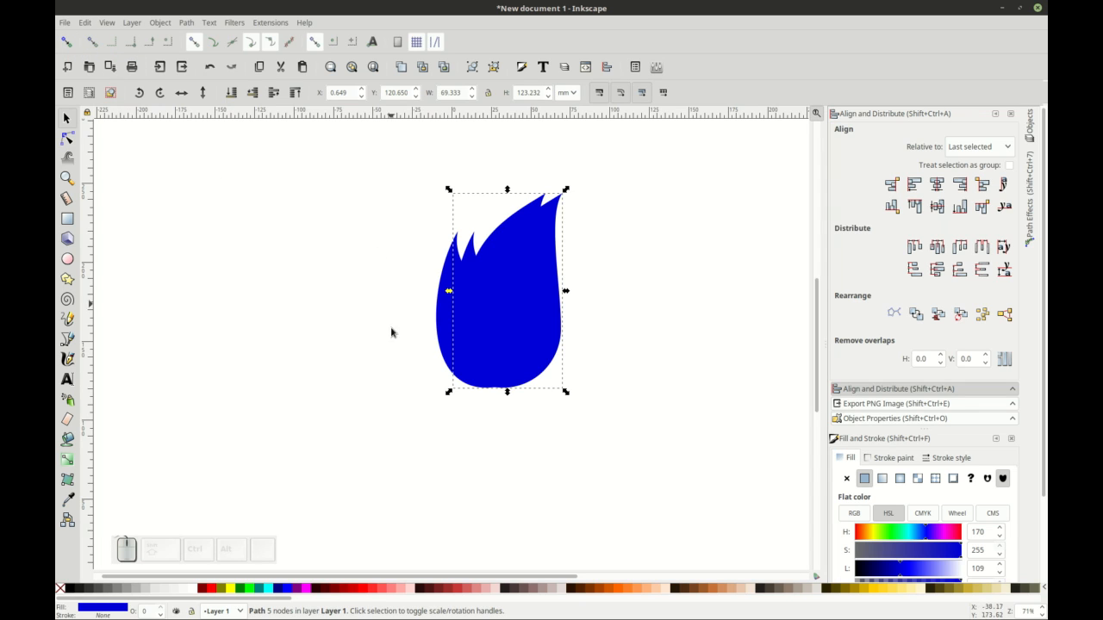
left_click(248, 590)
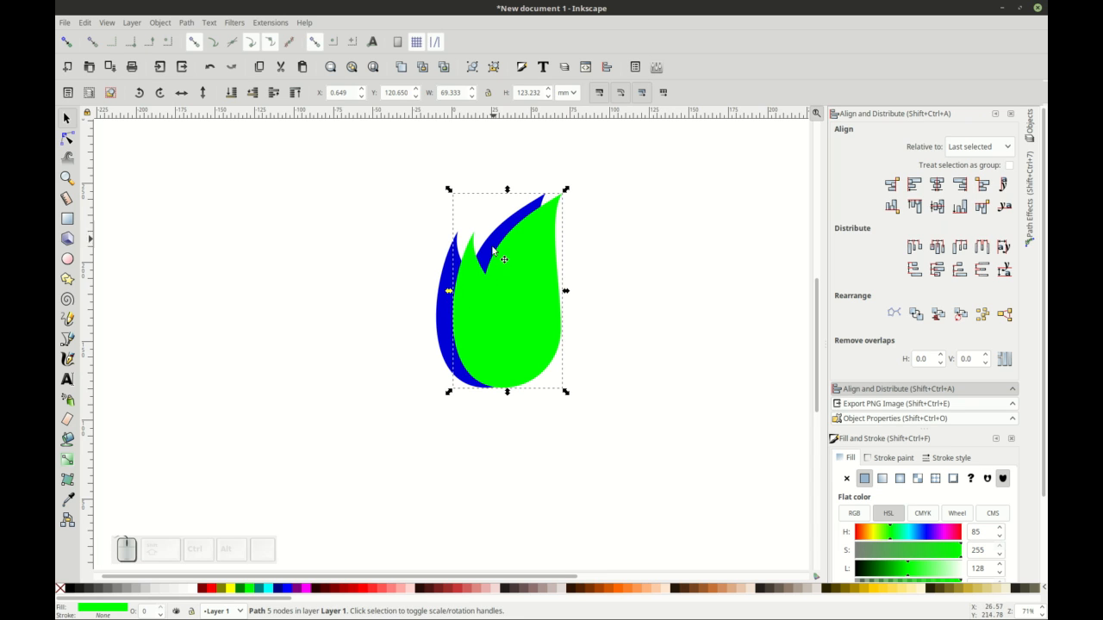
Step: Recheck the reference image in Geeqie, and duplicate the blue flame as a magenta copy directly beneath the green one
key("alt+Tab")
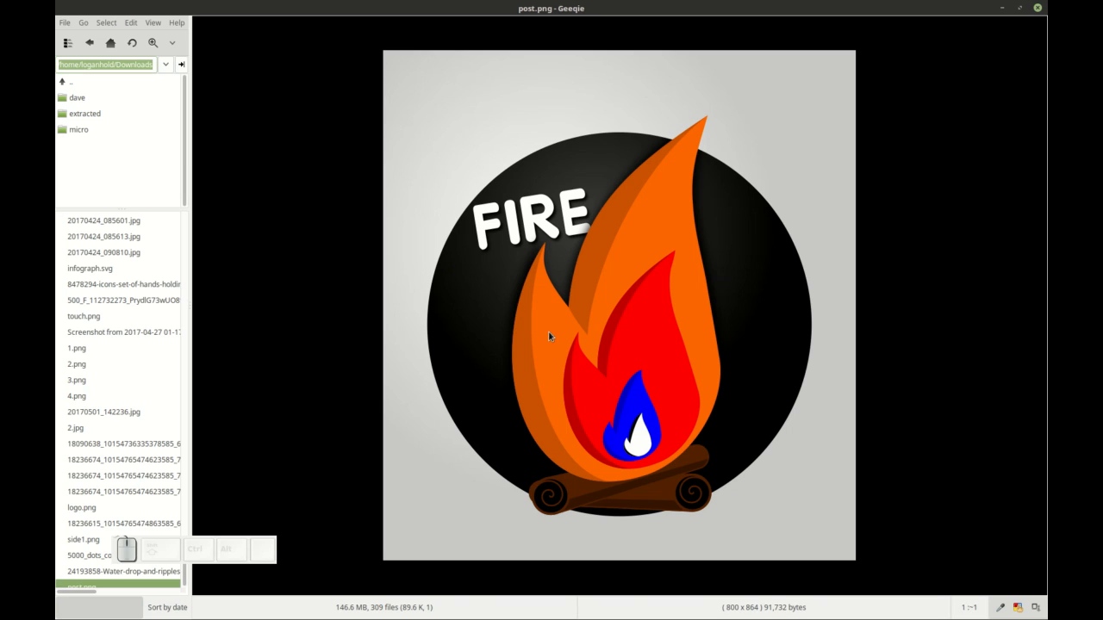
key("alt+Tab")
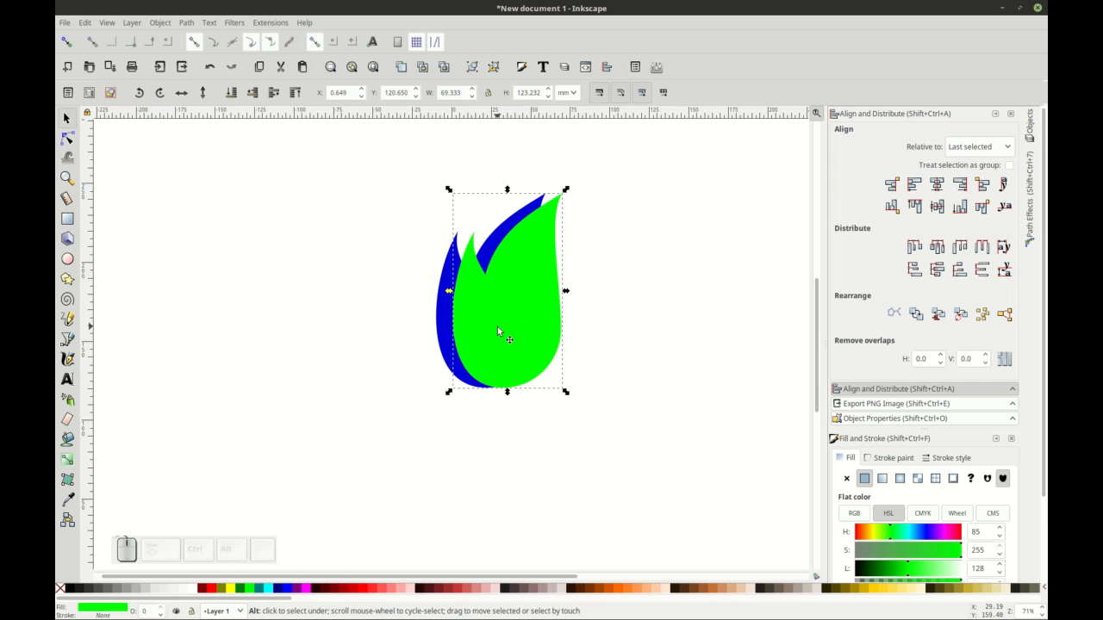
left_click(496, 229, "alt")
key("ctrl+d")
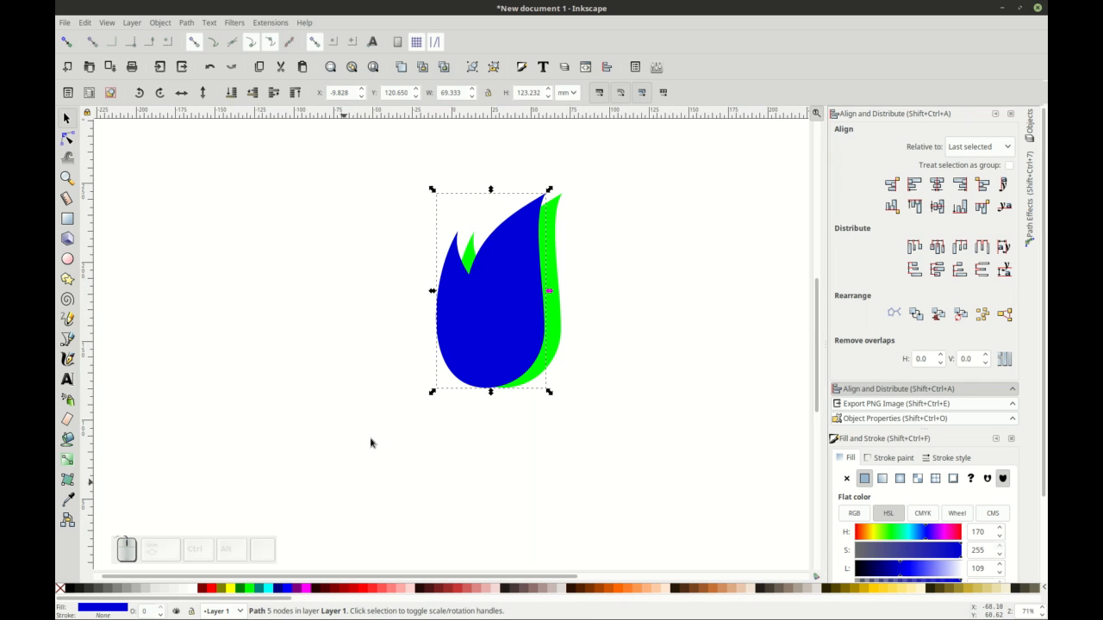
left_click(251, 92)
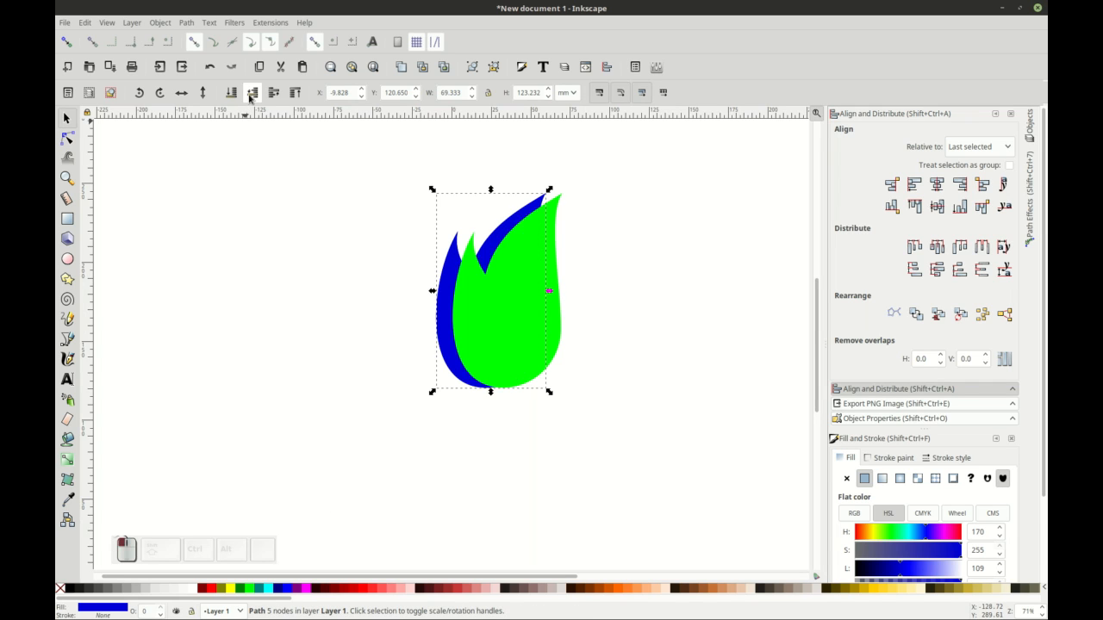
left_click(311, 590)
Step: Subtract the green flame from the magenta copy to leave a shading strip along the flame's left edges
left_click(473, 330, "shift")
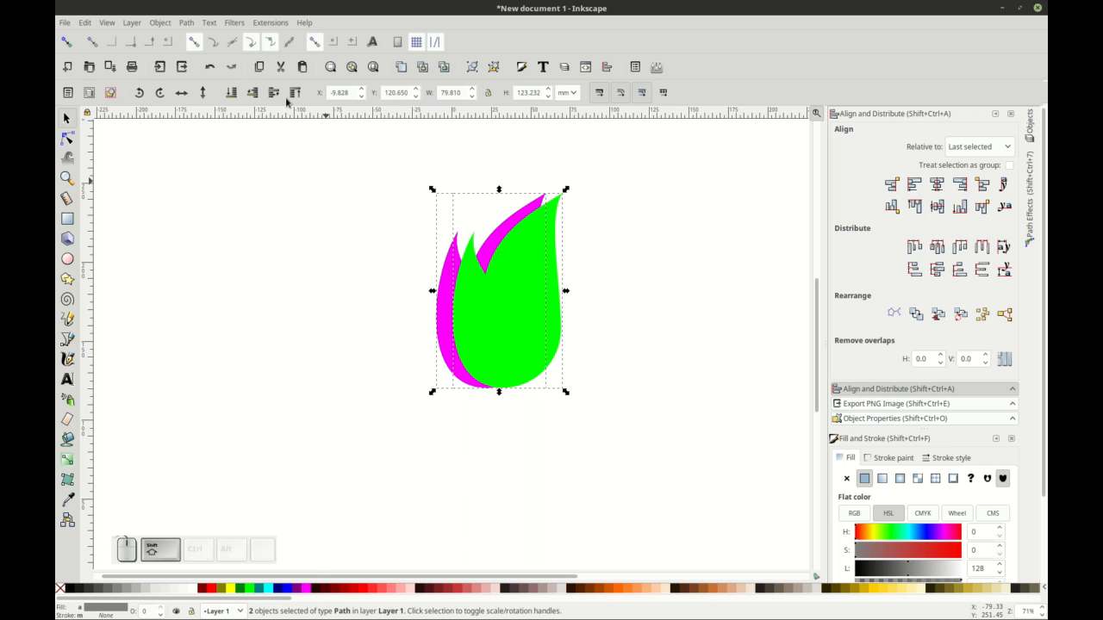
left_click(187, 24)
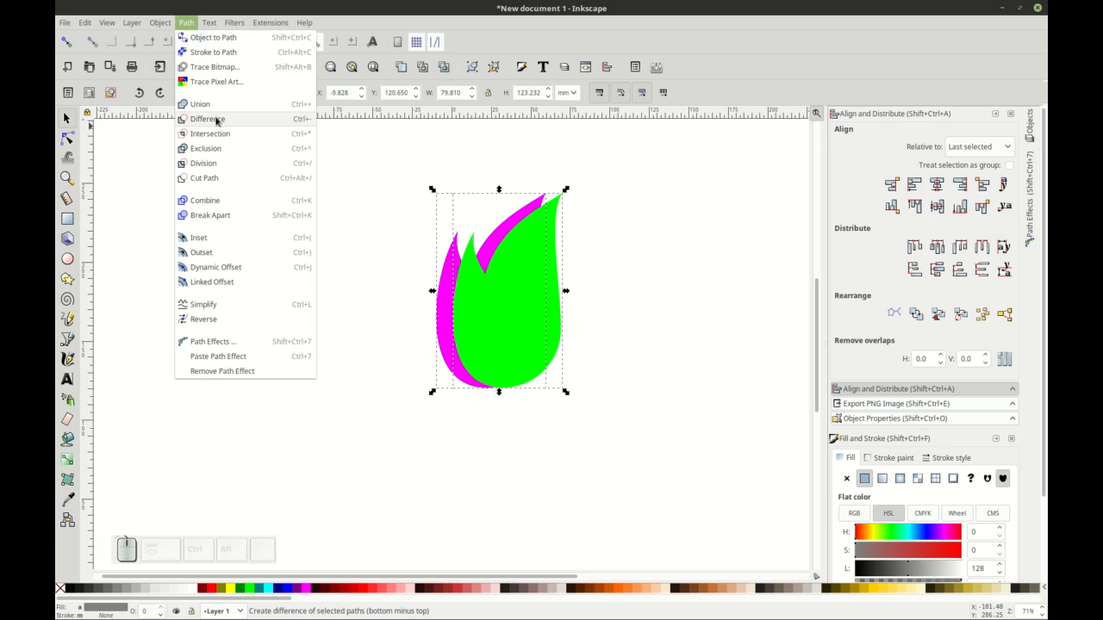
left_click(217, 119)
left_click(290, 253)
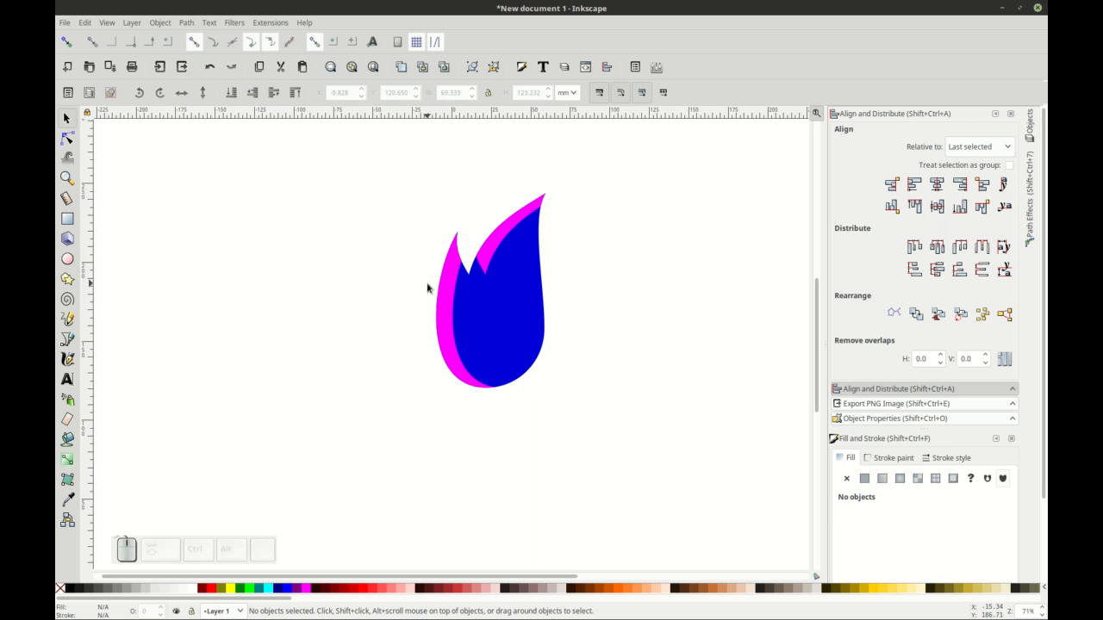
left_click_drag(489, 267, 349, 226)
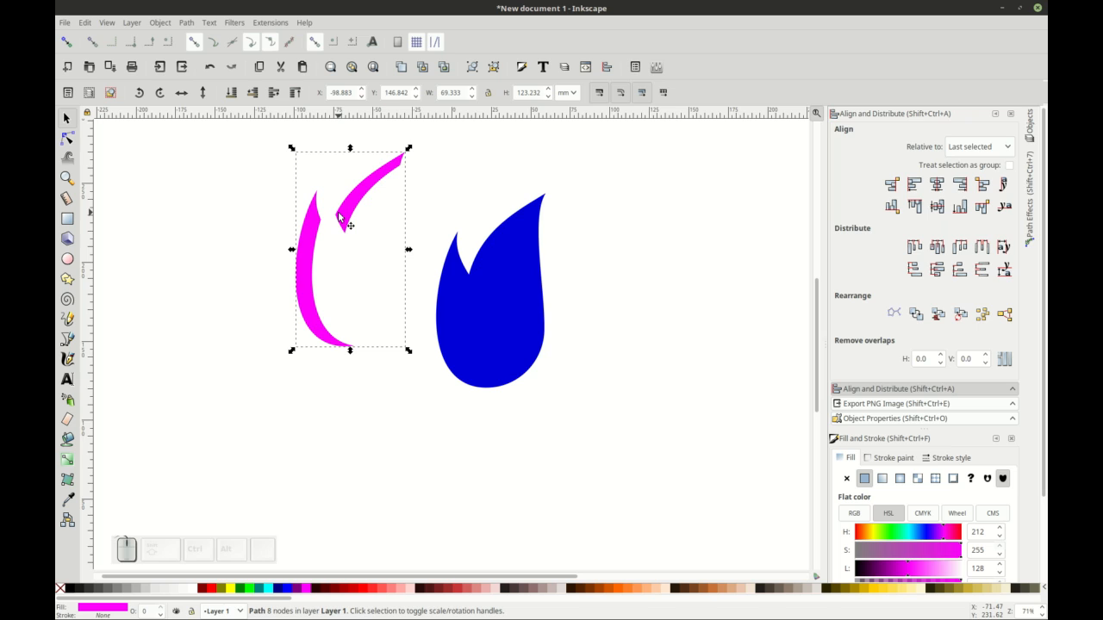
key("ctrl+z")
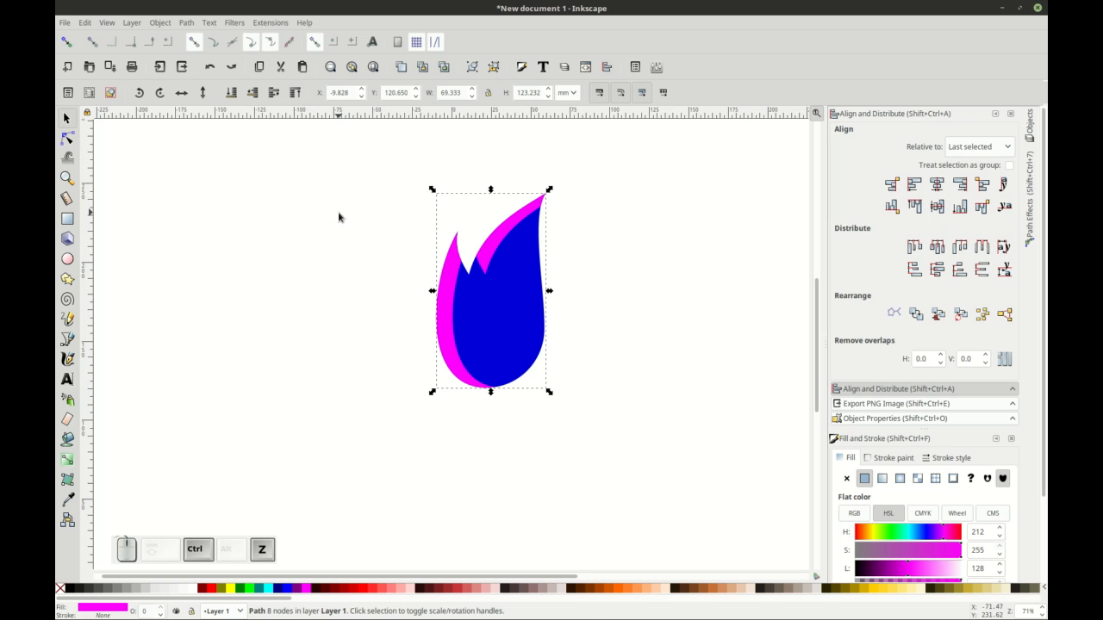
left_click(362, 250)
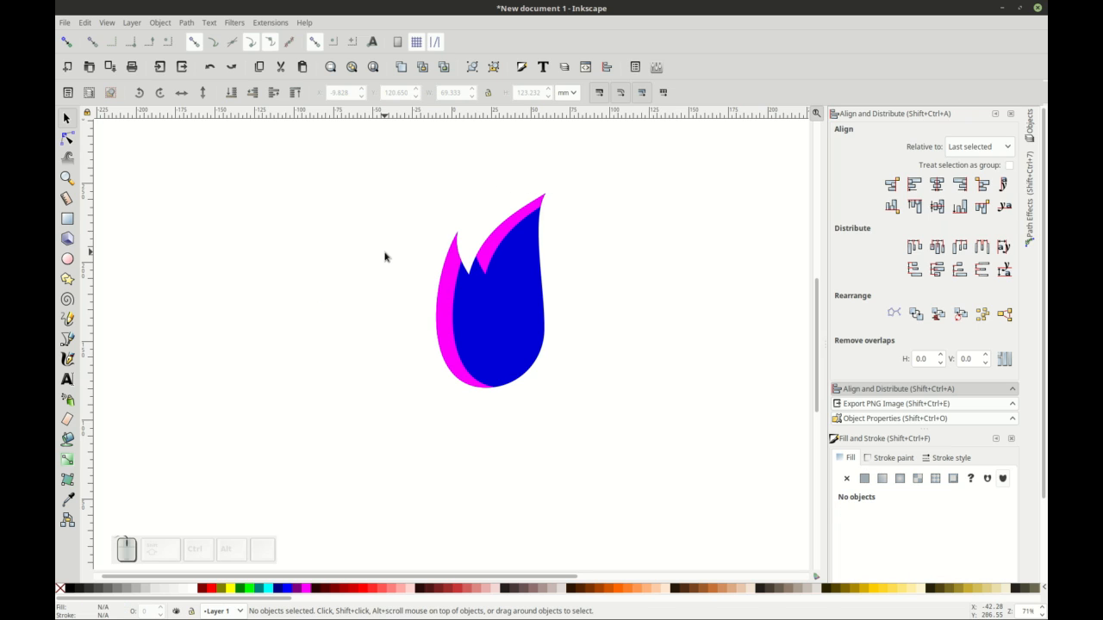
Step: With snapping on, move the right shading piece's two lower nodes onto the flame's notch and refit its outer edge to the outline
left_click(489, 249)
key("n")
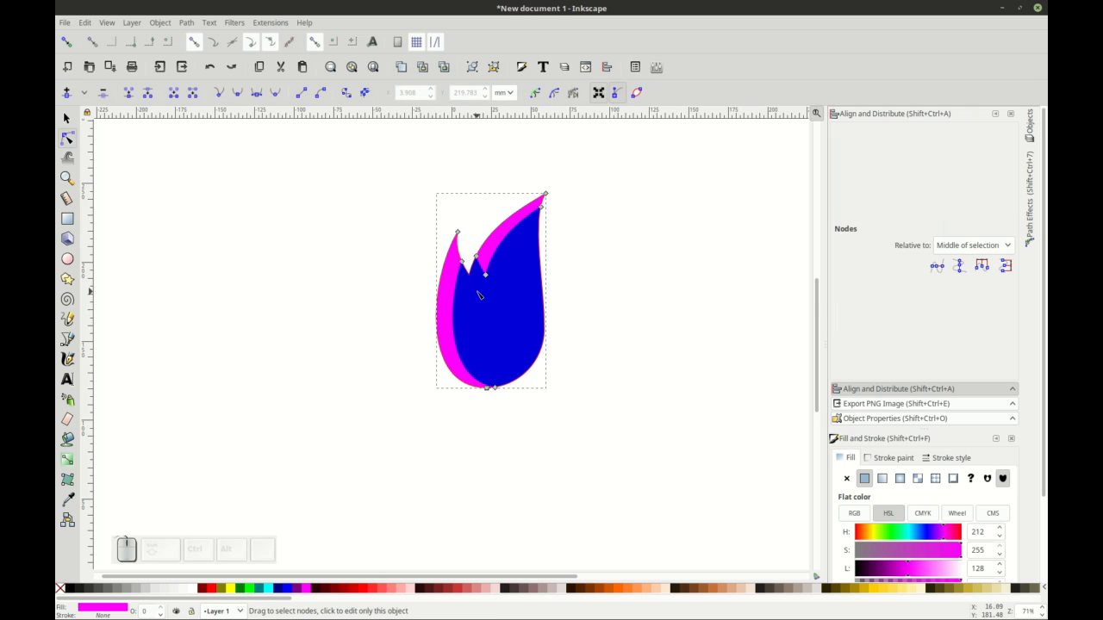
scroll(479, 292, "up", 2, "ctrl")
left_click_drag(510, 276, 469, 205)
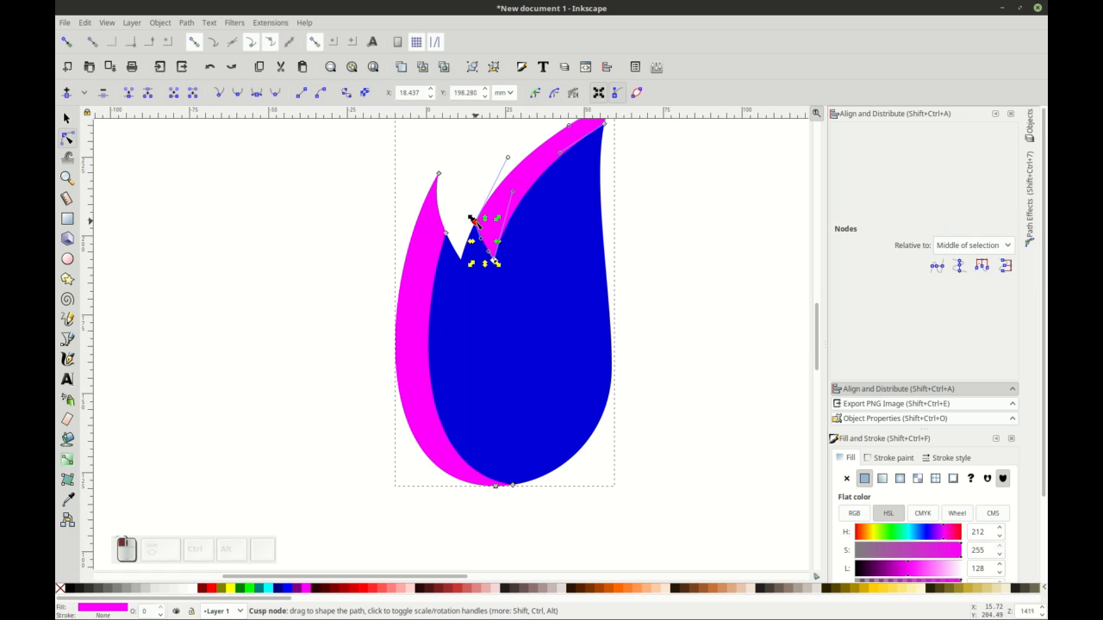
left_click(474, 222)
left_click(67, 42)
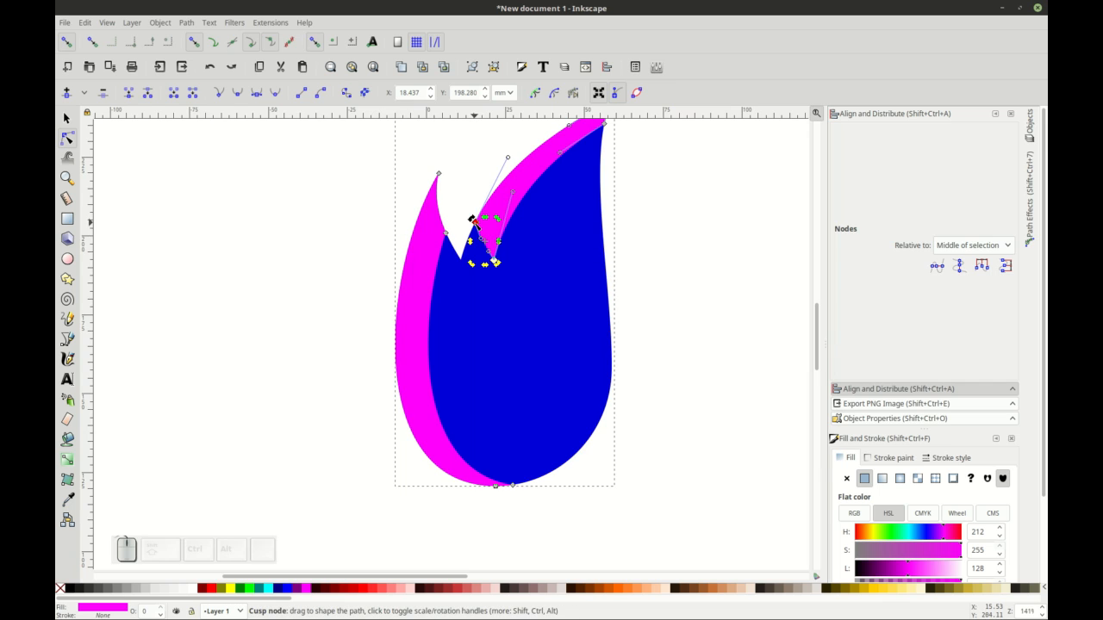
left_click_drag(474, 221, 462, 255)
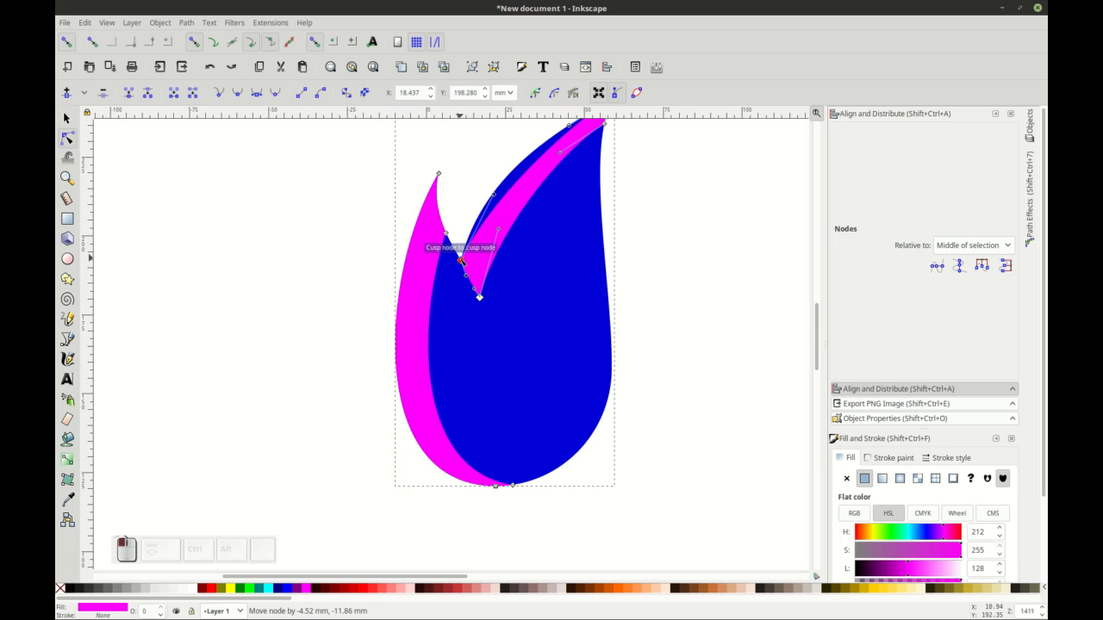
left_click_drag(493, 196, 483, 169)
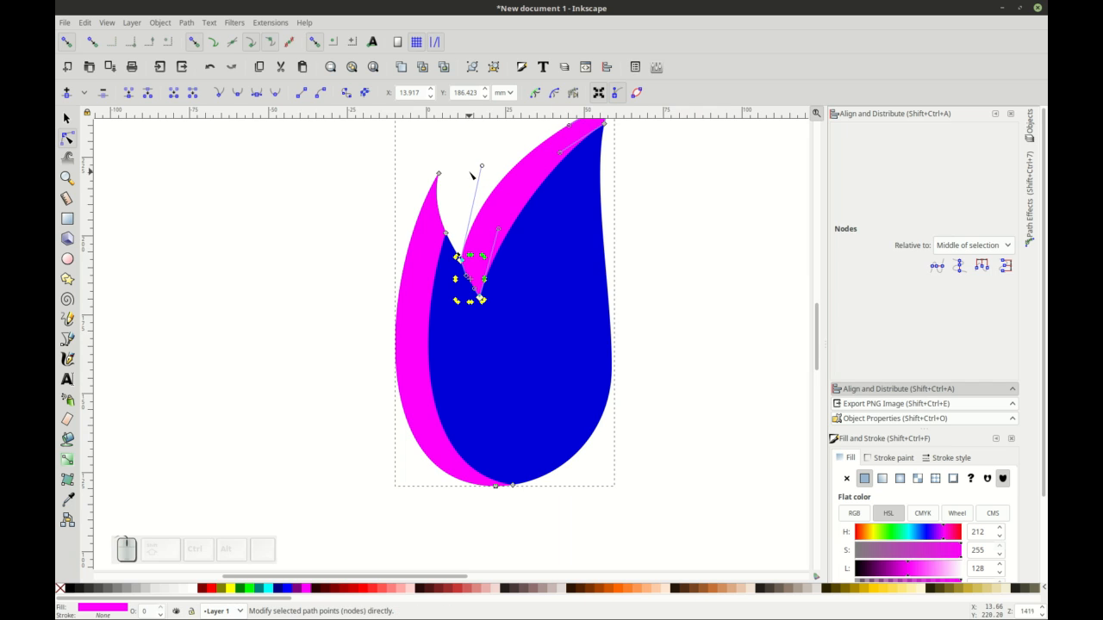
left_click(457, 199)
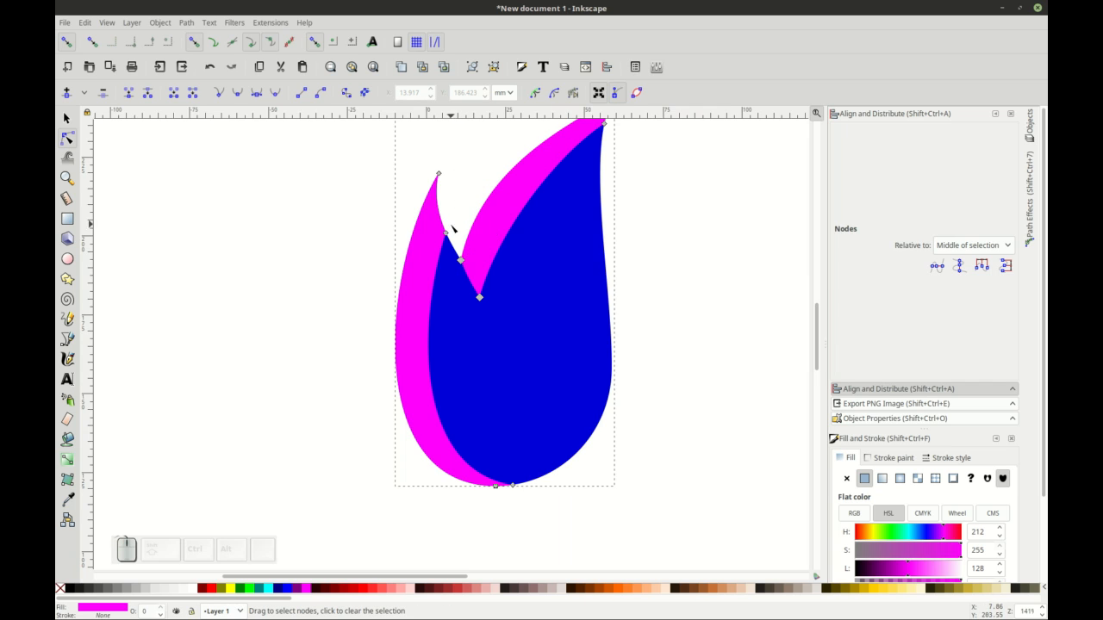
Step: Snap the inner upper nodes of the left and right shading pieces onto their flame tips, collapsing the stray handles there
left_click_drag(446, 233, 439, 175)
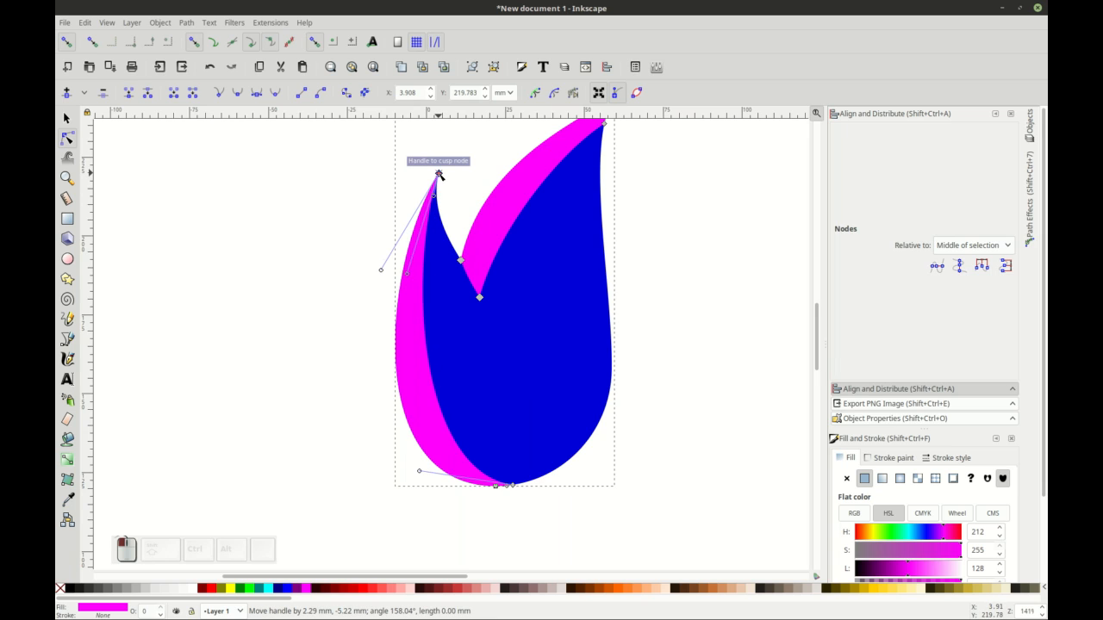
left_click(370, 197)
scroll(349, 237, "up", 2)
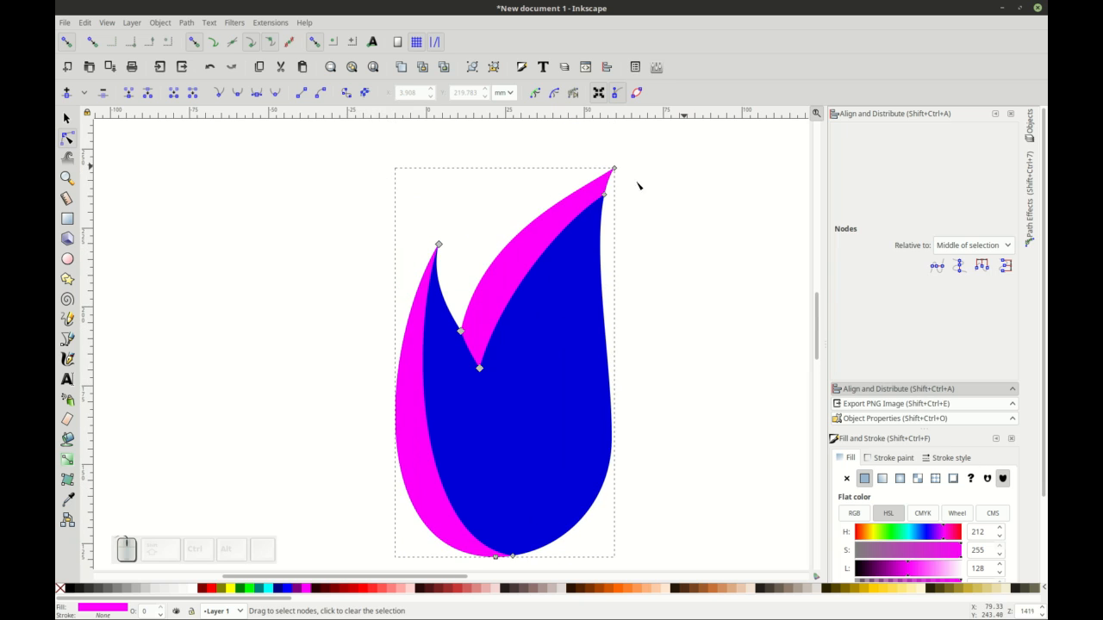
left_click_drag(604, 198, 613, 168)
left_click(643, 153)
left_click(614, 168)
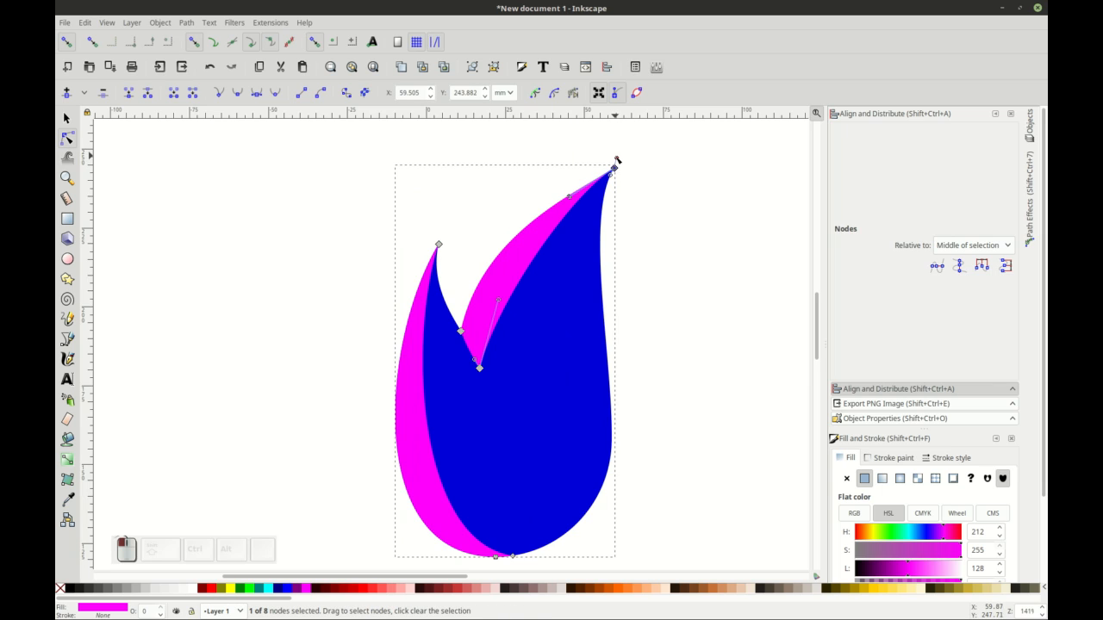
left_click_drag(617, 158, 614, 168)
left_click(643, 200)
left_click(639, 206)
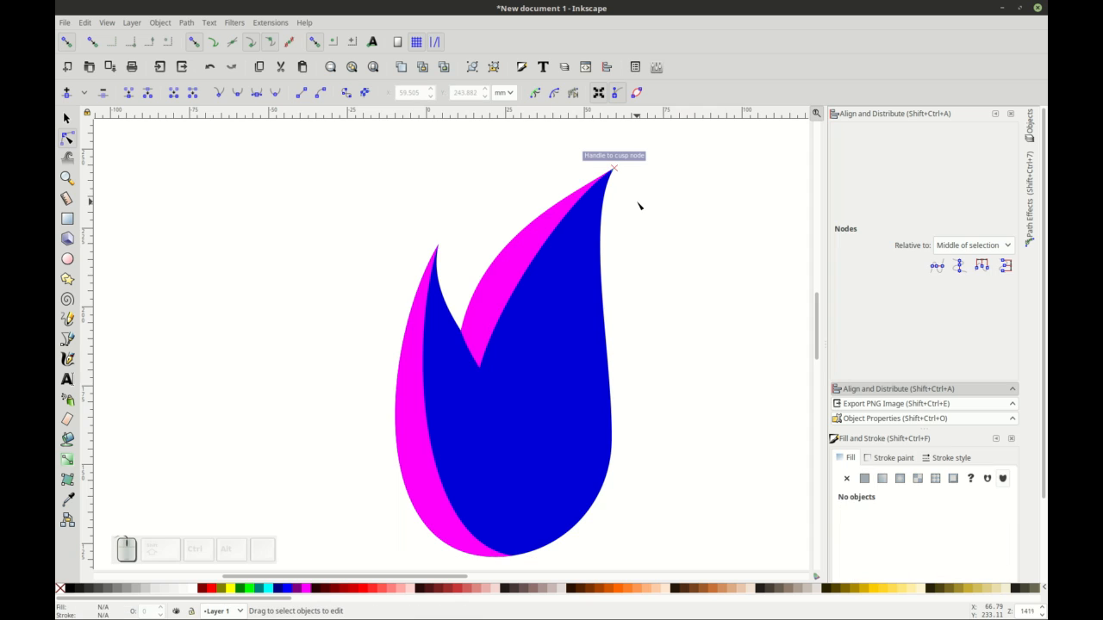
Step: Adjust the node handles on the inner edges of both magenta shading pieces to give them fuller curves
left_click(523, 280)
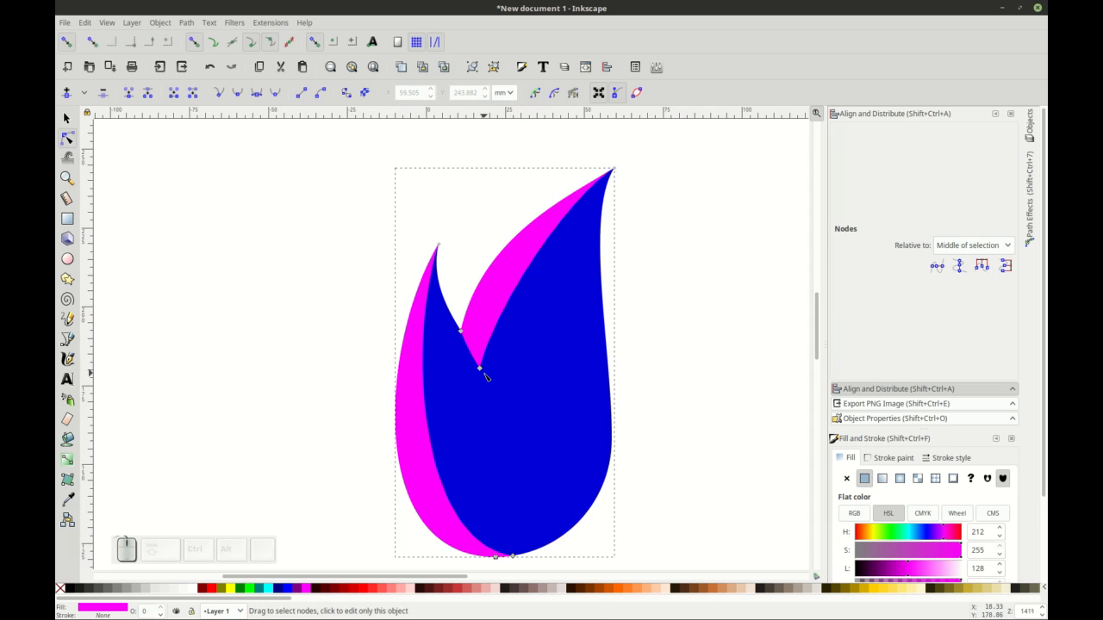
left_click(480, 371)
left_click_drag(495, 298, 489, 284)
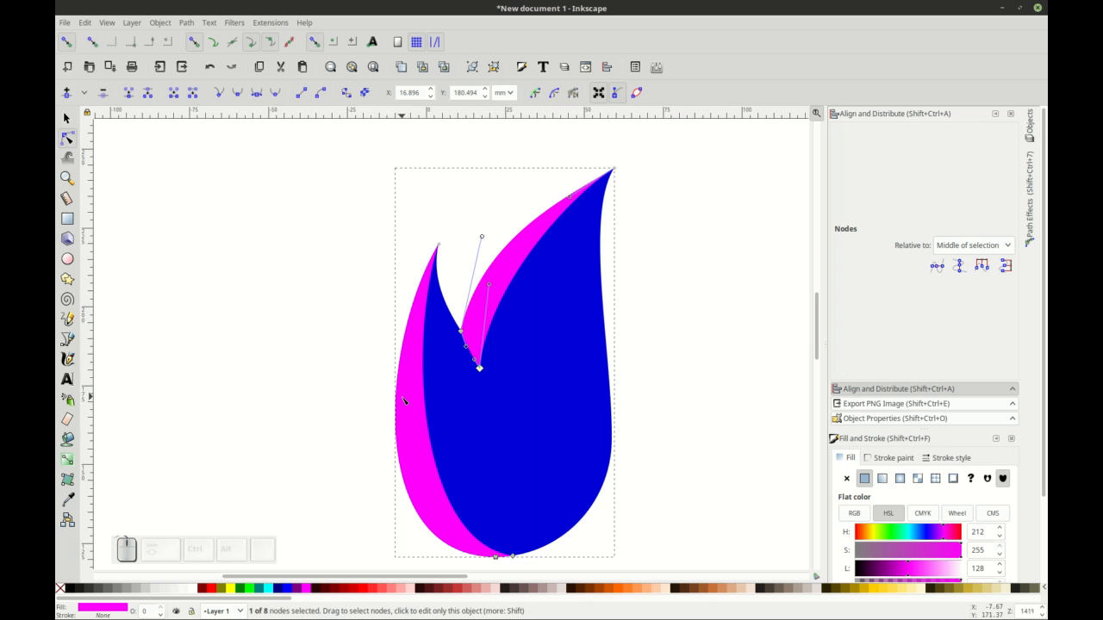
left_click(365, 500)
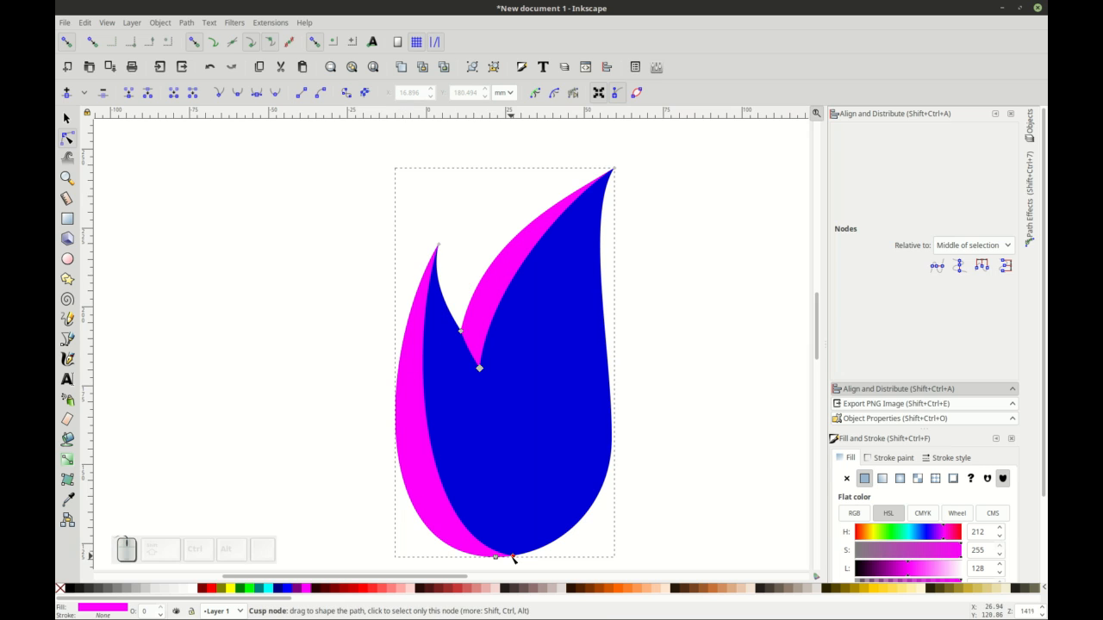
left_click_drag(420, 541, 398, 532)
left_click(310, 443)
Step: Fill both the flame and its shading shape with orange (#FF6600)
scroll(315, 431, "down", 2)
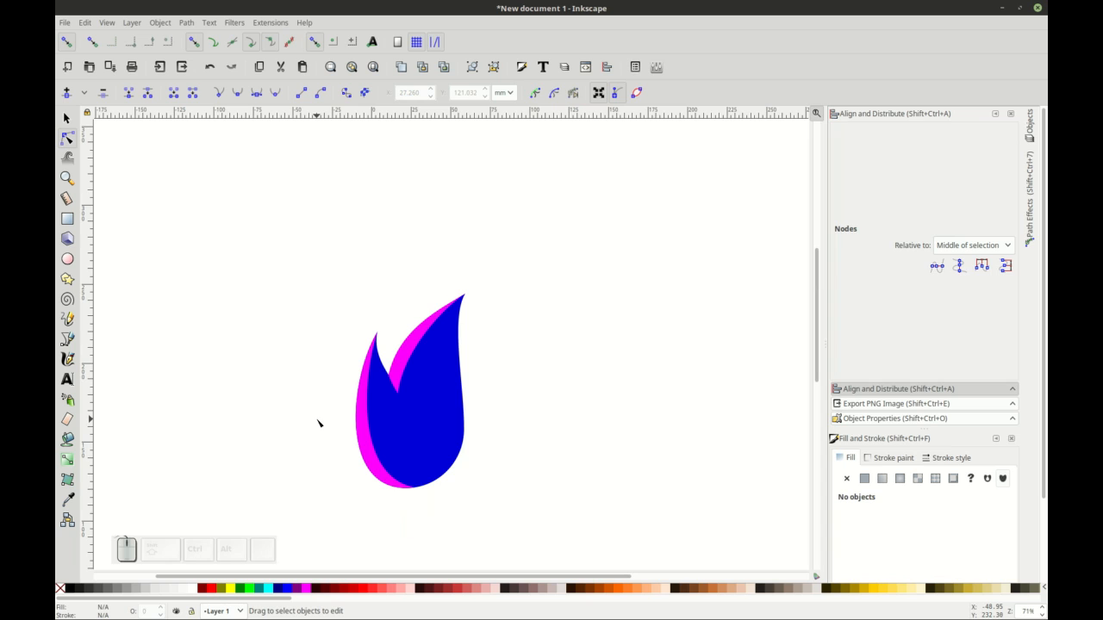
key("ctrl+a")
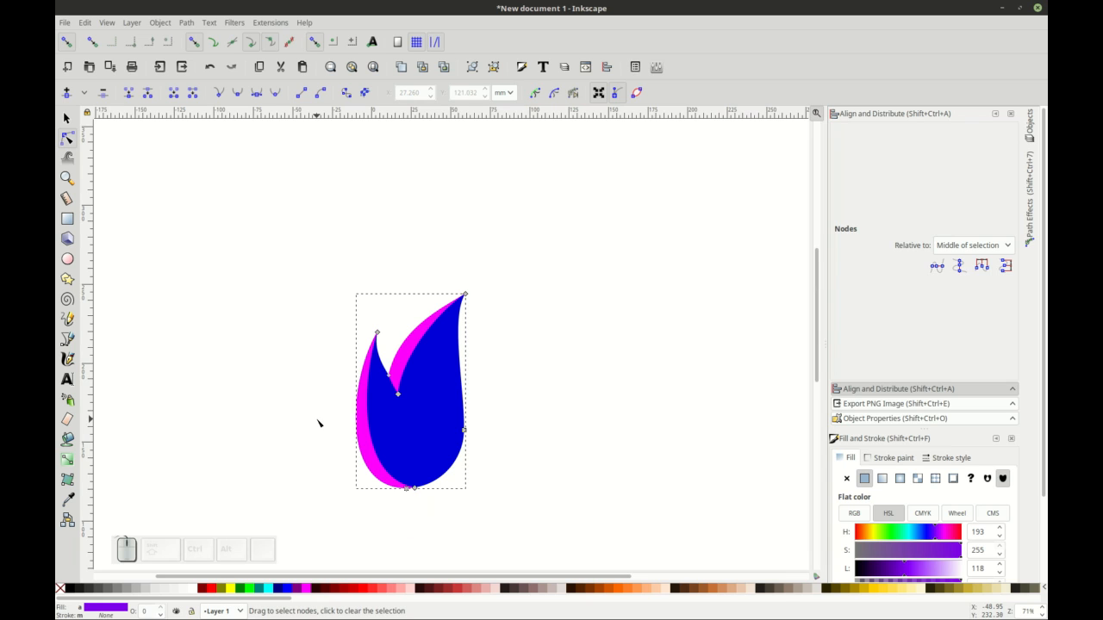
key("1")
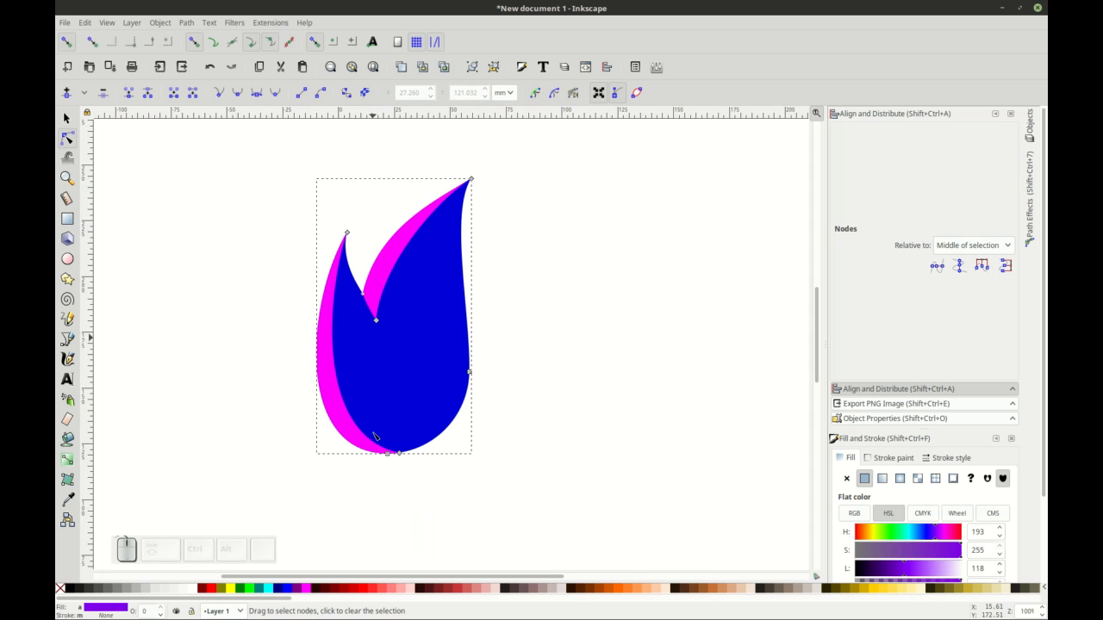
key("s")
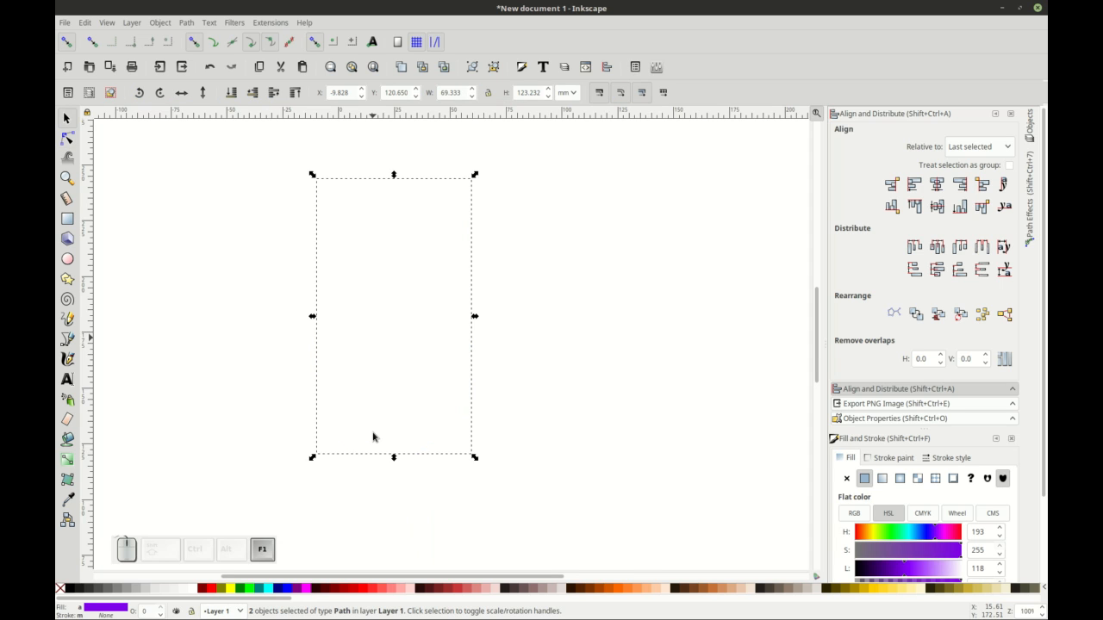
scroll(450, 426, "down", 1, "ctrl")
scroll(452, 426, "up", 1, "ctrl")
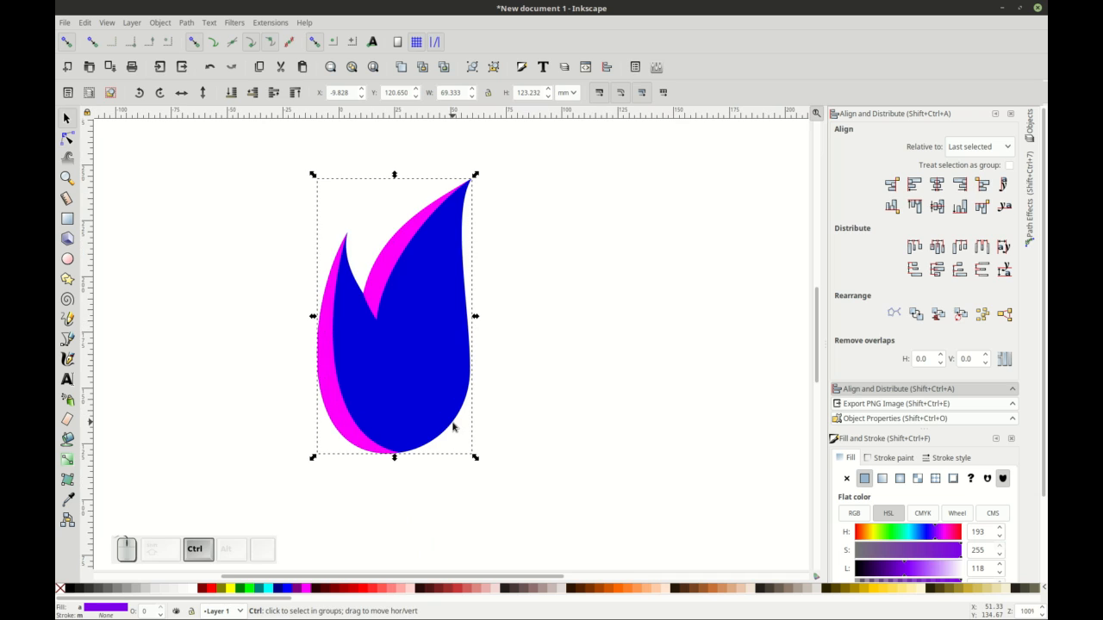
scroll(452, 426, "left", 1, "shift")
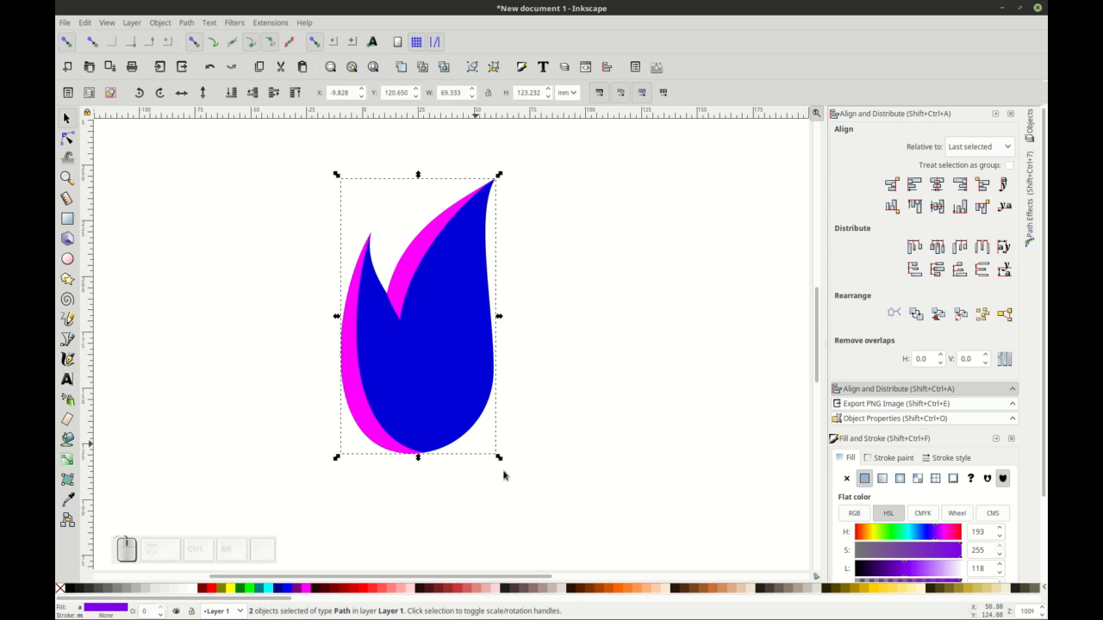
left_click(615, 590)
left_click(579, 413)
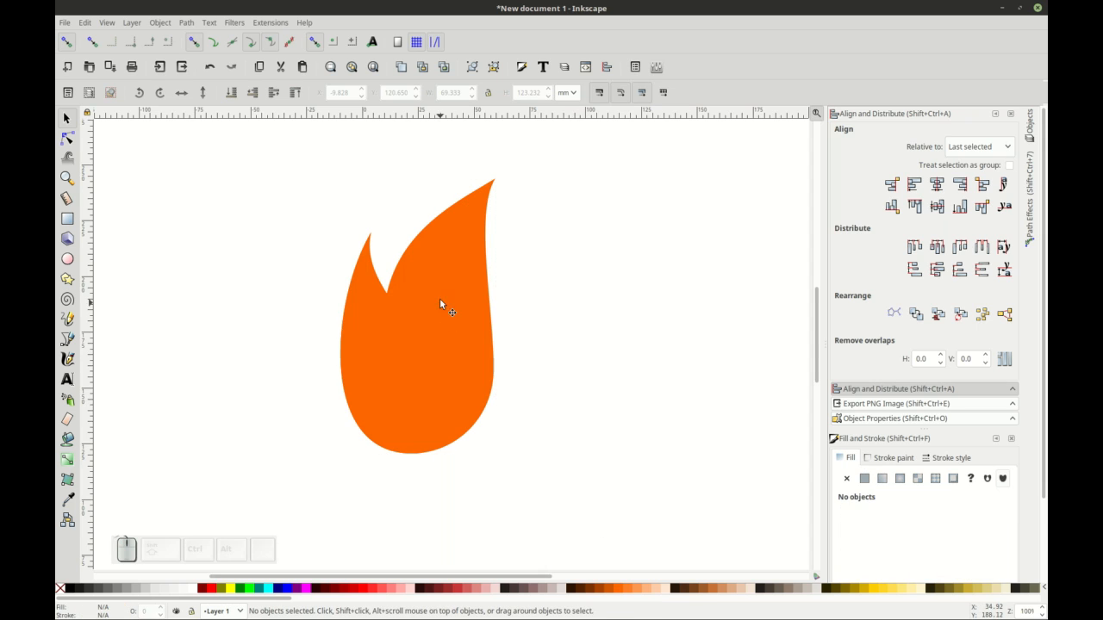
Step: Darken the shading shape on the orange flame by setting its fill lightness to 106
left_click(403, 263)
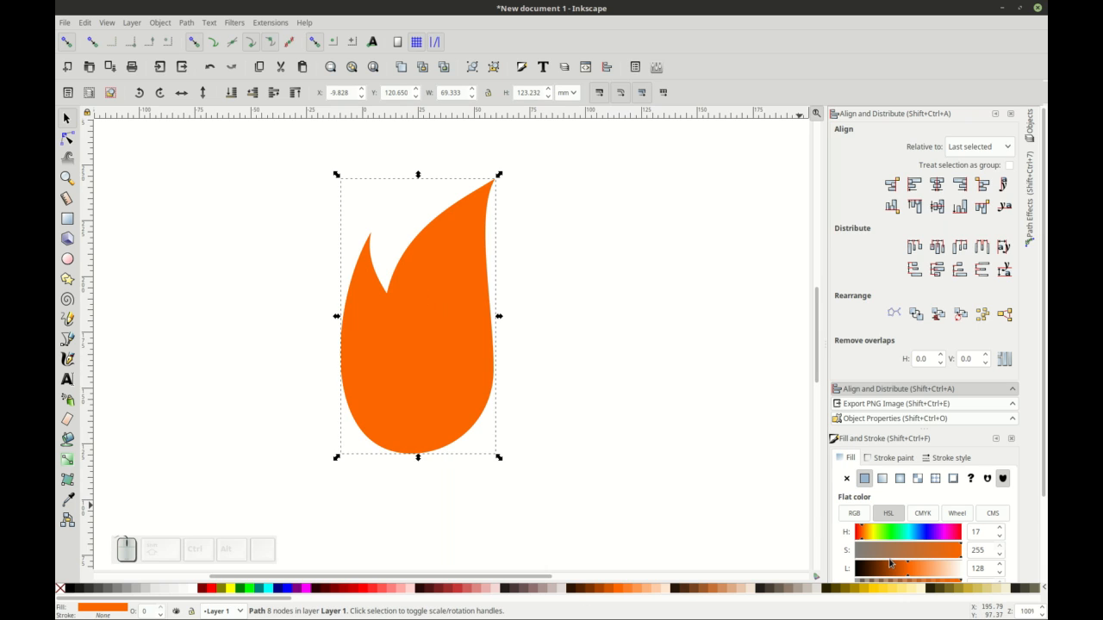
left_click(90, 612)
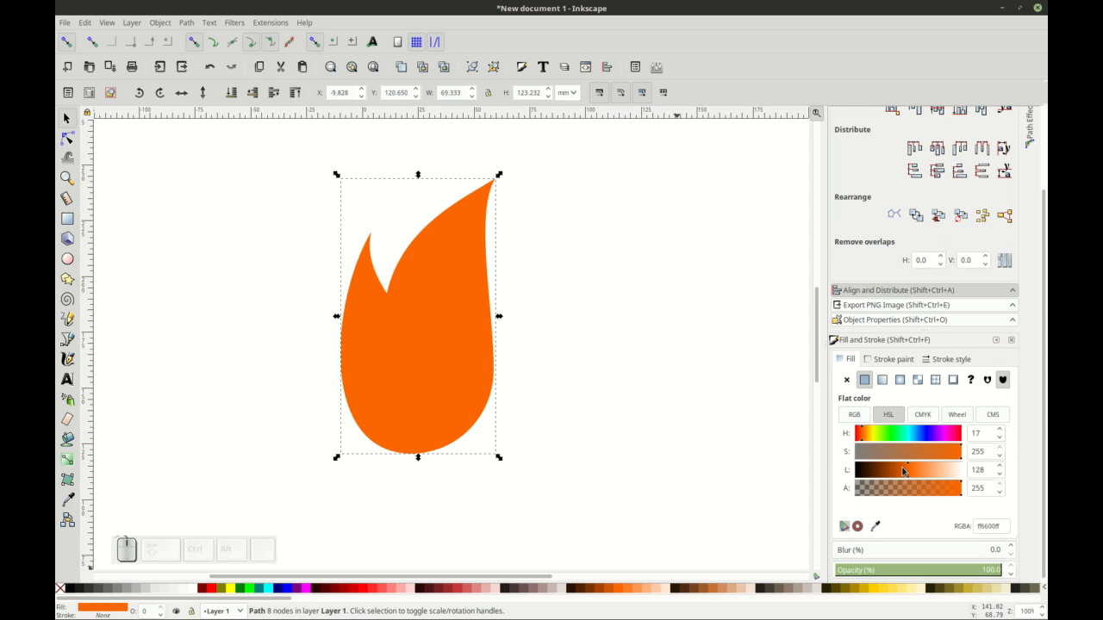
left_click(903, 470)
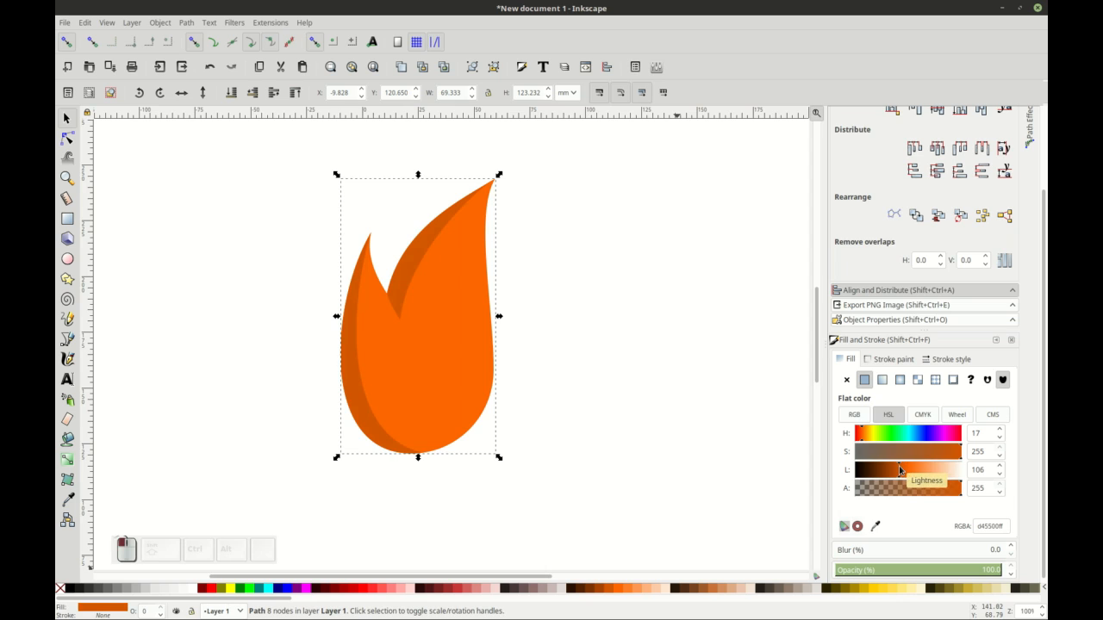
left_click(576, 463)
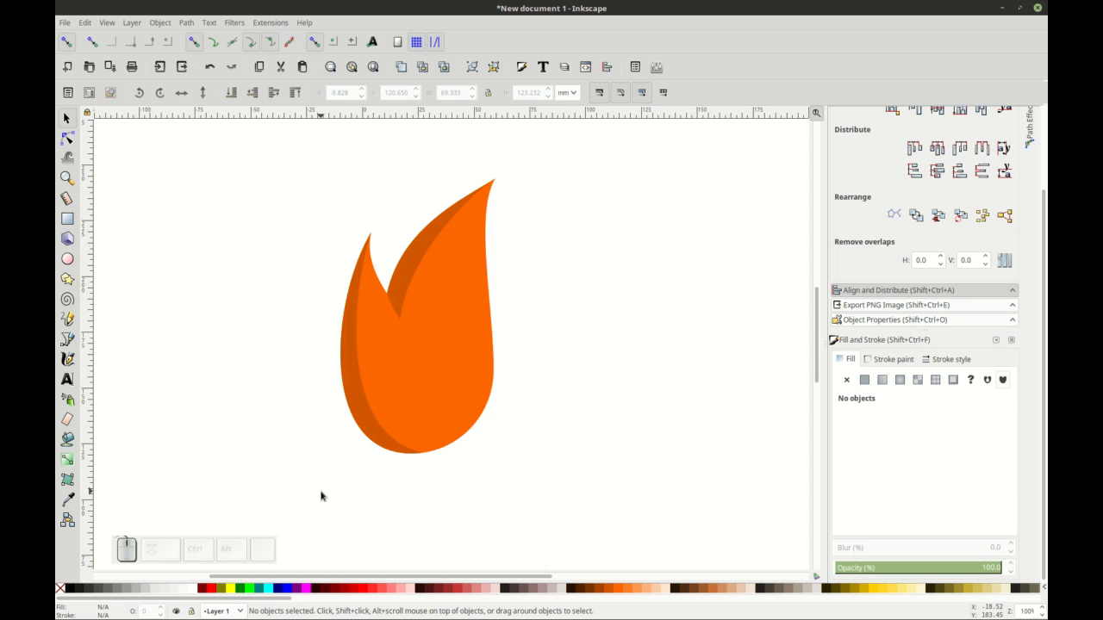
Step: After checking the reference image, duplicate the flame with its shading and scale the copy proportionally to about 49 by 87 mm
key("alt+Tab")
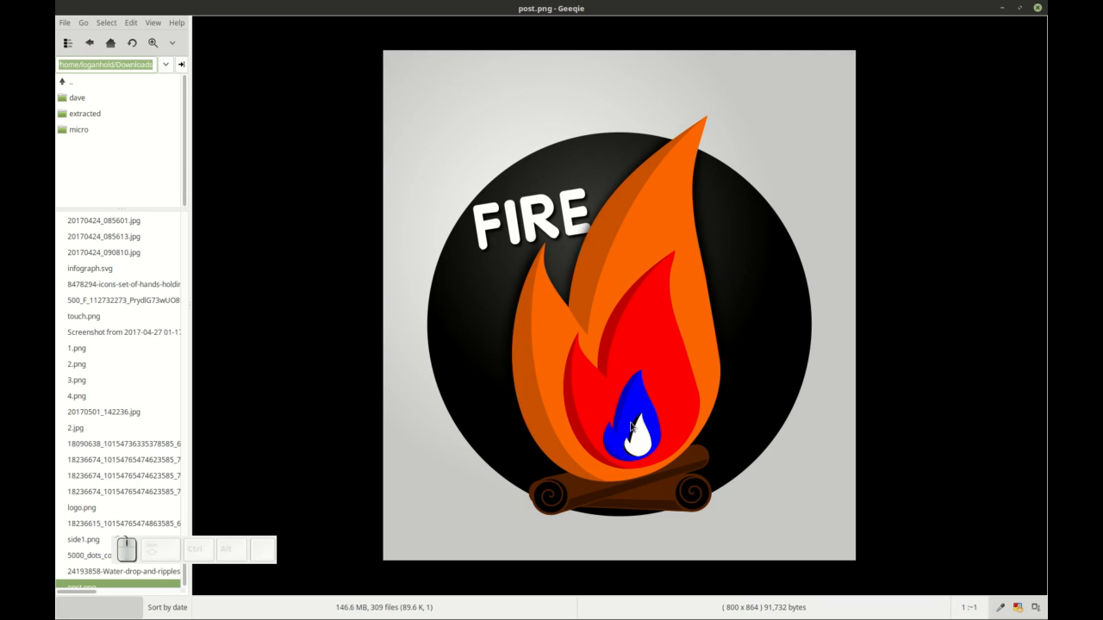
key("alt+Tab")
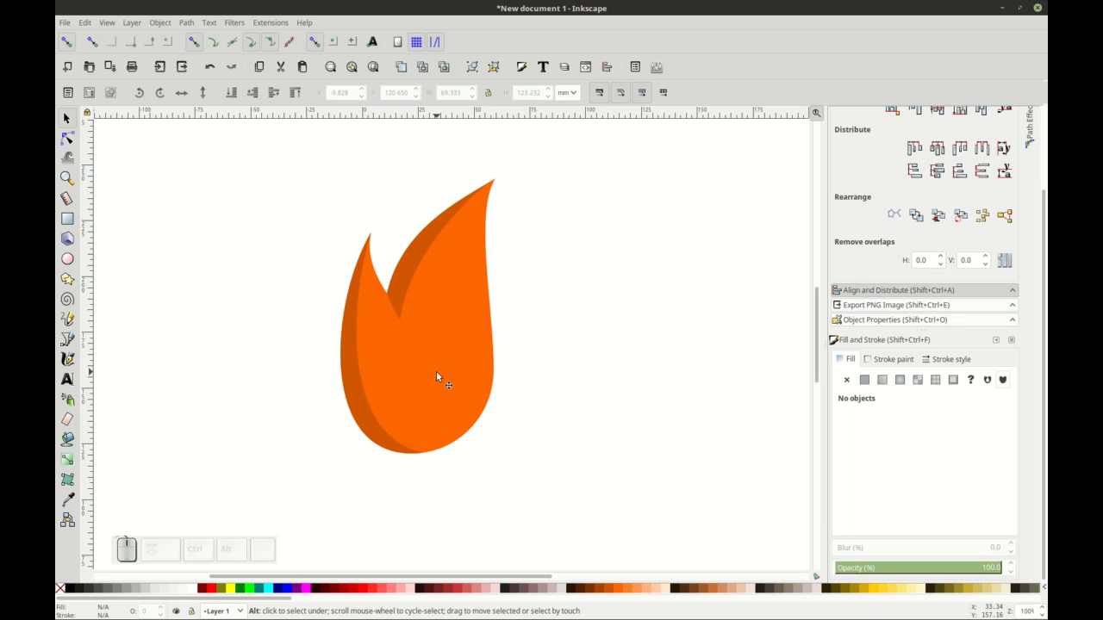
key("ctrl+a")
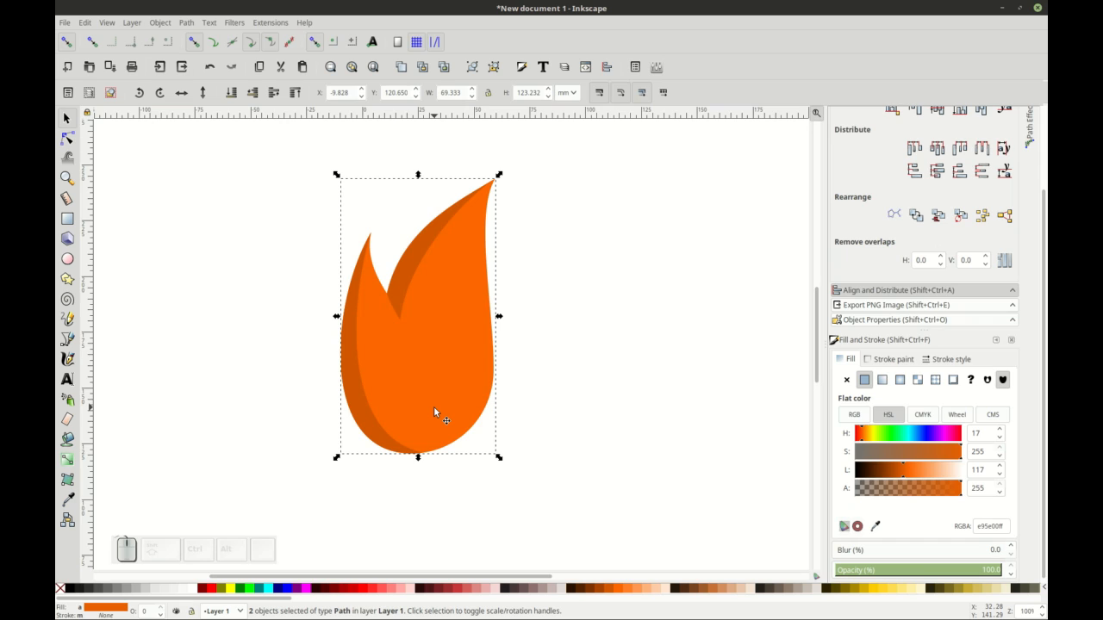
key("ctrl+d")
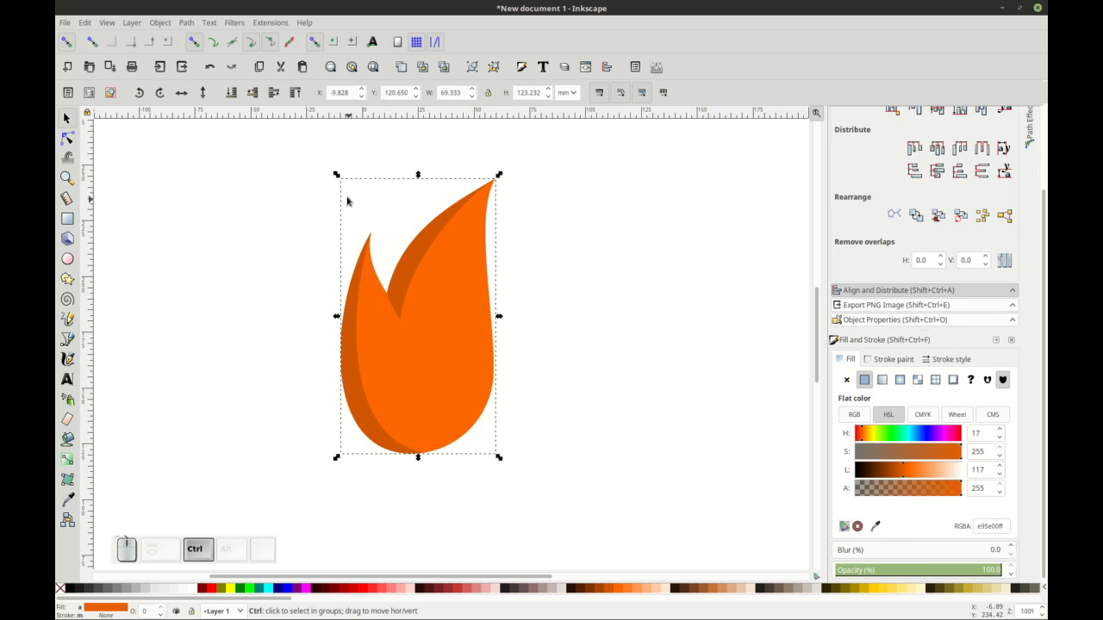
left_click_drag(337, 175, 365, 257)
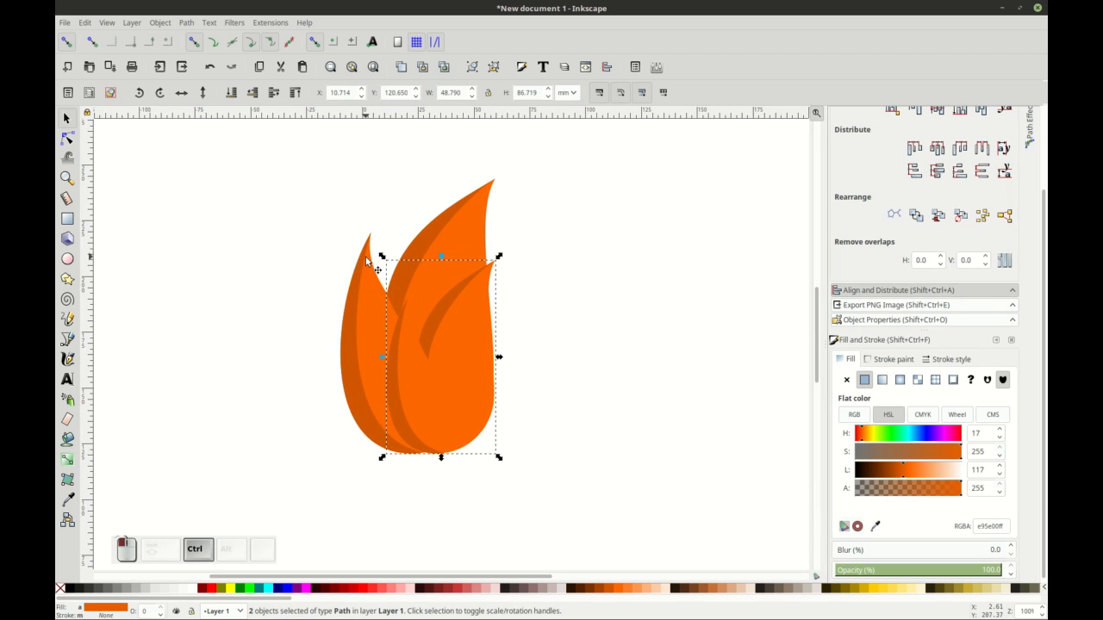
Step: Rotate the flame copy slightly counter-clockwise and fit it inside the orange flame at about 43 by 78 mm
left_click(470, 296)
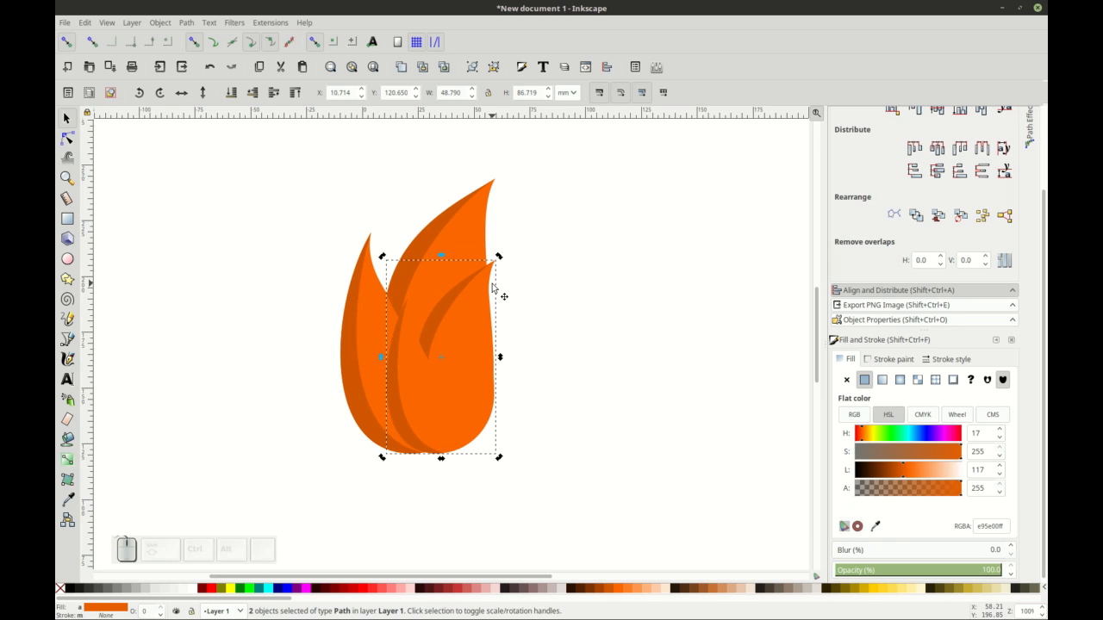
left_click_drag(499, 256, 485, 254)
left_click_drag(461, 334, 417, 315)
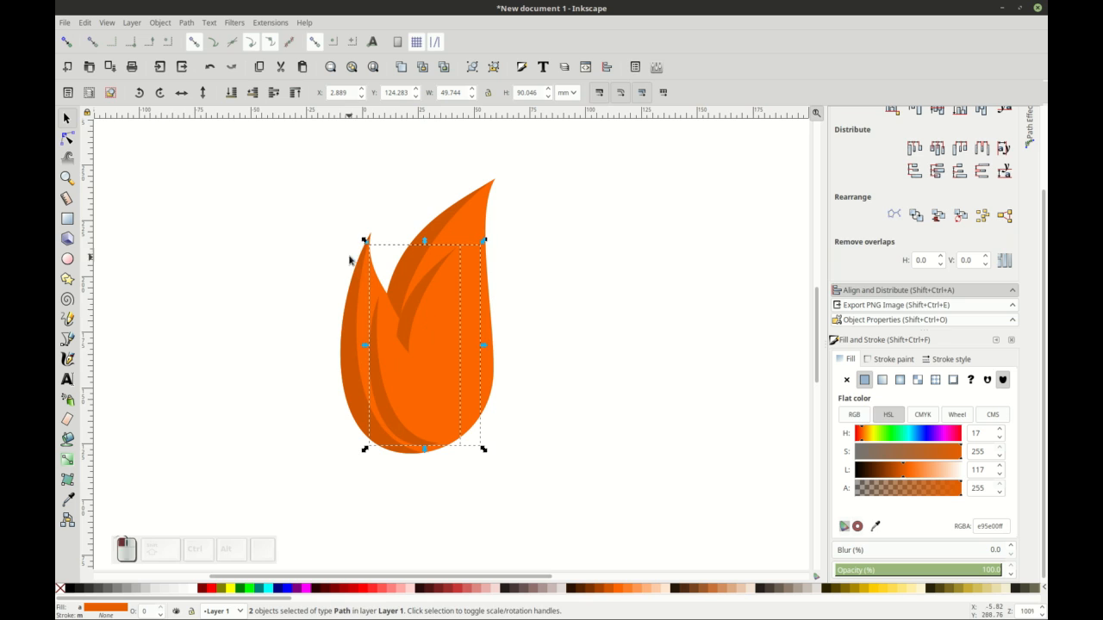
left_click_drag(366, 241, 380, 269)
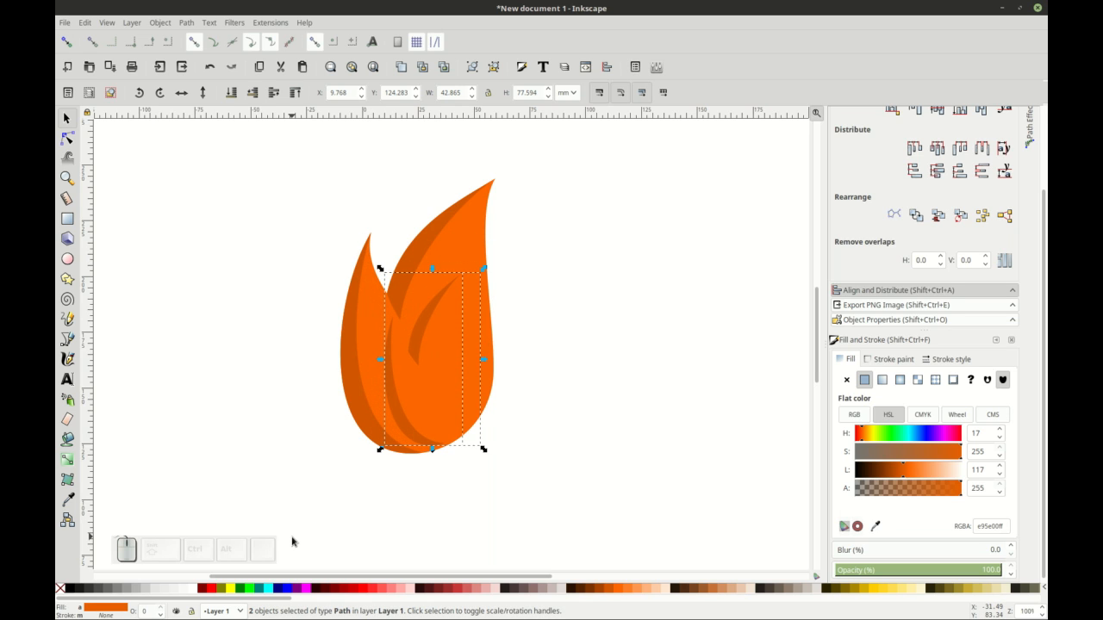
Step: Fill the inner flame and its shading with red (#FF0000) and nudge them slightly left within the orange flame
left_click(219, 590)
left_click(210, 588)
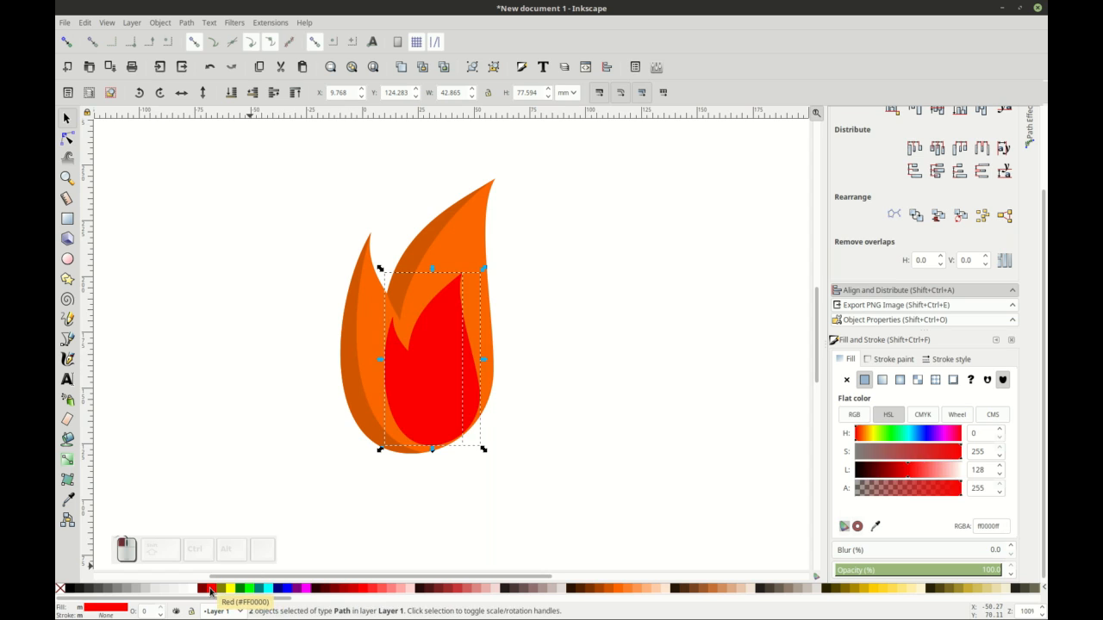
left_click_drag(439, 398, 435, 396)
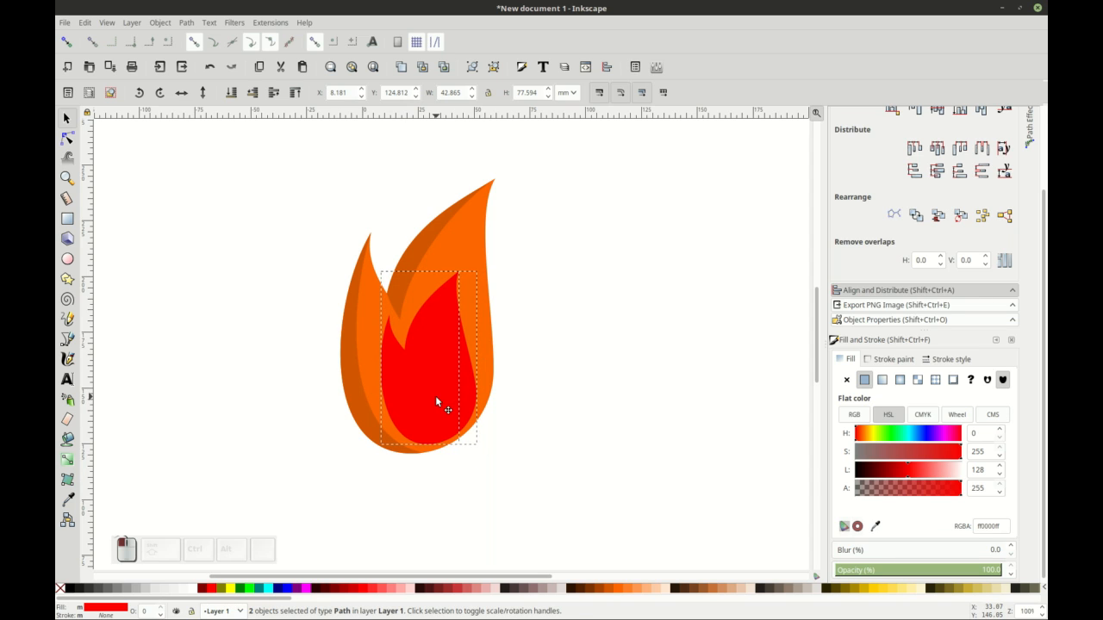
left_click(560, 422)
Step: Lower the lightness of the red flame's shading shape to make it dark red
left_click(418, 320)
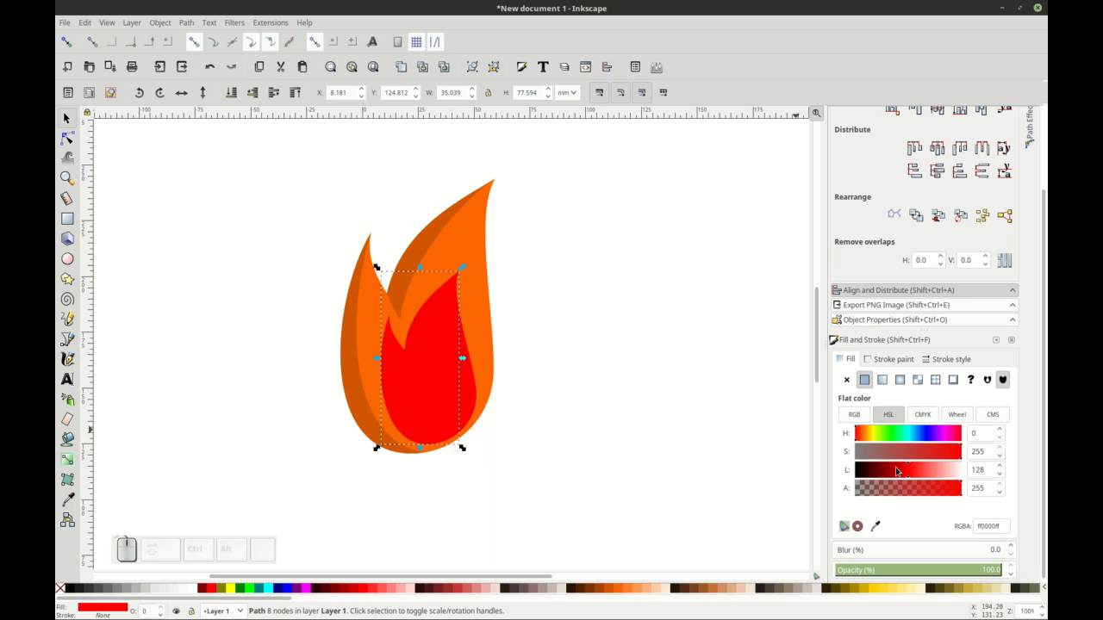
left_click(892, 470)
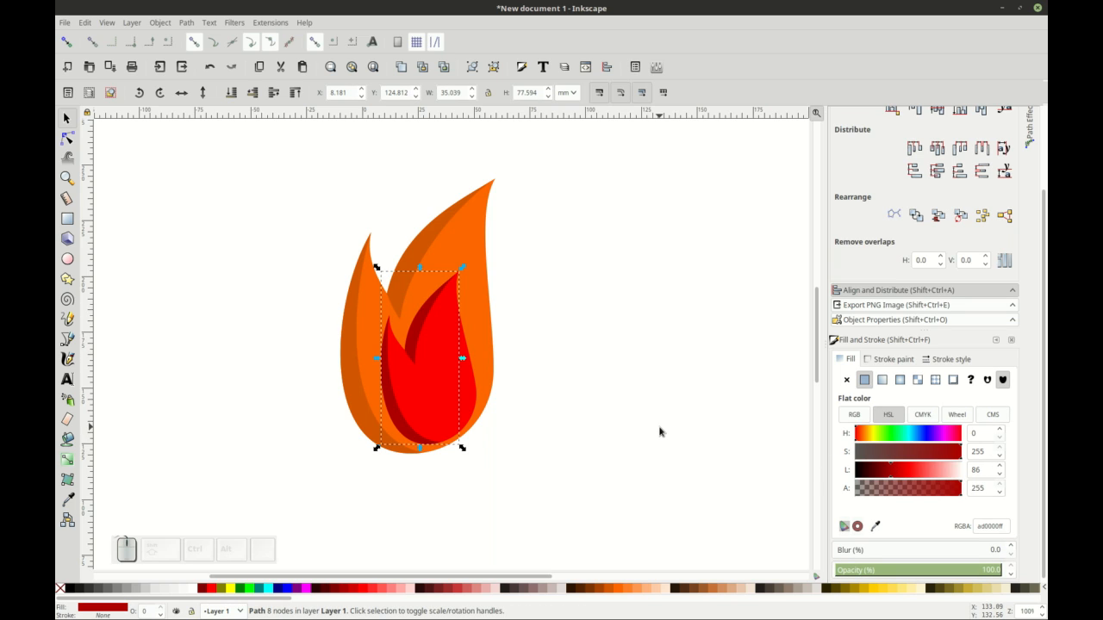
left_click(894, 469)
left_click(626, 433)
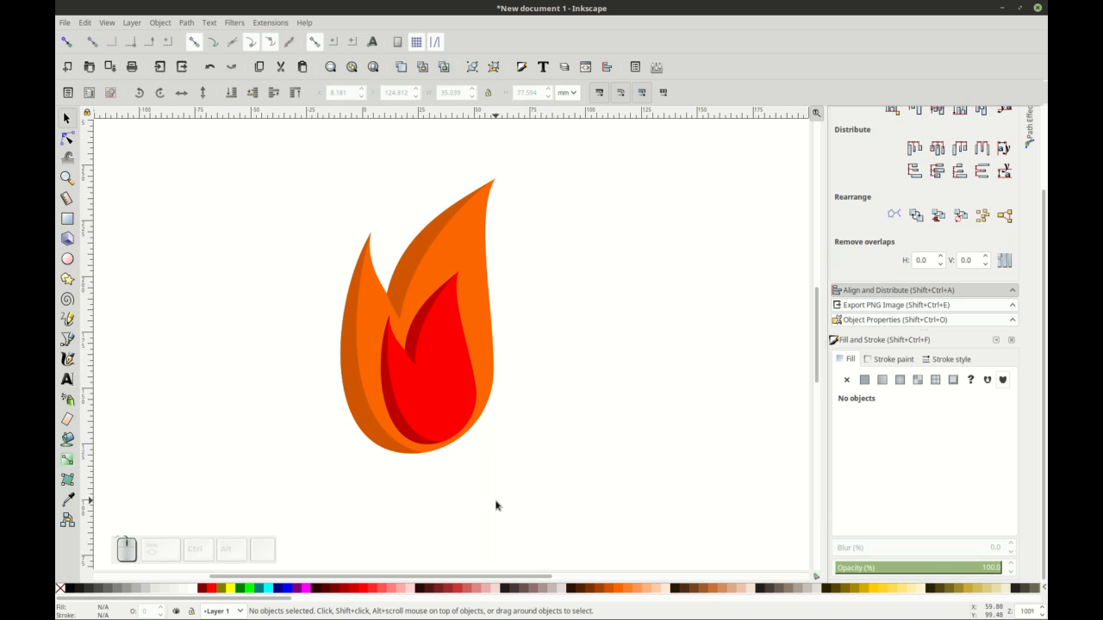
Step: Duplicate the bright red flame shape without its shading and shrink the copy to about 30 by 55 mm
left_click(433, 384)
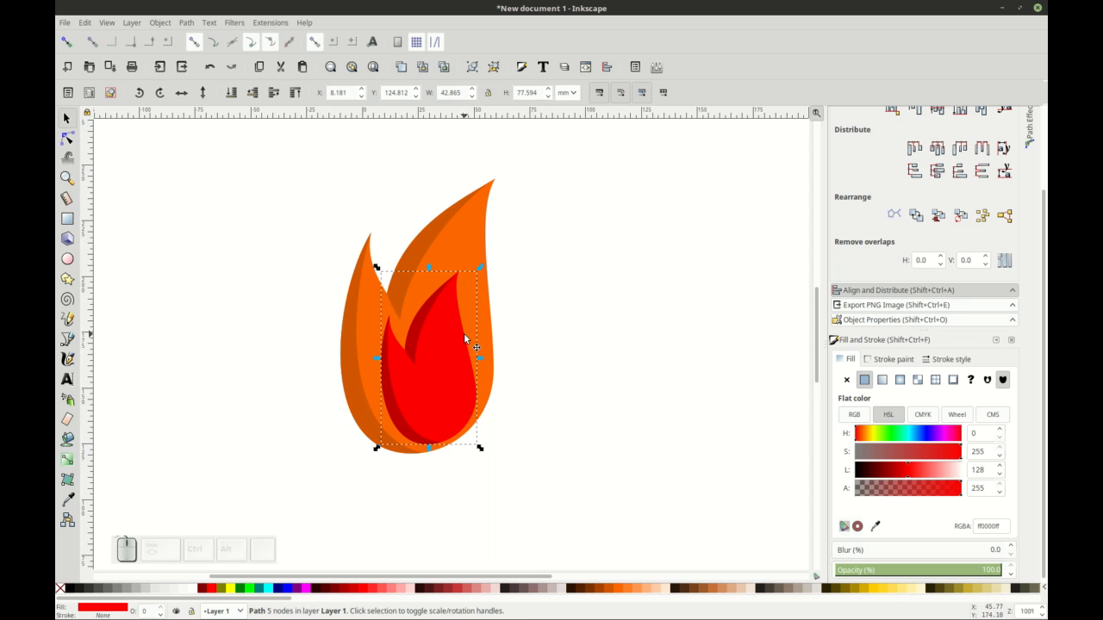
key("ctrl+d")
left_click_drag(377, 267, 400, 324)
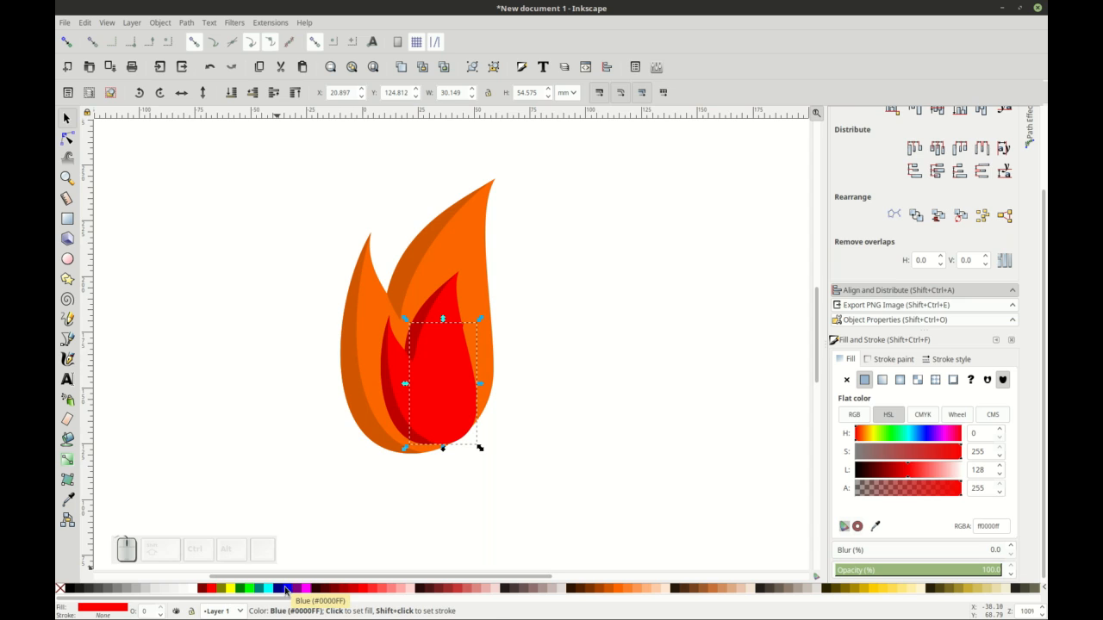
Step: Fill the small copy with blue at hue 156, shrink it to about 21 by 39 mm, and place it inside the red flame's lower part
left_click(285, 589)
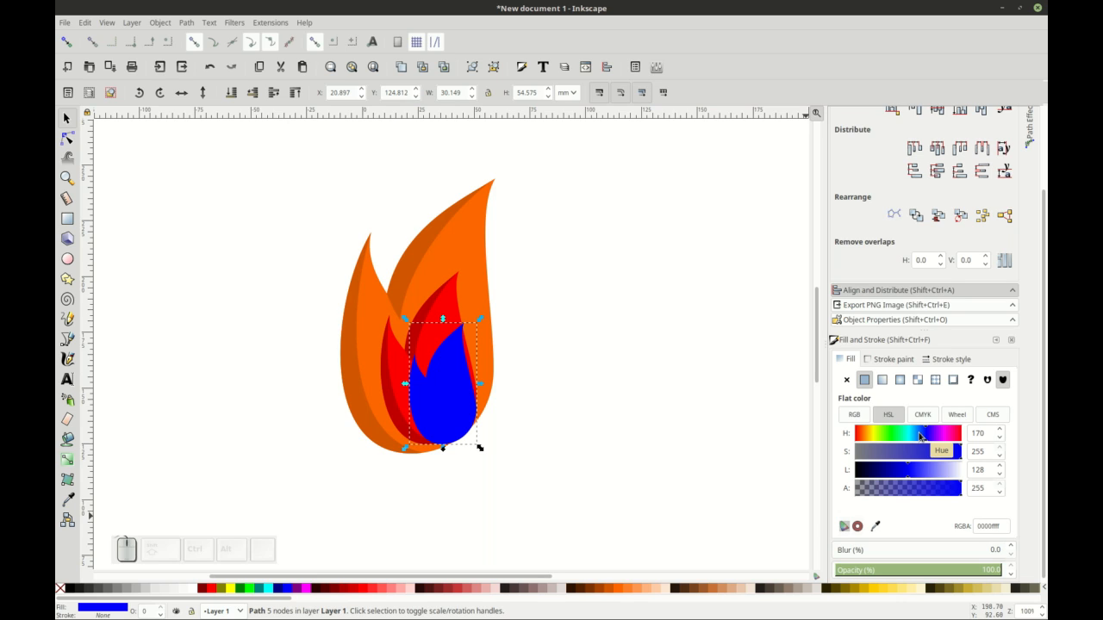
left_click(918, 436)
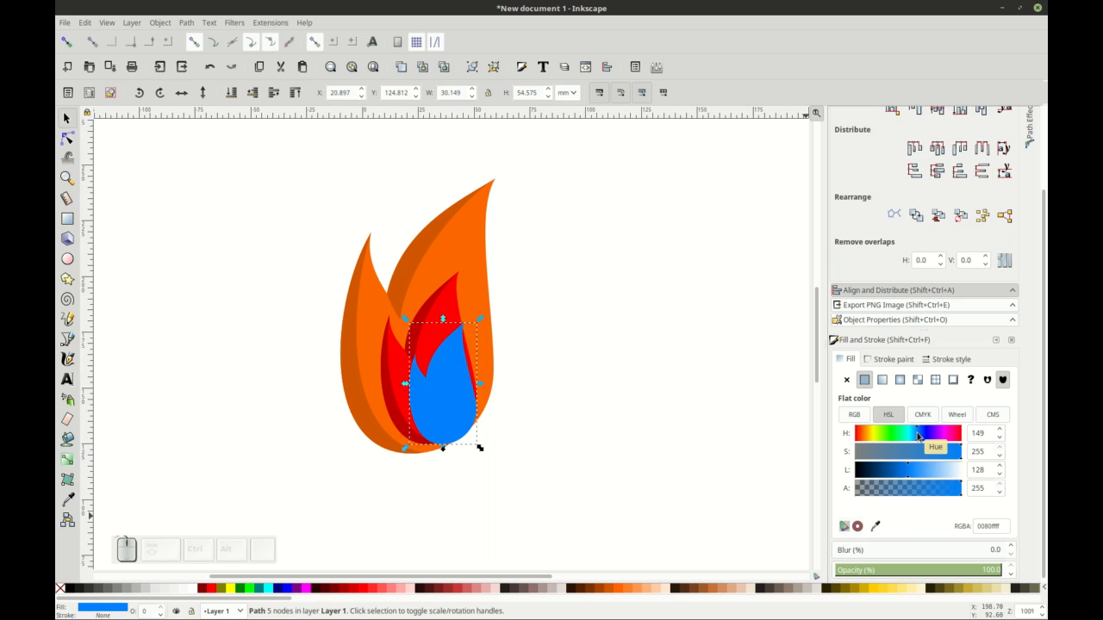
left_click(919, 435)
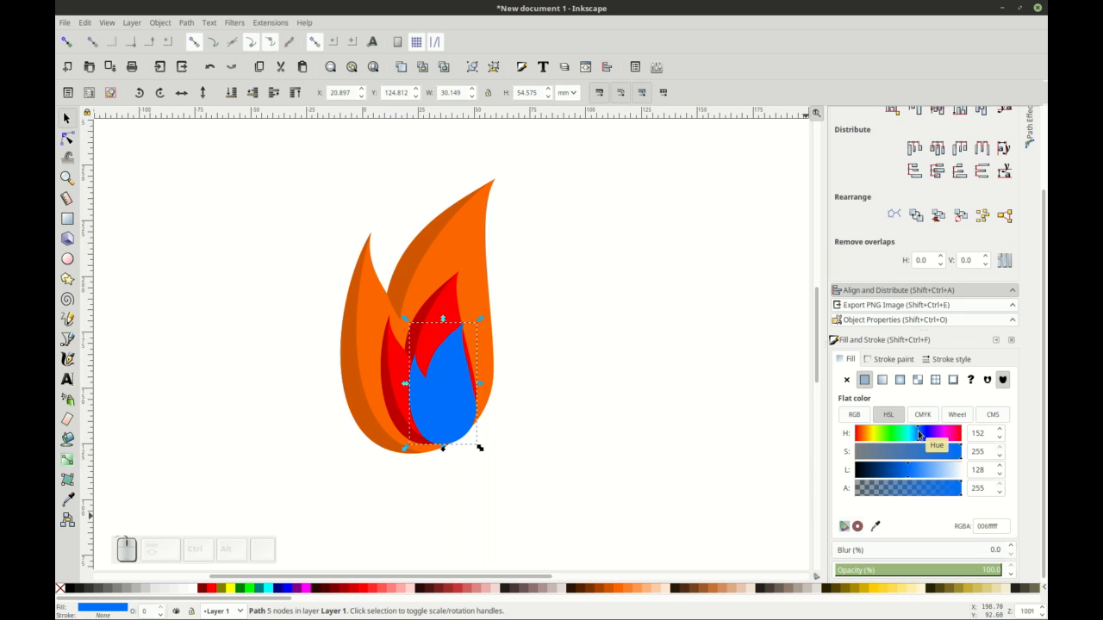
left_click(920, 435)
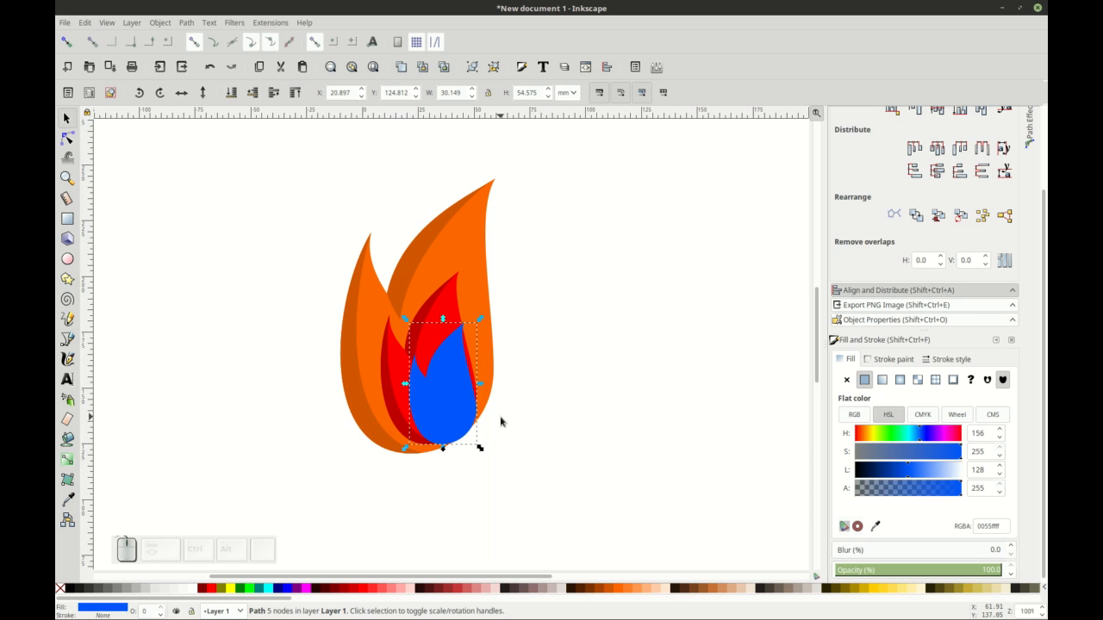
left_click_drag(405, 318, 421, 355)
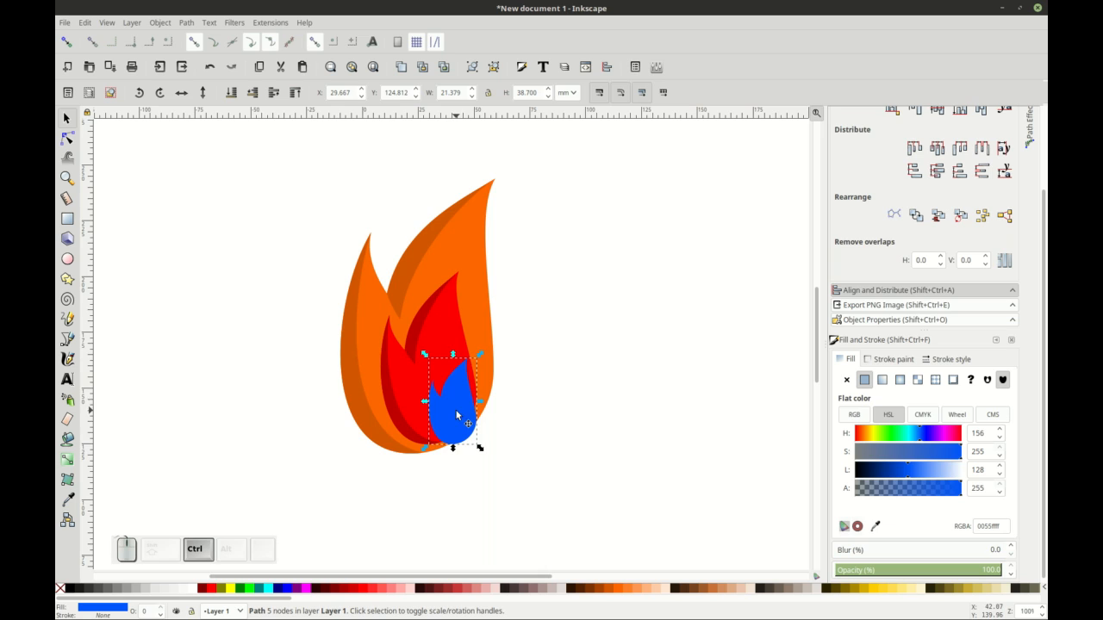
left_click_drag(452, 404, 446, 410)
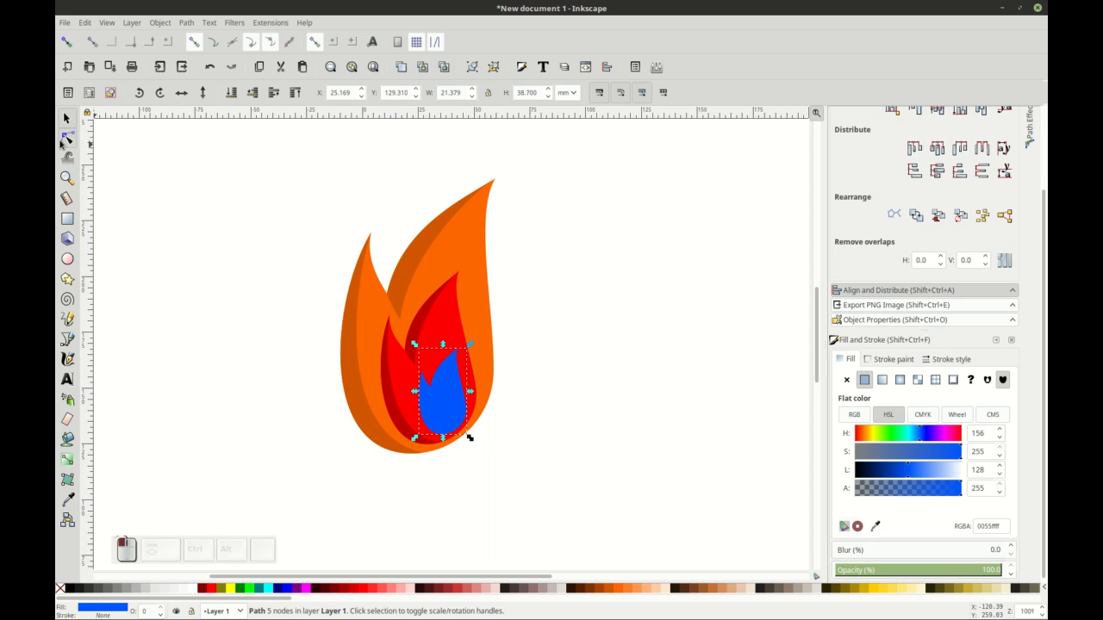
Step: Lower the blue flame's left tip node and adjust its inner handle to make that tip shorter and narrower
left_click(67, 138)
scroll(435, 379, "up", 2)
scroll(443, 400, "up", 3)
left_click(402, 321)
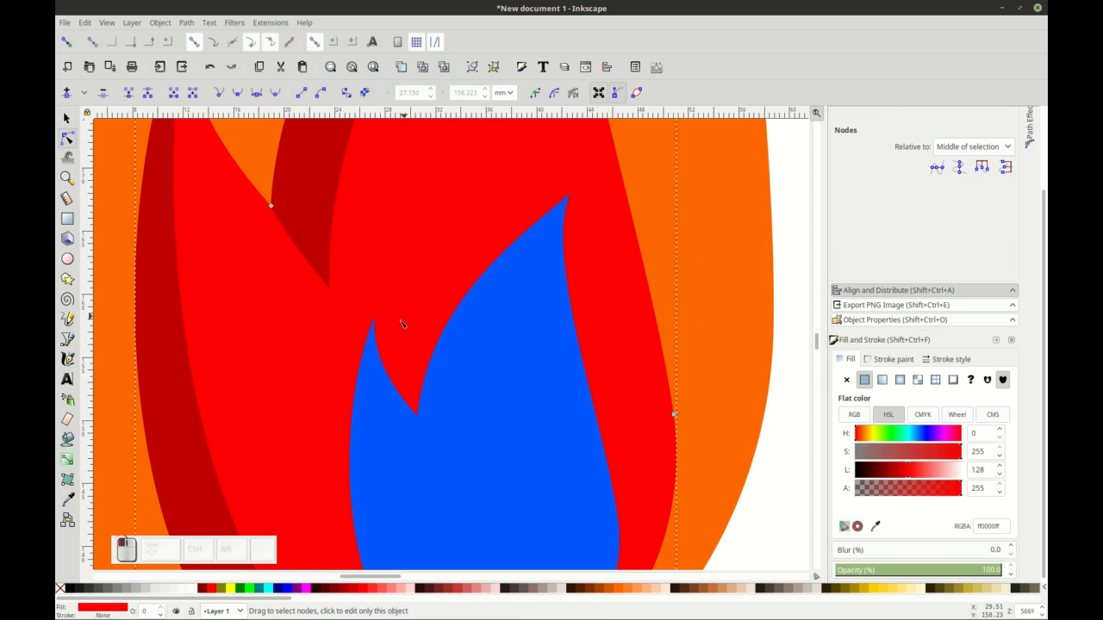
left_click(373, 330)
left_click_drag(374, 321, 385, 344)
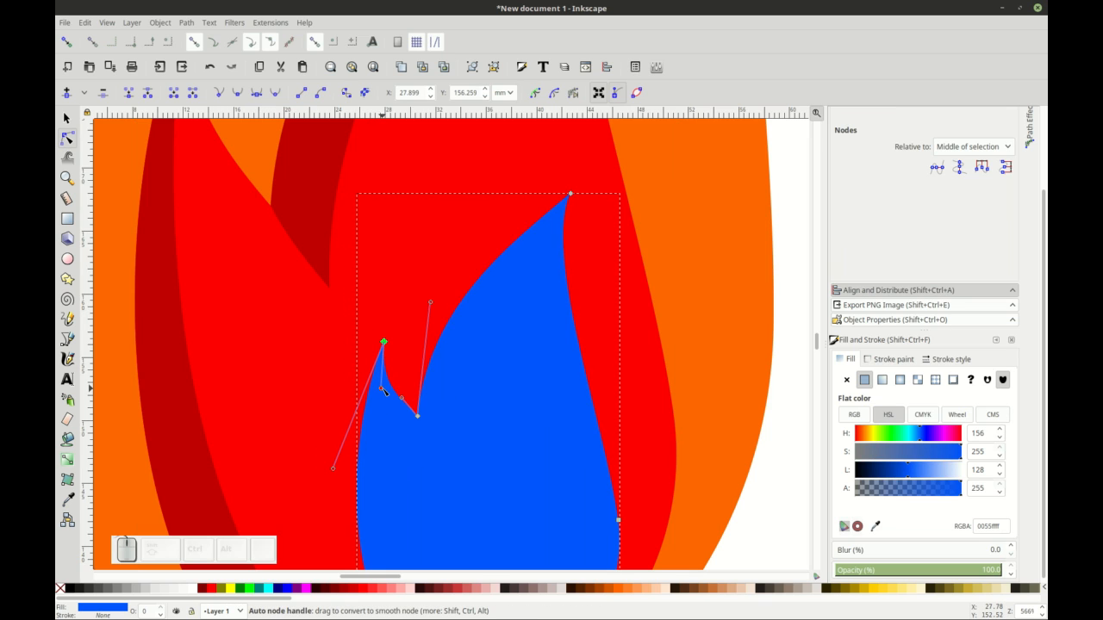
left_click_drag(380, 388, 389, 381)
key("Escape")
key("Escape")
scroll(653, 359, "down", 2)
scroll(566, 399, "down", 2)
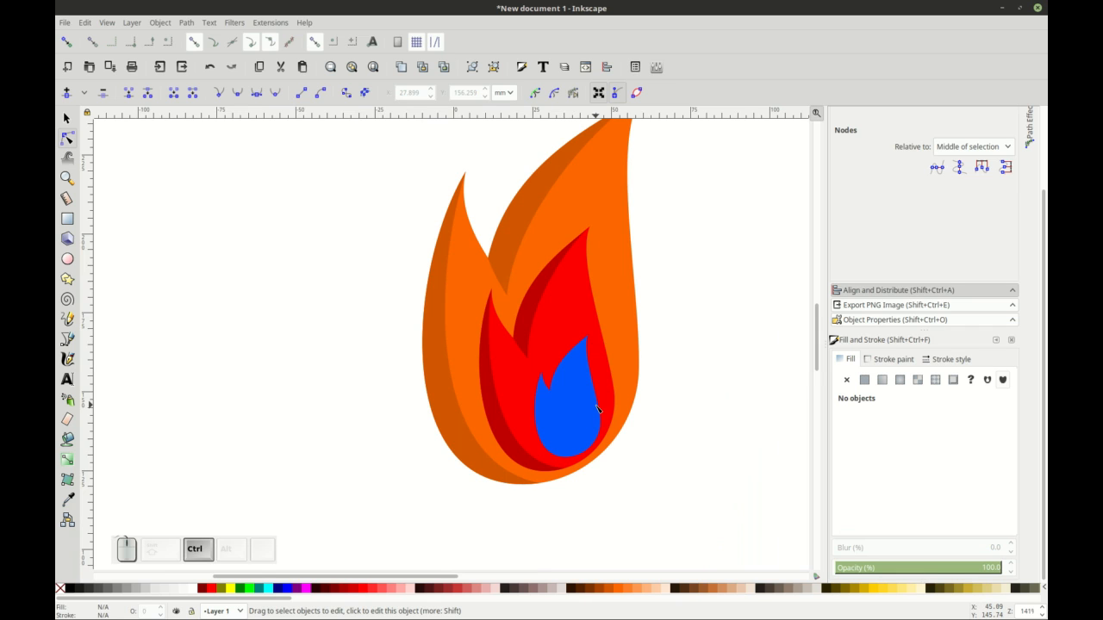
Step: Duplicate the blue flame, fill the copy with cyan, and shift it about 3.3 mm horizontally to the right
scroll(586, 417, "up", 1)
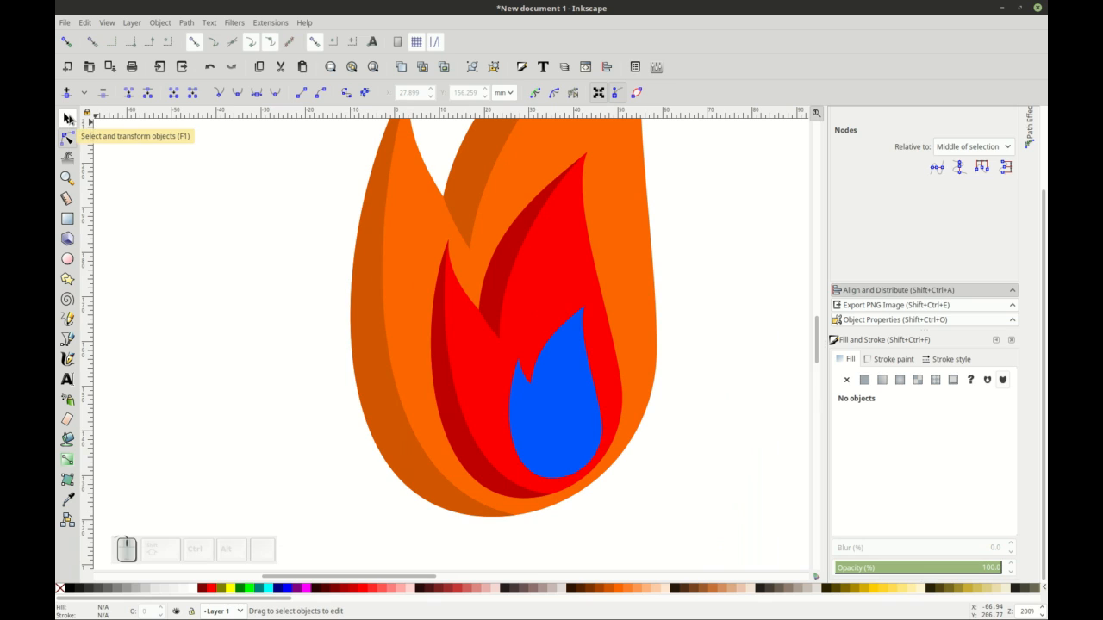
left_click(68, 118)
left_click(554, 371)
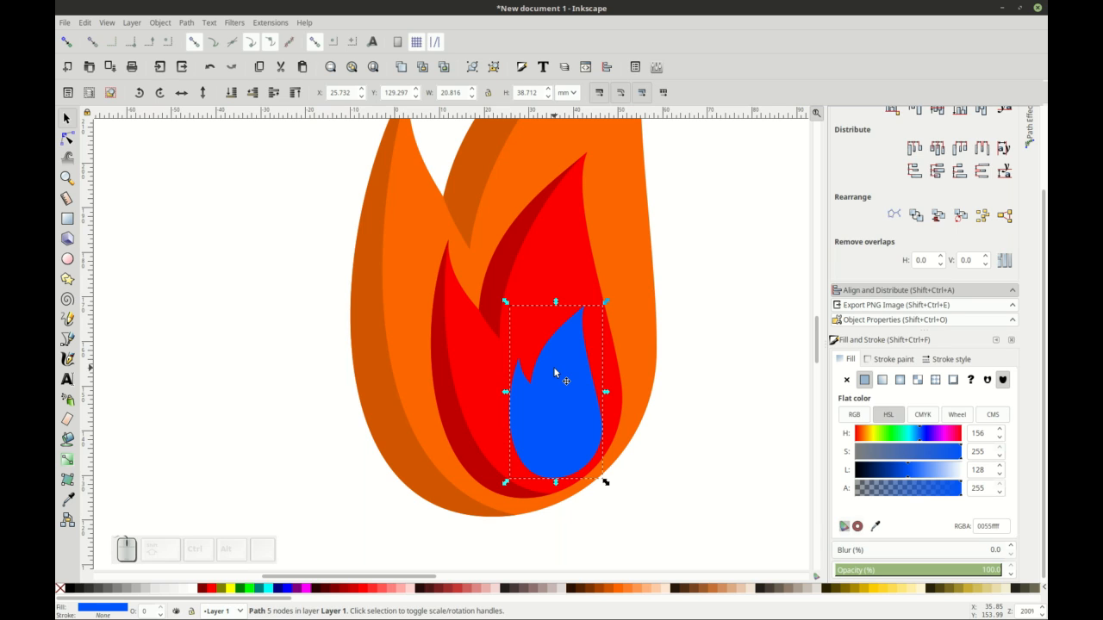
key("ctrl+d")
left_click(269, 591)
left_click_drag(556, 424, 575, 421)
left_click_drag(571, 423, 576, 423)
scroll(577, 409, "up", 2)
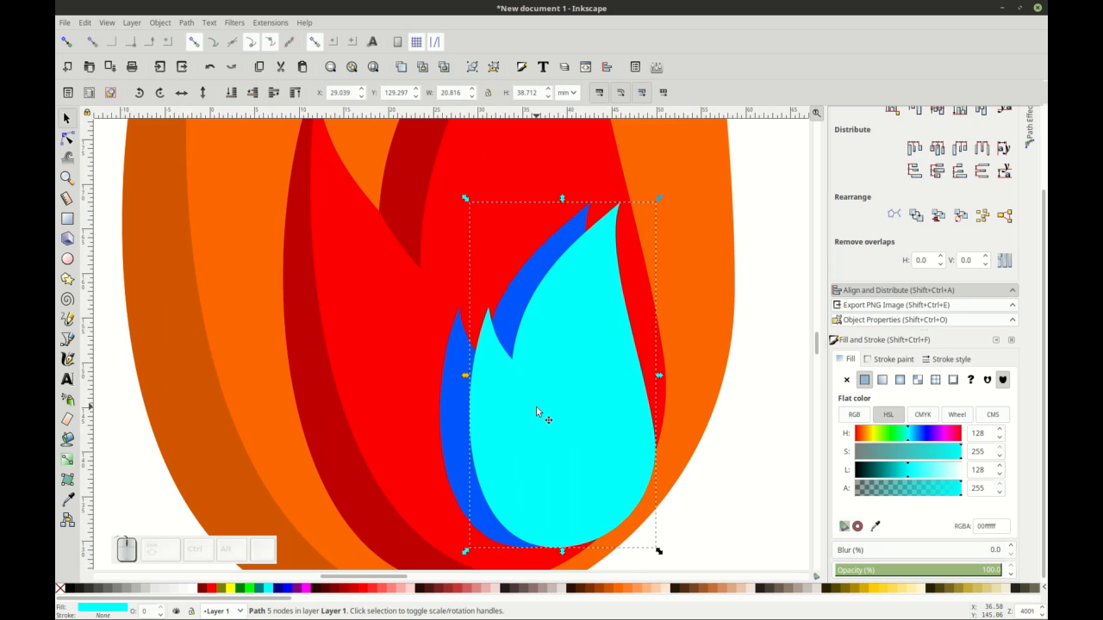
Step: Duplicate the blue flame again, keep this copy beneath the cyan one, and fill it with magenta
left_click(515, 298)
key("Page_Up")
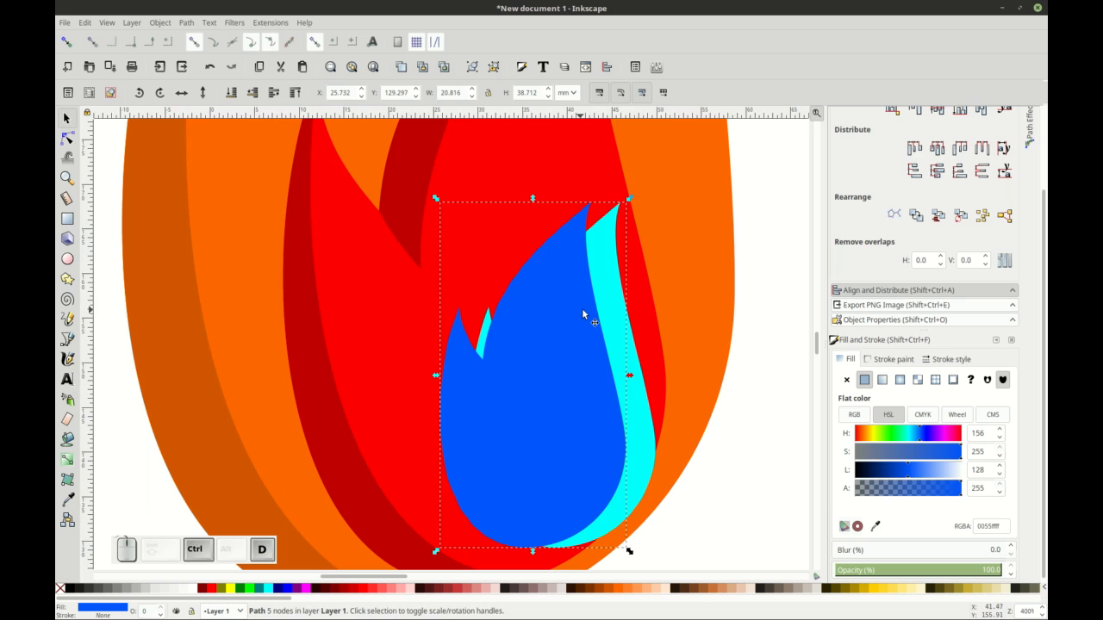
left_click(252, 92)
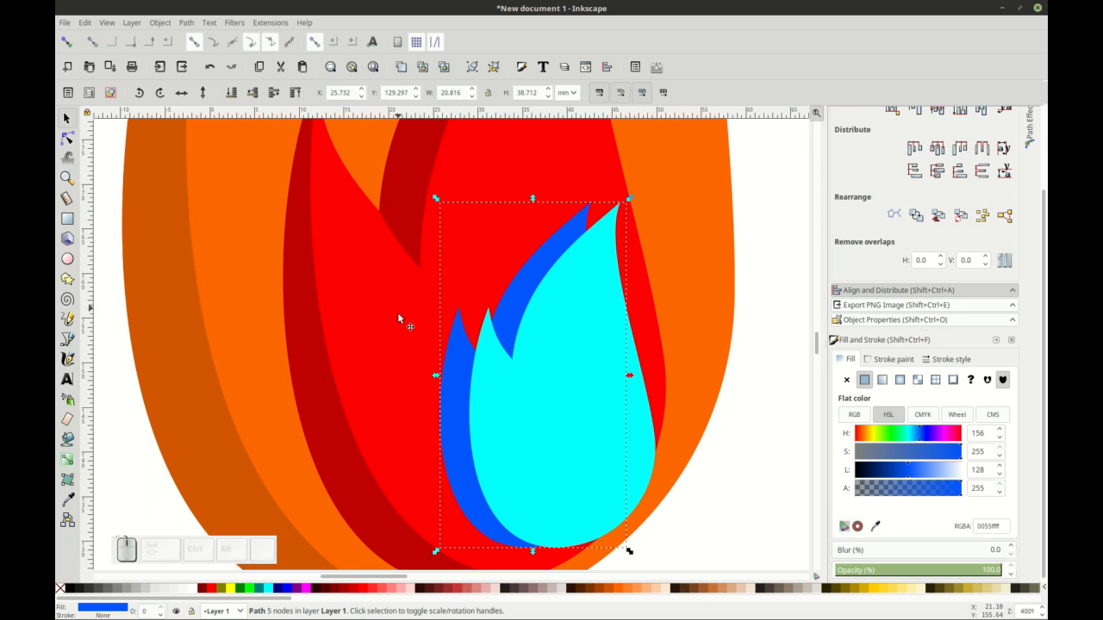
left_click(307, 588)
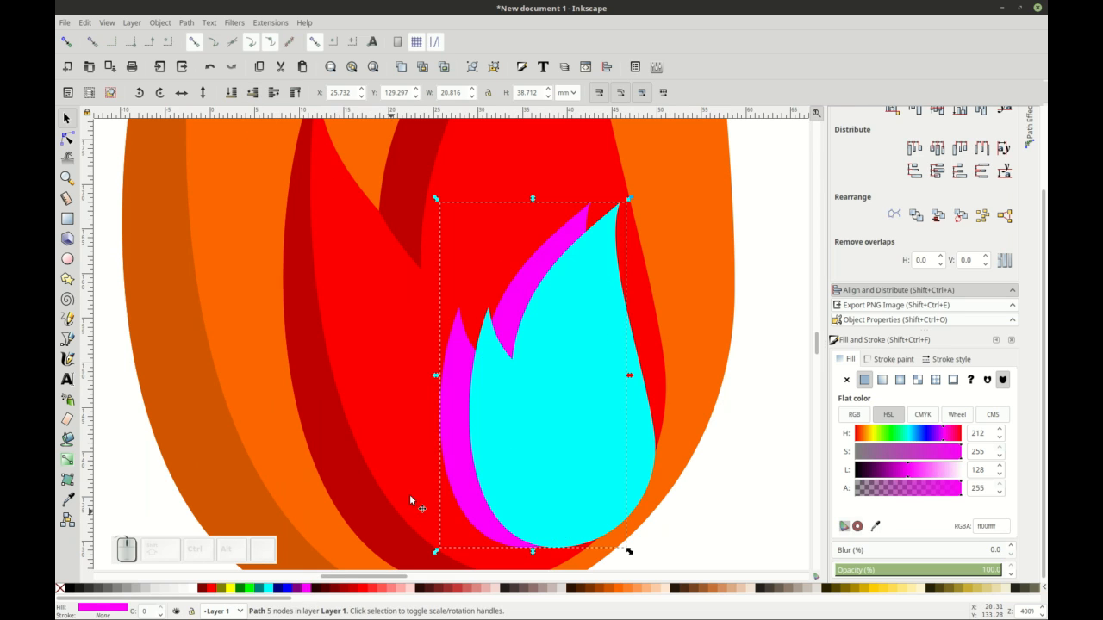
Step: Subtract the cyan flame from the magenta copy with Difference to leave a shading crescent along the left edges
left_click(528, 344, "shift")
left_click(186, 23)
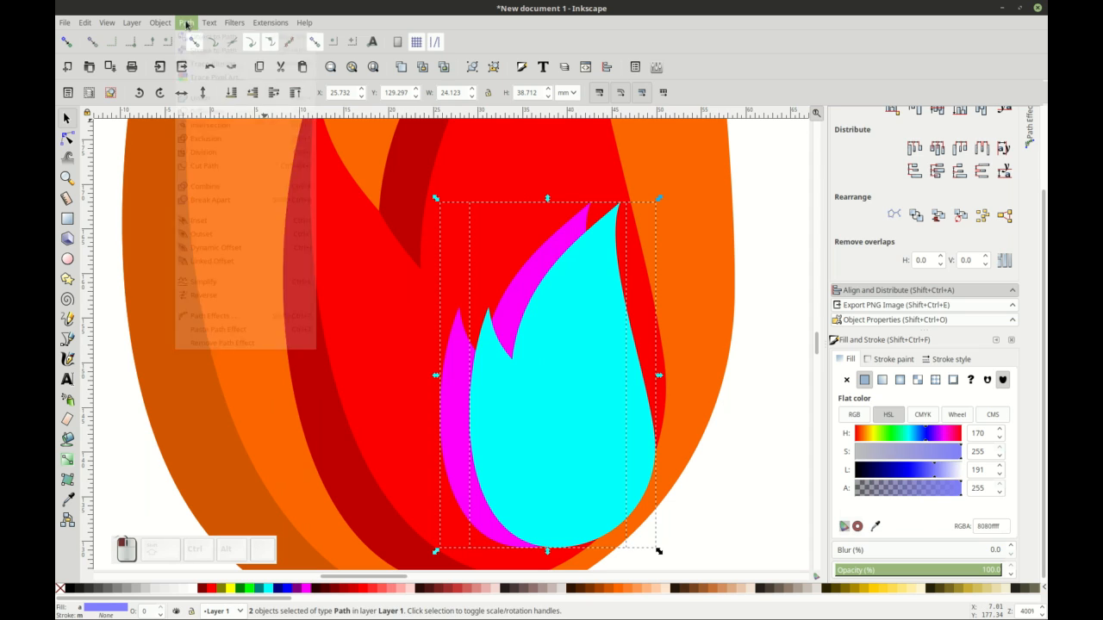
left_click(200, 119)
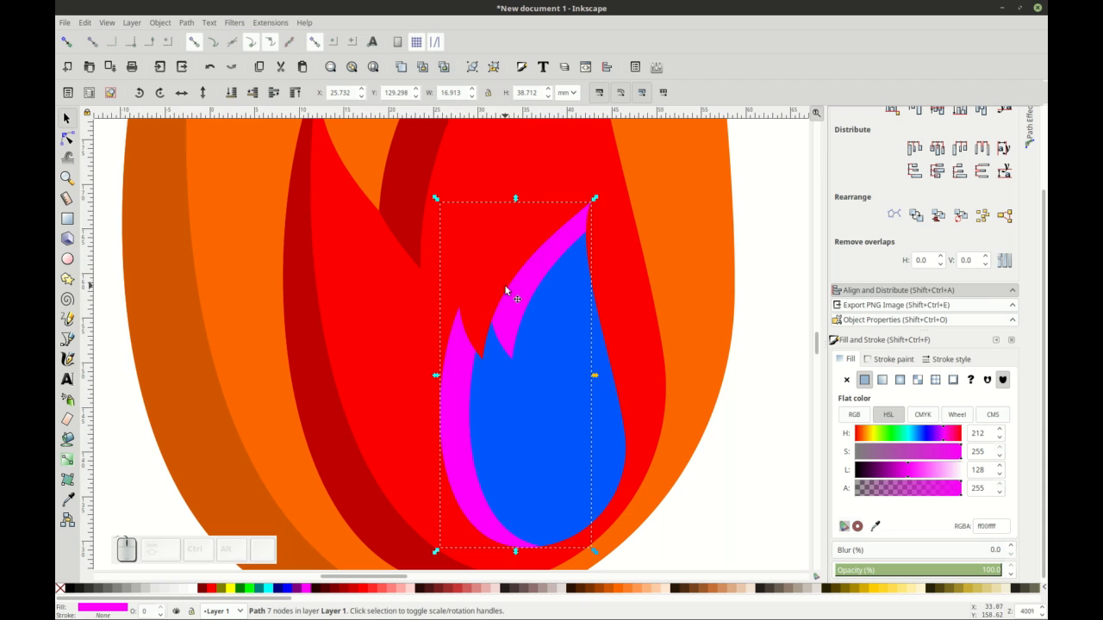
left_click_drag(515, 290, 522, 267)
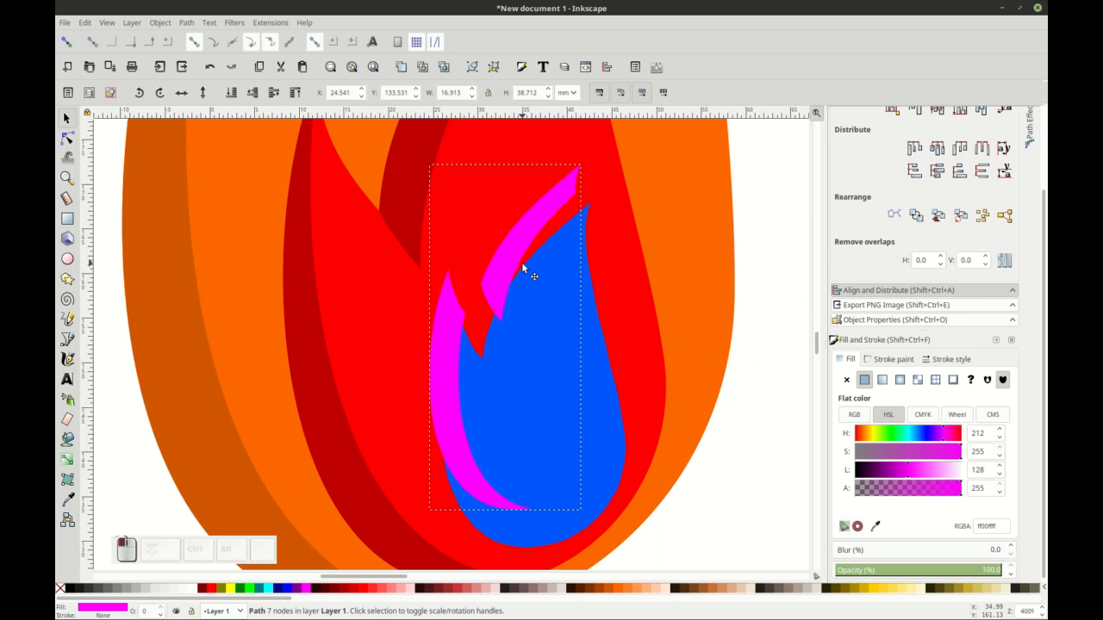
key("ctrl+z")
key("ctrl+z")
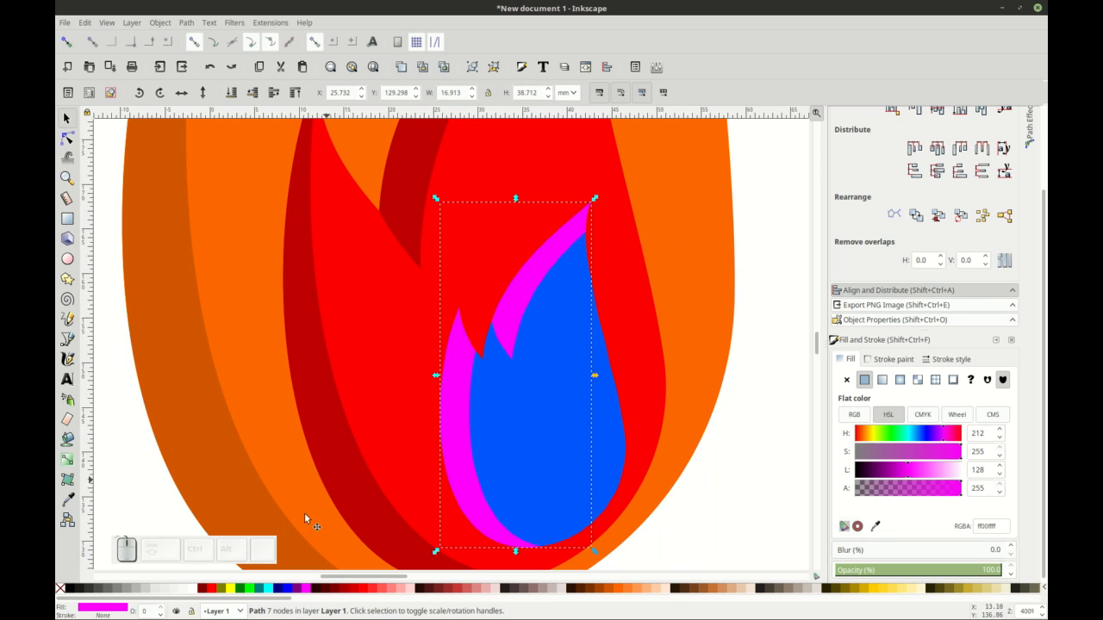
Step: Pick the flame's blue for the magenta crescent and lower its lightness to 109
key("d")
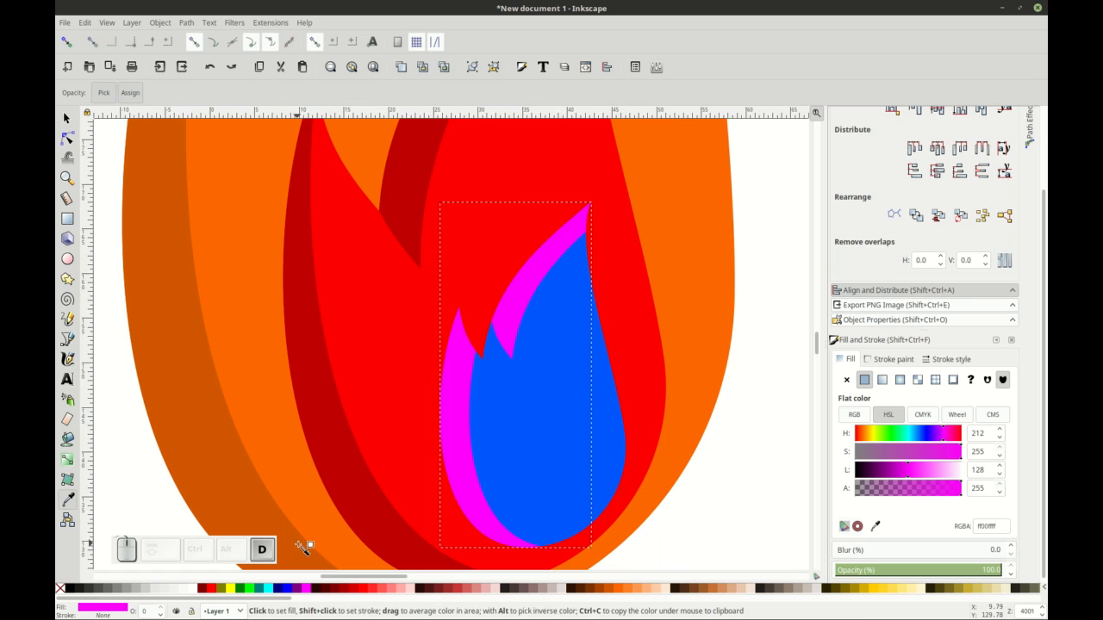
left_click(536, 399)
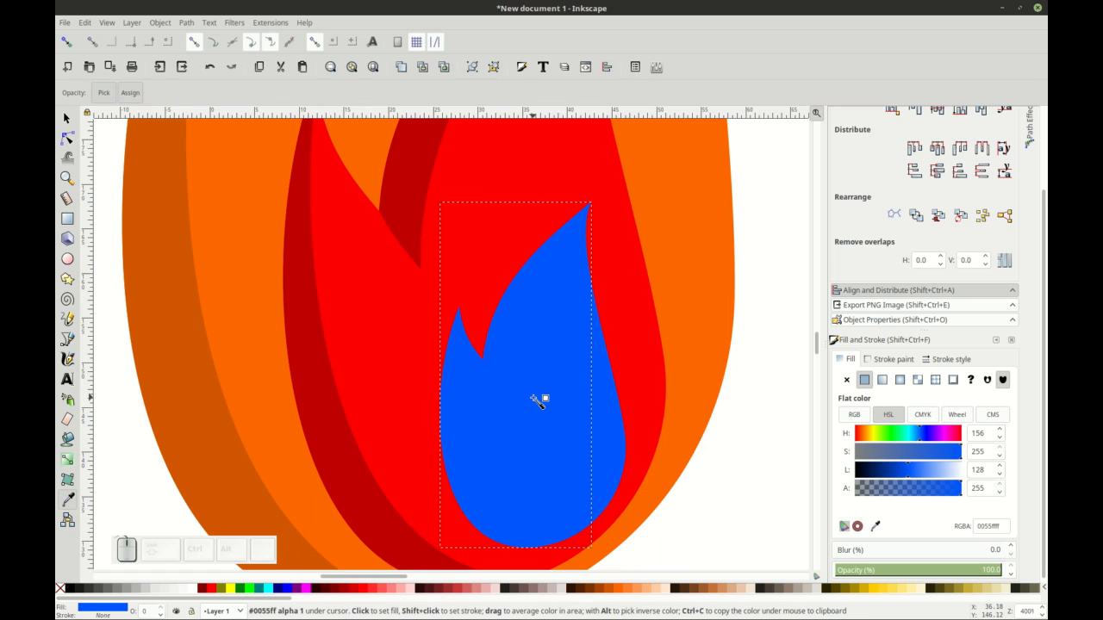
left_click(901, 472)
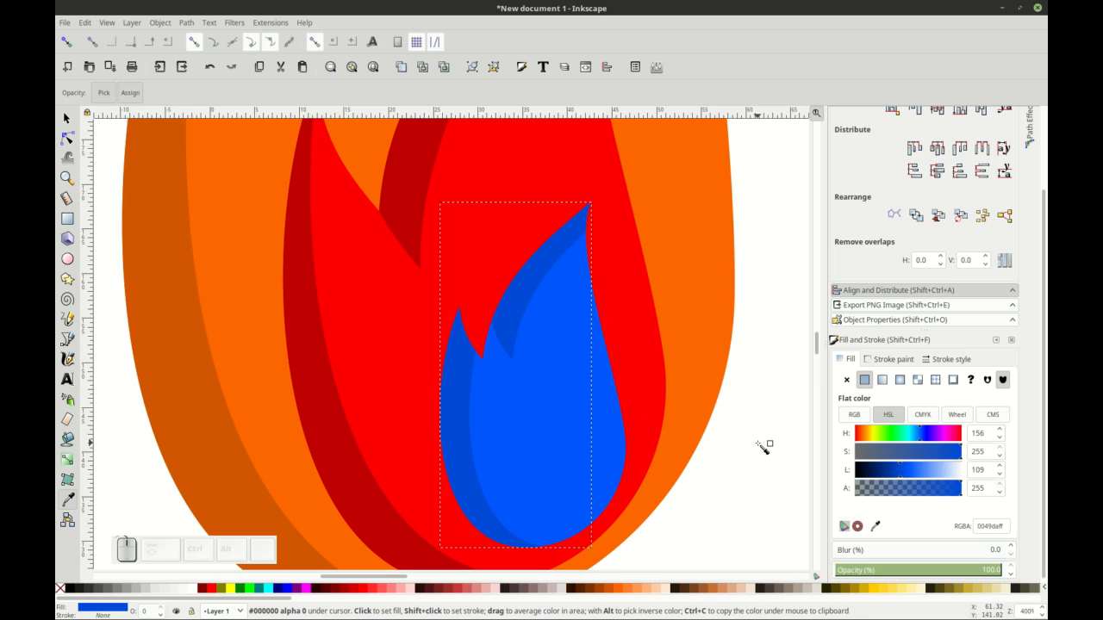
Step: Move the blue shading's two notch nodes together so the upper one meets the notch between the flame's tips
key("n")
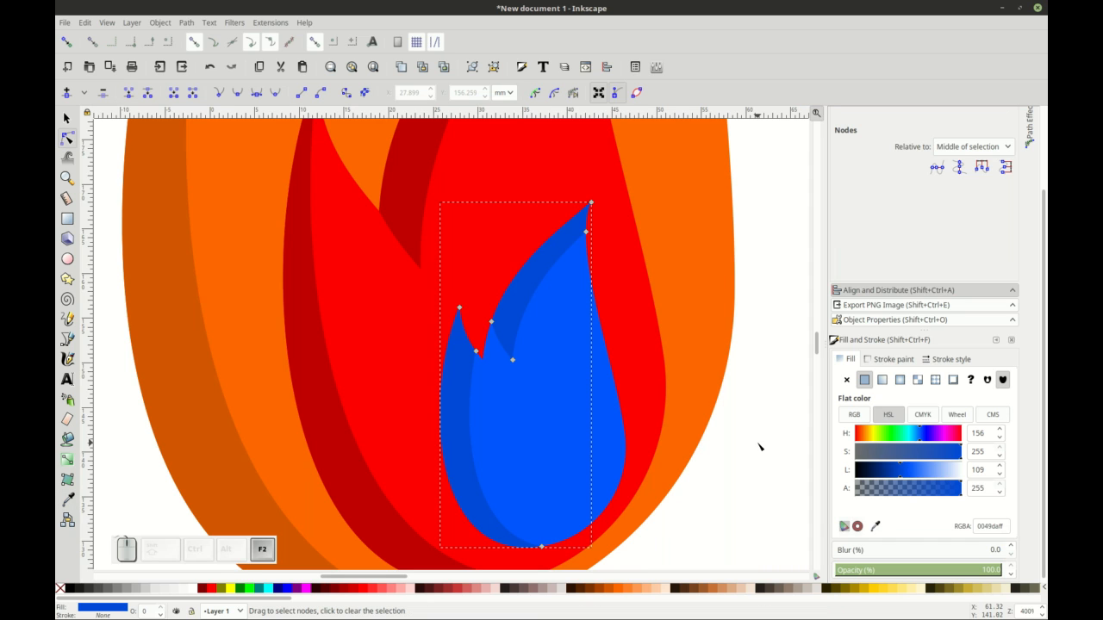
left_click_drag(532, 376, 485, 303)
scroll(485, 303, "up", 3)
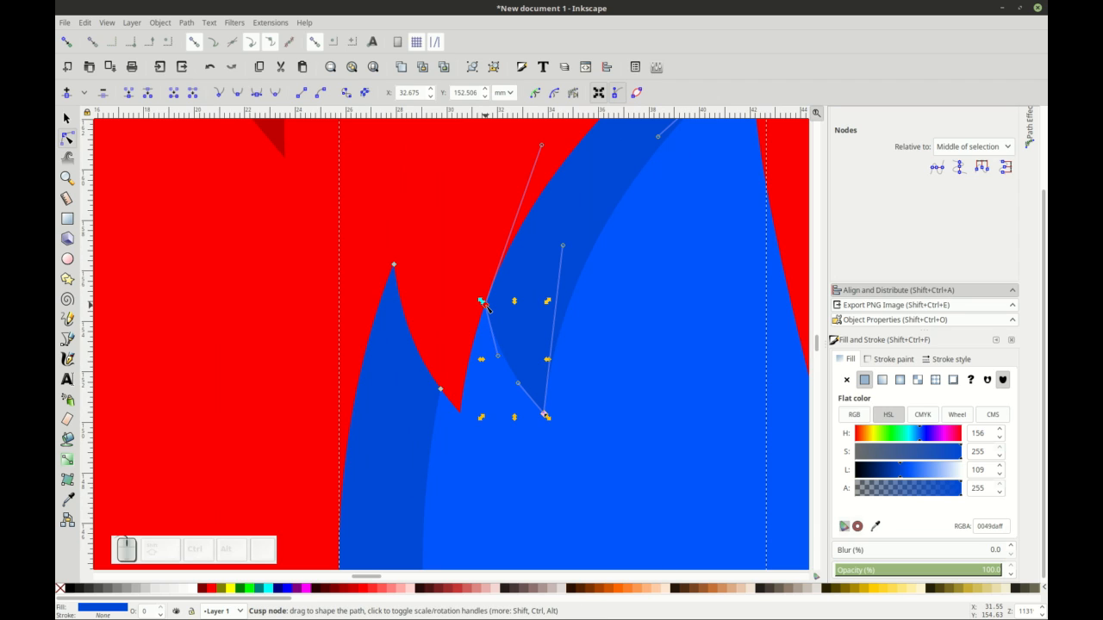
left_click_drag(482, 304, 467, 420)
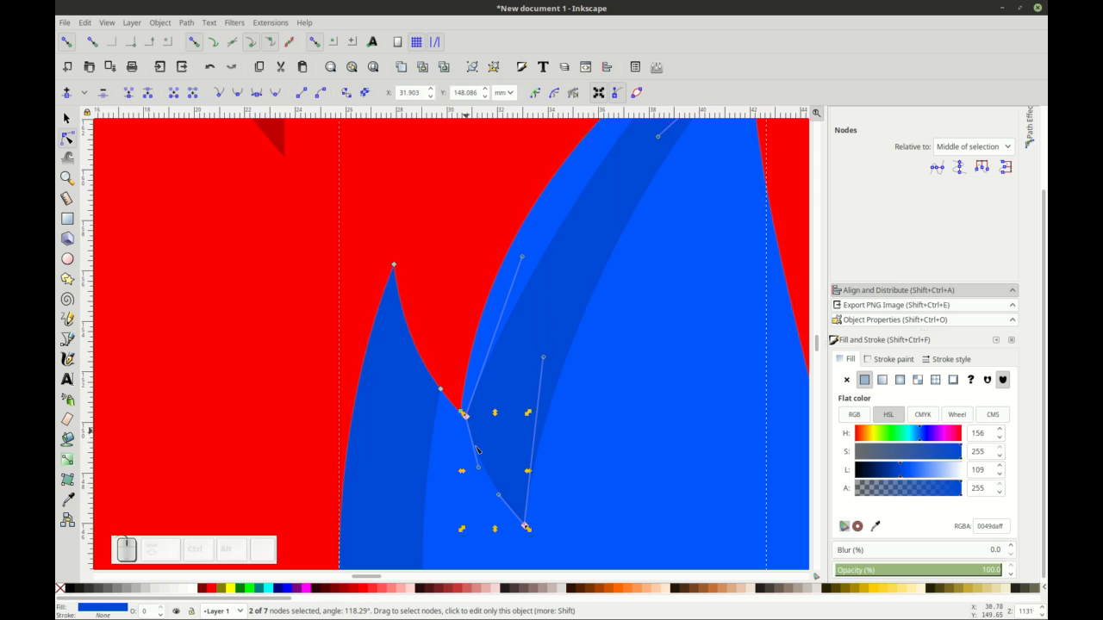
left_click(466, 416)
left_click_drag(464, 418, 459, 413)
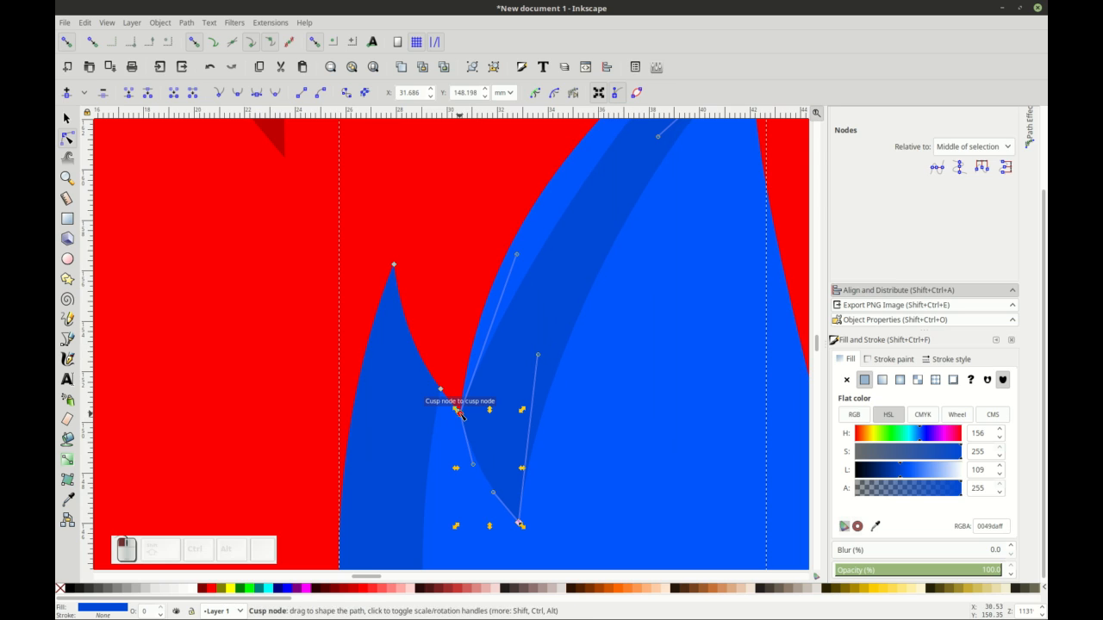
Step: Adjust the notch node's upper handle so the shading follows the blue flame's outer curve
left_click(532, 267)
left_click(533, 266)
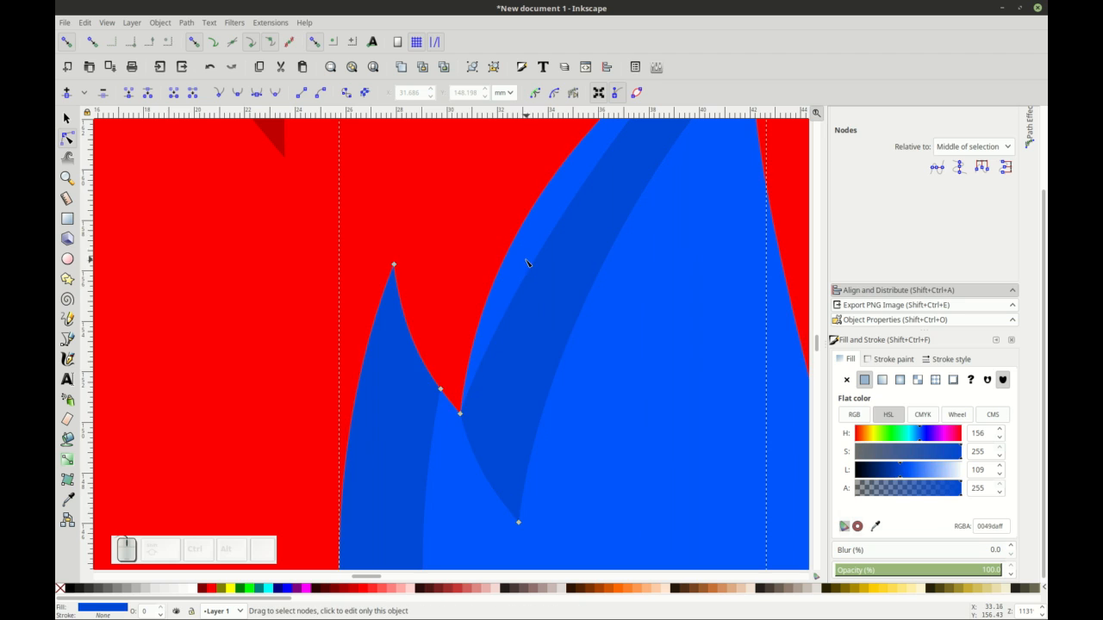
left_click(460, 415)
left_click_drag(516, 255, 470, 189)
Step: Move the shading's node on the left tongue's inner edge up to the blue flame's left tip
left_click(410, 277)
left_click(424, 377)
left_click_drag(442, 383, 394, 263)
left_click(436, 230)
scroll(434, 237, "down", 2)
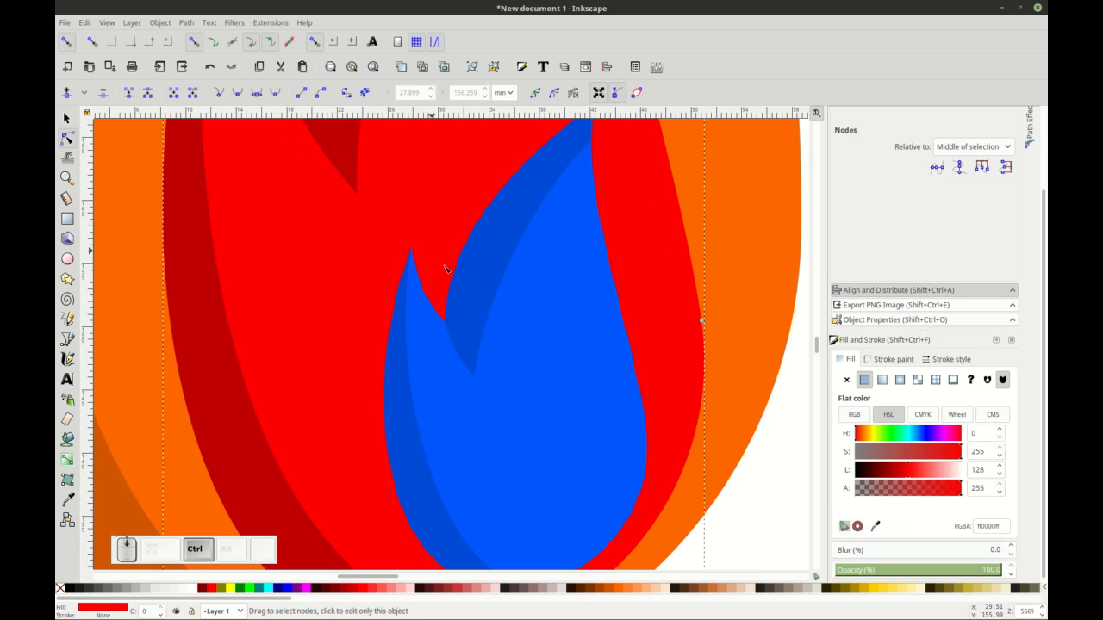
Step: Move the shading's upper inner node onto the blue flame's main tip so the shading tapers to a point
scroll(603, 269, "up", 4)
scroll(586, 348, "down", 1)
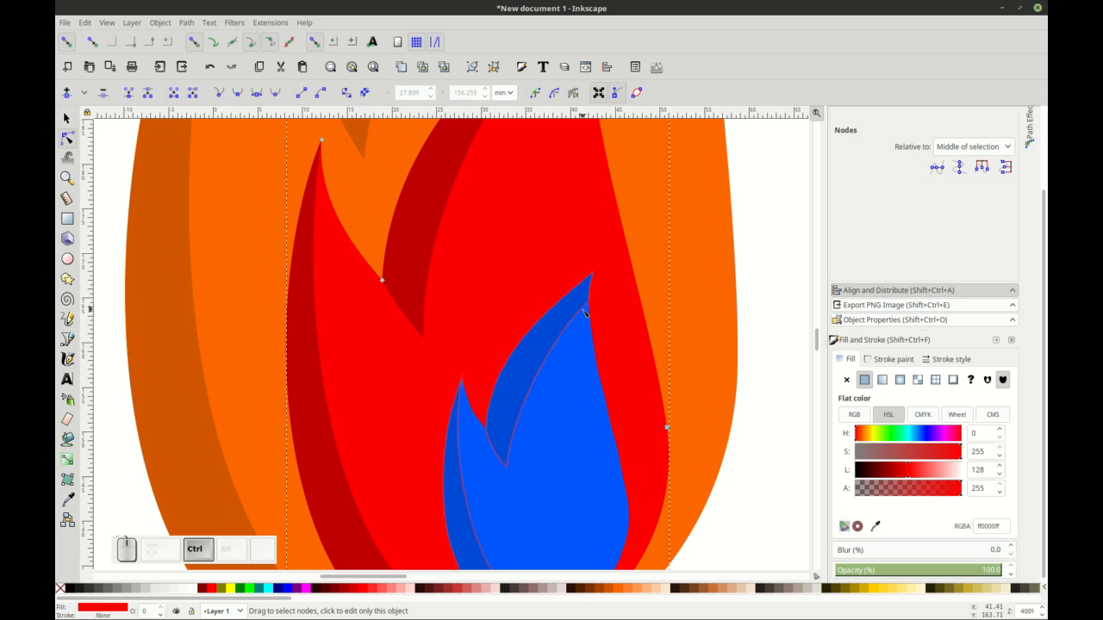
left_click(586, 312)
left_click_drag(588, 306, 594, 273)
key("ctrl")
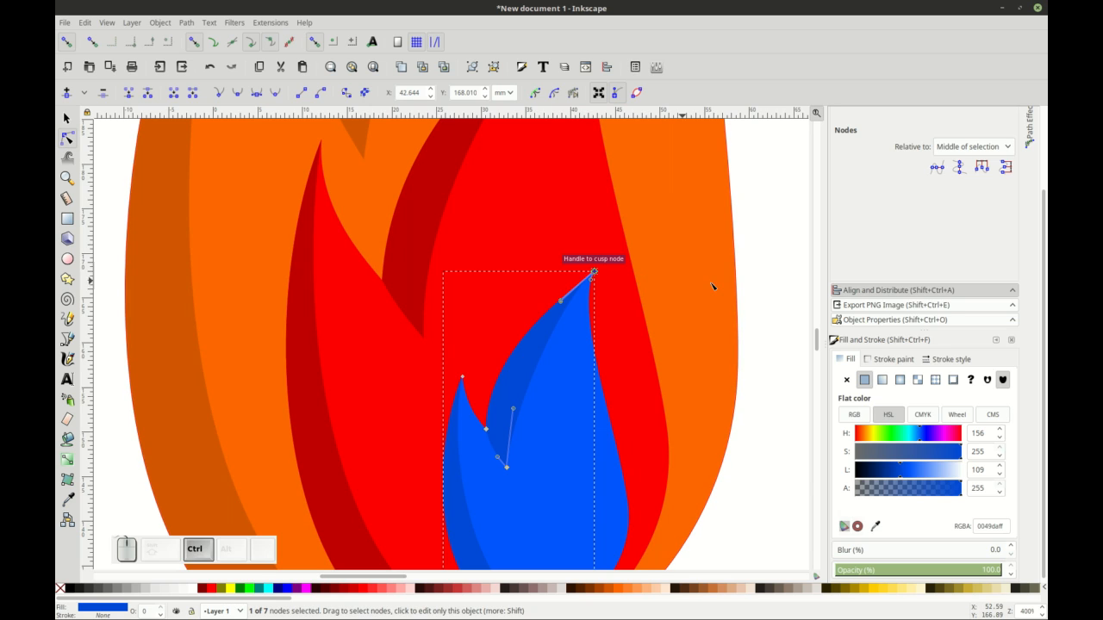
left_click(744, 267)
left_click(744, 266)
scroll(744, 267, "down", 2, "ctrl")
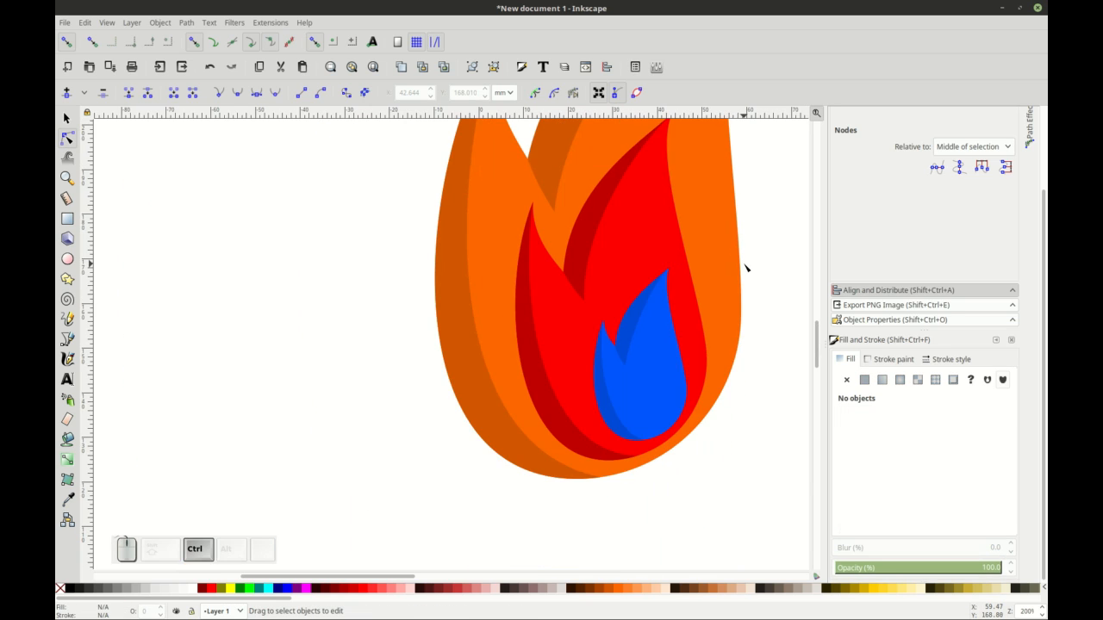
scroll(441, 342, "right", 4)
scroll(439, 423, "up", 1)
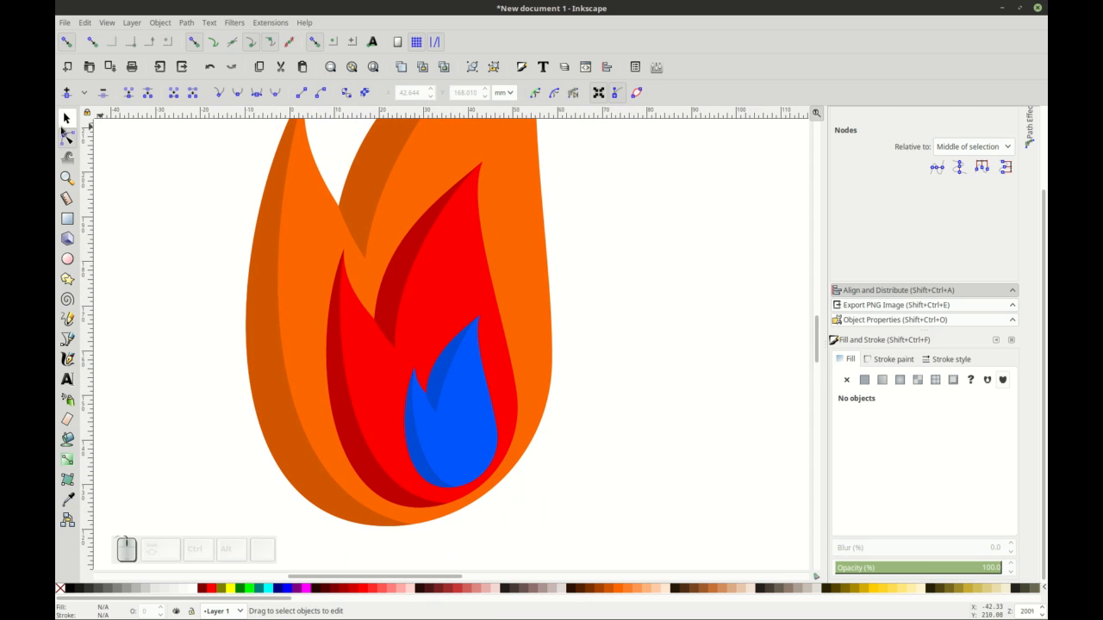
Step: Rotate the blue flame and its shading slightly counterclockwise and nudge them down inside the red flame
left_click(66, 121)
mouse_move(567, 507)
left_mouse_down()
mouse_move(384, 345)
mouse_move(365, 304)
left_mouse_up()
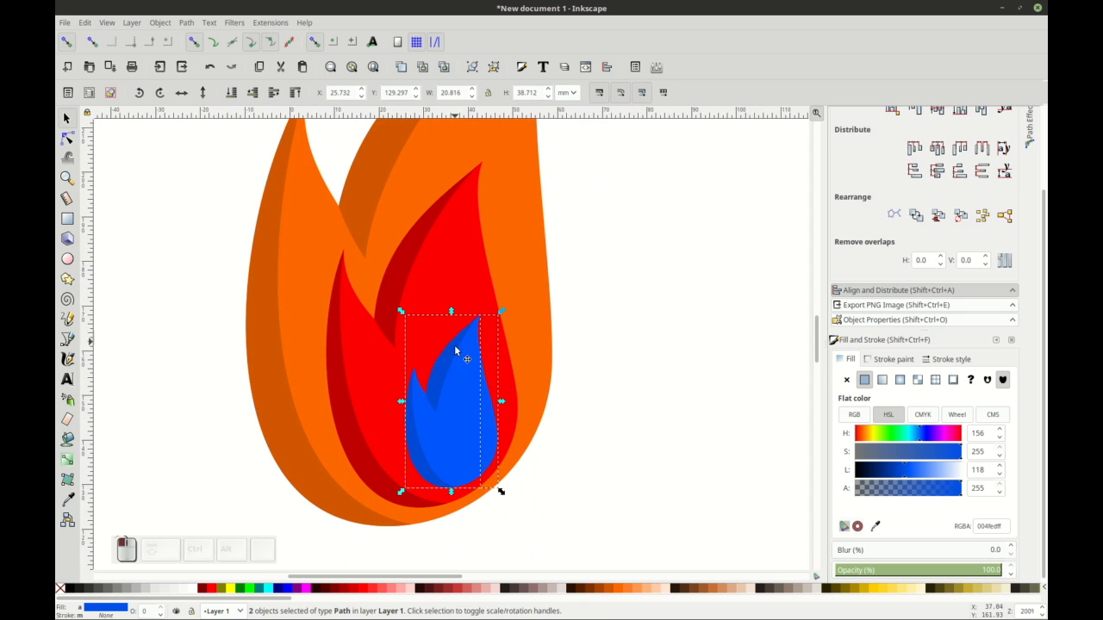
left_click_drag(502, 311, 496, 312)
left_click_drag(471, 398, 469, 405)
key("Escape")
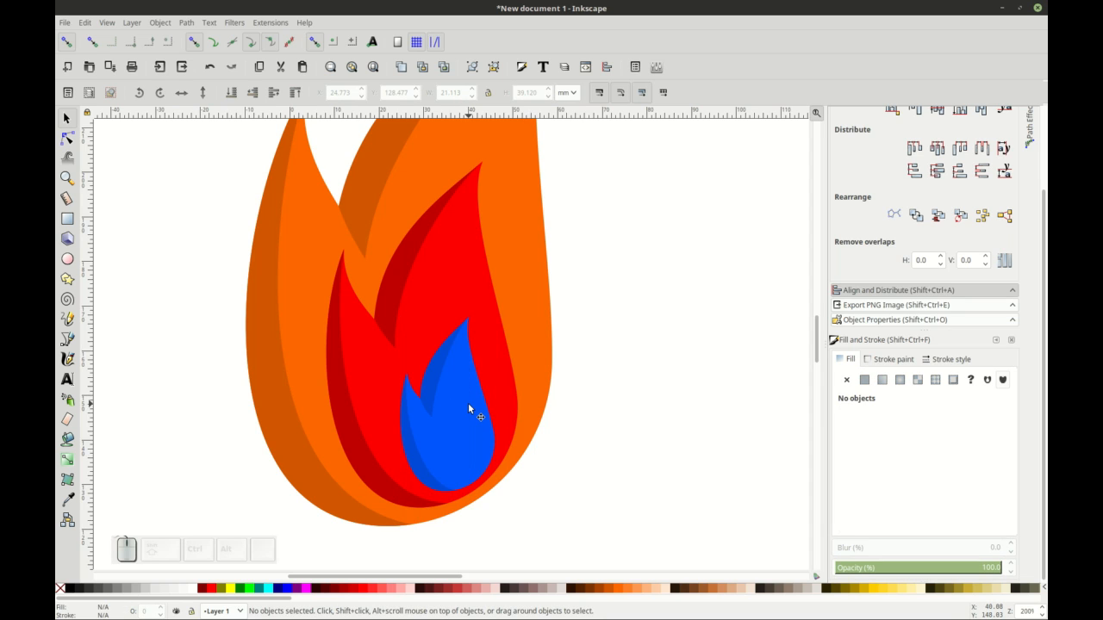
Step: Turn off snapping and clear the selection of the blue flame
mouse_move(542, 536)
left_mouse_down()
mouse_move(391, 332)
mouse_move(389, 310)
mouse_move(425, 363)
left_mouse_up()
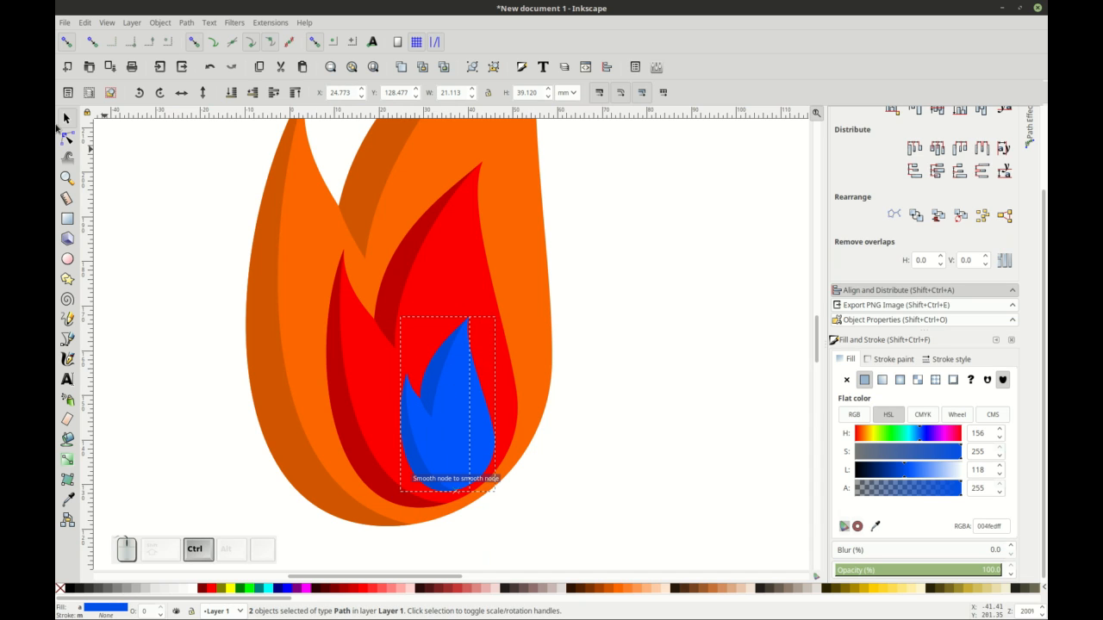
left_click(65, 44)
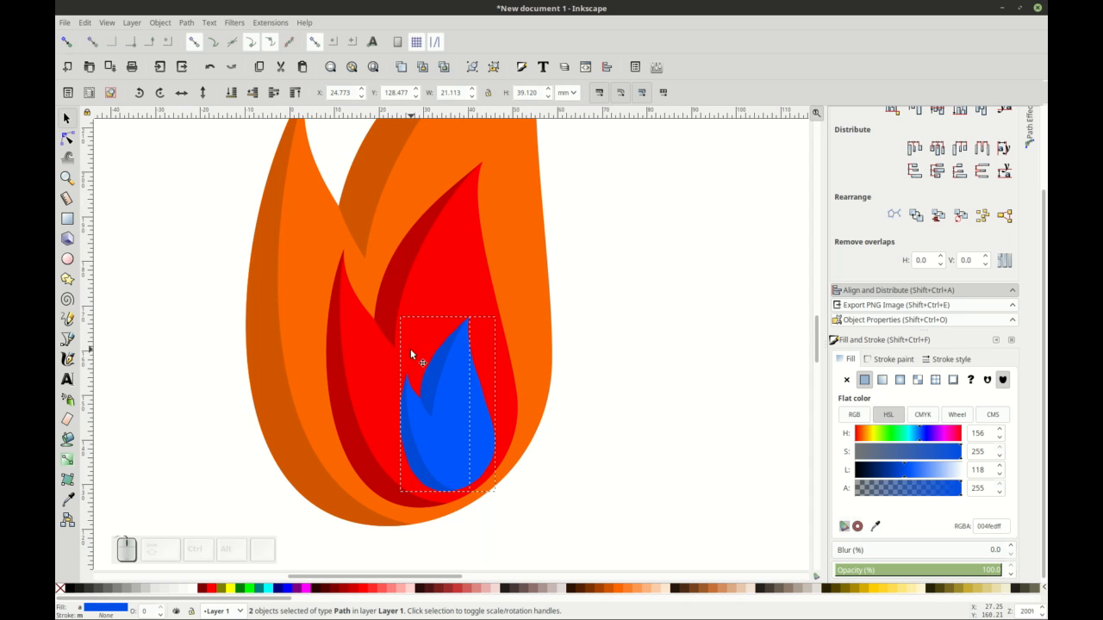
left_click(192, 259)
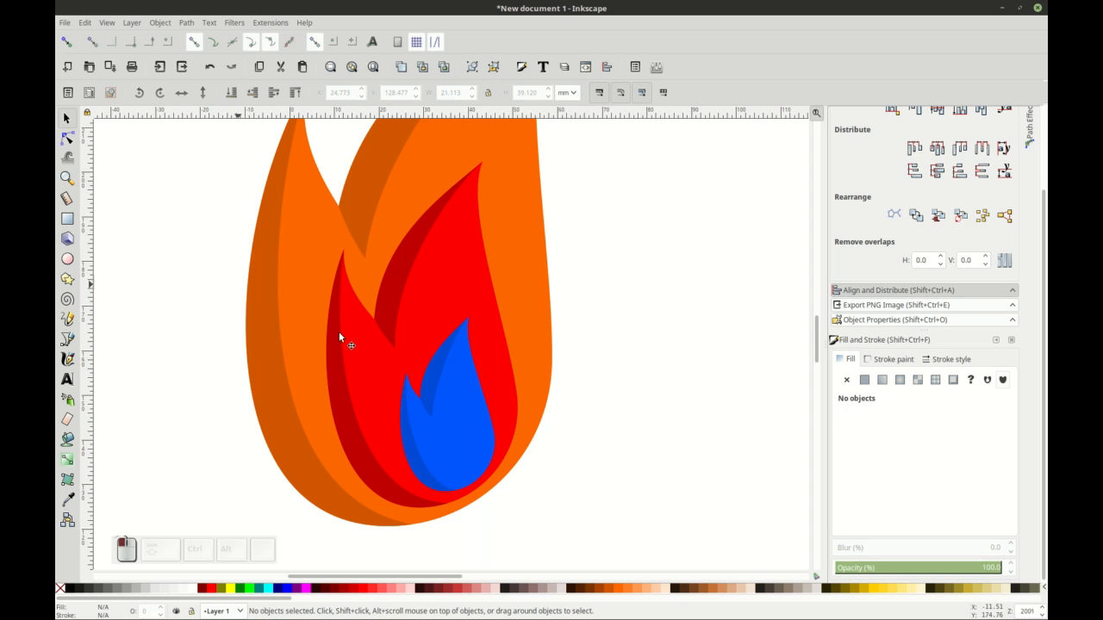
left_click_drag(517, 505, 387, 288)
left_click_drag(452, 413, 531, 448)
key("ctrl+z")
key("Escape")
key("ctrl+z")
key("Escape")
Step: Duplicate the blue flame together with its shading and fill both copies with white
left_click_drag(572, 531, 380, 324)
key("ctrl+d")
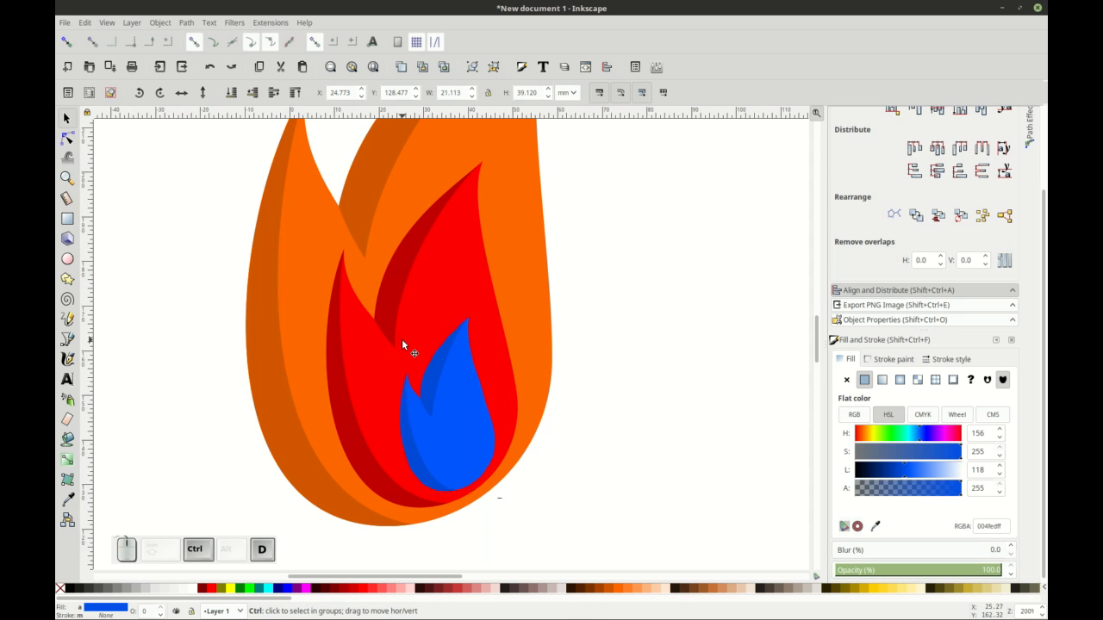
left_click(191, 589)
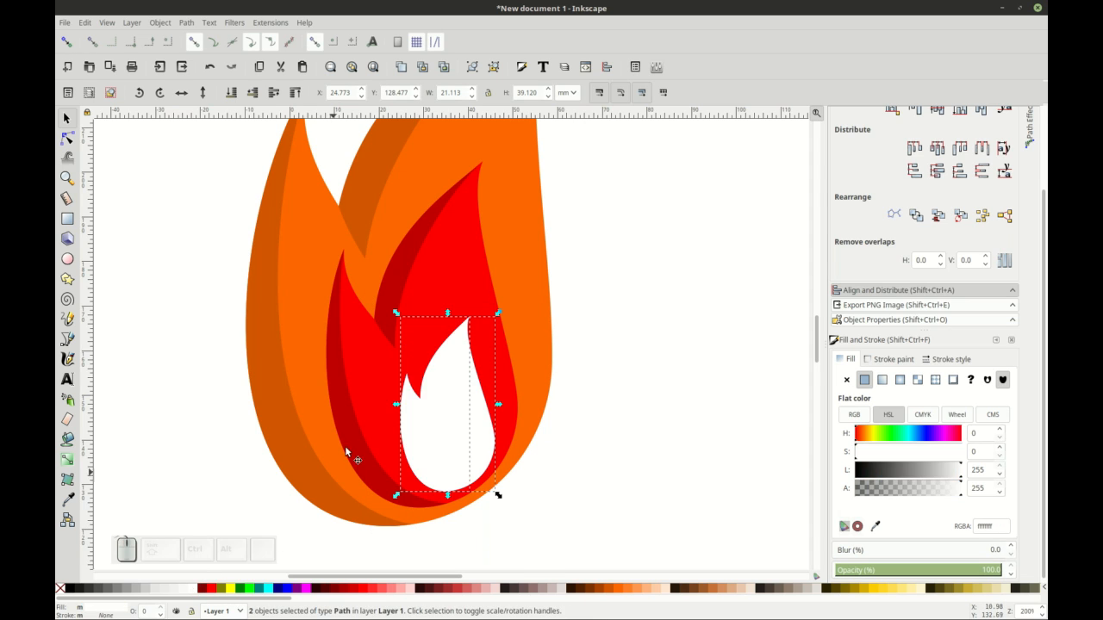
Step: Shrink the white flame copy to about 14 by 26 mm and place it in the blue flame's lower part
left_click_drag(396, 316, 431, 375)
left_click_drag(457, 444, 451, 441)
key("Escape")
scroll(473, 451, "up", 2)
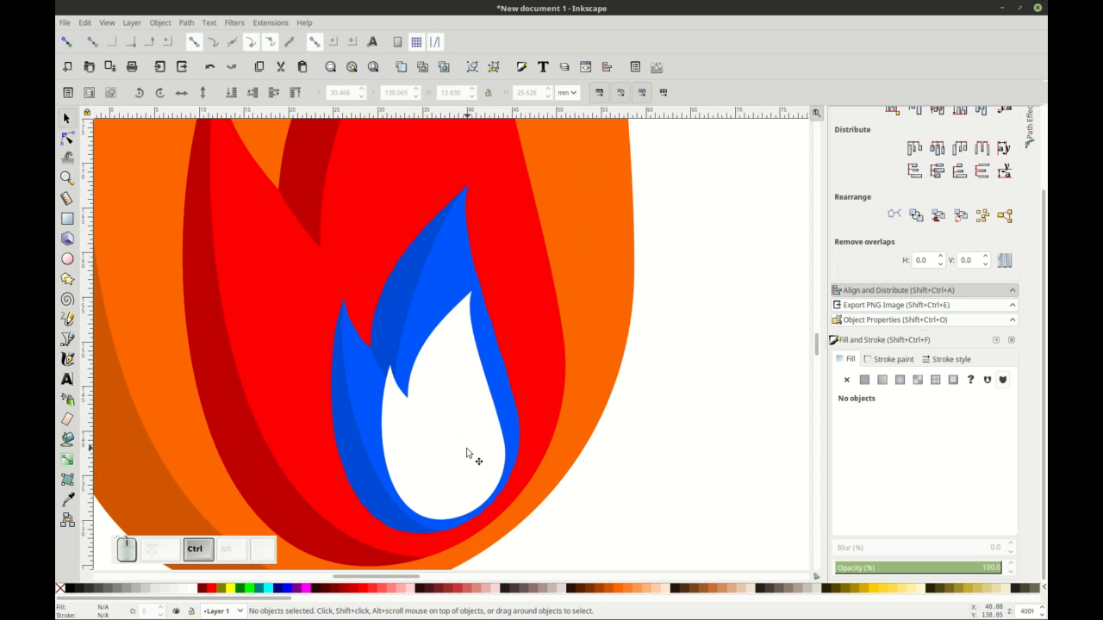
Step: Shrink the white flame further to about 12 by 23 mm and reposition it inside the blue flame
left_click(456, 423)
left_click_drag(424, 370, 429, 382)
left_click_drag(381, 298, 396, 325)
left_click_drag(434, 422, 426, 418)
left_click(635, 430)
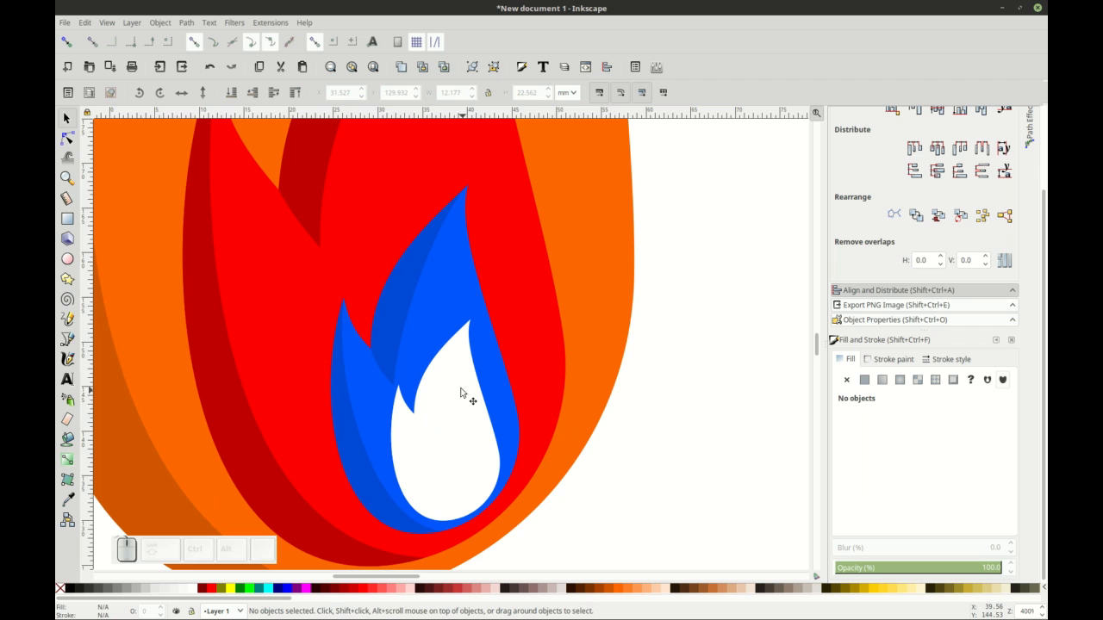
Step: Fill the white flame's shading shape with black and clear the selection
left_click(431, 383)
left_click(68, 589)
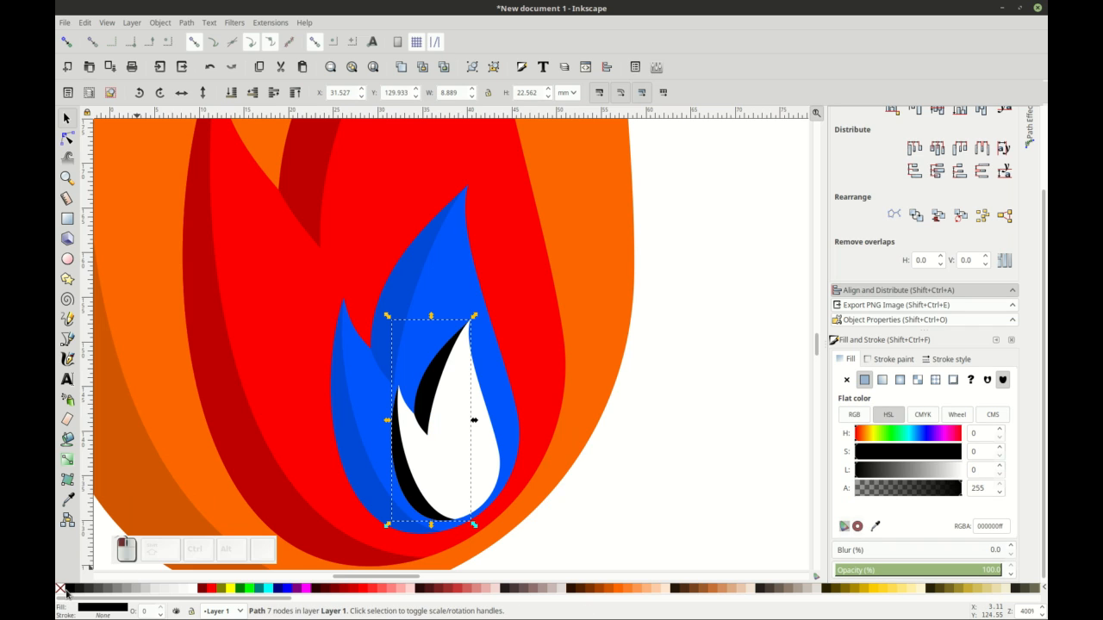
left_click(626, 469)
scroll(626, 469, "down", 4, "ctrl")
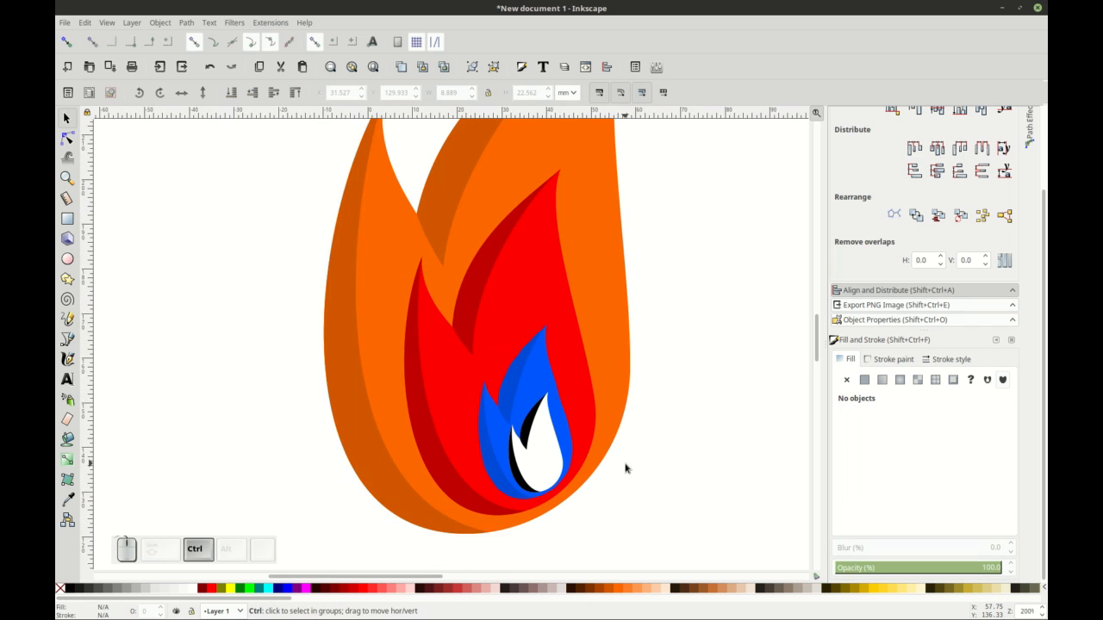
scroll(366, 458, "down", 1, "ctrl")
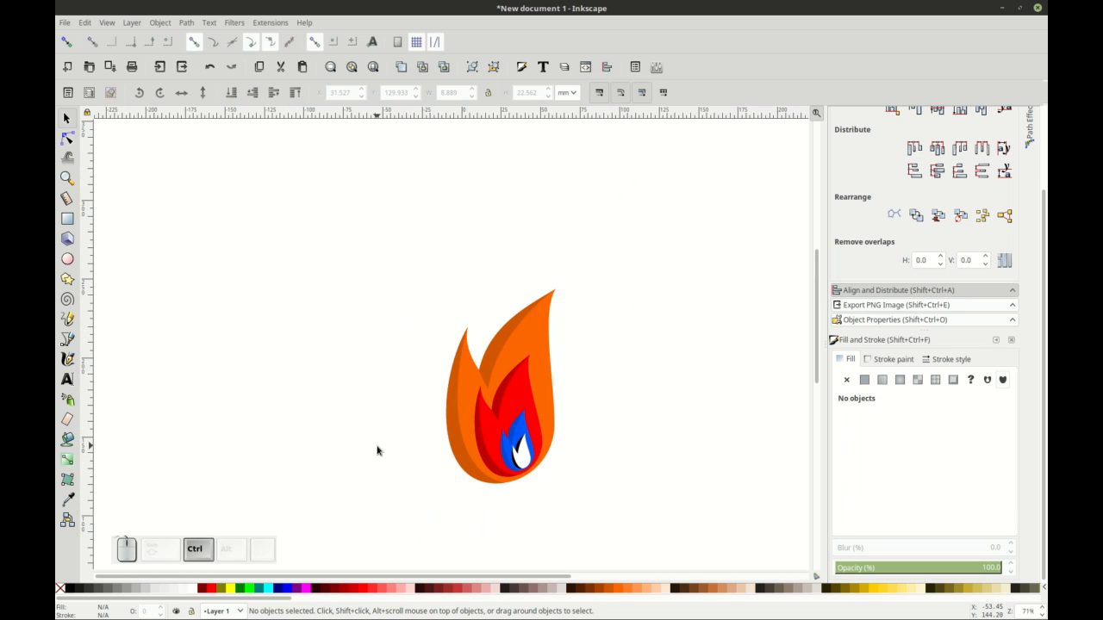
left_click_drag(379, 503, 618, 259)
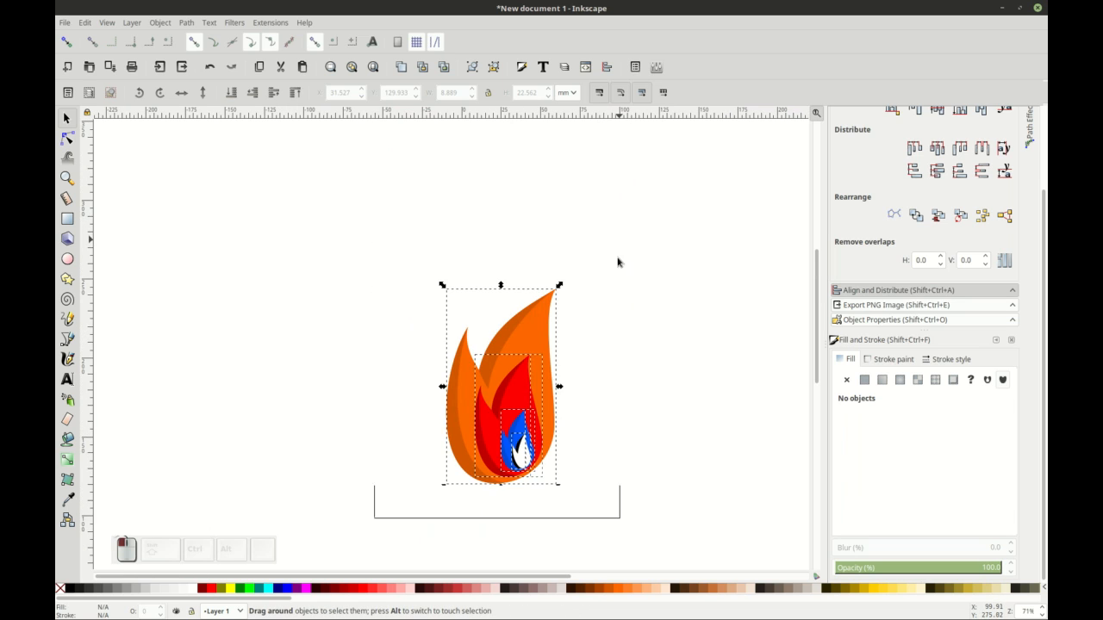
left_click_drag(560, 286, 554, 282)
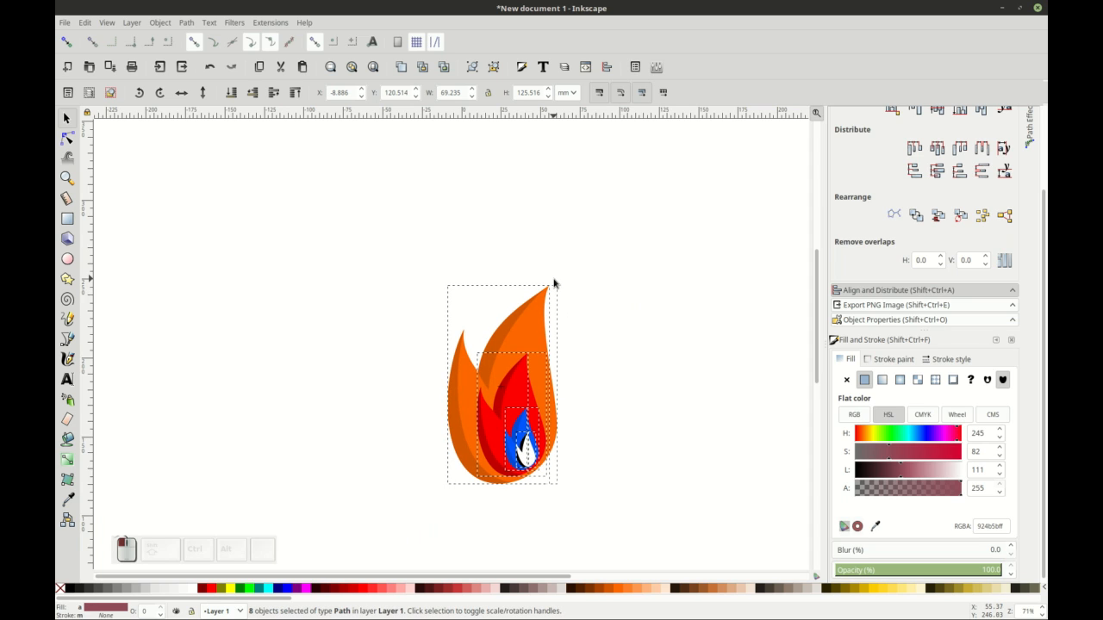
left_click_drag(554, 281, 557, 287)
left_click(636, 327)
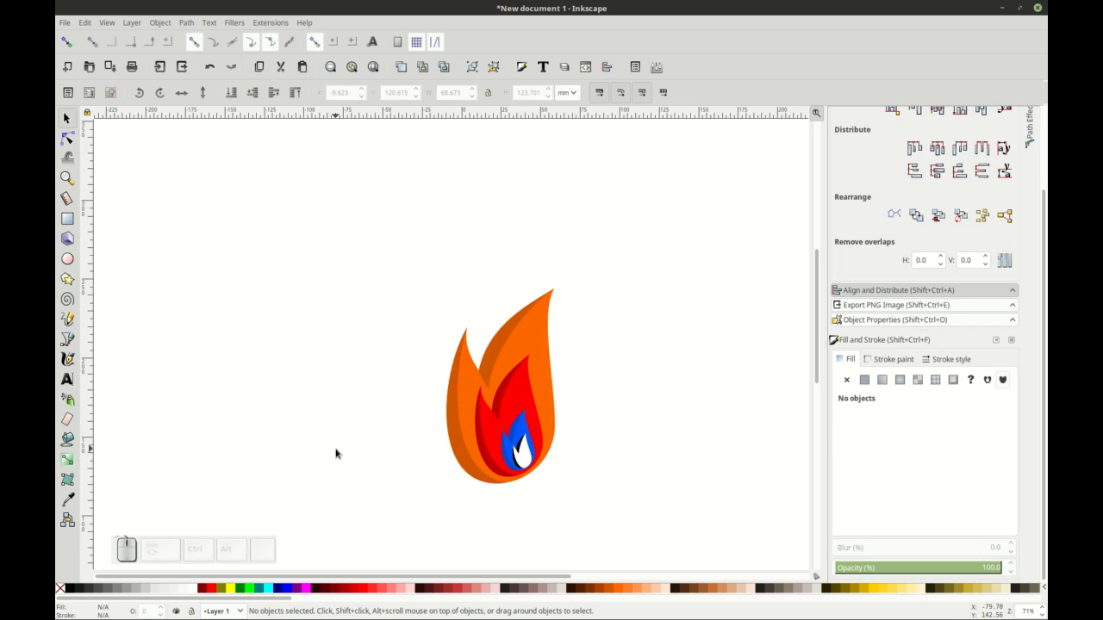
Step: Draw a black circle about 104 mm wide over the fire and send it behind all the flames
key("alt+Tab")
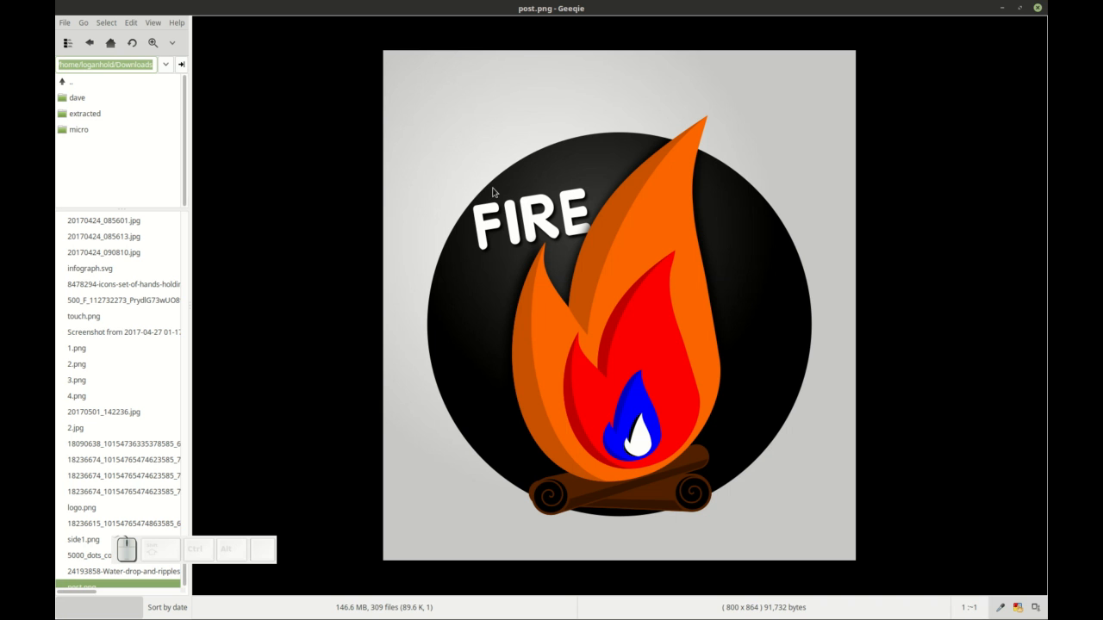
key("alt+Tab")
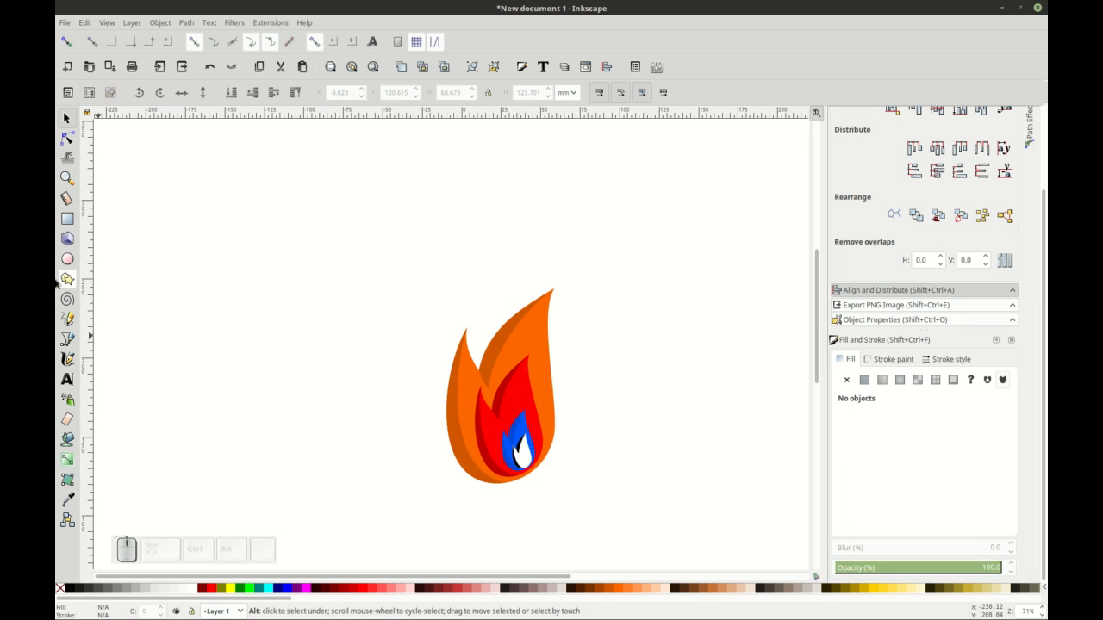
key("e")
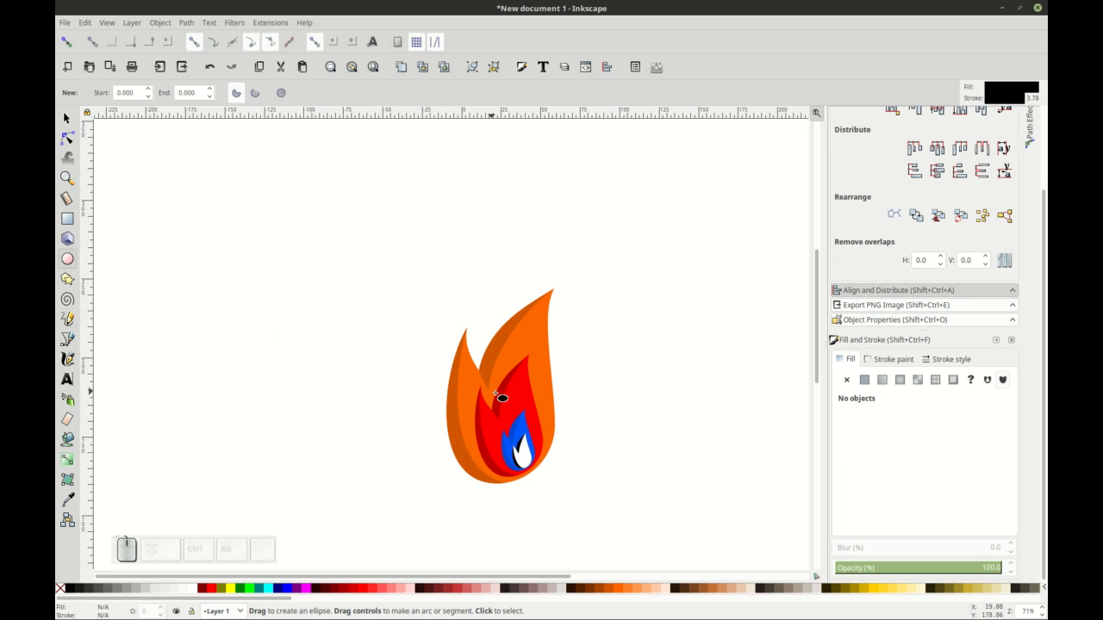
left_click_drag(509, 407, 593, 500)
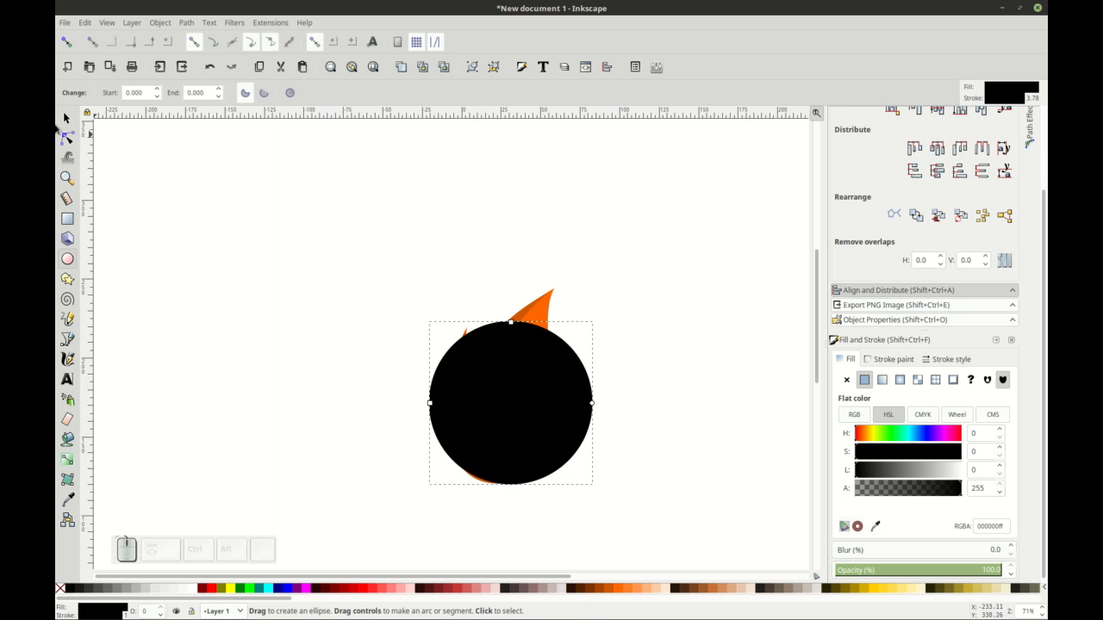
left_click(65, 121)
left_click(231, 92)
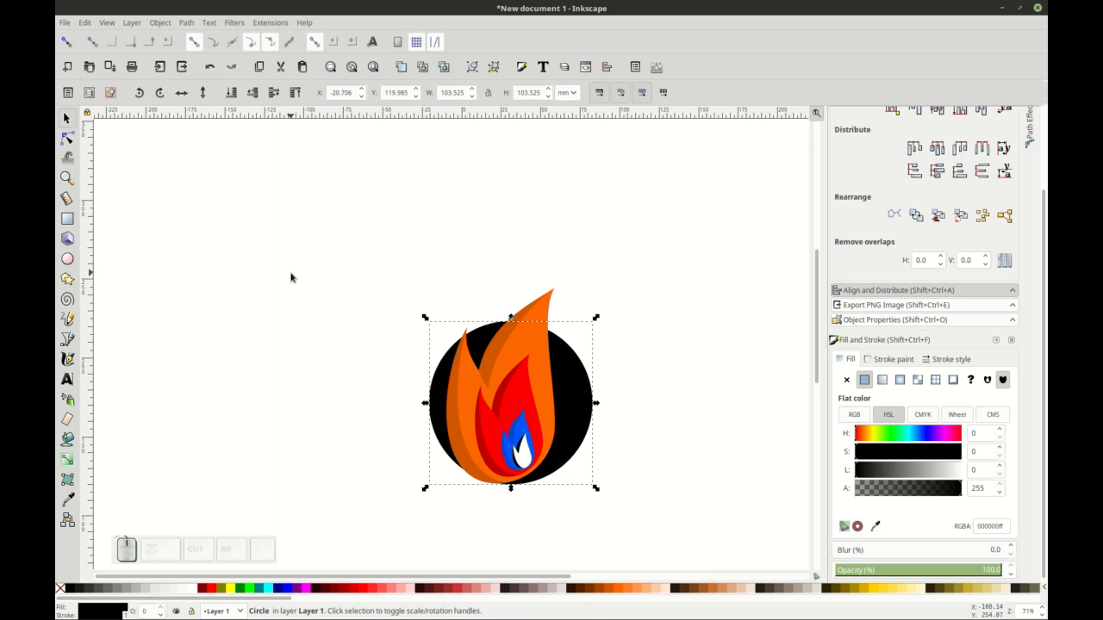
Step: Enlarge the black background circle to about 120 mm and position it behind the flames, with the tallest tip extending past its edge
left_click(317, 363)
mouse_move(560, 362)
left_mouse_down()
mouse_move(550, 372)
mouse_move(564, 379)
left_mouse_up()
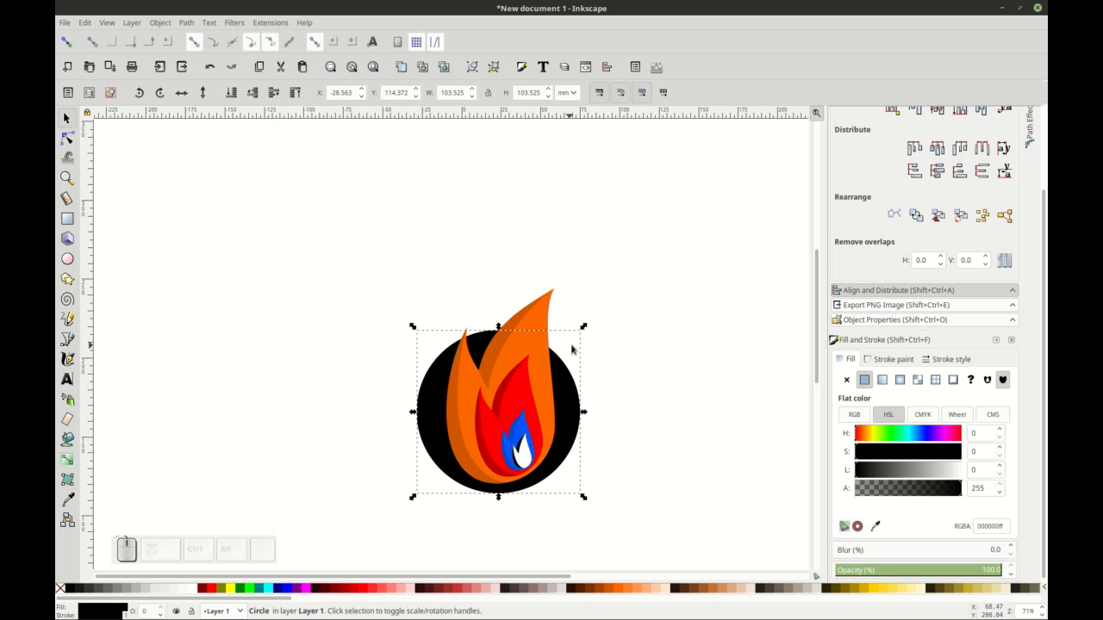
left_click_drag(583, 326, 598, 312)
mouse_move(580, 357)
left_mouse_down()
mouse_move(576, 339)
mouse_move(607, 376)
left_mouse_up()
left_click(618, 359)
left_click(672, 390)
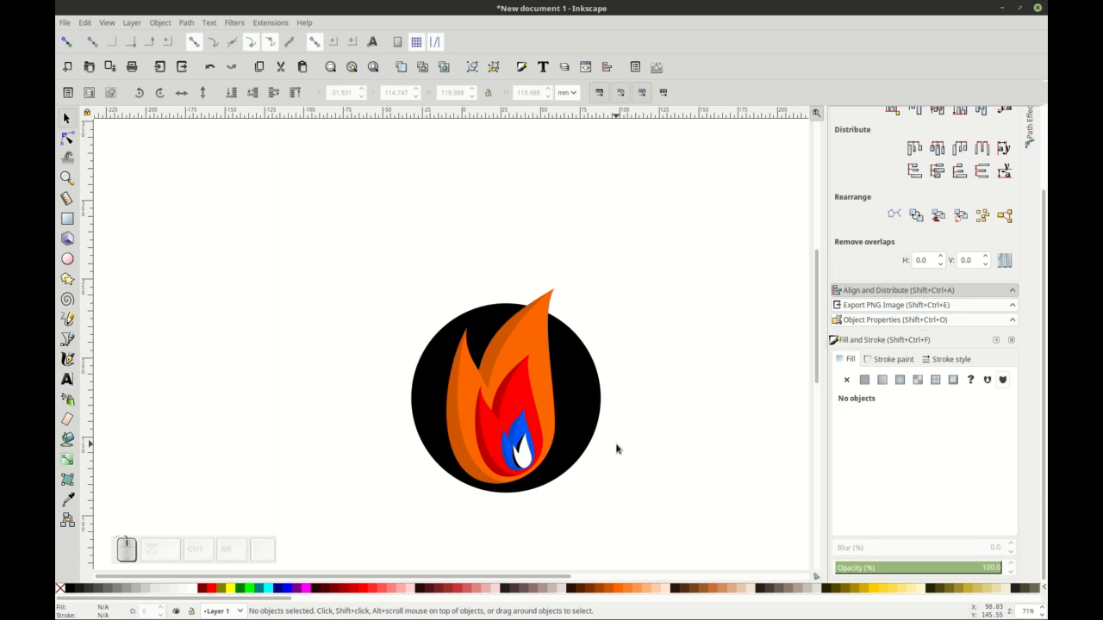
left_click_drag(579, 402, 571, 402)
left_click(661, 416)
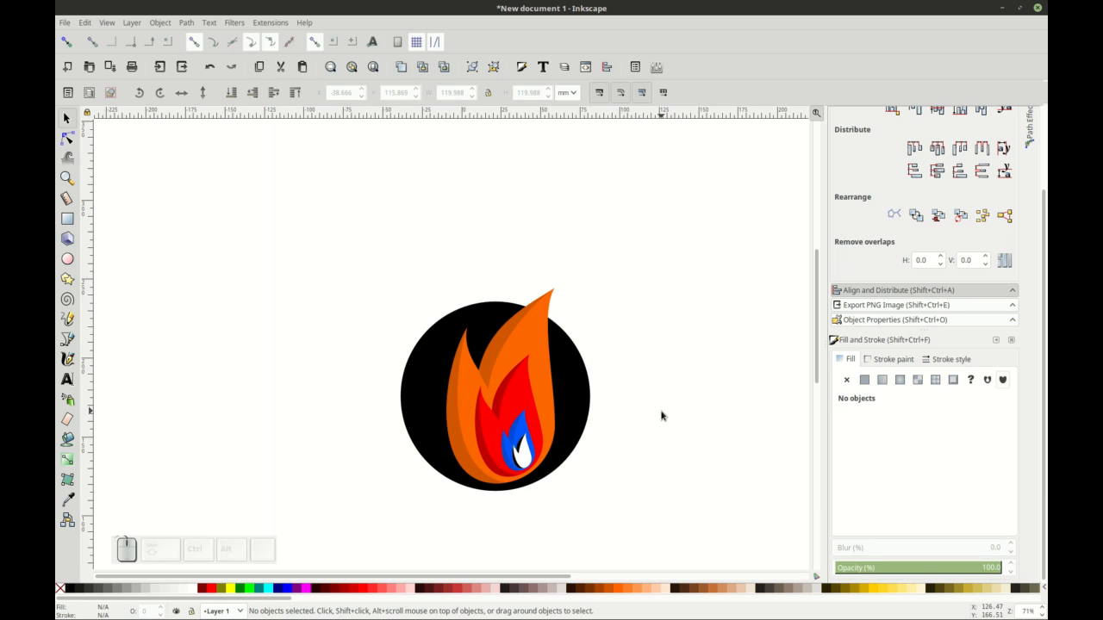
Step: Draw a small black circle about 12 mm wide below and to the left of the large background circle
key("alt+Tab")
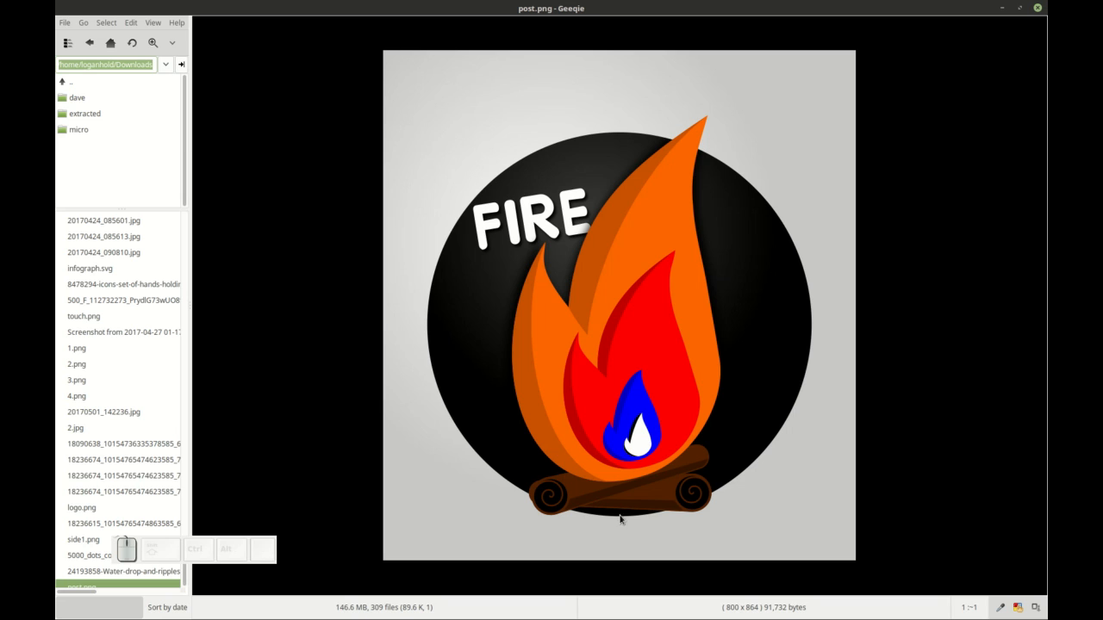
key("alt+Tab")
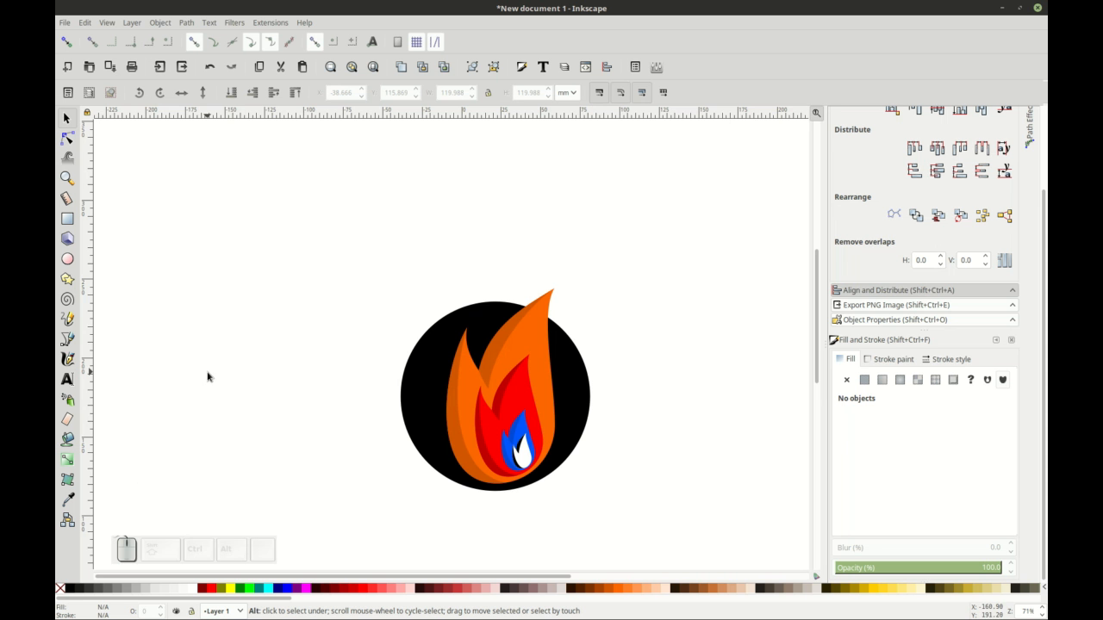
key("e")
scroll(374, 463, "down", 2)
mouse_move(378, 468)
left_mouse_down()
mouse_move(399, 488)
mouse_move(385, 479)
left_mouse_up()
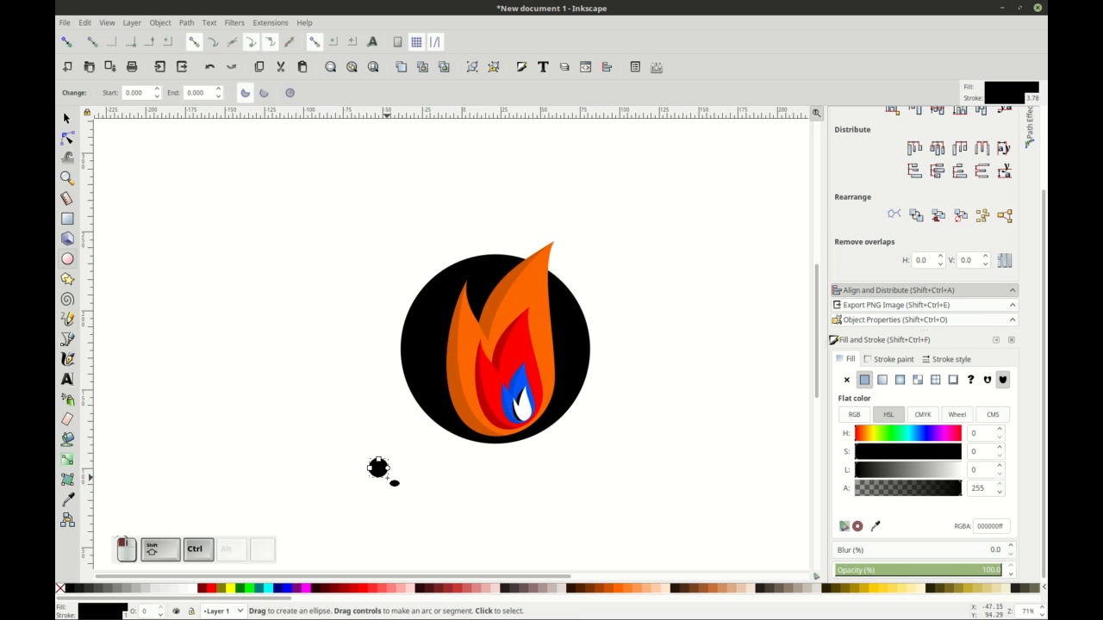
scroll(375, 475, "up", 3)
Step: Duplicate the small circle and place the copy level with the original, about 66 mm to its left, to form the log's two ends
key("alt+Tab")
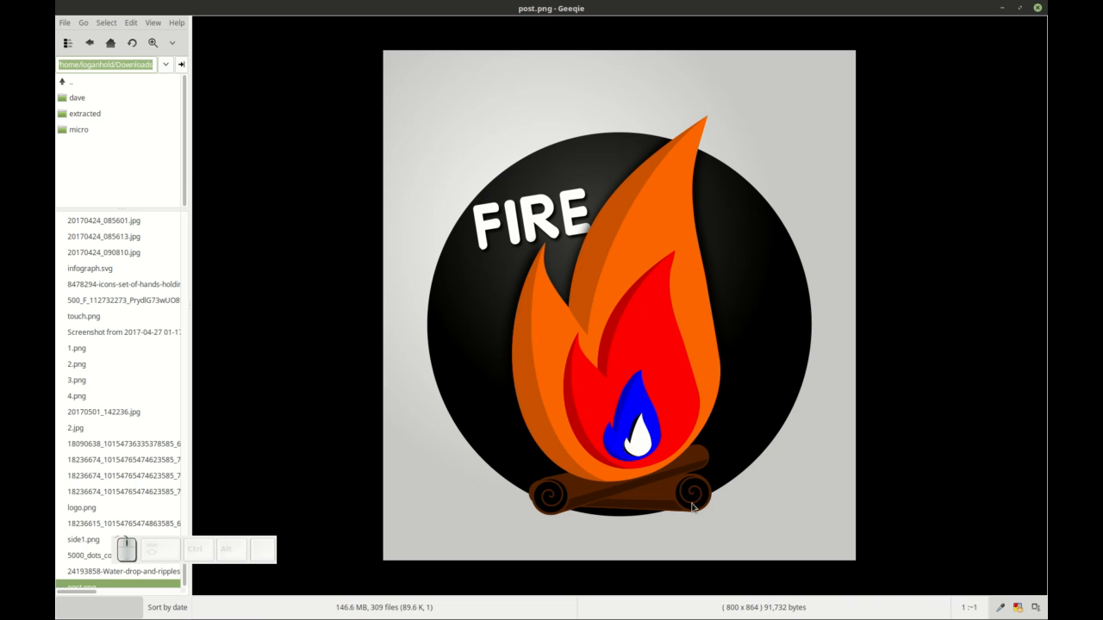
key("alt+Tab")
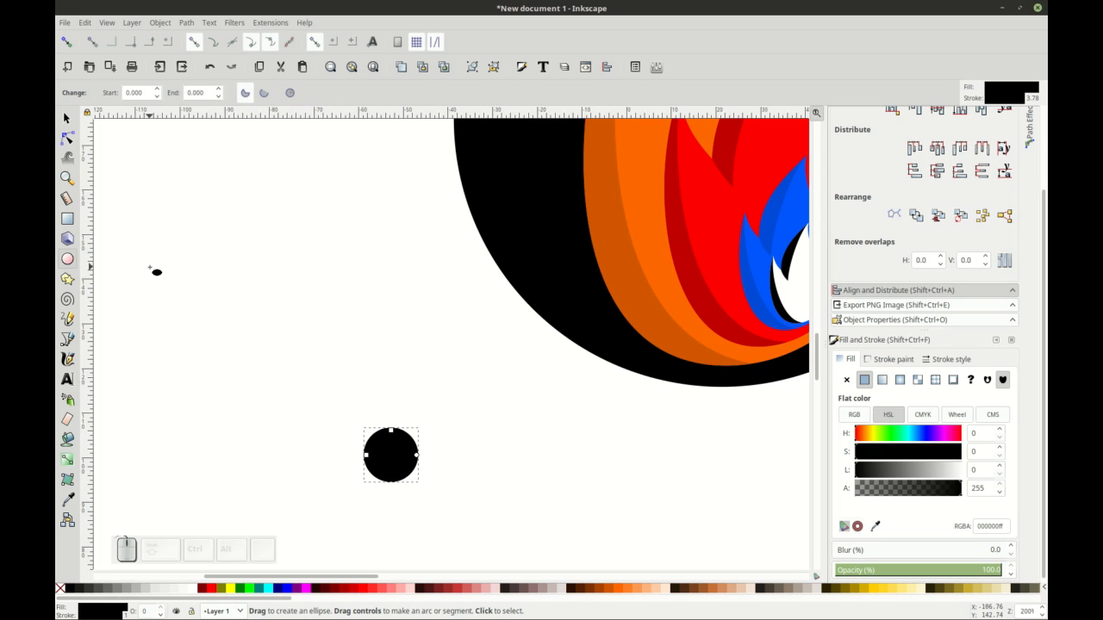
key("ctrl+d")
key("s")
left_click_drag(392, 427, 153, 426)
key("alt+Tab")
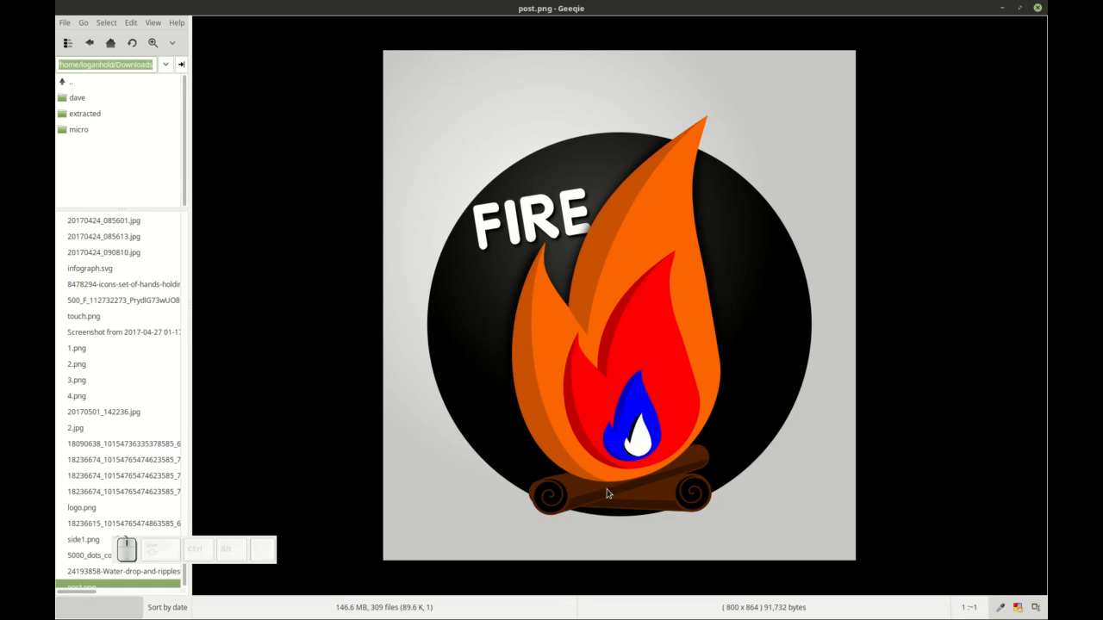
key("alt+Tab")
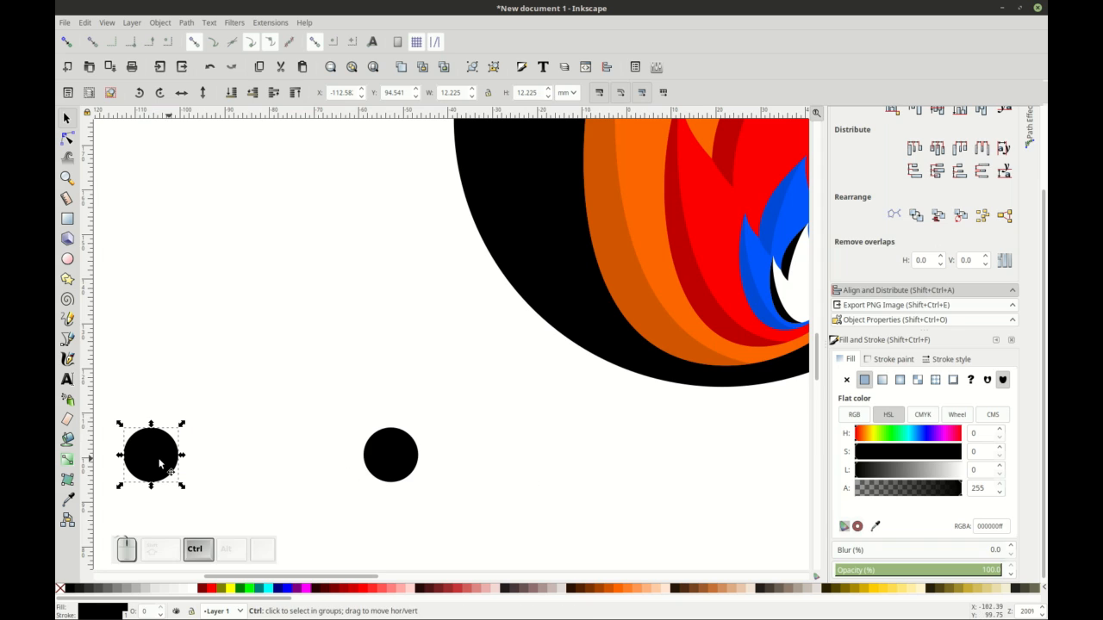
scroll(156, 460, "left", 6)
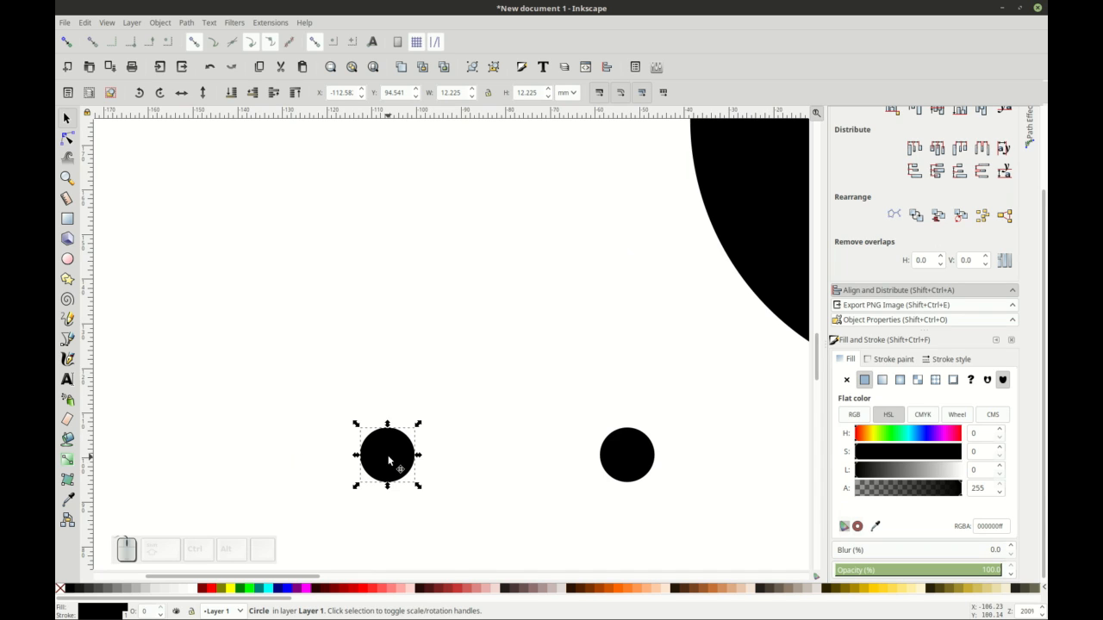
left_click_drag(387, 457, 328, 453)
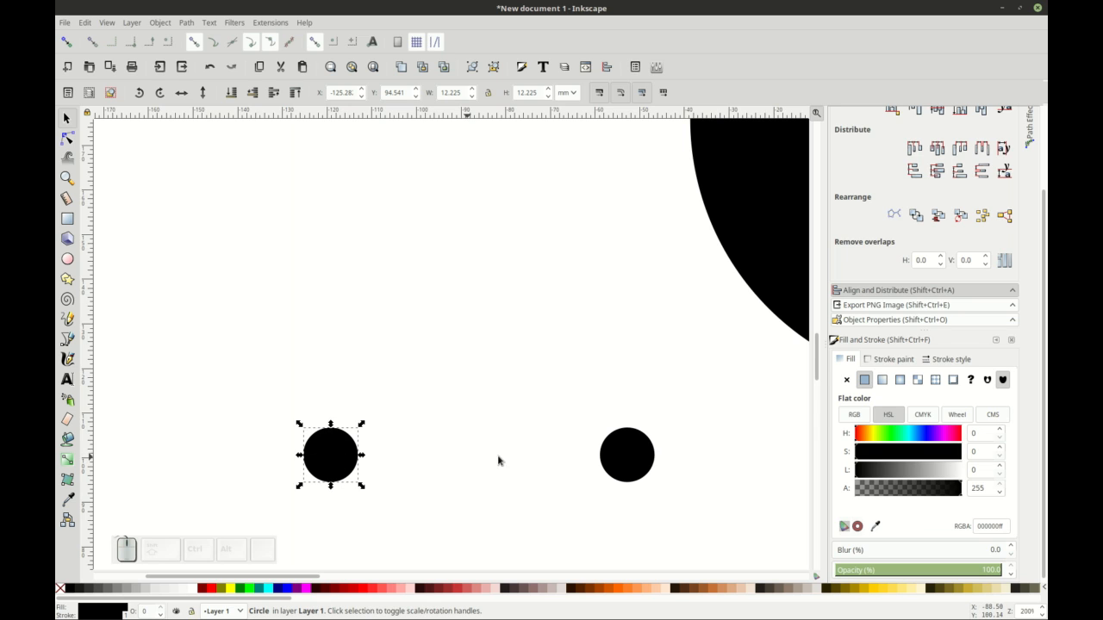
left_click(407, 455)
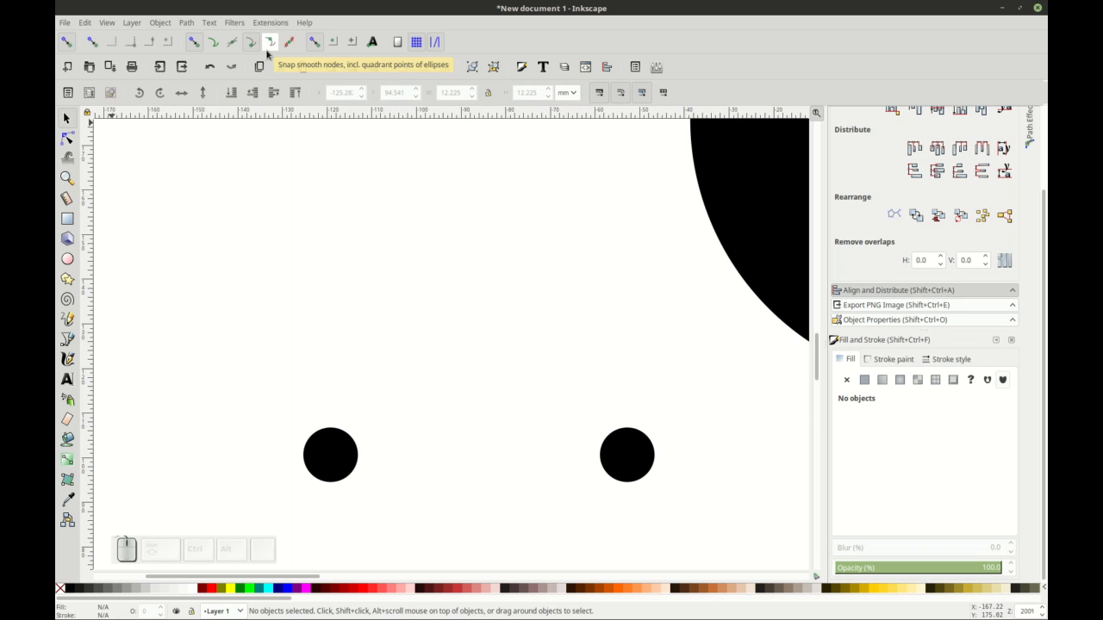
Step: Draw a closed rectangular path joining the two small circles through their upper and lower quadrant points
key("b")
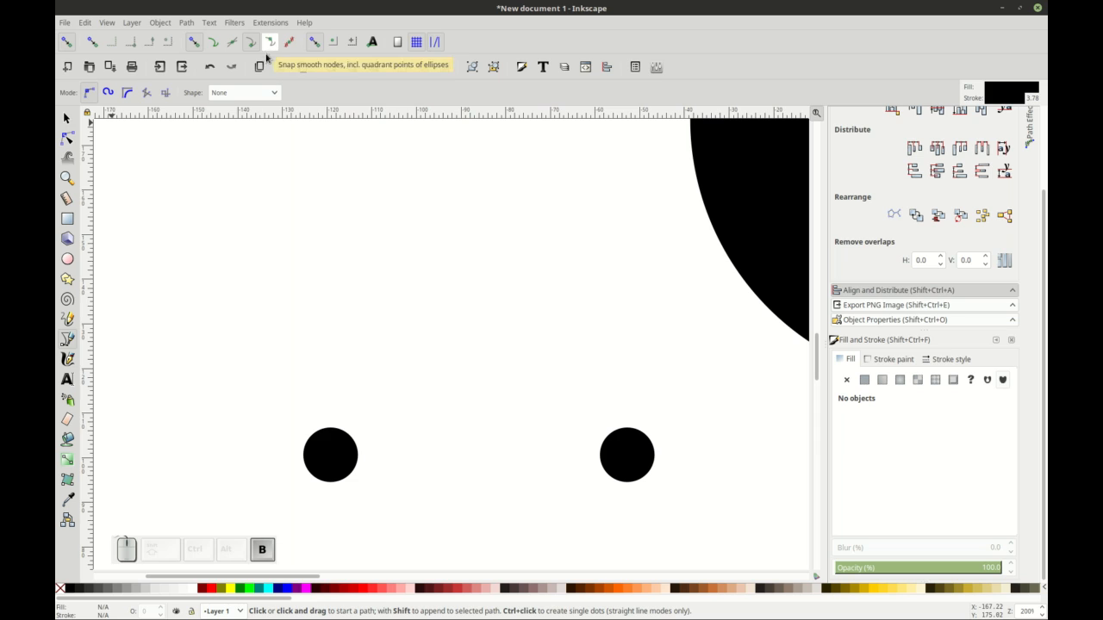
left_click(331, 425)
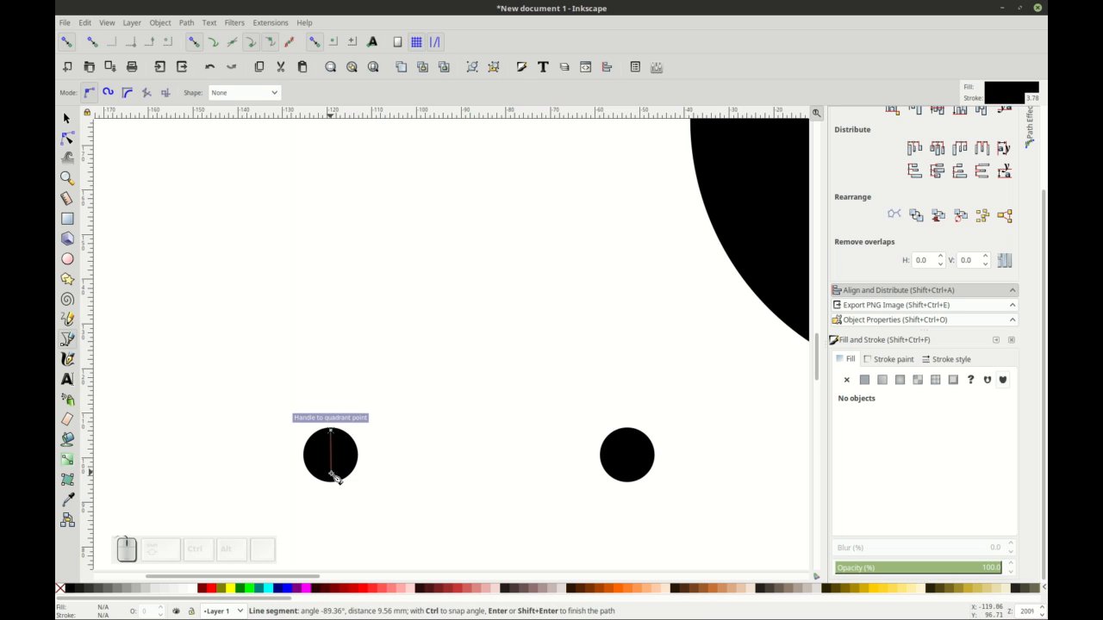
left_click(626, 481)
left_click(626, 428)
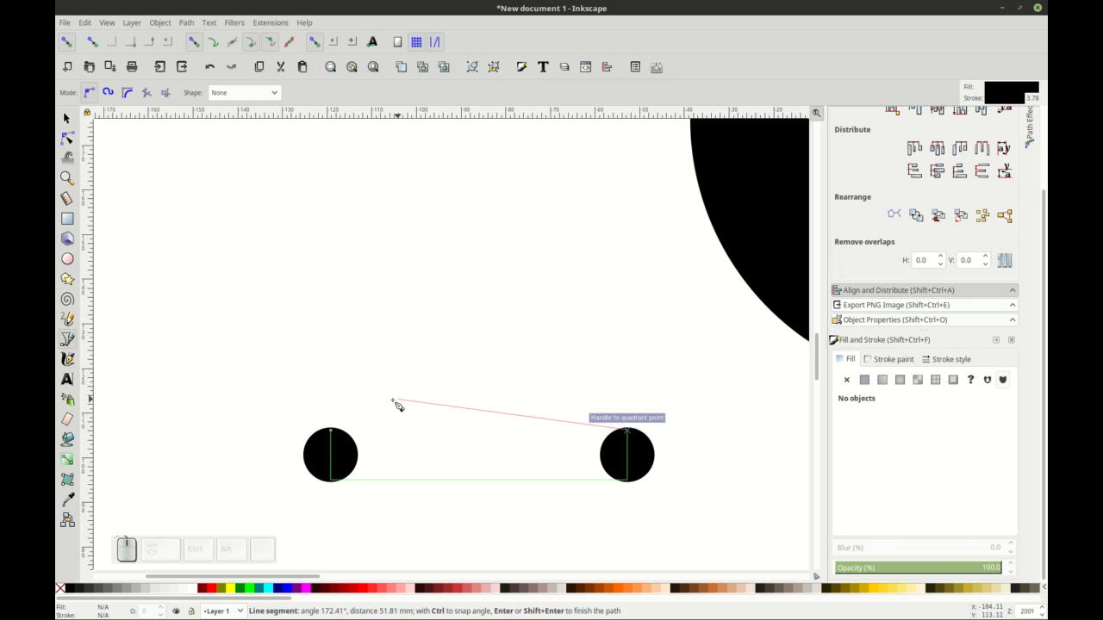
left_click(331, 425)
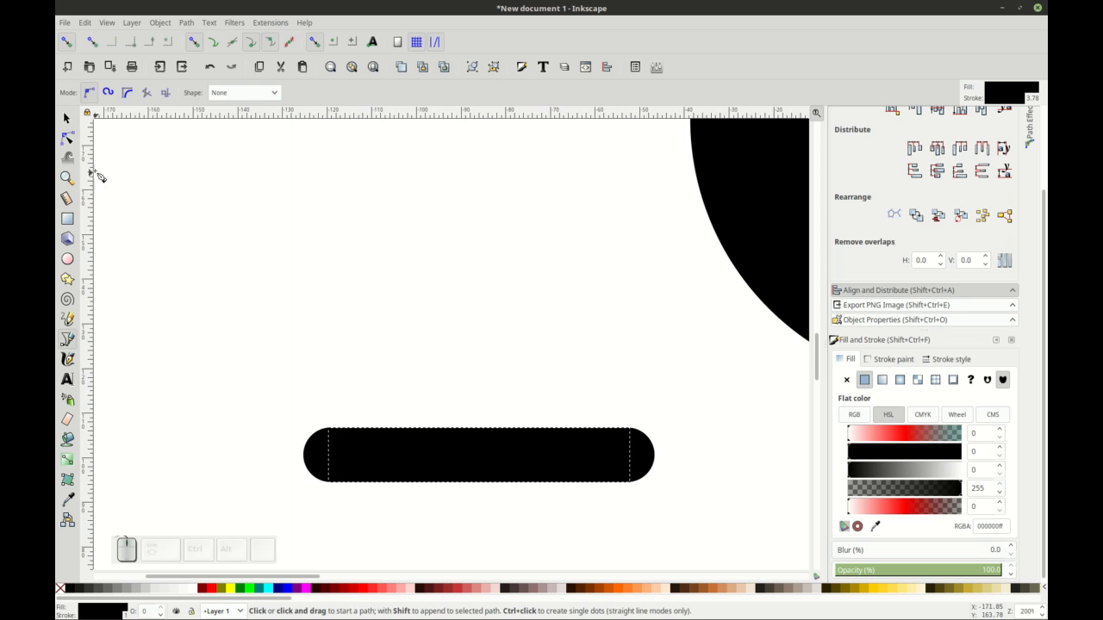
Step: Union the rectangular path with the small circle at its left end
left_click(65, 119)
left_click(319, 464, "shift")
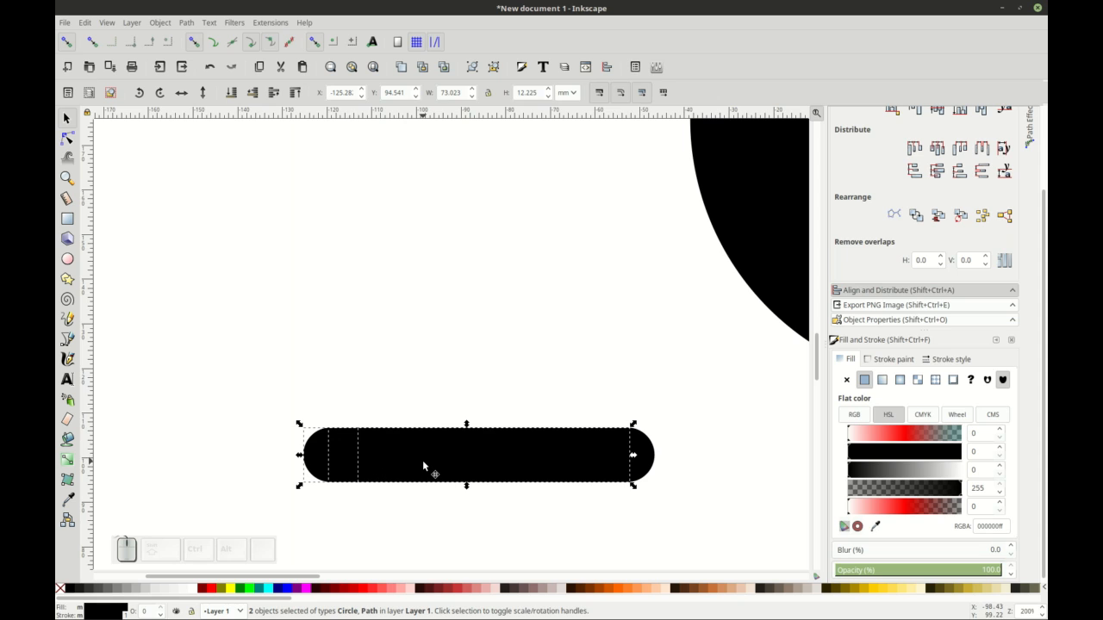
left_click(186, 22)
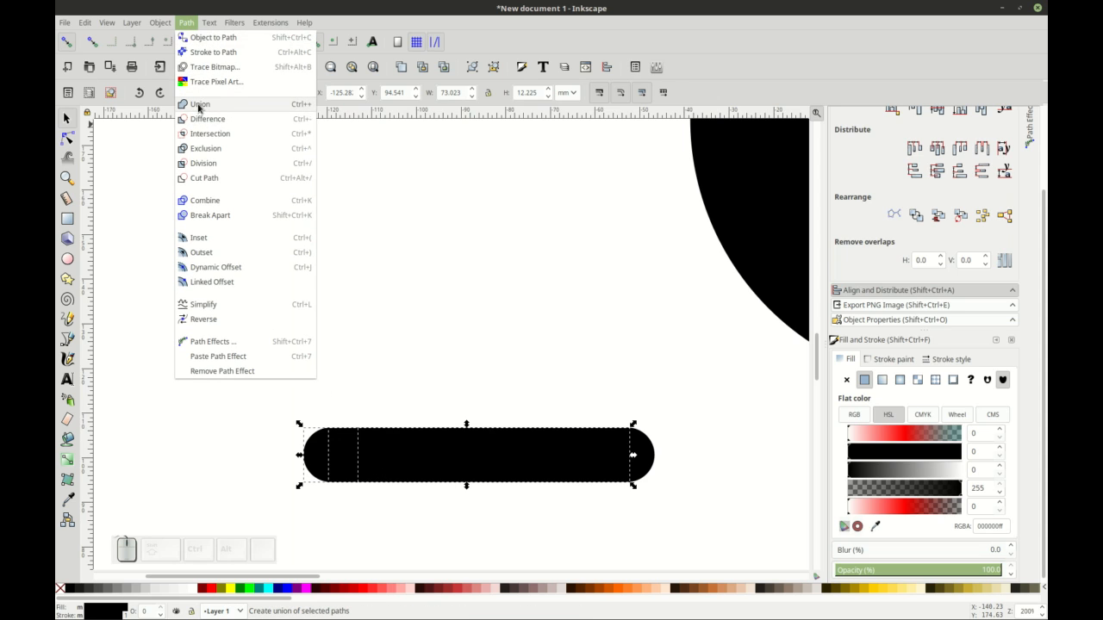
left_click(198, 103)
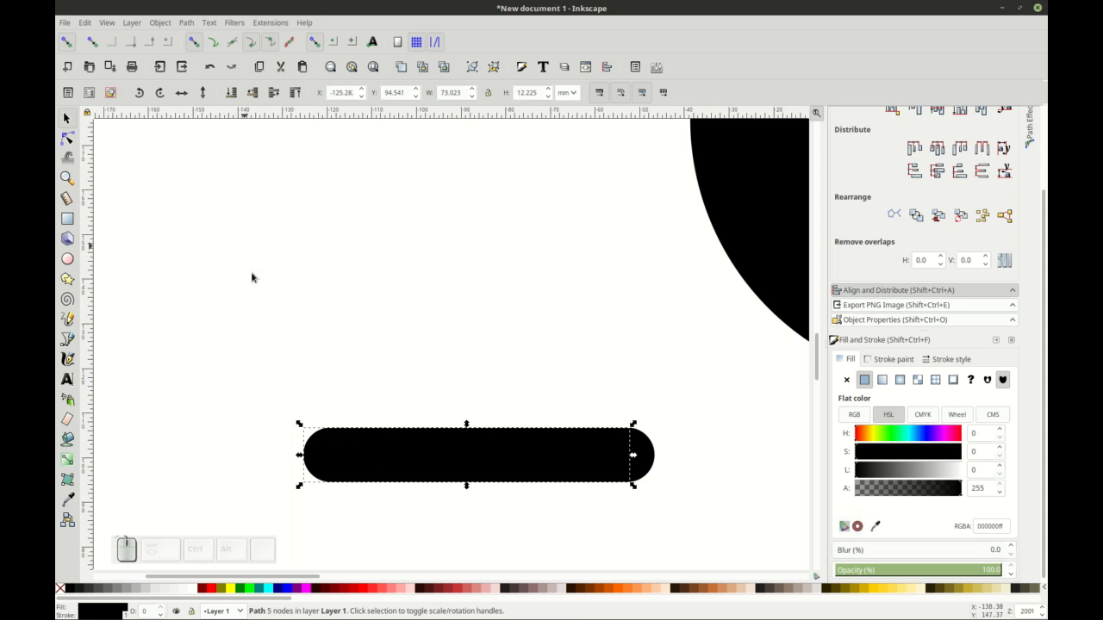
Step: Fill the merged log body with brown 803300 and give its stroke the same brown
left_click(586, 592)
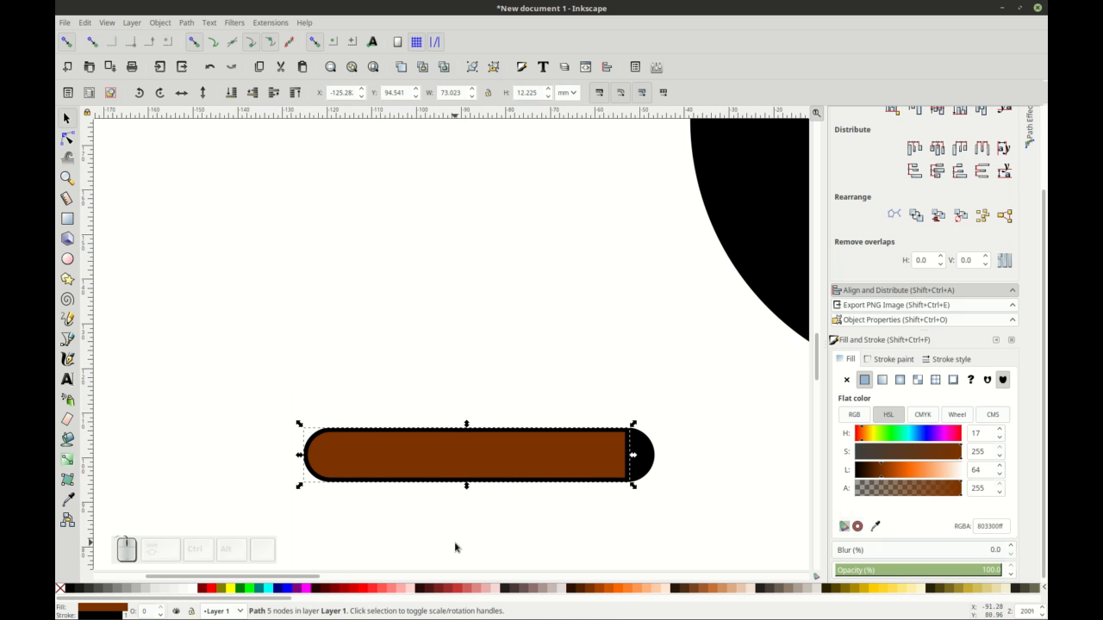
key("alt+Tab")
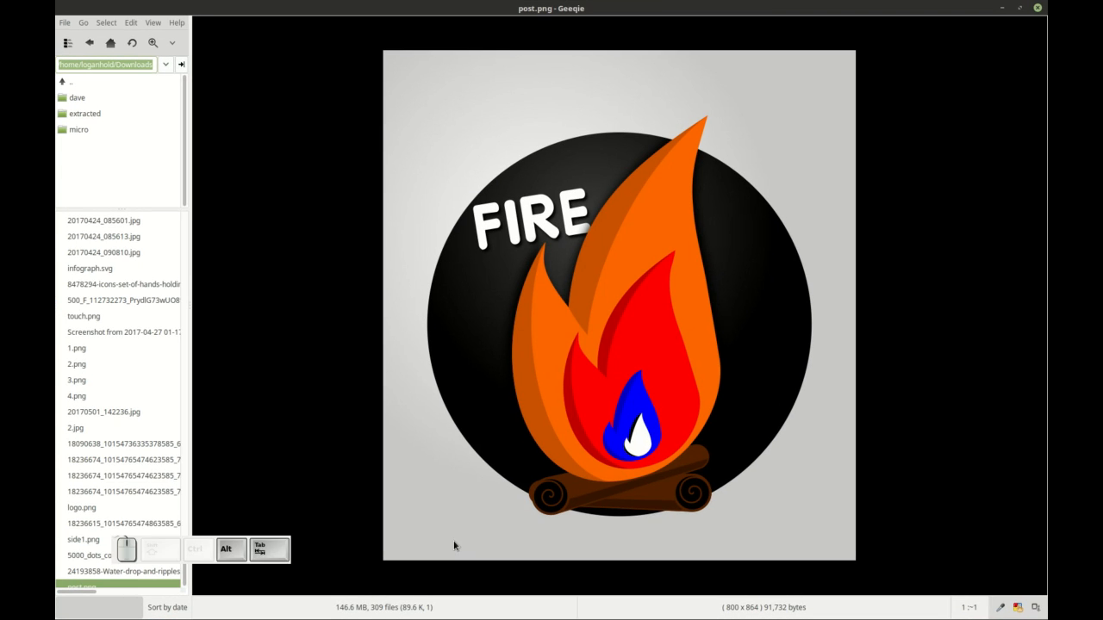
key("alt+Tab")
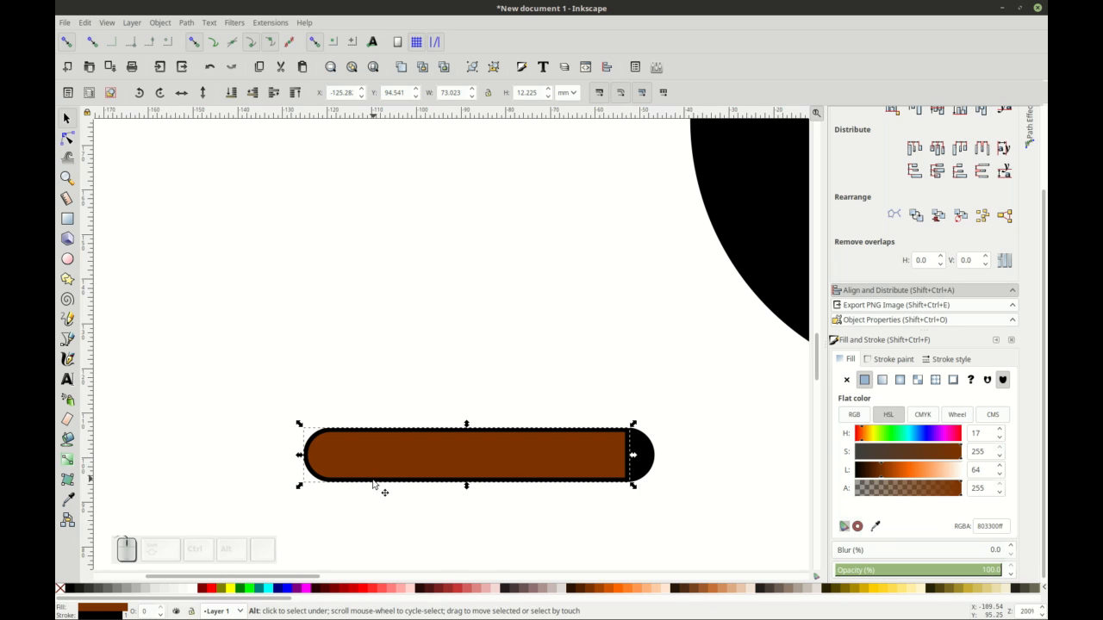
key("d")
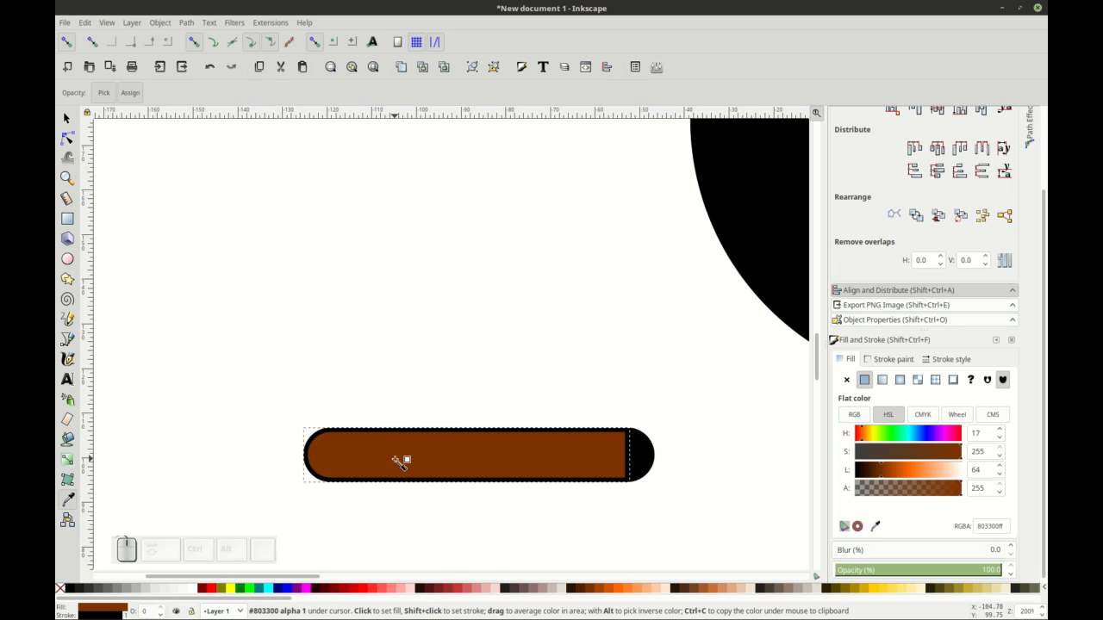
key("shift")
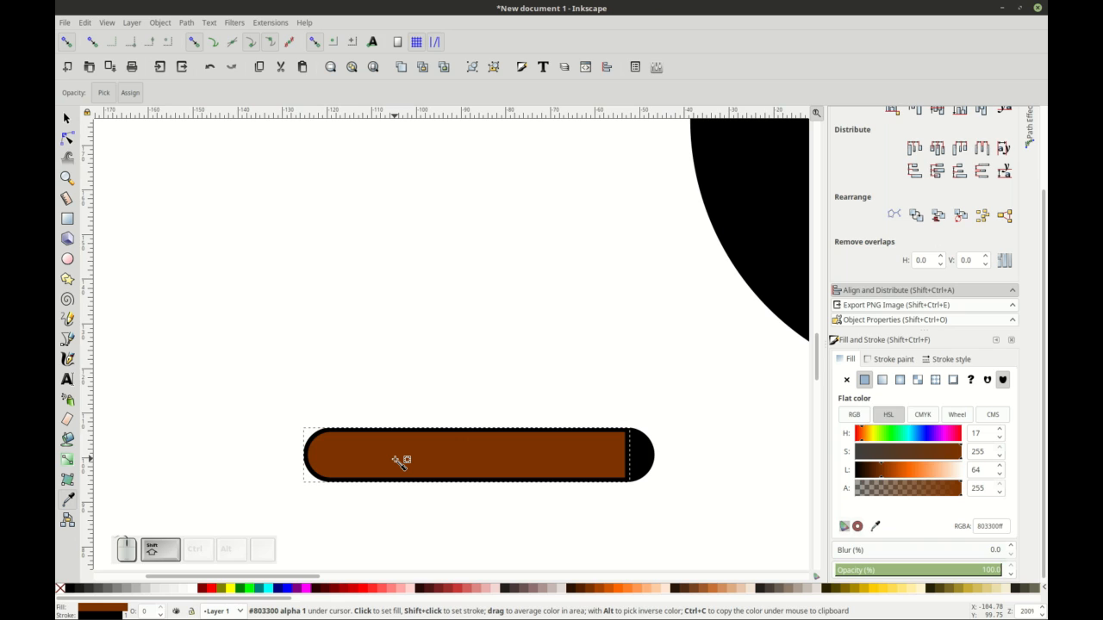
left_click(400, 462, "shift")
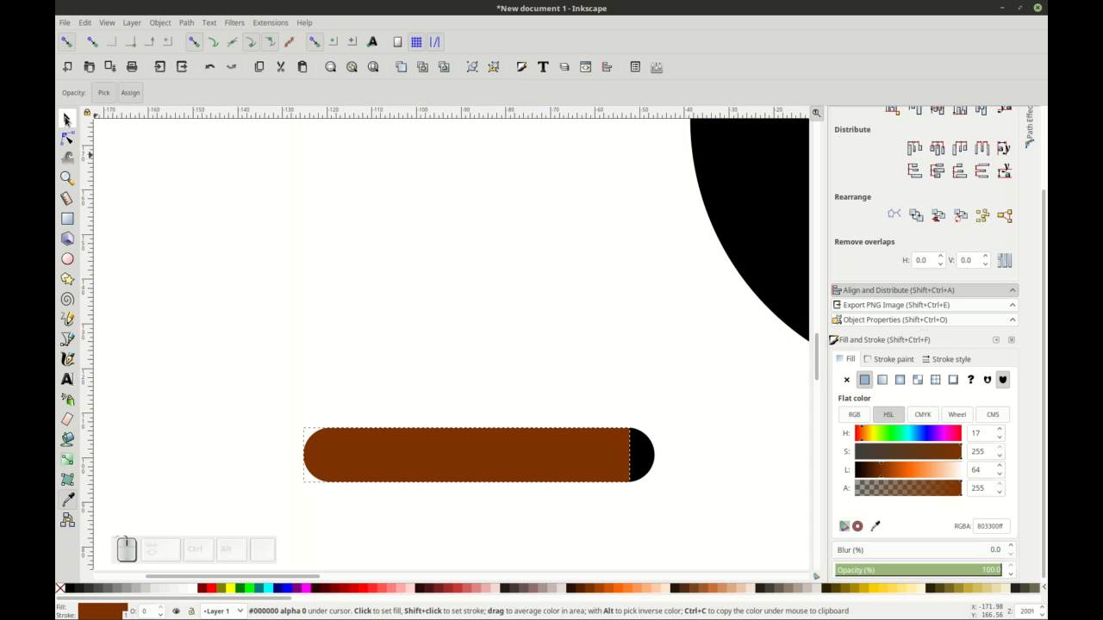
Step: Give the black circle at the log's right end a brown 803300 stroke and raise it above the log body
left_click(67, 118)
left_click(646, 460)
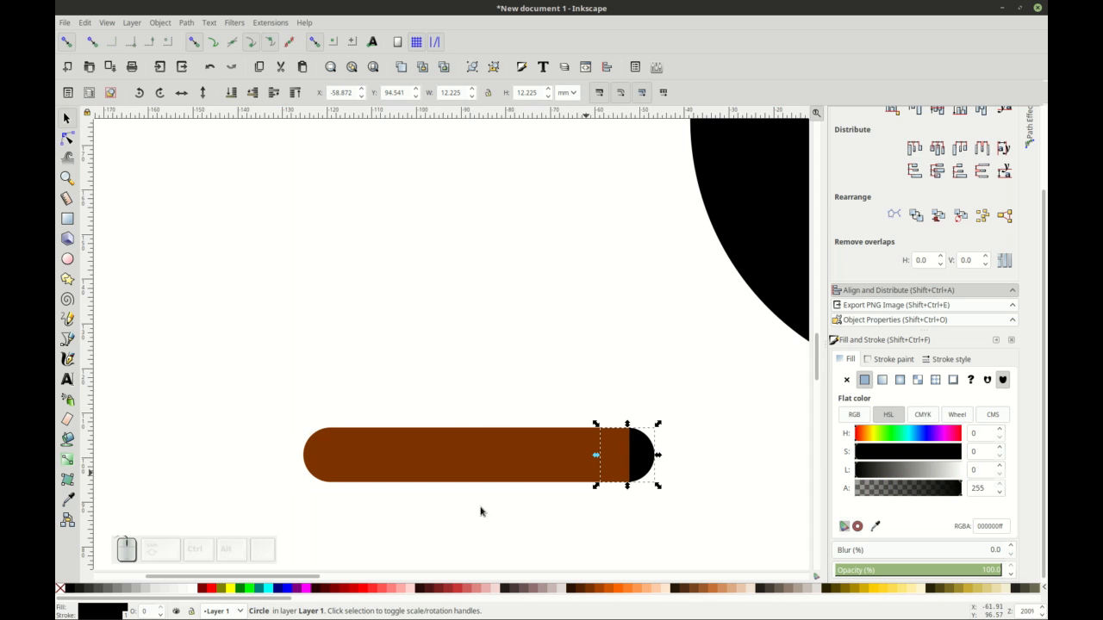
key("d")
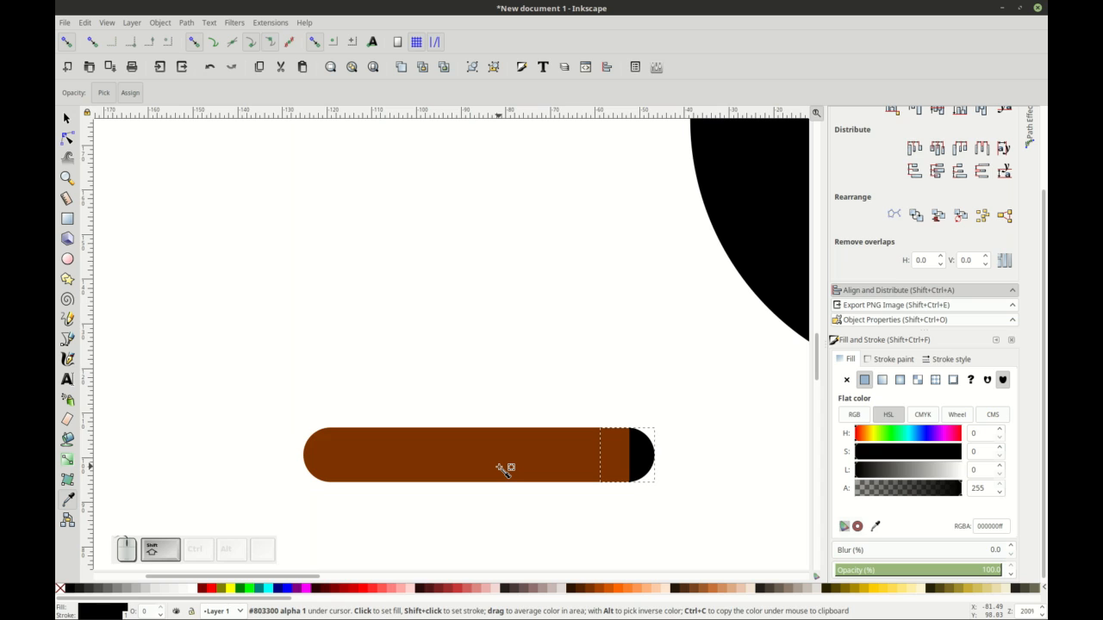
left_click(498, 472, "shift")
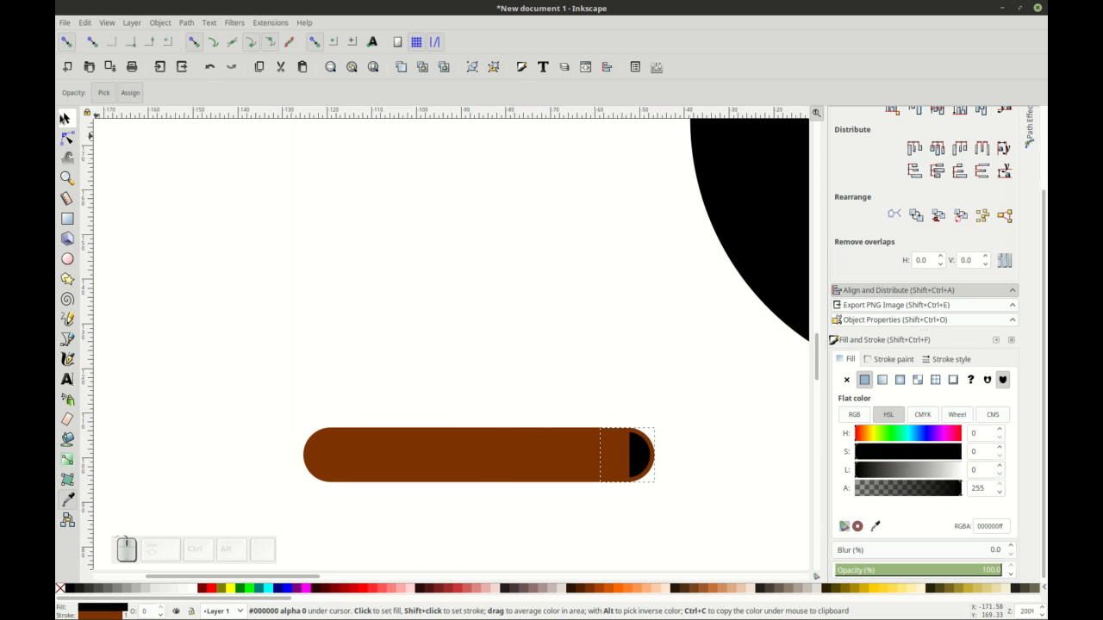
left_click(67, 118)
left_click(296, 93)
left_click(342, 239)
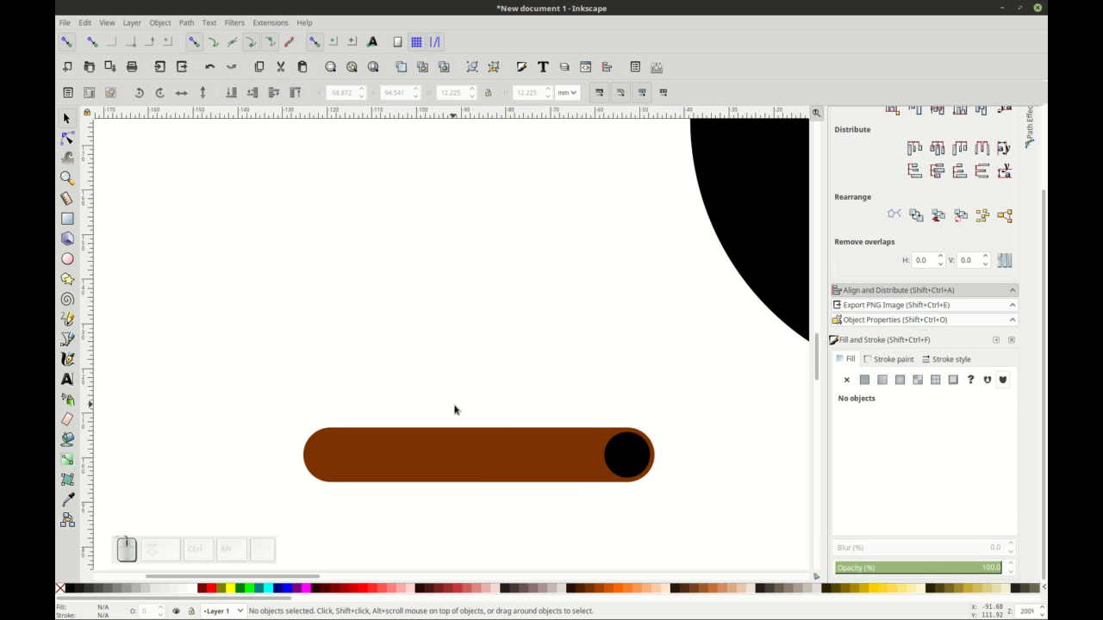
Step: Scale down the three nodes at the log body's left end uniformly about their centre so the log tapers
scroll(457, 437, "down", 2, "ctrl")
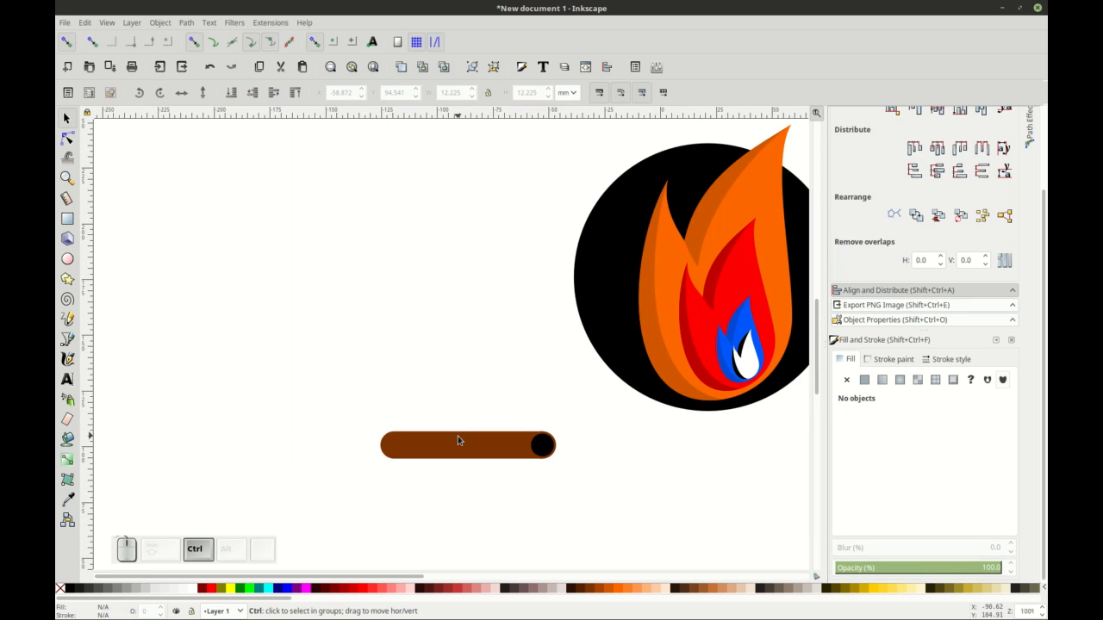
left_click(66, 140)
left_click_drag(337, 394, 425, 485)
left_click(415, 454)
left_click_drag(342, 373, 431, 489)
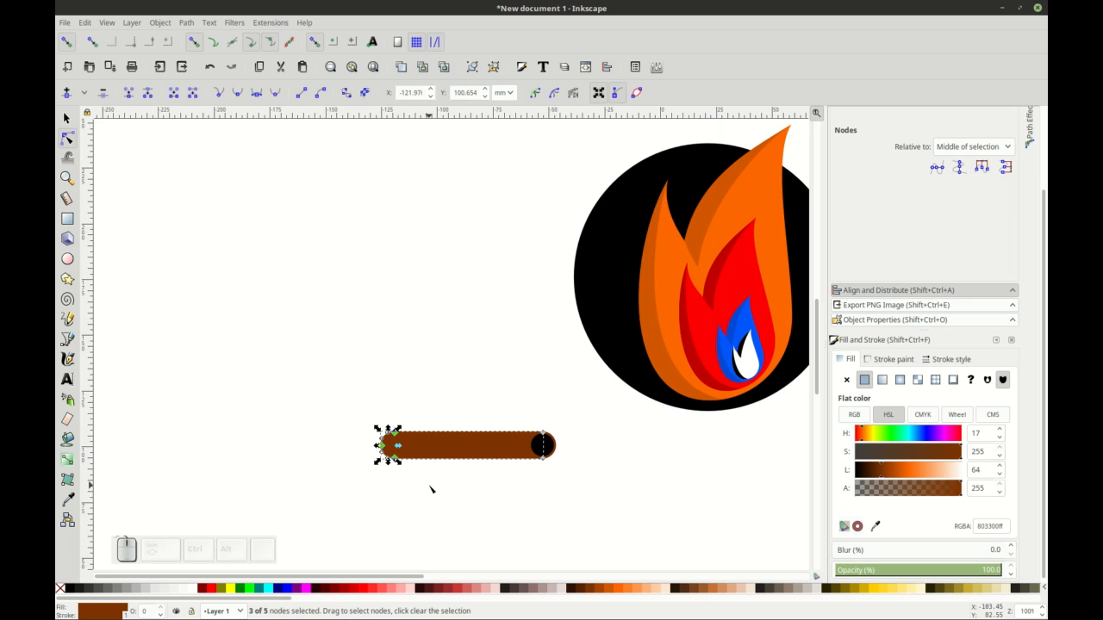
left_click(600, 93)
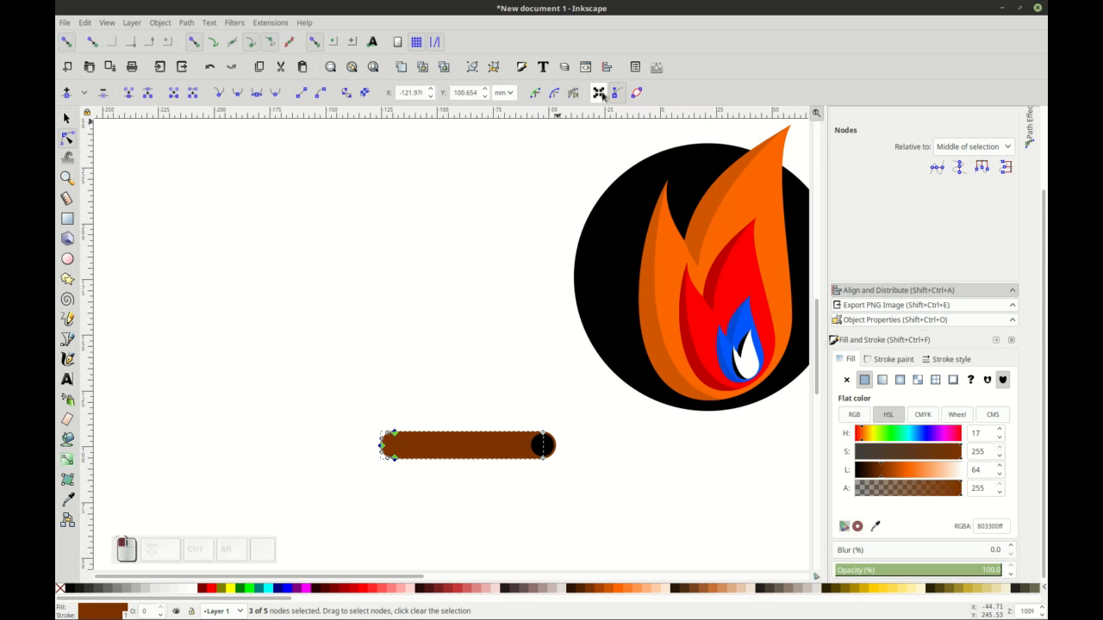
scroll(402, 443, "up", 2)
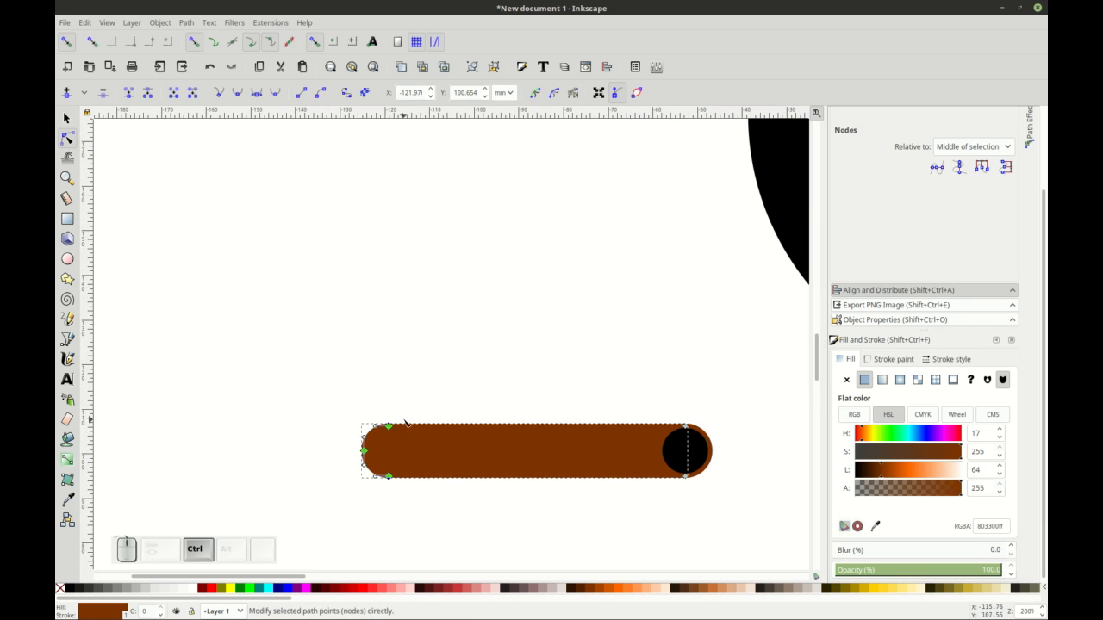
left_click(599, 92)
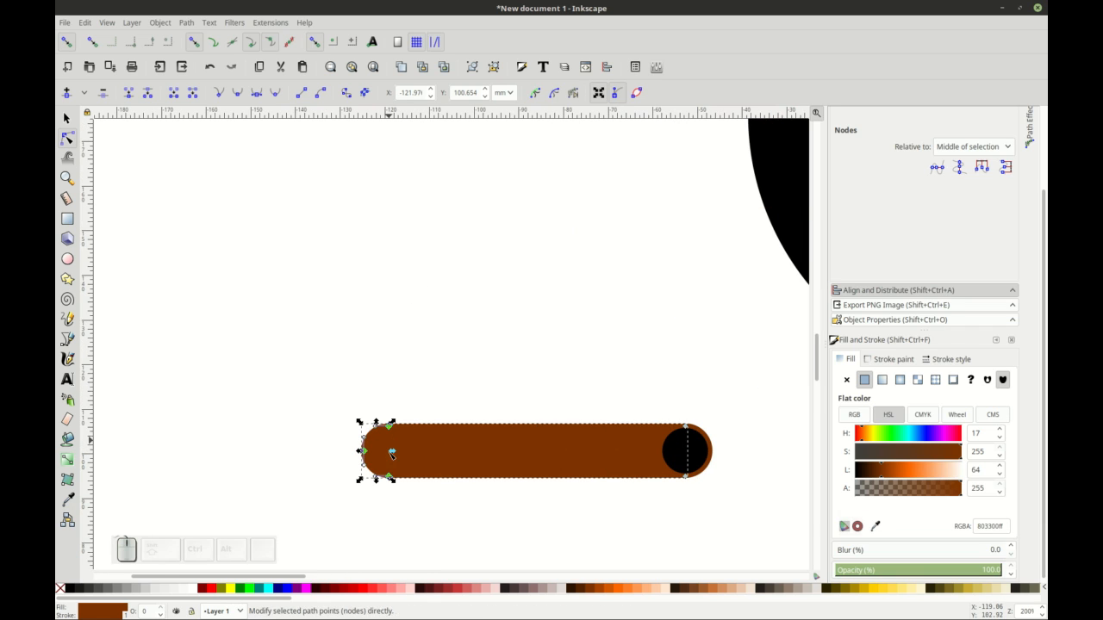
scroll(390, 439, "up", 2)
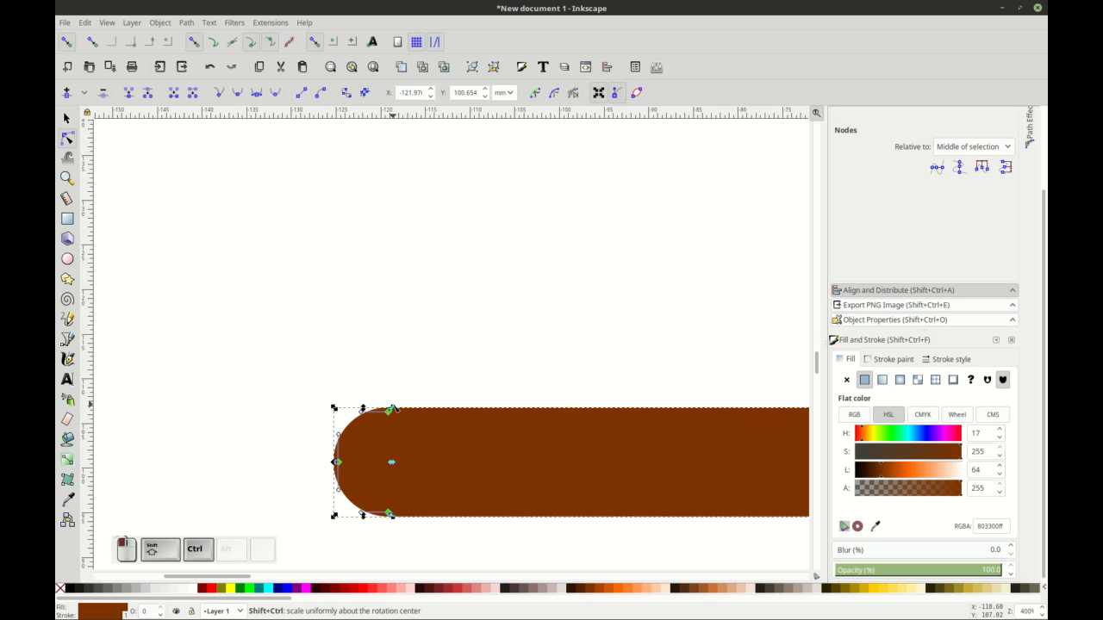
mouse_move(393, 410)
left_mouse_down()
mouse_move(390, 423)
mouse_move(385, 401)
left_mouse_up()
left_click(372, 376)
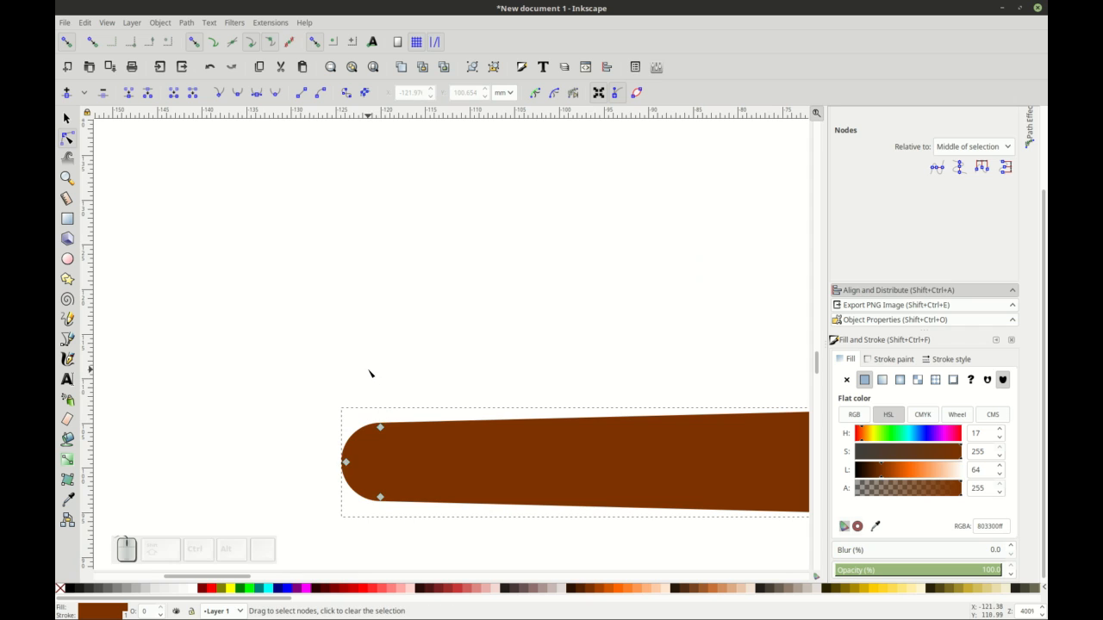
left_click(370, 362)
scroll(371, 362, "down", 2)
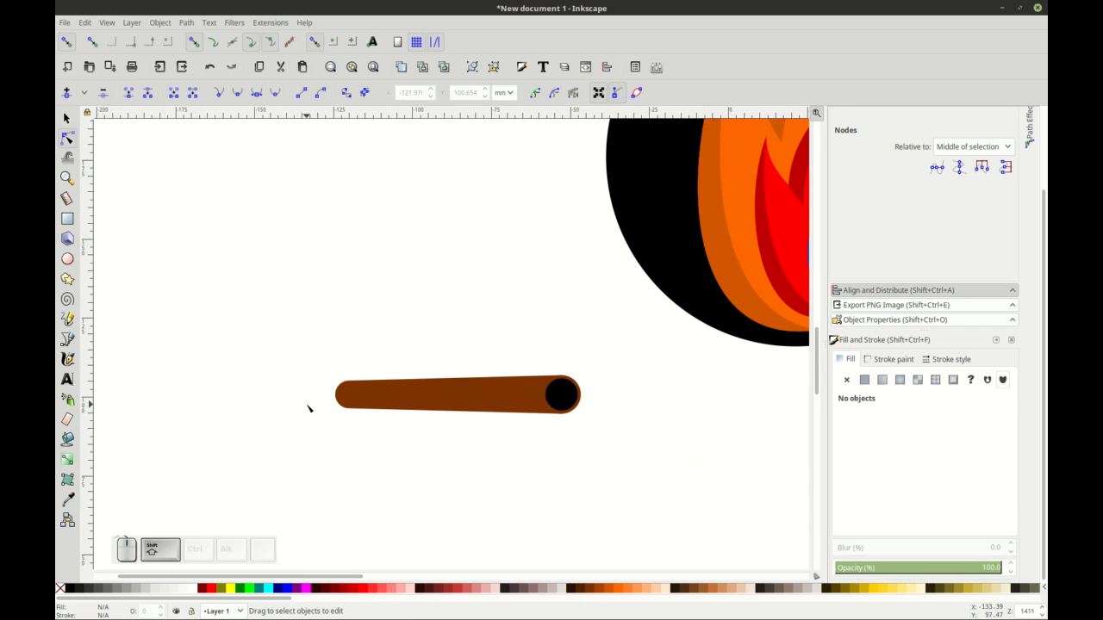
Step: Shorten the log by moving its left-end nodes about 13 mm horizontally toward the right end
scroll(308, 408, "down", 2)
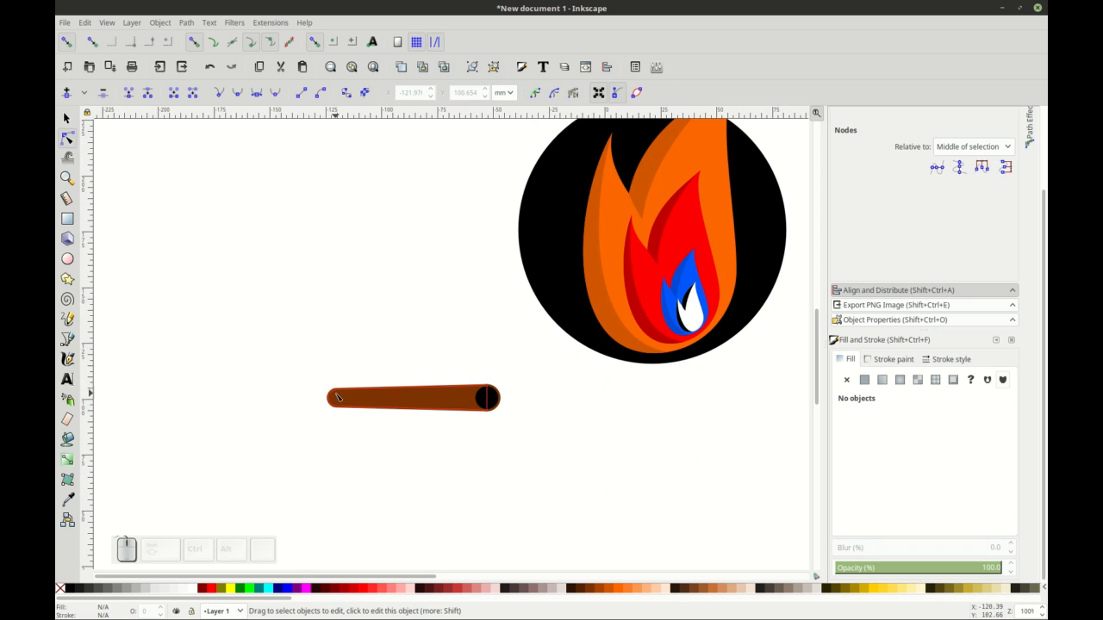
left_click(336, 397)
left_click_drag(309, 374, 363, 406)
key("ctrl")
left_click(313, 412, "ctrl")
left_click(313, 412, "ctrl")
scroll(314, 412, "down", 1)
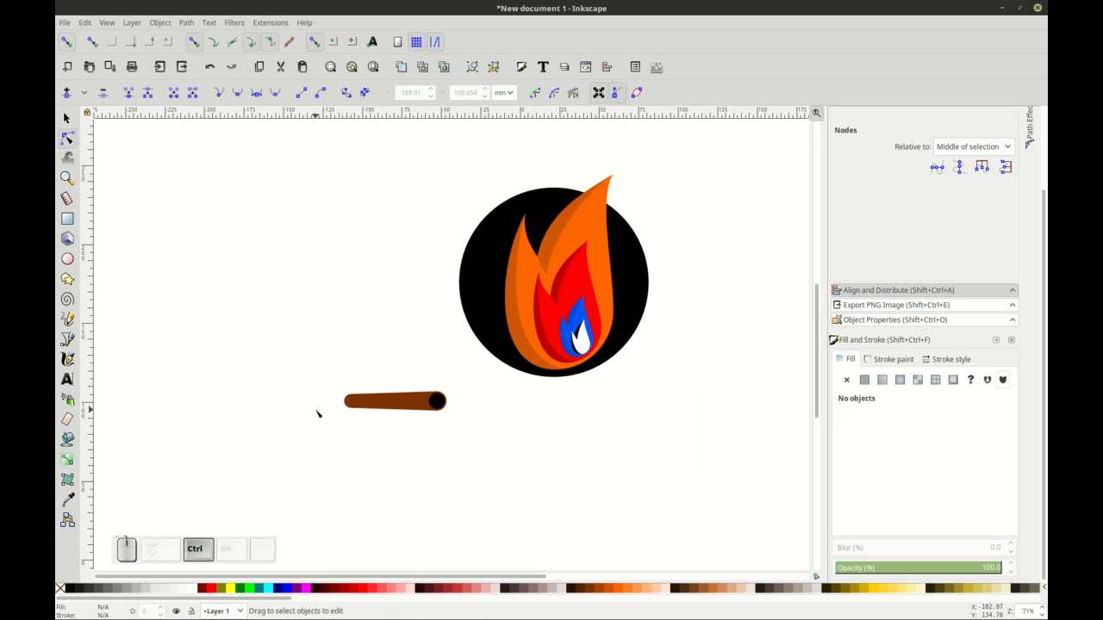
scroll(393, 428, "up", 1)
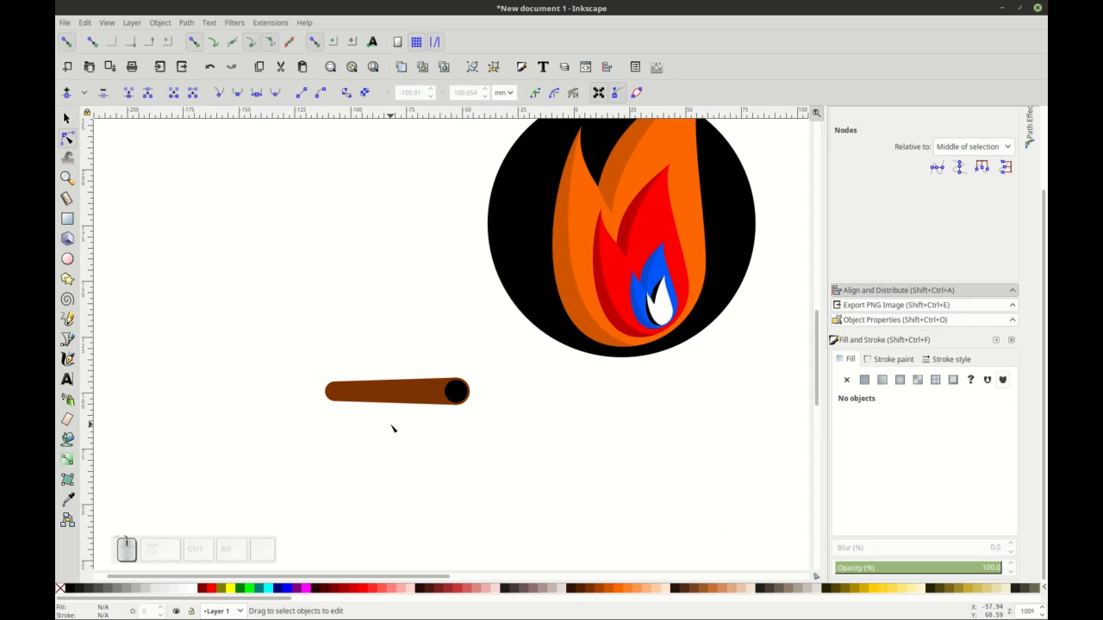
scroll(392, 422, "down", 1, "ctrl")
scroll(390, 421, "up", 1, "ctrl")
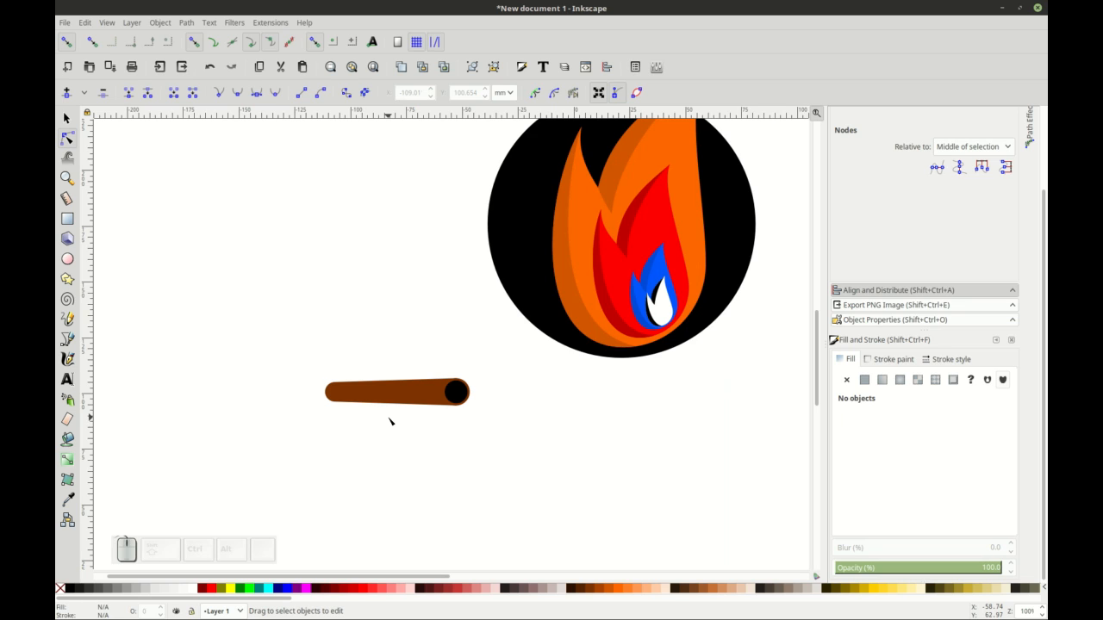
Step: Draw a 1.90-turn spiral about 9.7 mm wide below the log's right end, with a 0.5 stroke width
left_click(68, 299)
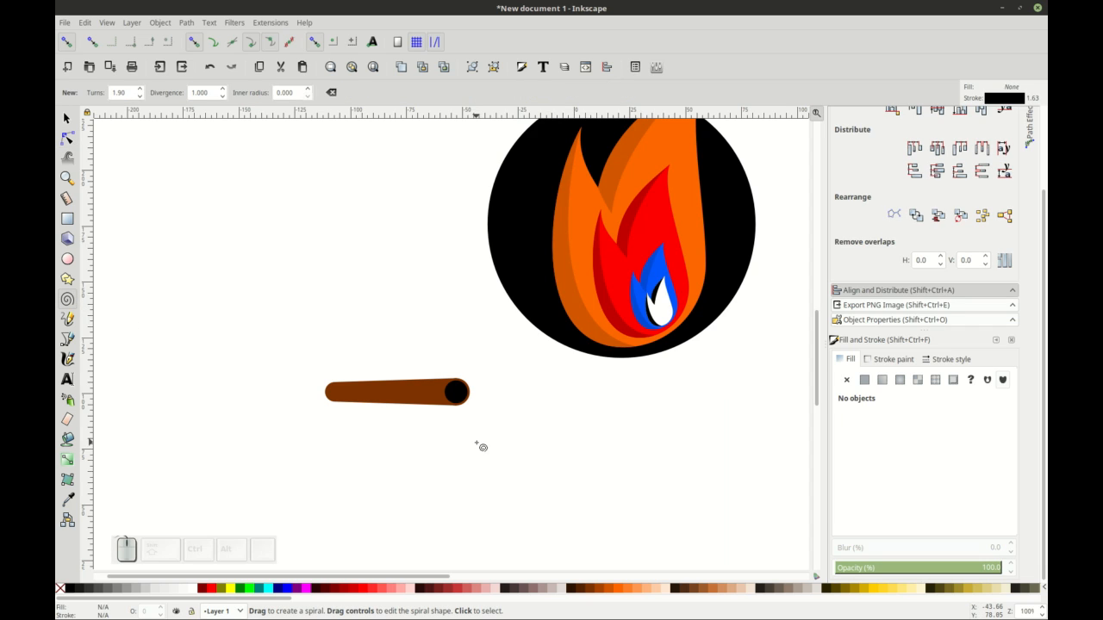
scroll(474, 411, "up", 1, "ctrl")
left_click_drag(447, 426, 466, 444)
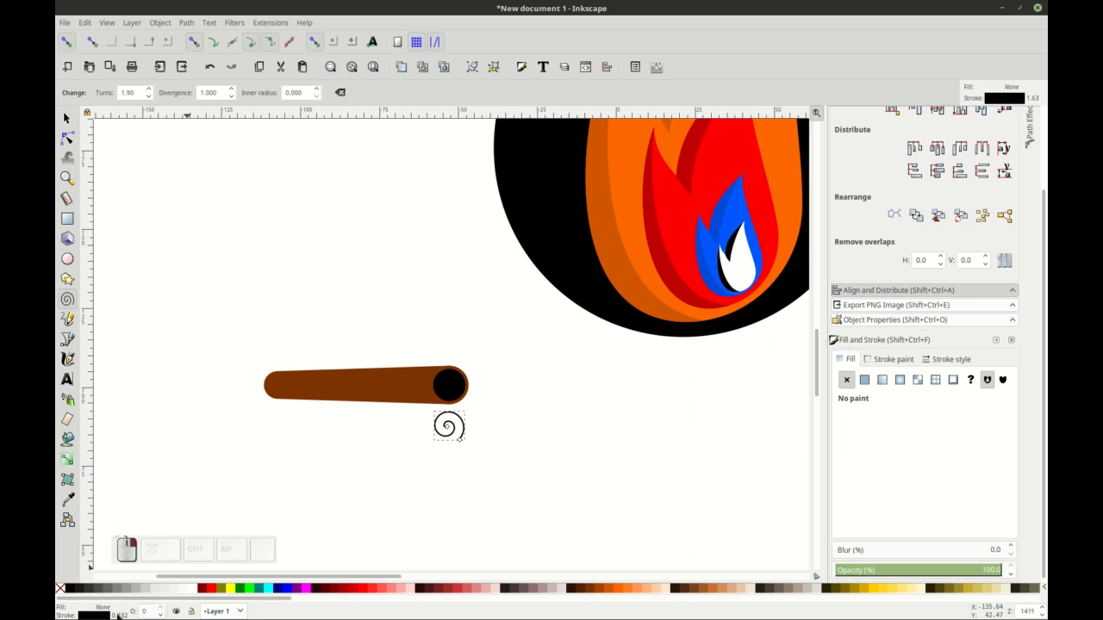
scroll(470, 419, "up", 1)
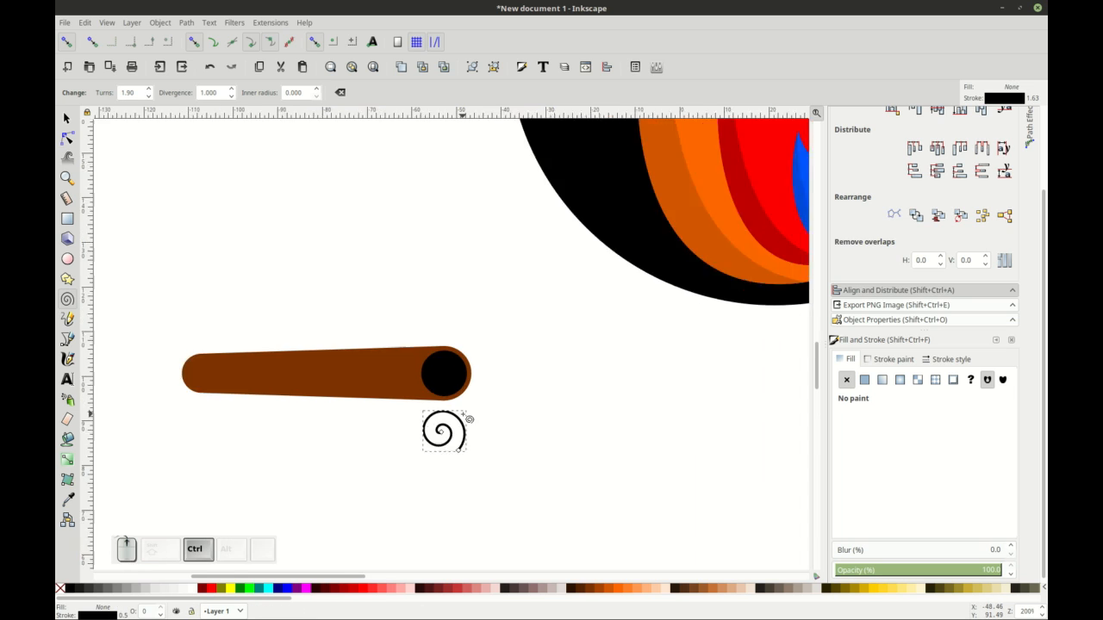
scroll(470, 419, "up", 2)
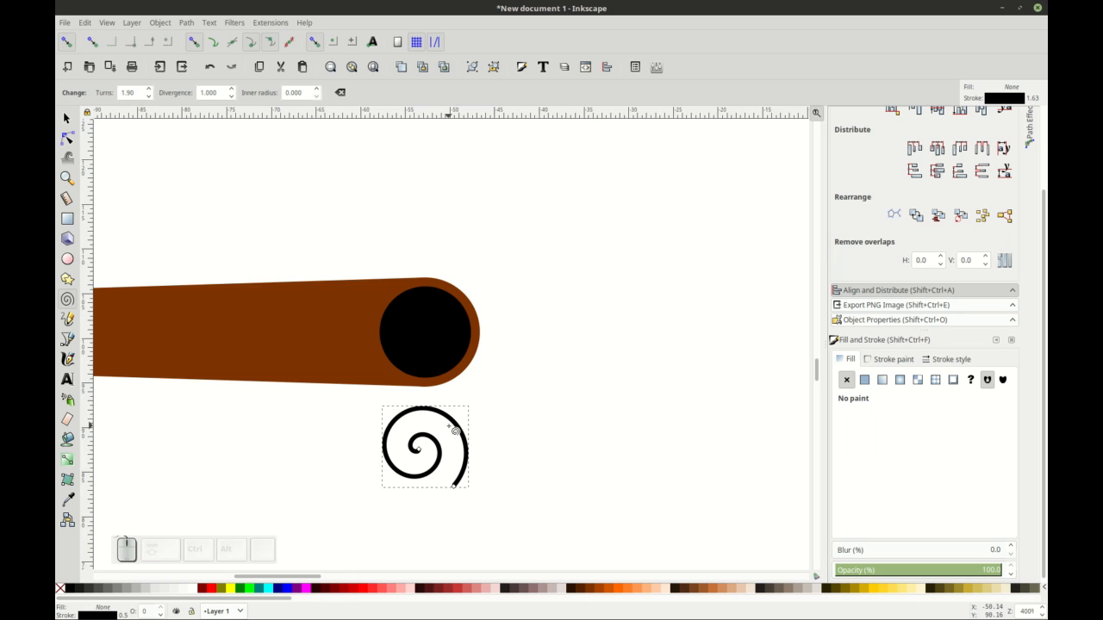
Step: Move the spiral onto the black circle at the log's end and give its stroke brown 803300
left_click(68, 118)
left_click(405, 417)
left_click_drag(405, 417, 412, 299)
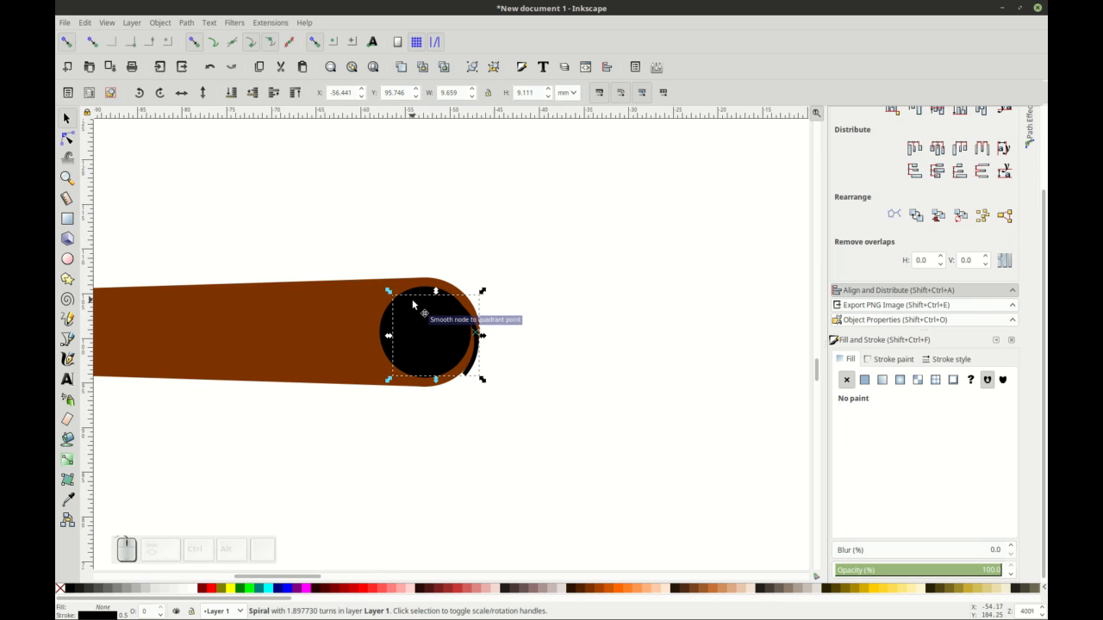
key("d")
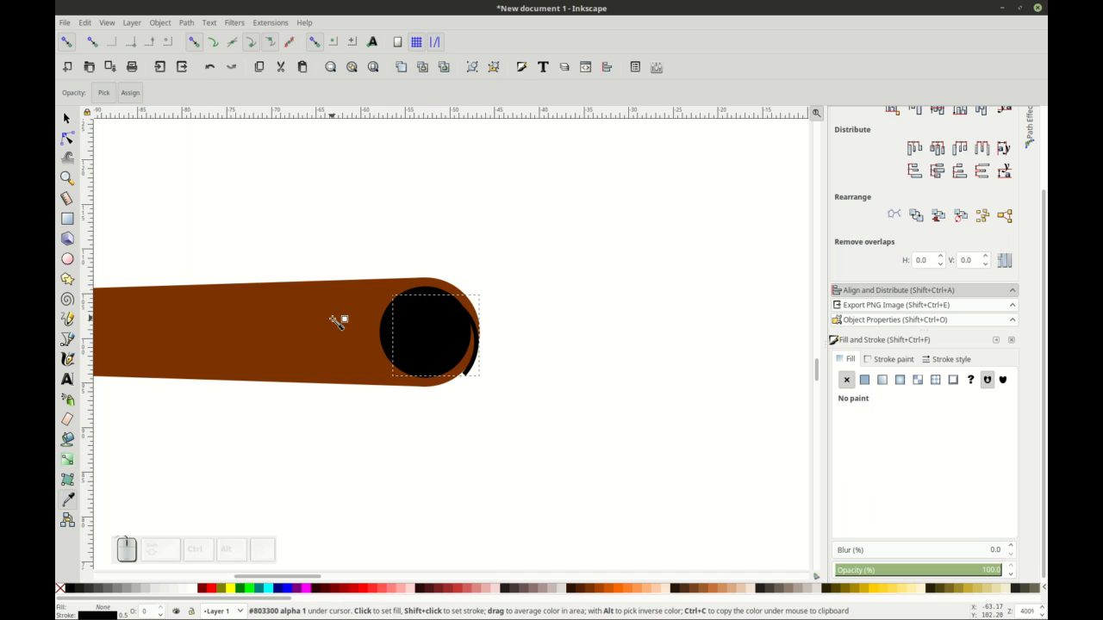
key("shift")
left_click(333, 326, "shift")
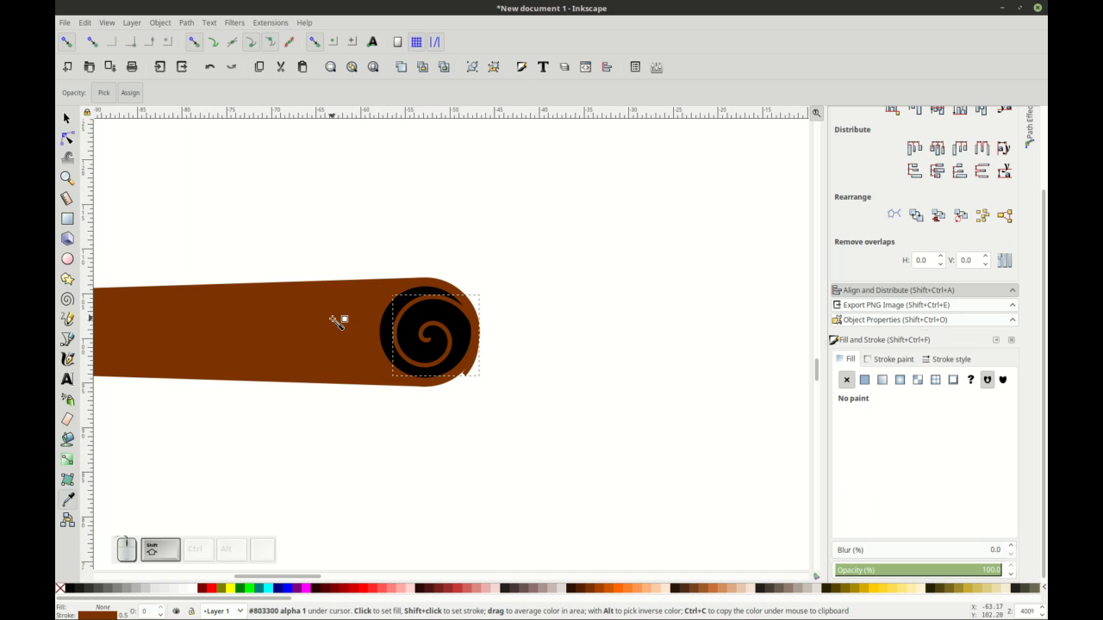
Step: Duplicate the black circle at the log's right end in place
left_click(68, 118)
left_click(430, 319)
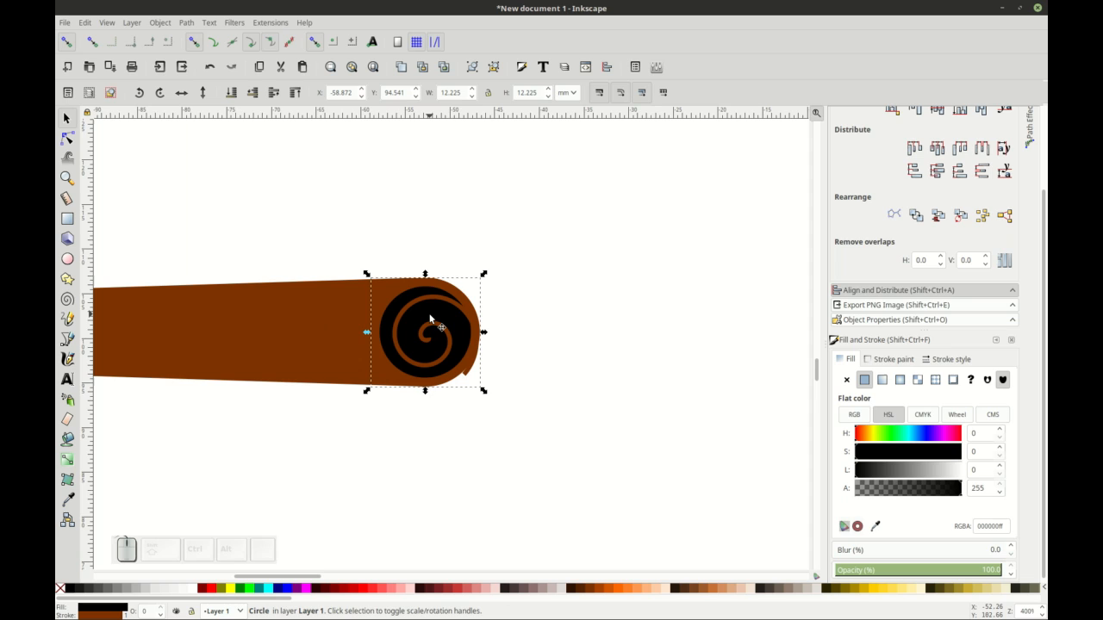
key("ctrl+d")
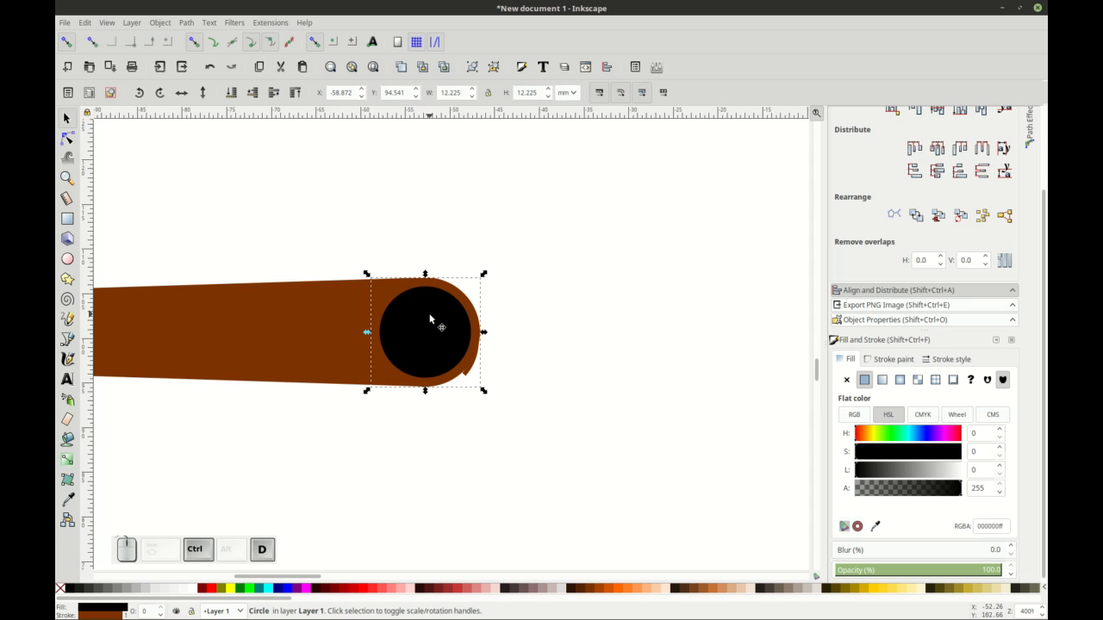
Step: Try to intersect the duplicated end circle with the spiral
scroll(478, 382, "up", 6)
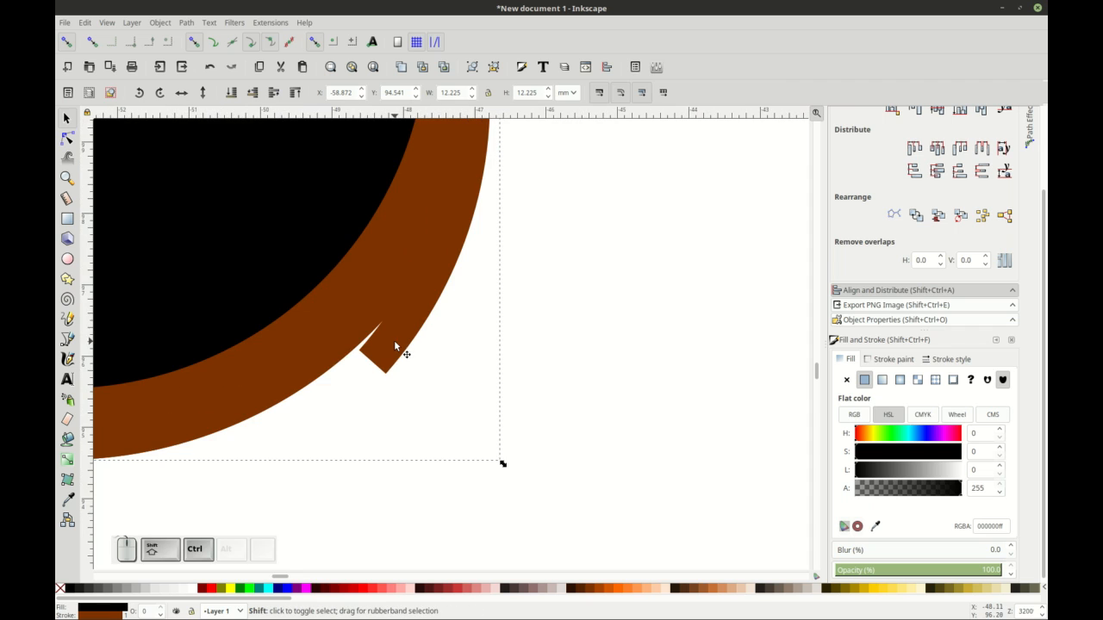
left_click(384, 346, "shift")
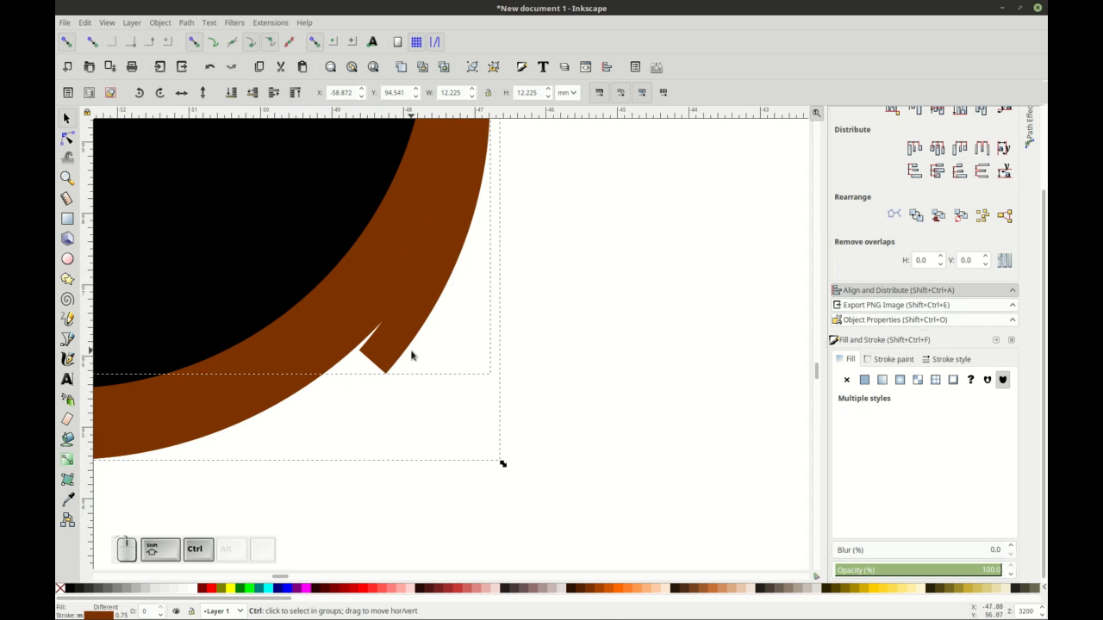
key("3")
left_click(435, 318)
scroll(420, 355, "up", 3)
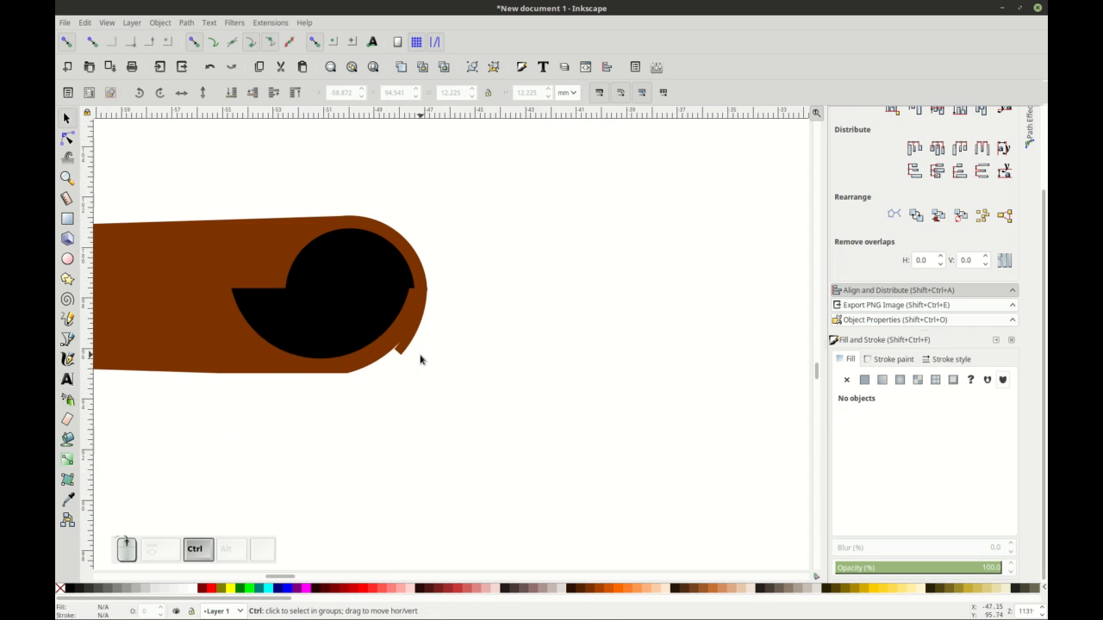
Step: Raise the spiral above the duplicated circle and convert its stroke to a path
left_click(392, 340)
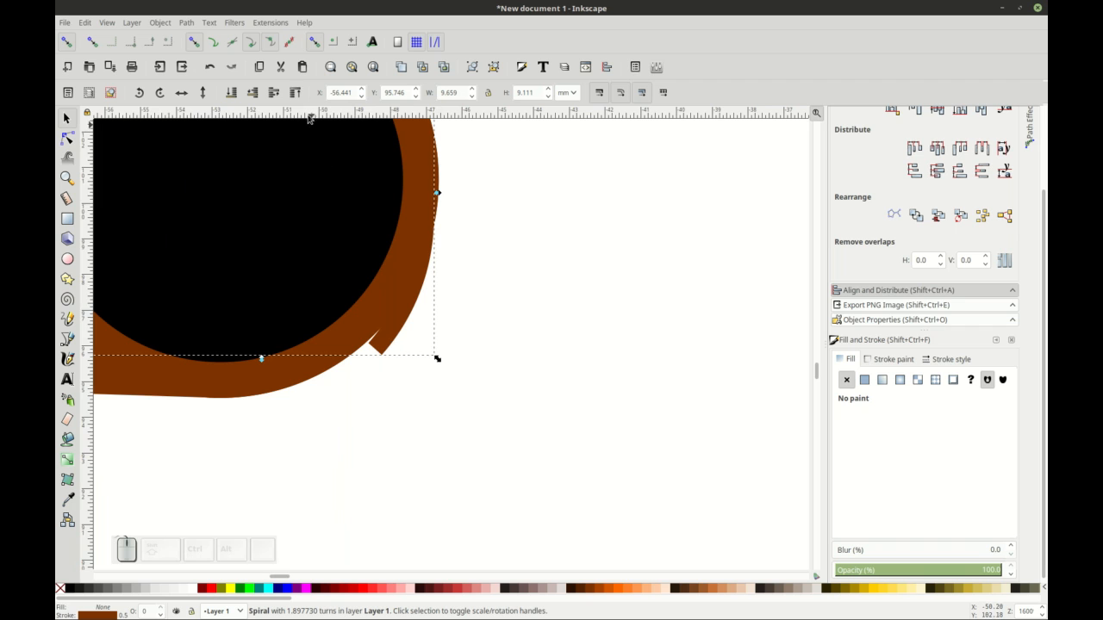
scroll(535, 328, "up", 1)
left_click_drag(301, 221, 346, 208)
key("ctrl+z")
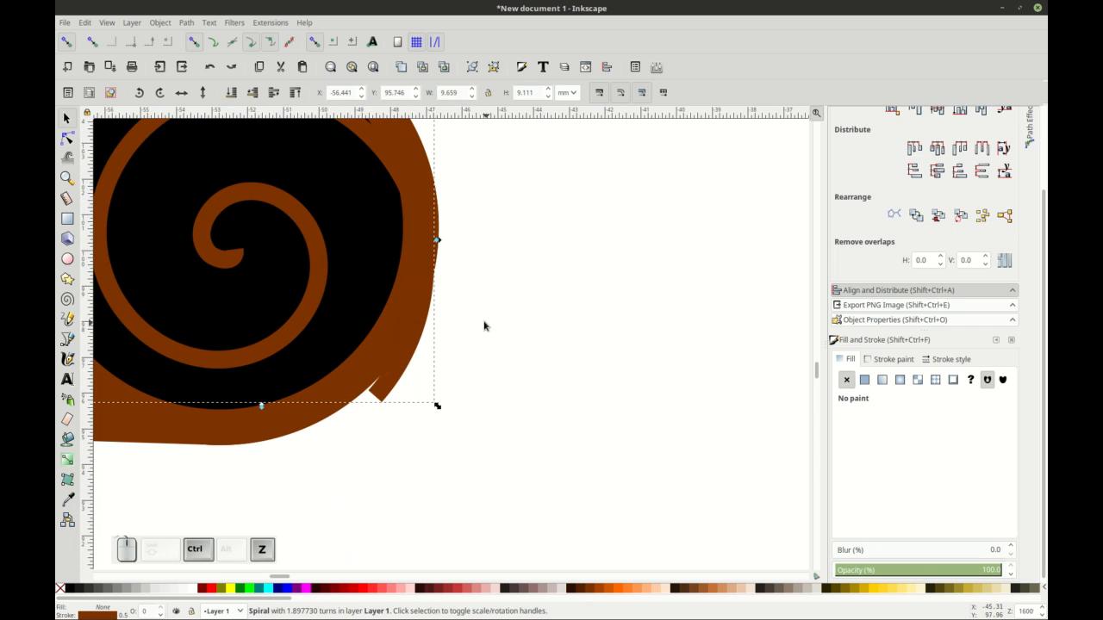
scroll(483, 317, "down", 1)
left_click(187, 23)
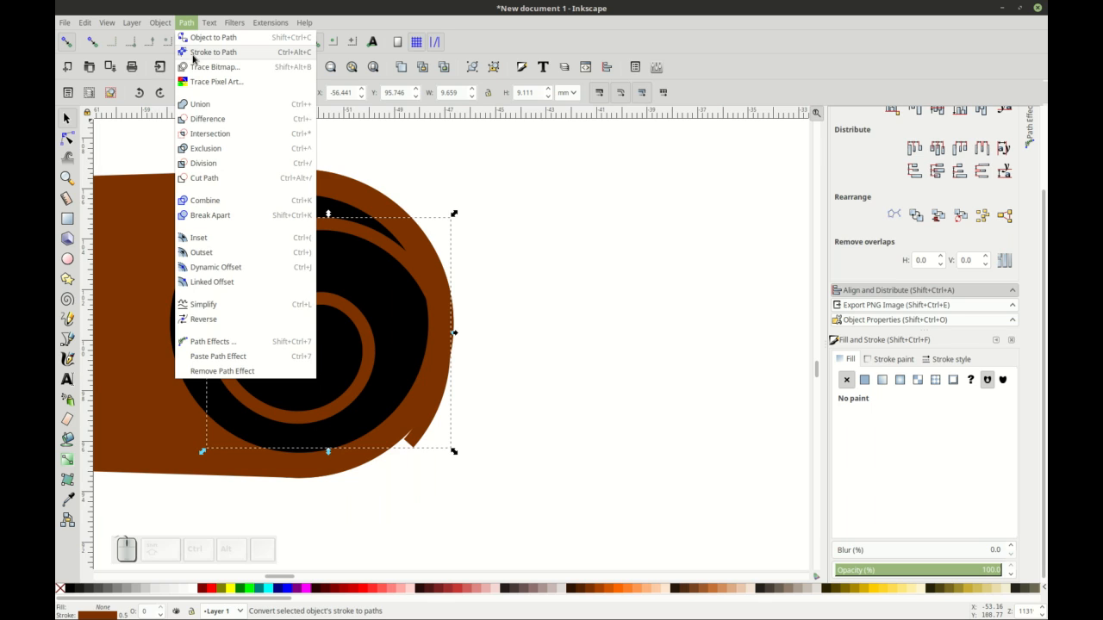
left_click(193, 53)
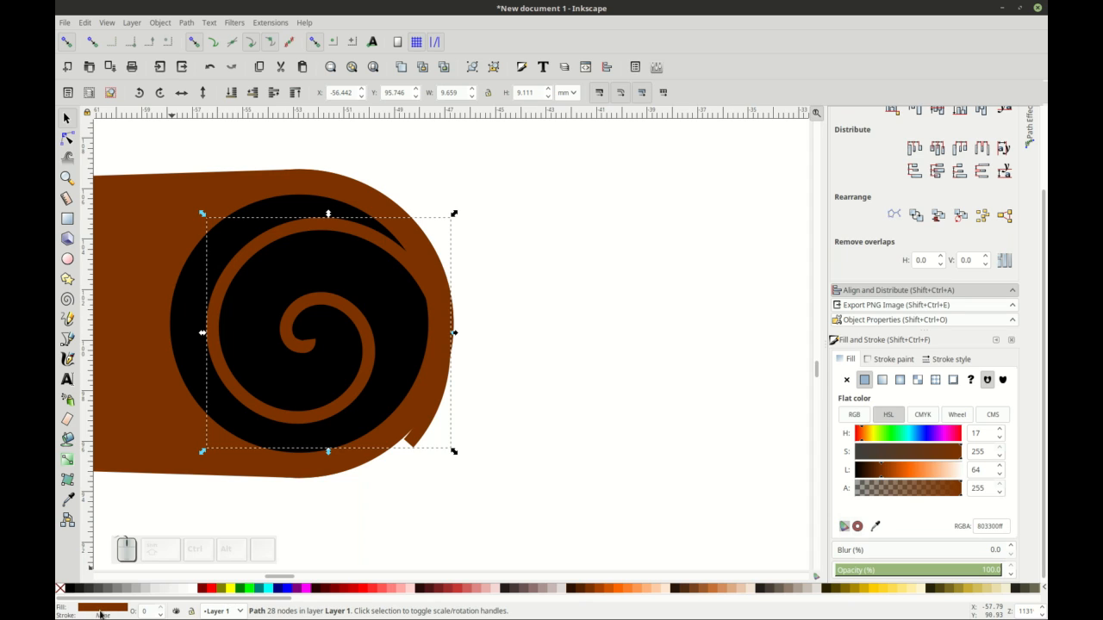
Step: Lower the spiral path one level and intersect it with the duplicated end circle to trim its protruding tail
left_click(253, 92)
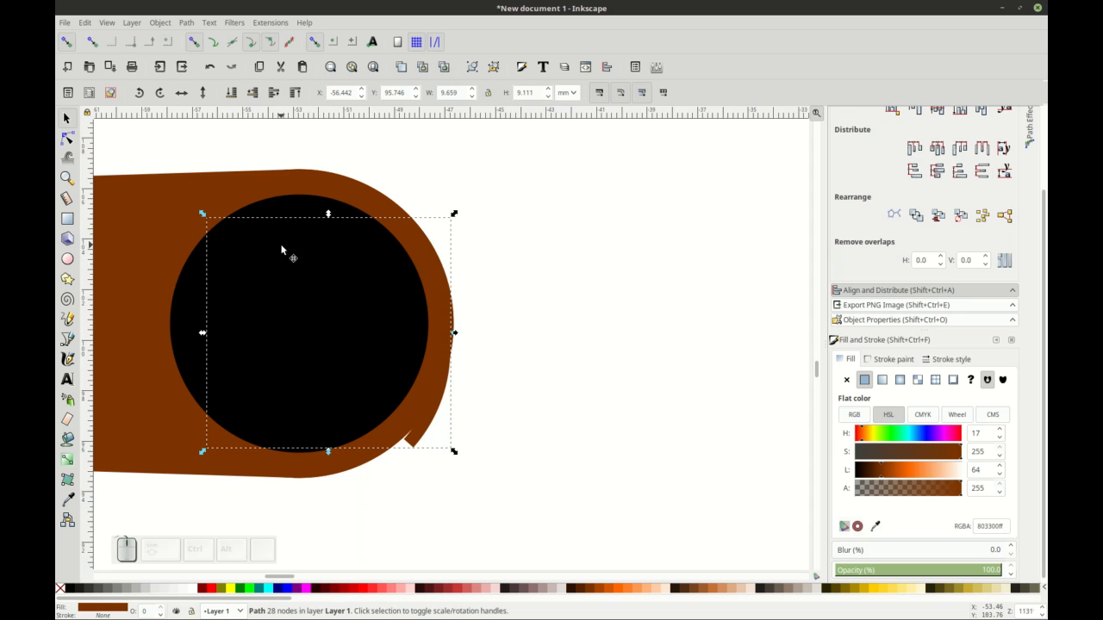
left_click(335, 338, "shift")
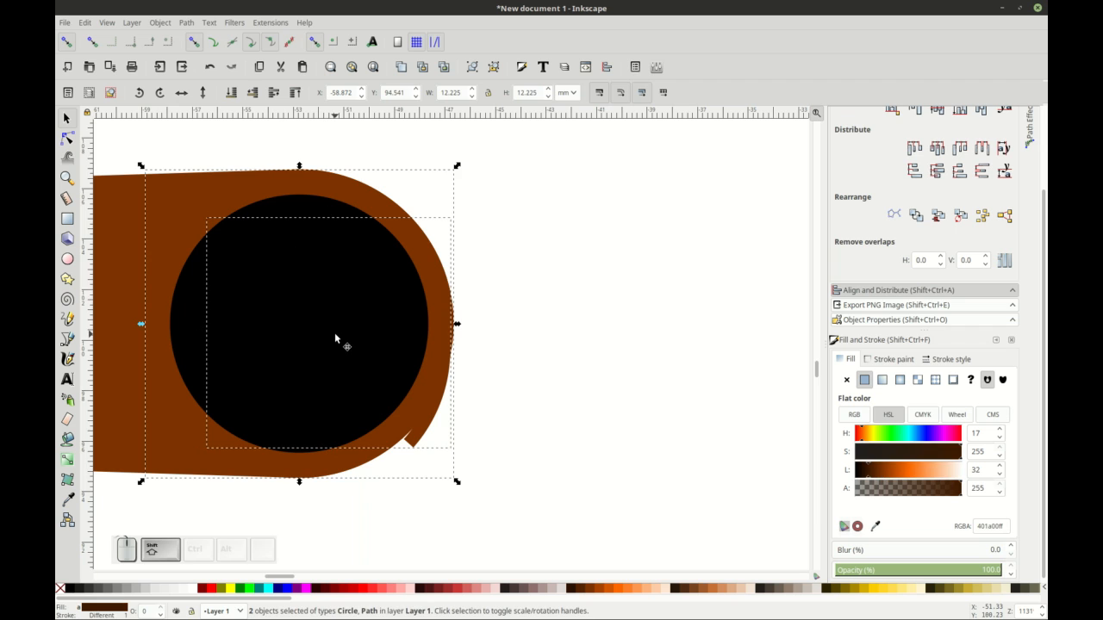
left_click(185, 22)
left_click(217, 133)
left_click(506, 320)
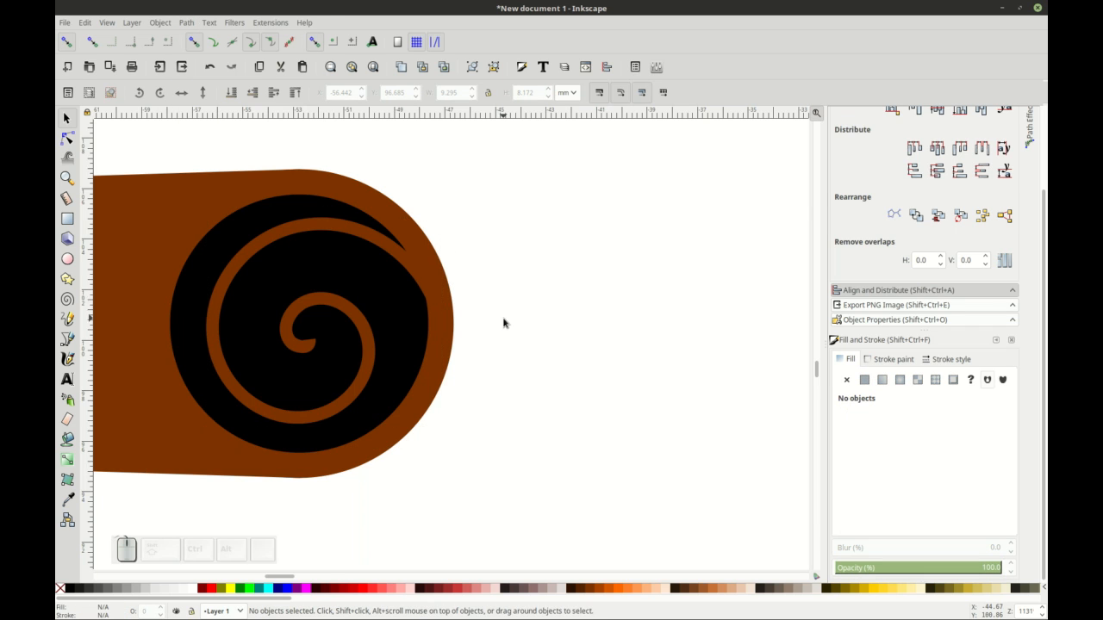
Step: Duplicate the brown log body and move the copy straight down so it overlaps the log's lower half
scroll(520, 367, "down", 6, "ctrl")
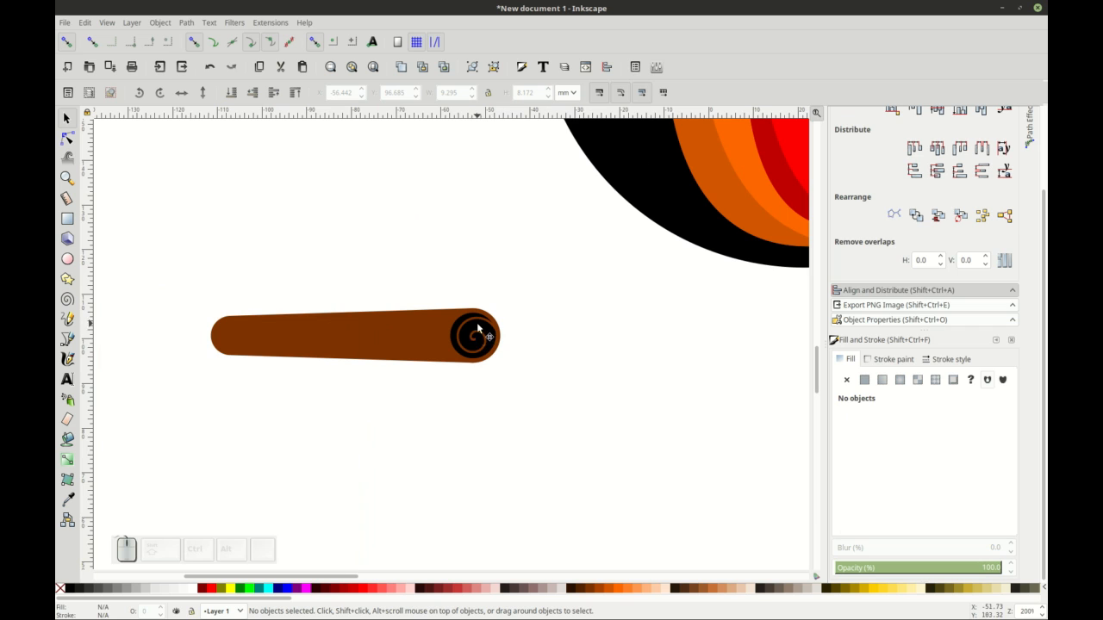
scroll(488, 429, "down", 1)
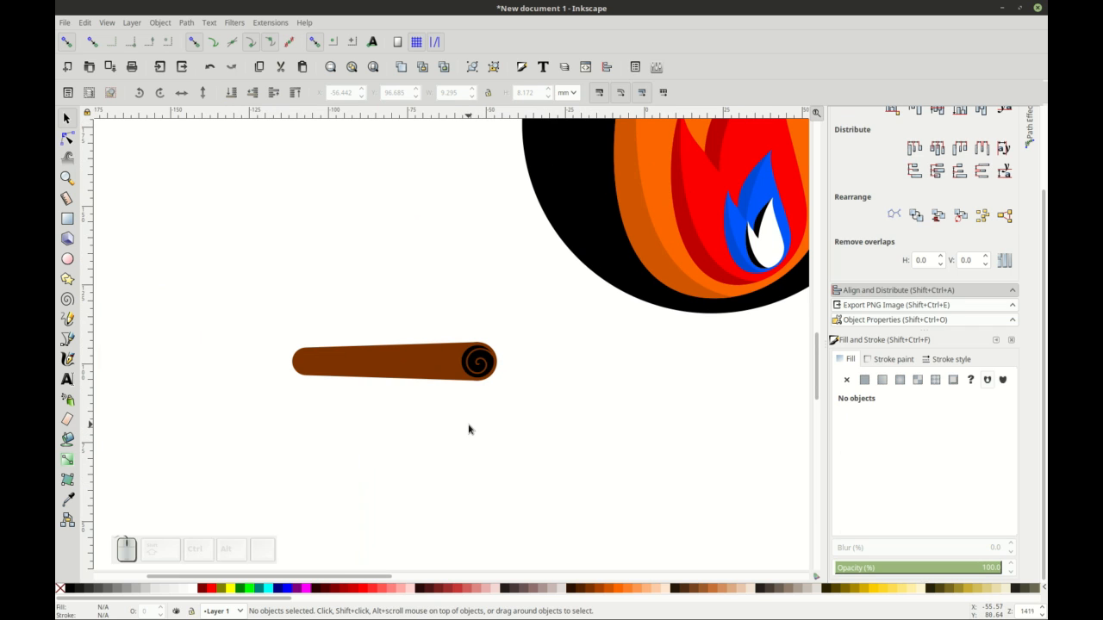
key("alt+Tab")
key("alt+Tab")
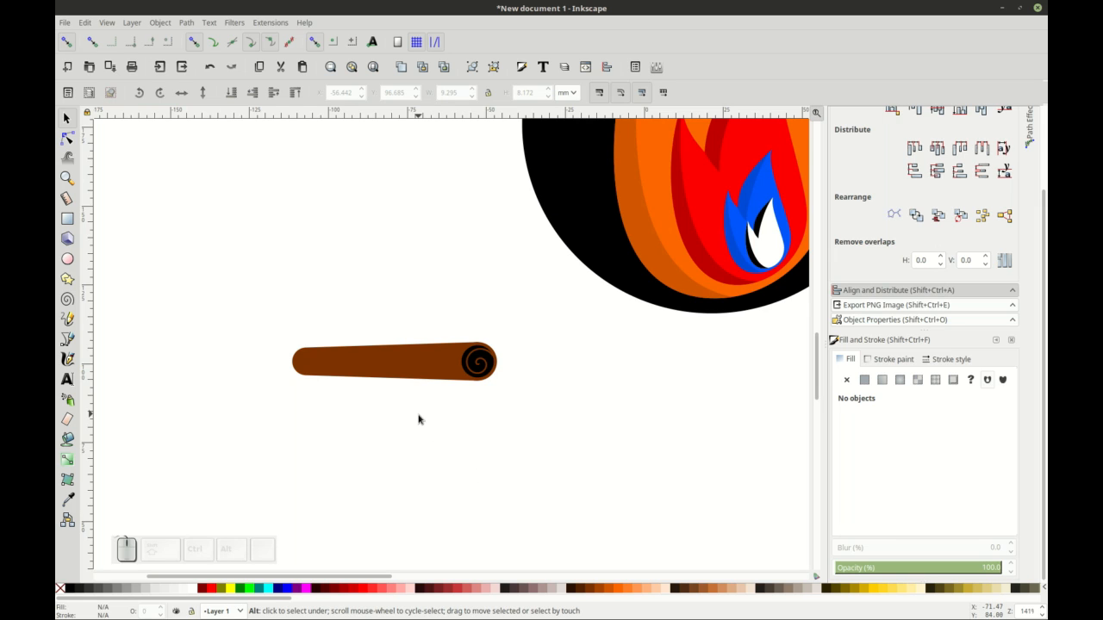
scroll(422, 370, "up", 1)
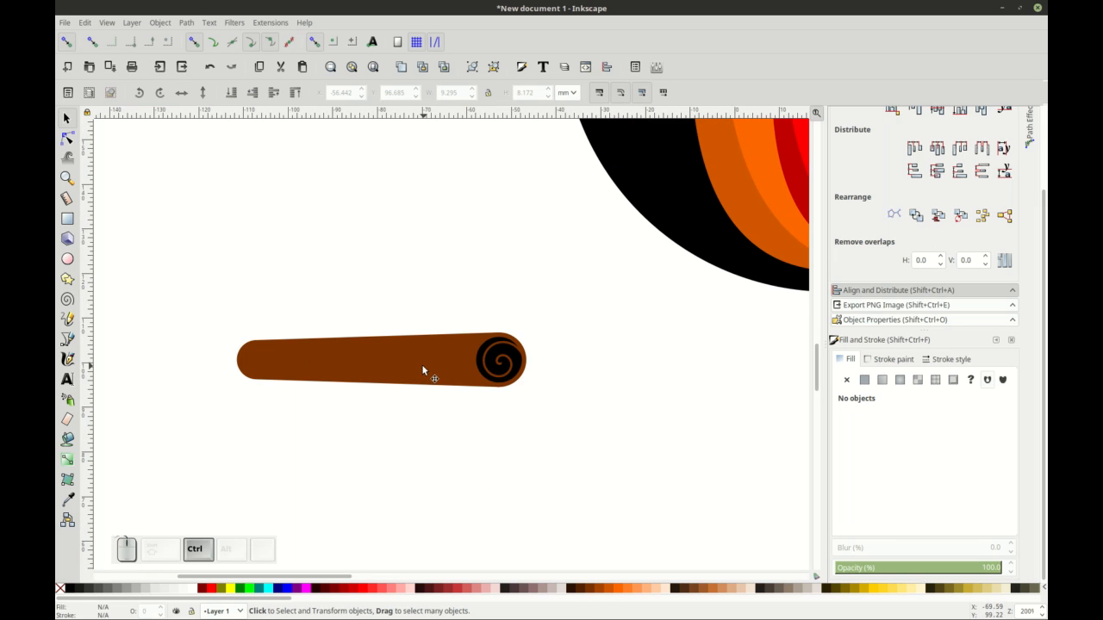
left_click(422, 371)
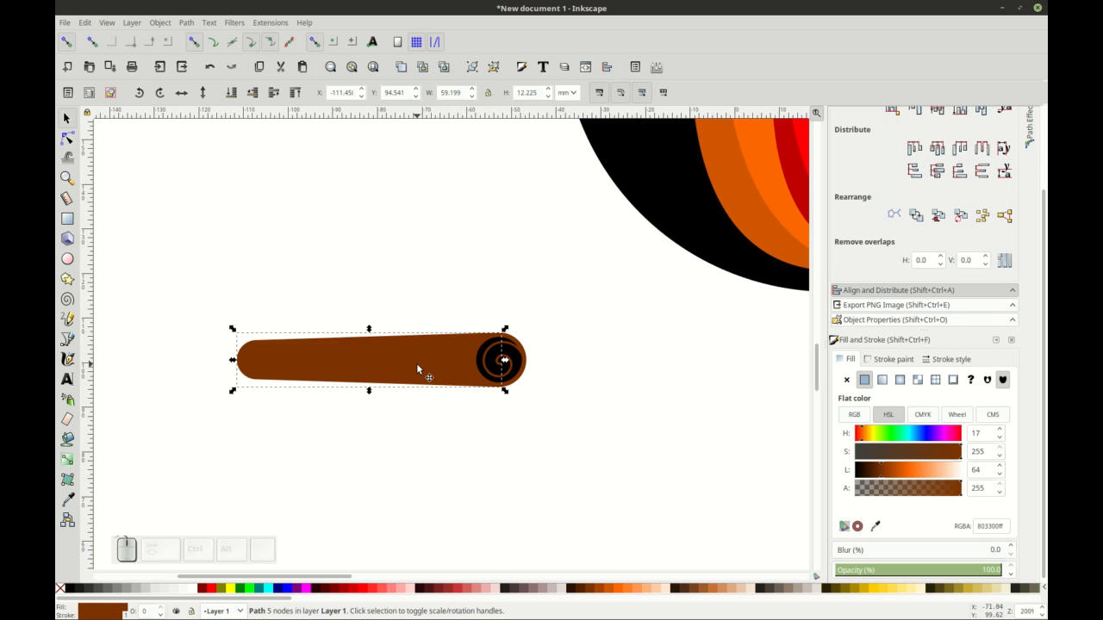
key("ctrl+d")
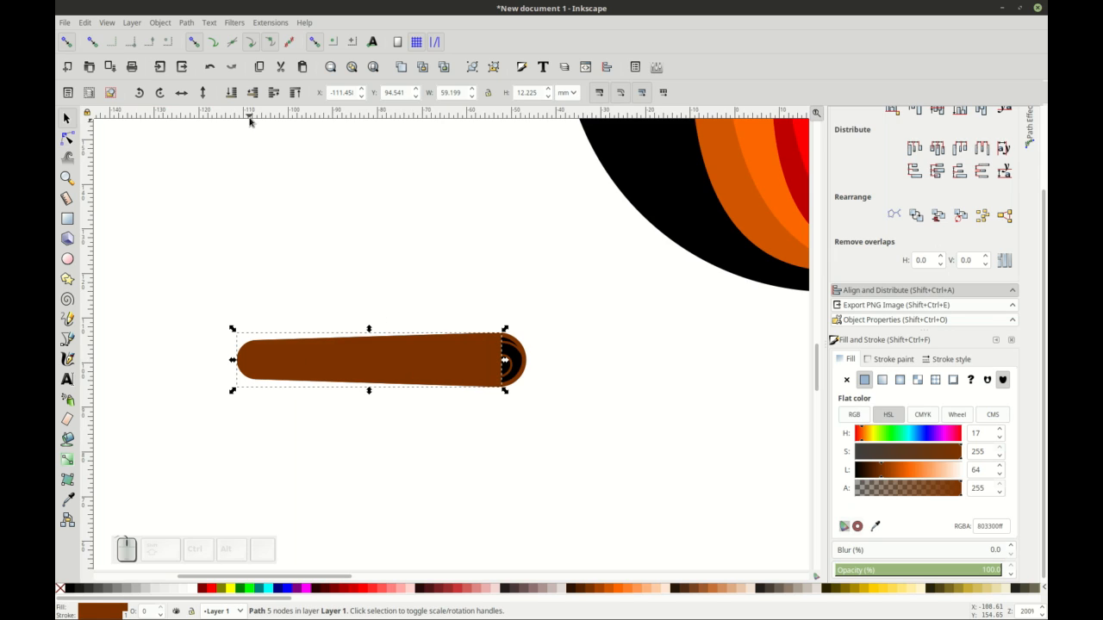
left_click_drag(328, 348, 327, 371)
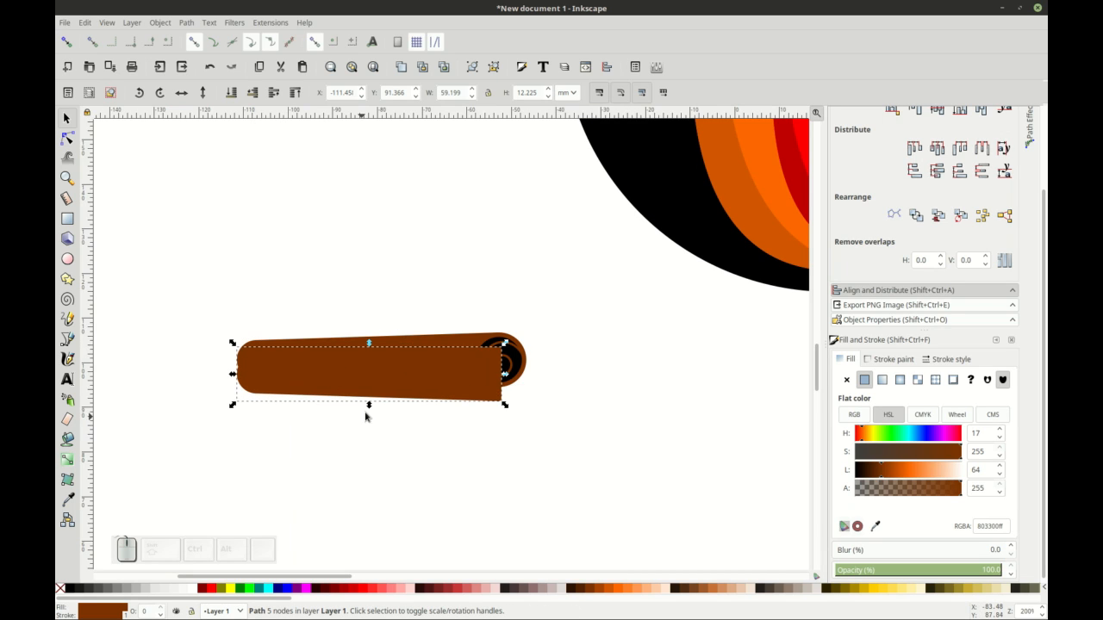
key("ctrl")
left_click_drag(410, 377, 410, 390)
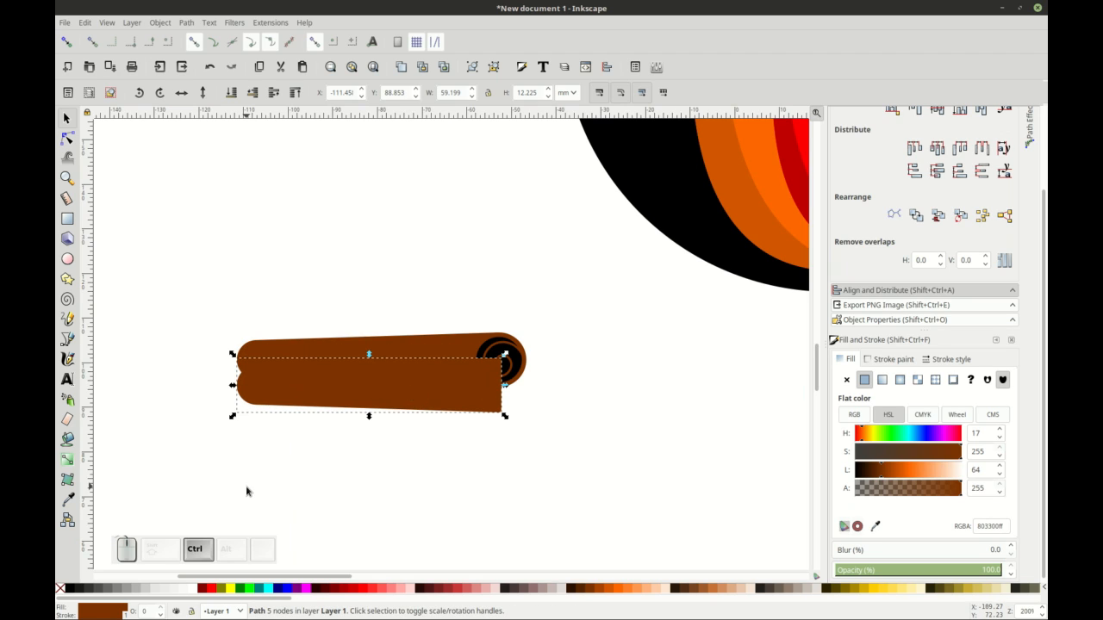
Step: Fill the lower log copy with dark brown 552200, remove its stroke and move it slightly up over the log
left_click(586, 589)
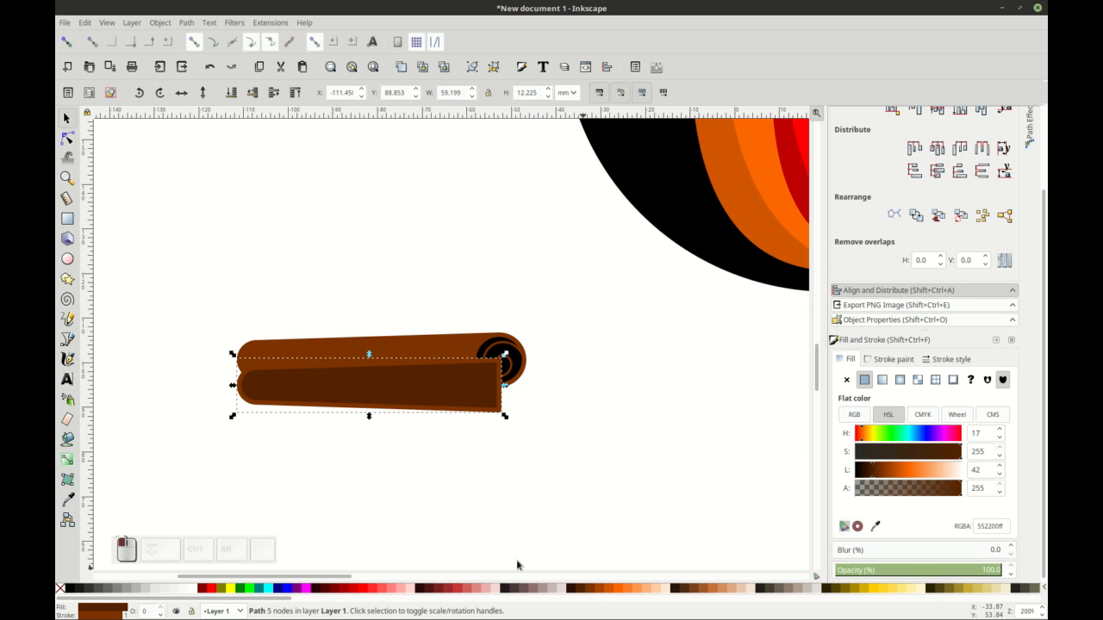
left_click(60, 590, "shift")
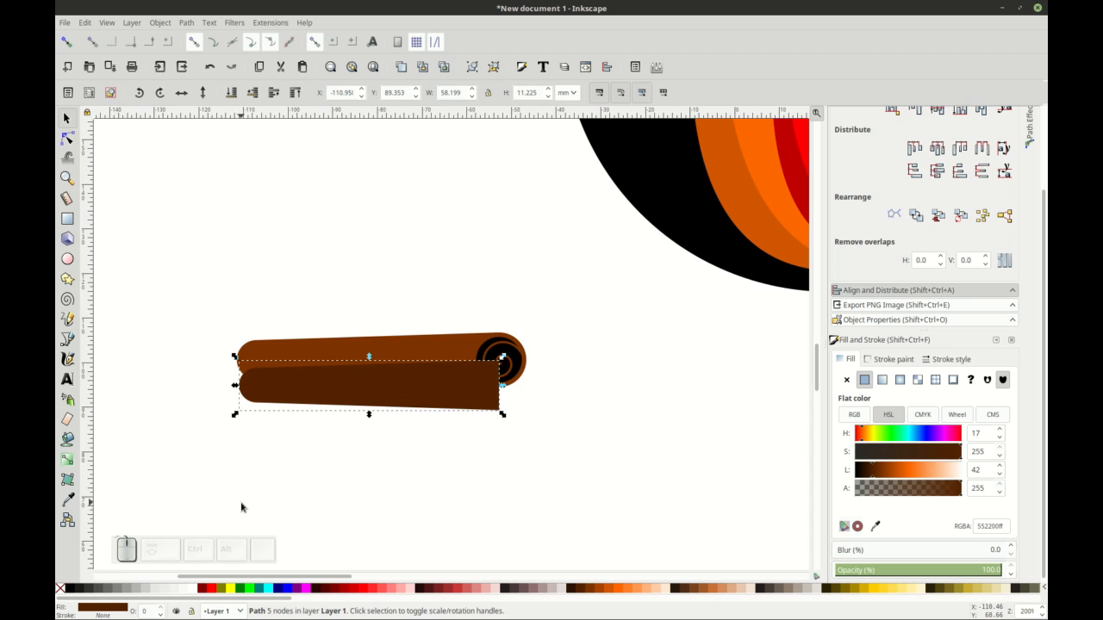
scroll(377, 424, "up", 1, "ctrl")
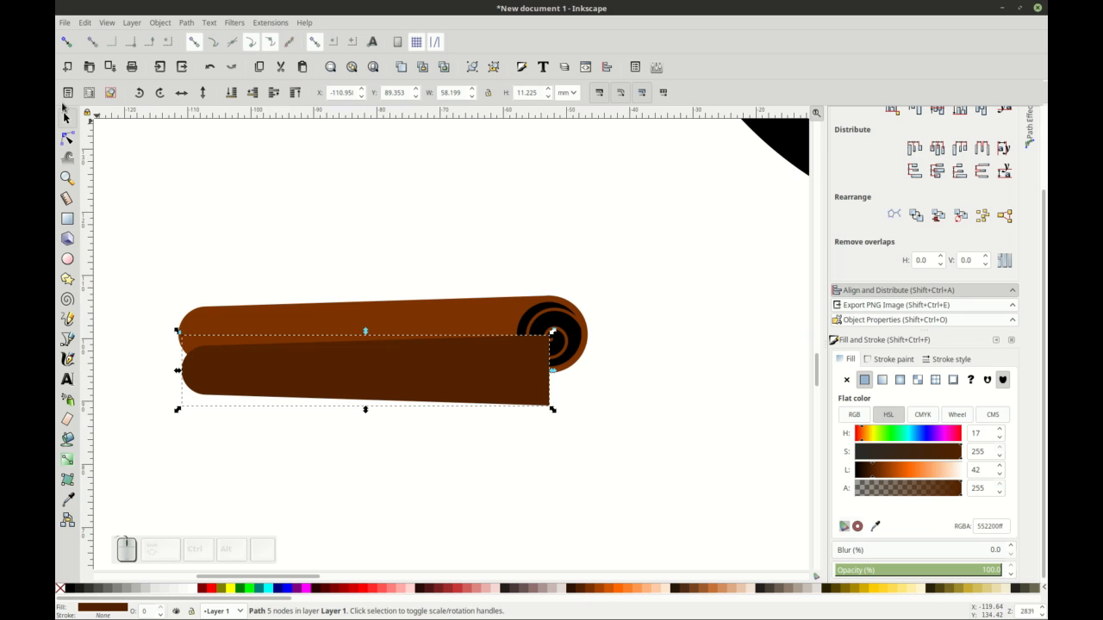
left_click(66, 117)
left_click_drag(234, 364, 240, 355)
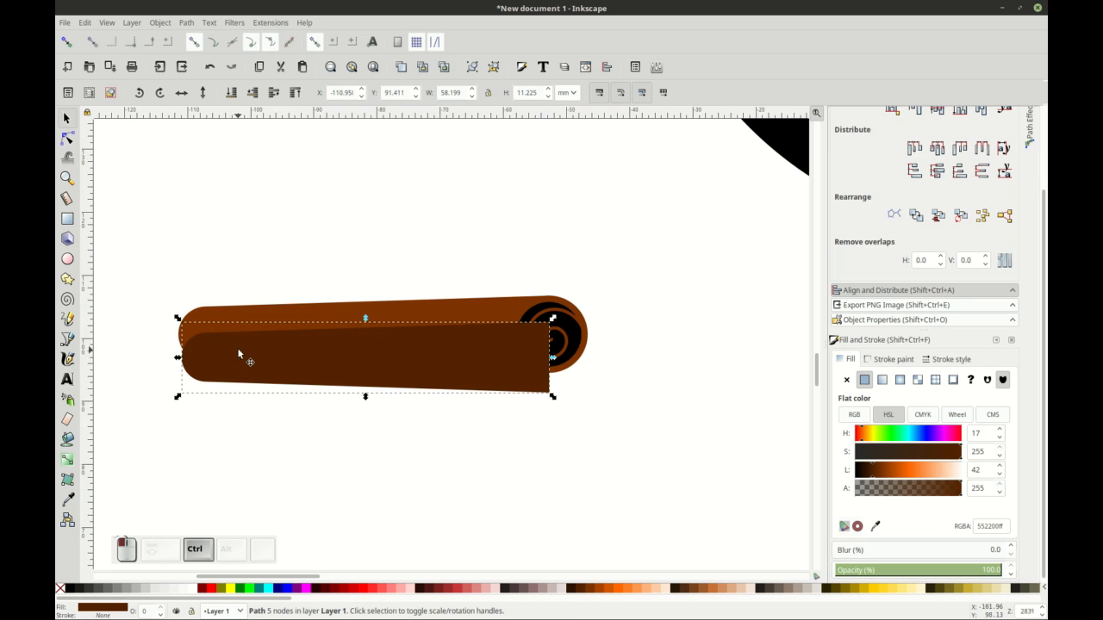
Step: Duplicate the log body and intersect the copy with the dark brown shape to trim it to the log
left_click(293, 316)
key("ctrl+d")
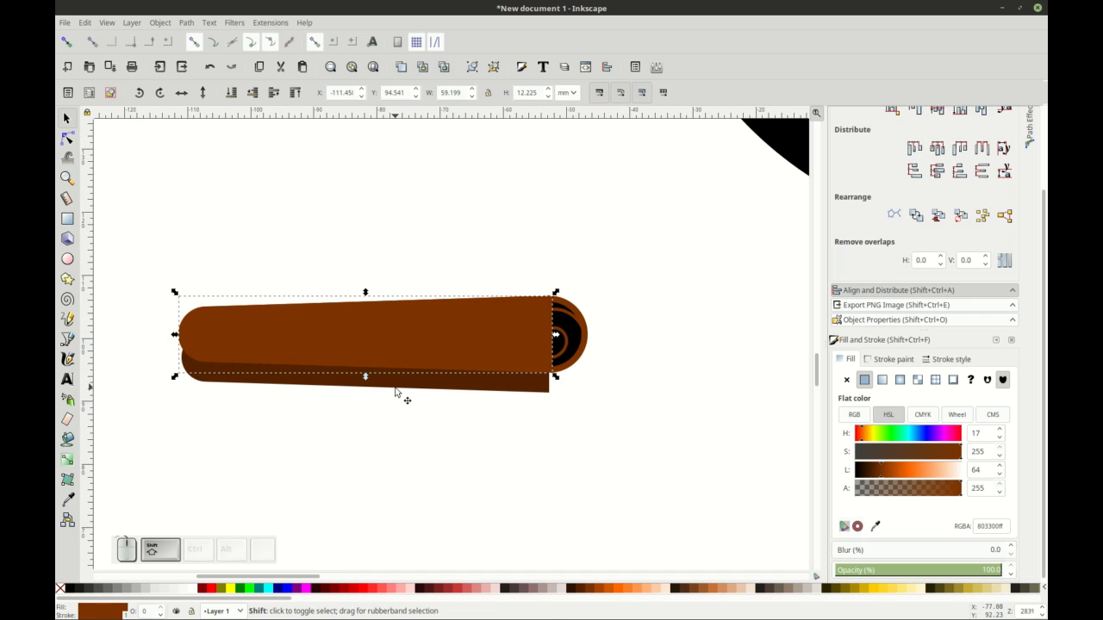
left_click(399, 388, "shift")
left_click(186, 23)
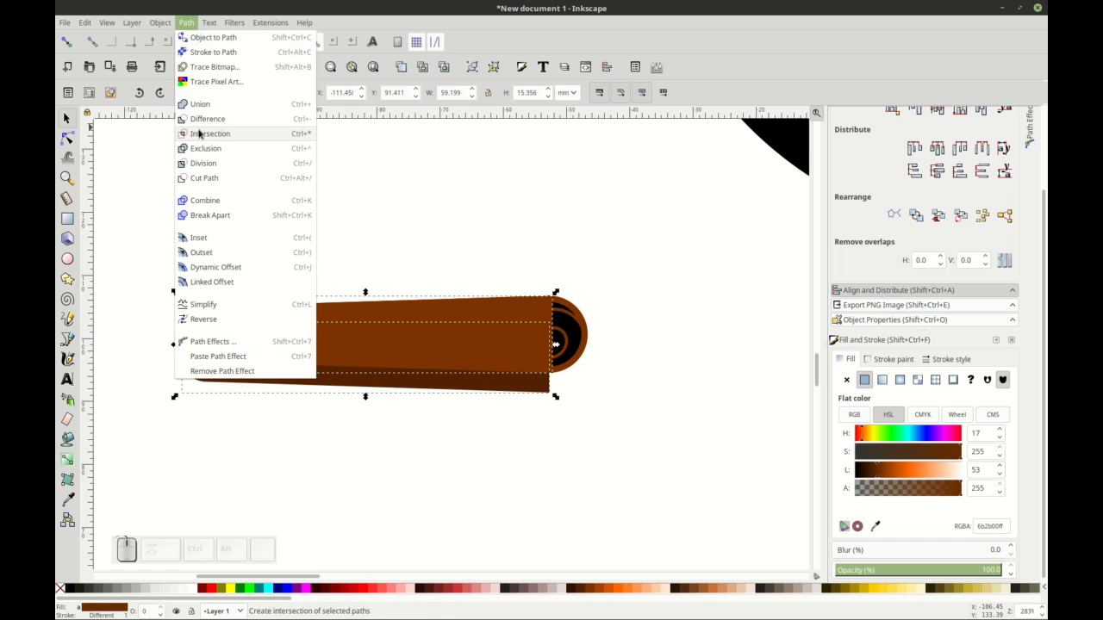
left_click(207, 132)
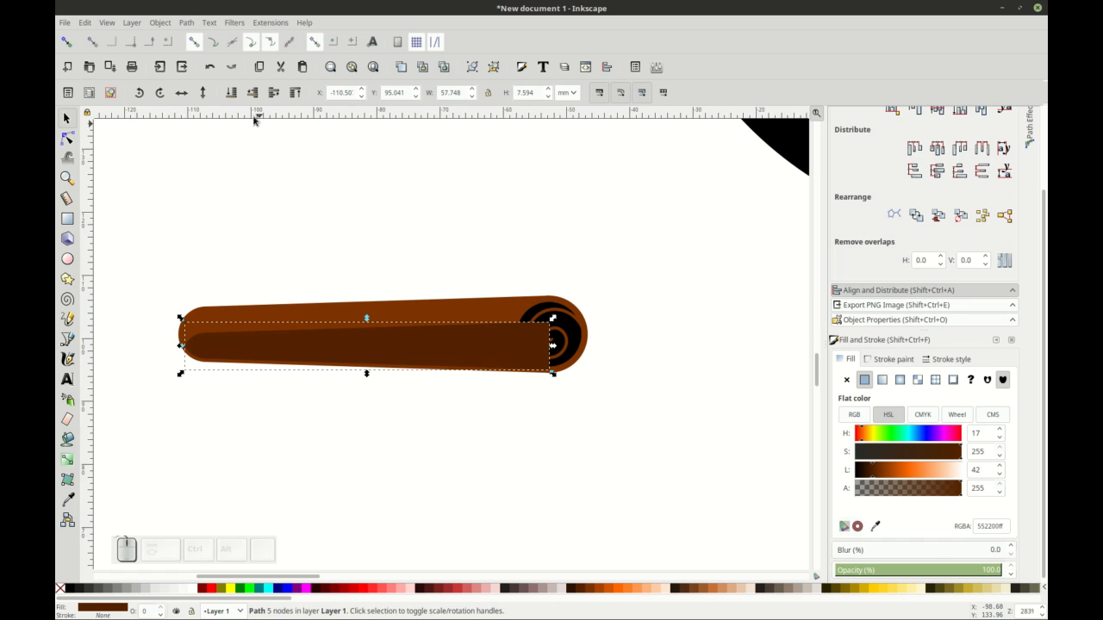
Step: Lower the trimmed dark brown shadow beneath the log's end circle and spiral
left_click(252, 92)
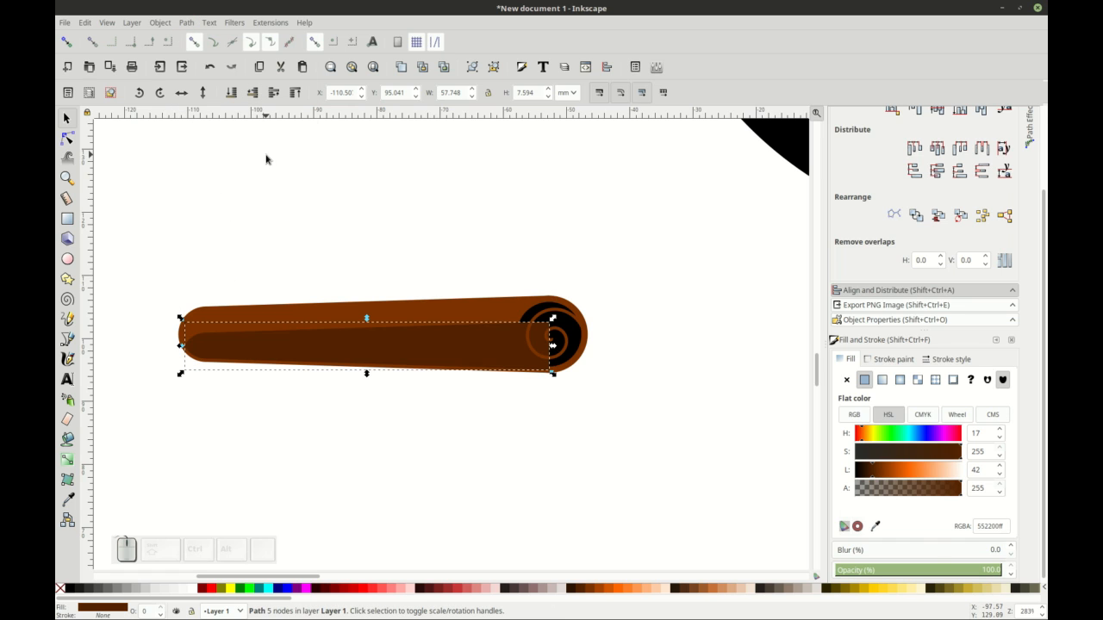
left_click(252, 92)
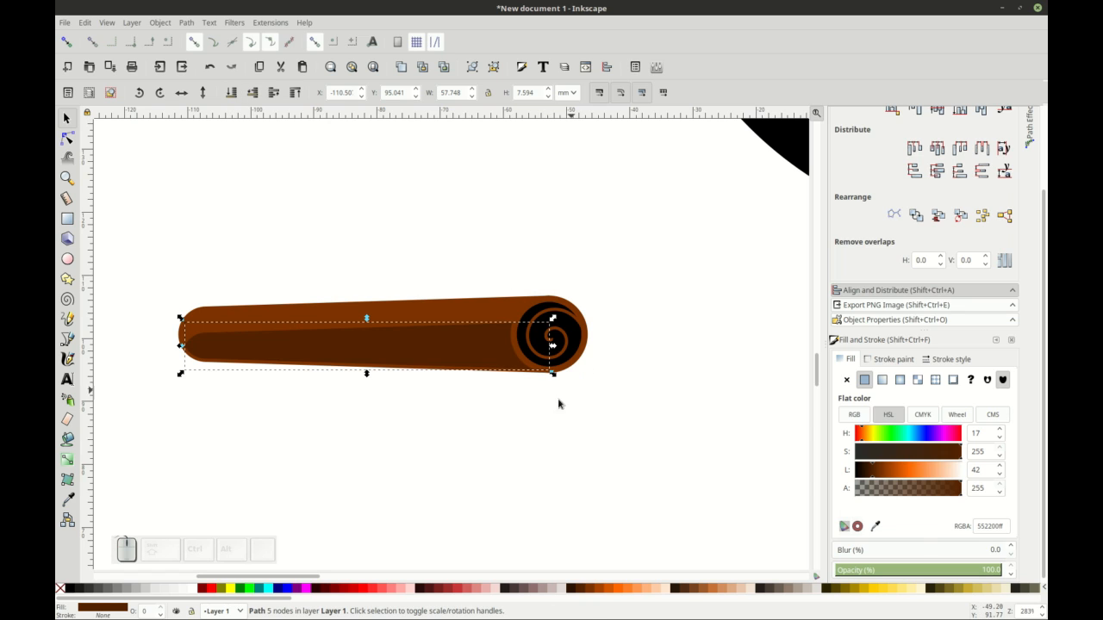
left_click(586, 462)
left_click_drag(638, 423, 477, 231)
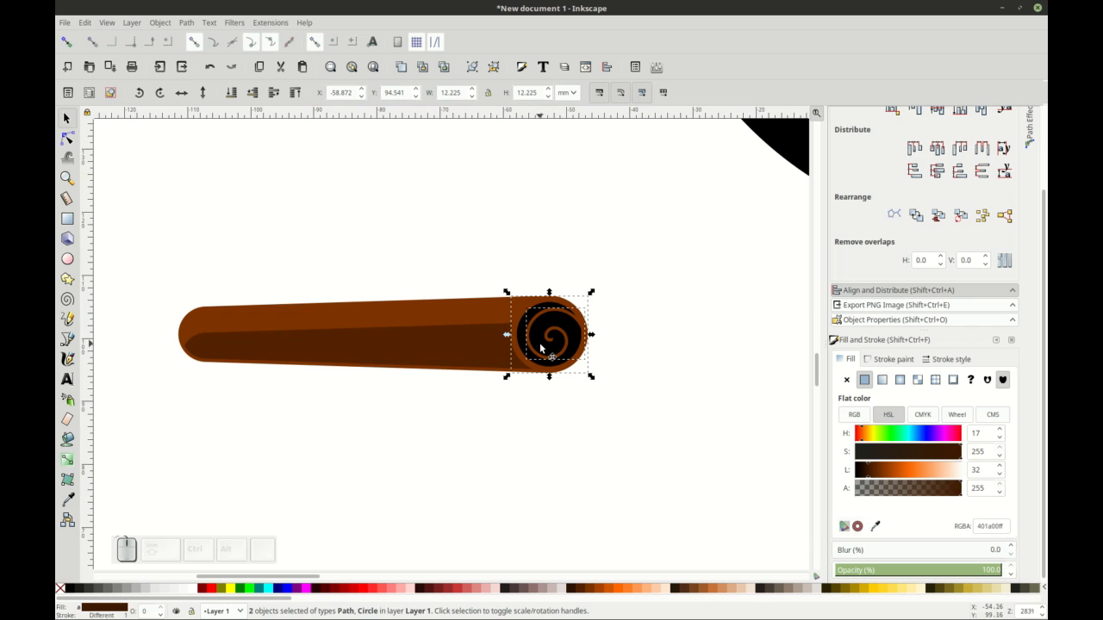
left_click(398, 226)
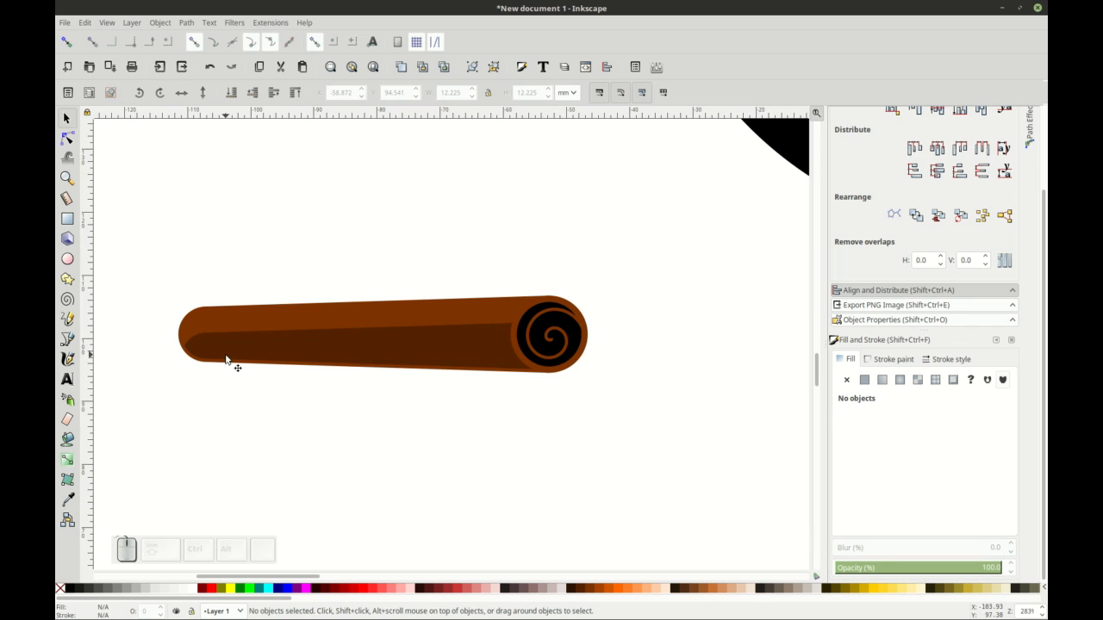
Step: Undo the shadow's lowering and intersection, and delete the leftover duplicate of the log body
left_click(434, 352)
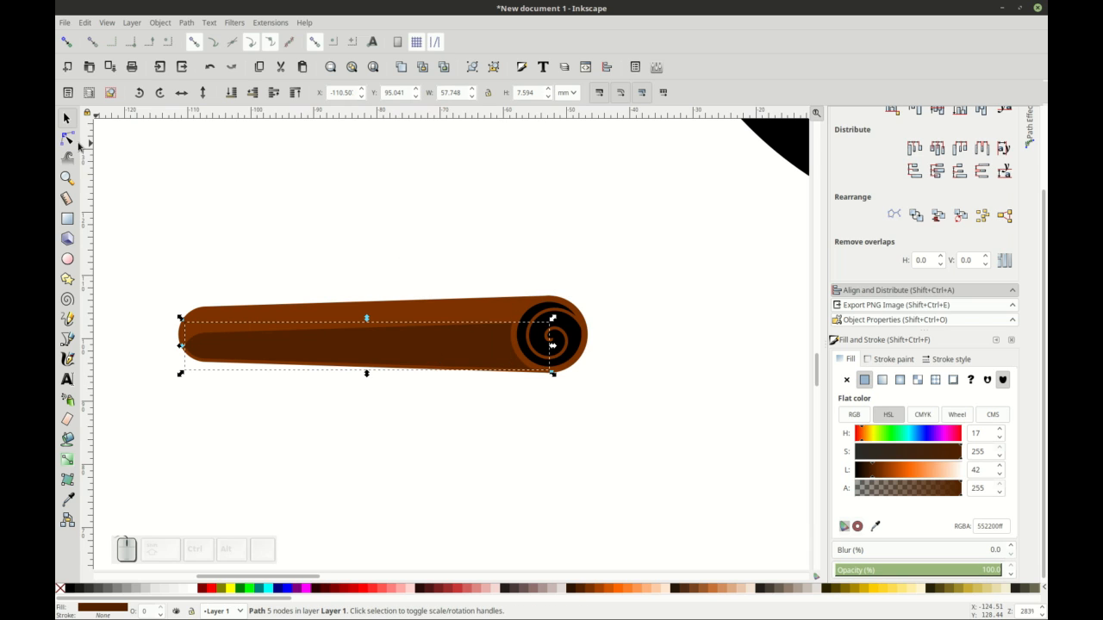
key("ctrl+z")
key("ctrl+z")
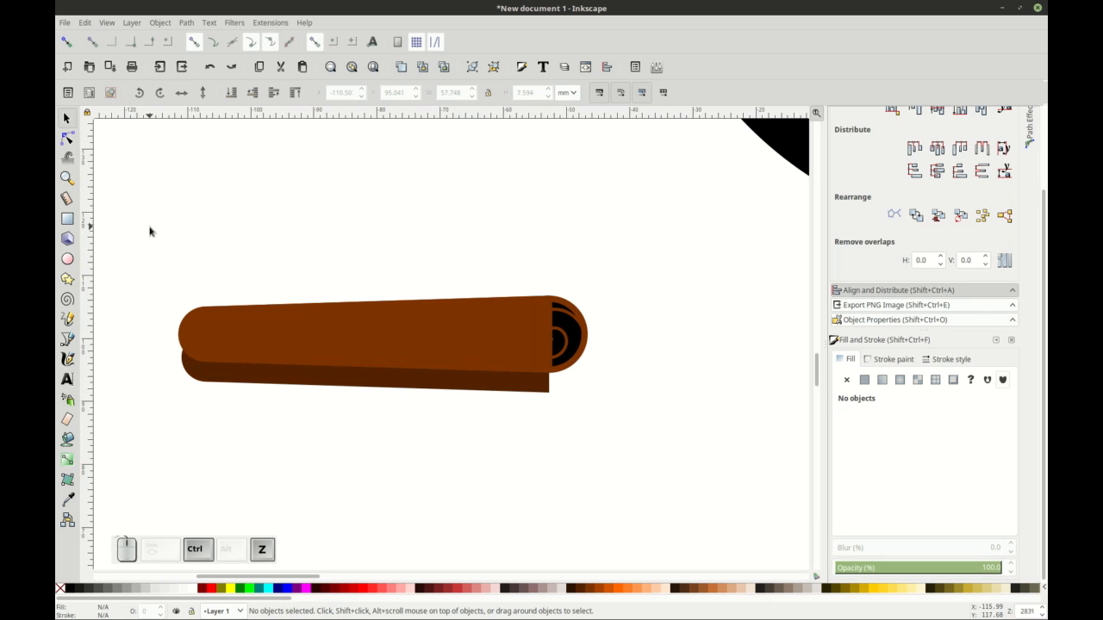
left_click(225, 352)
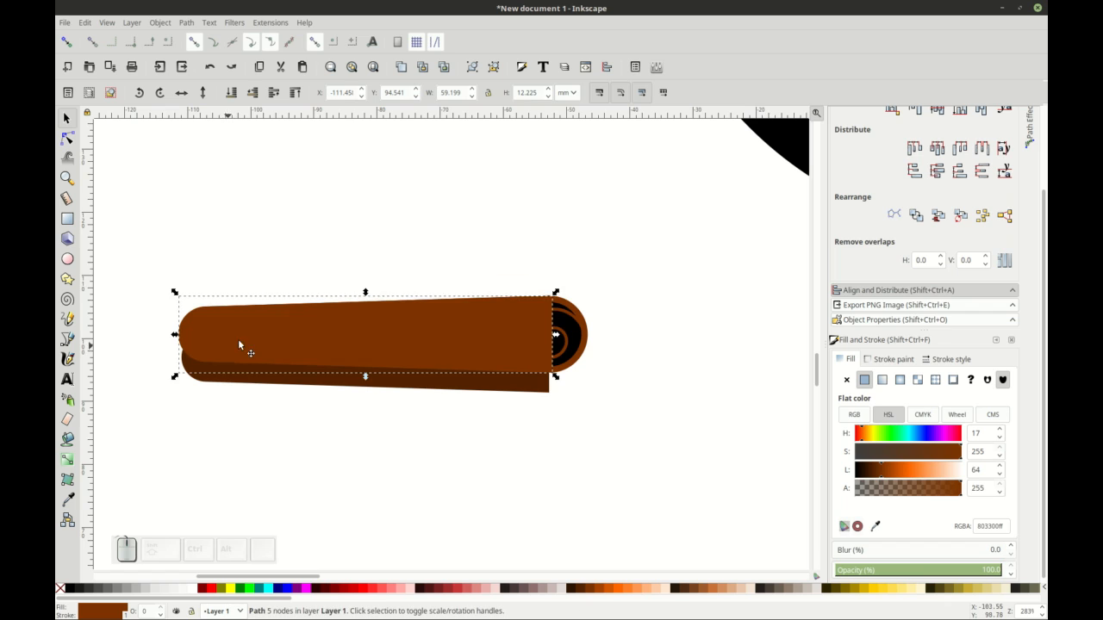
left_click_drag(239, 345, 320, 279)
key("Delete")
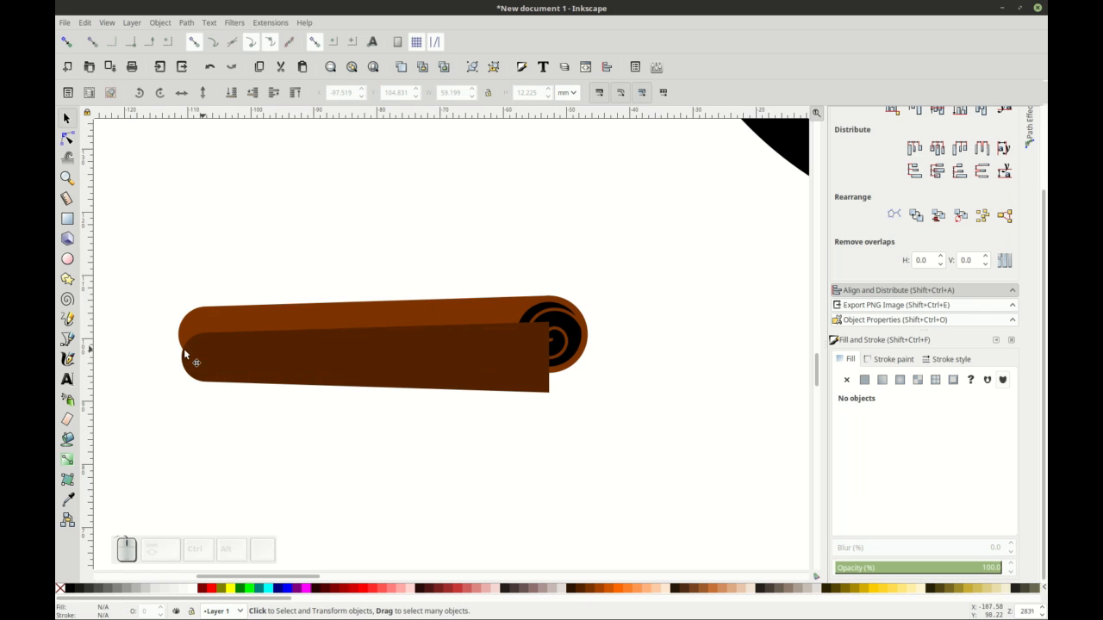
Step: Shift the dark brown shape left so its rounded end extends past the log's narrow end
left_click_drag(233, 351, 211, 352)
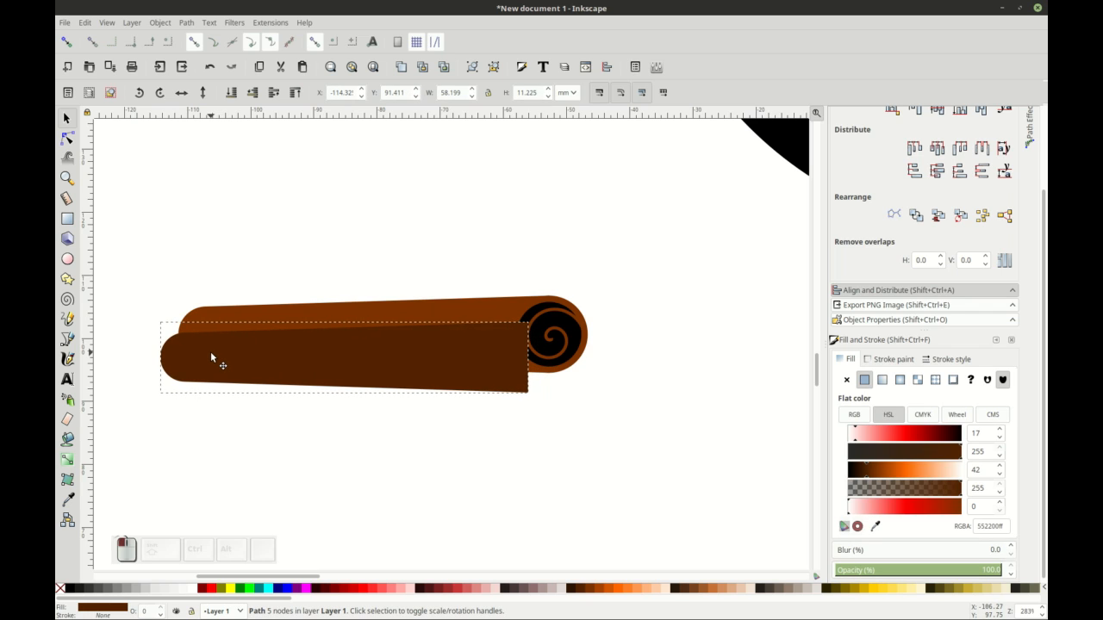
left_click(210, 351)
left_click(205, 455)
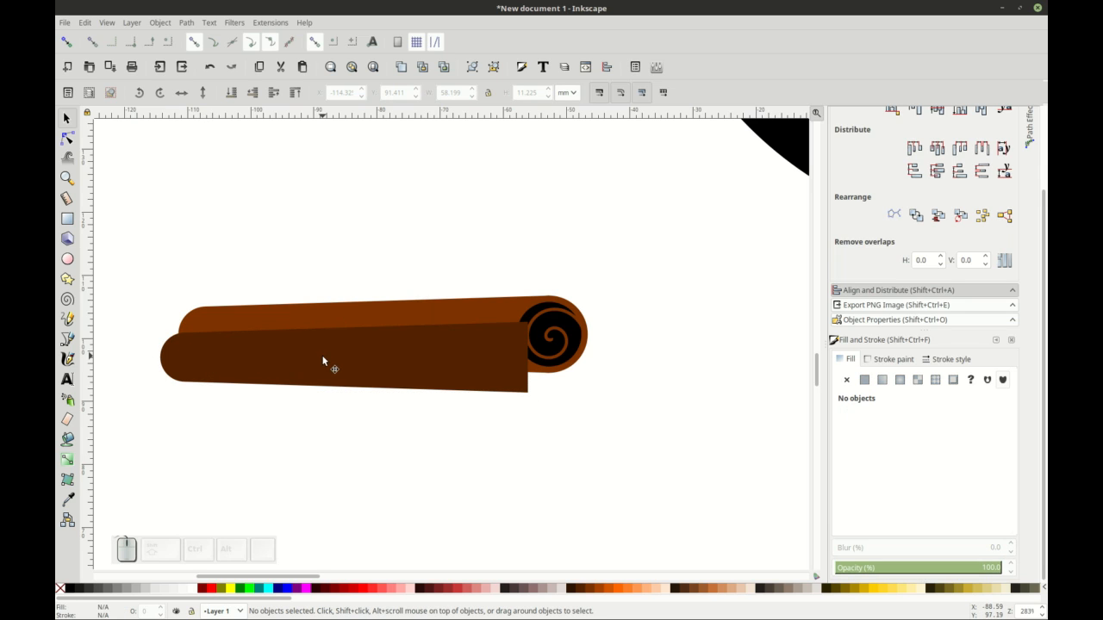
Step: Duplicate the log body again and intersect it with the shifted dark brown shape to form the log's shadow
left_click(354, 308)
key("Home")
left_click(381, 390, "shift")
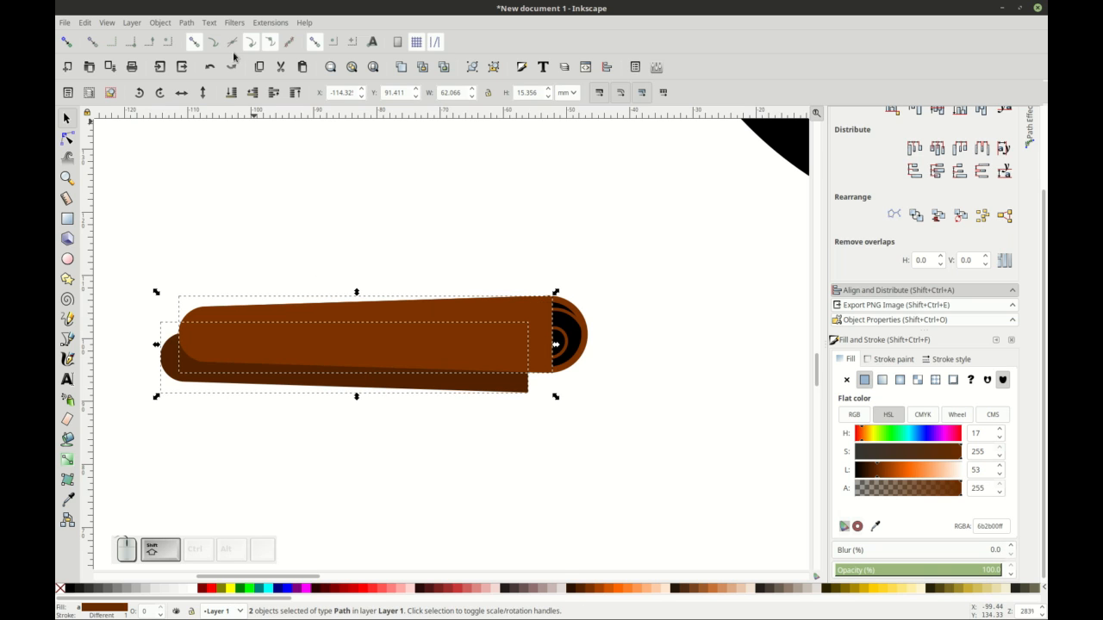
left_click(186, 22)
left_click(207, 115)
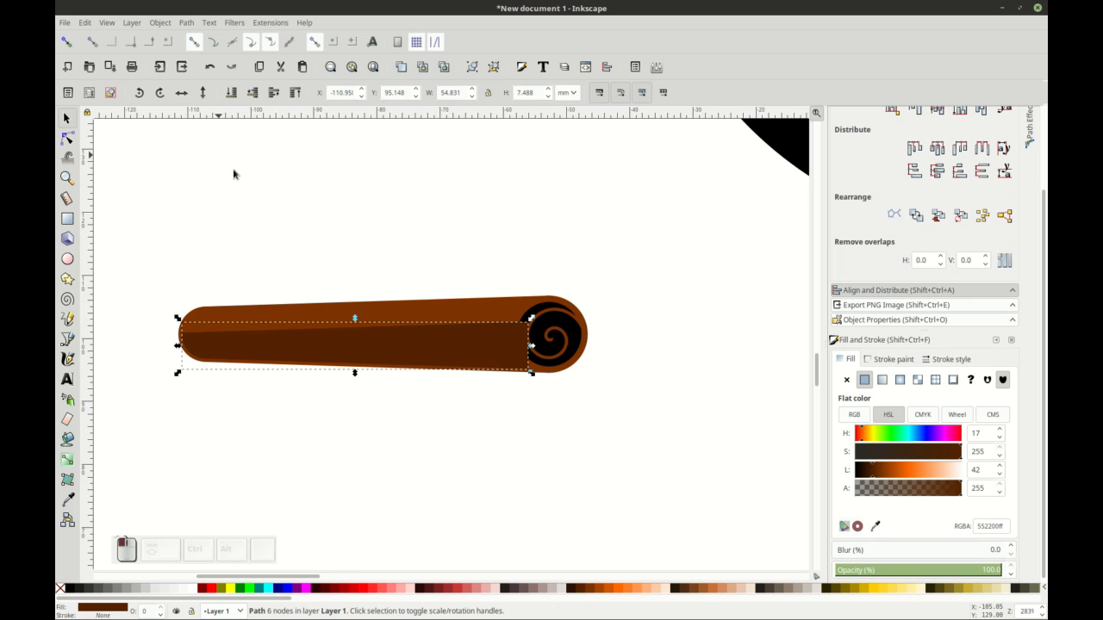
Step: Move the shadow's upper-right node down to level its top edge, and lower the shadow beneath the log's end circle
key("n")
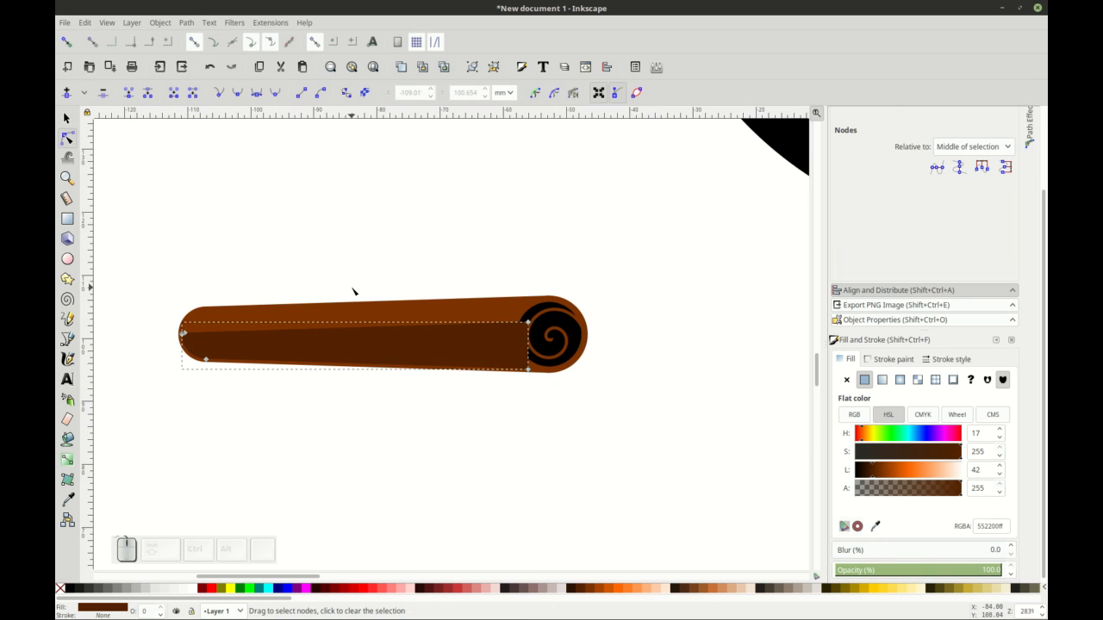
left_click_drag(530, 328, 531, 335)
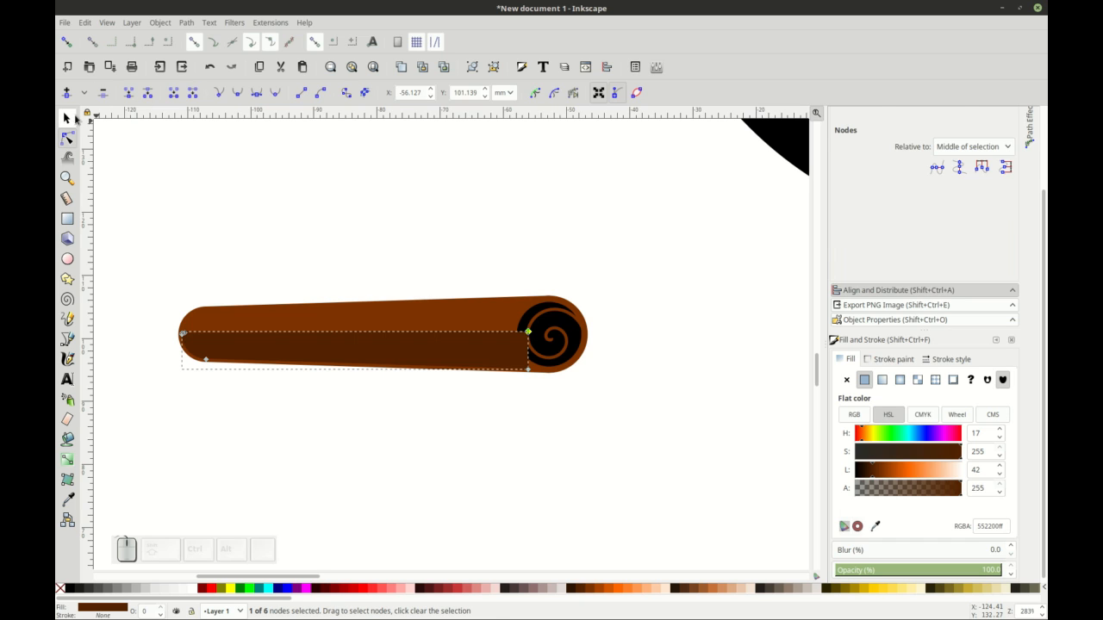
left_click(67, 118)
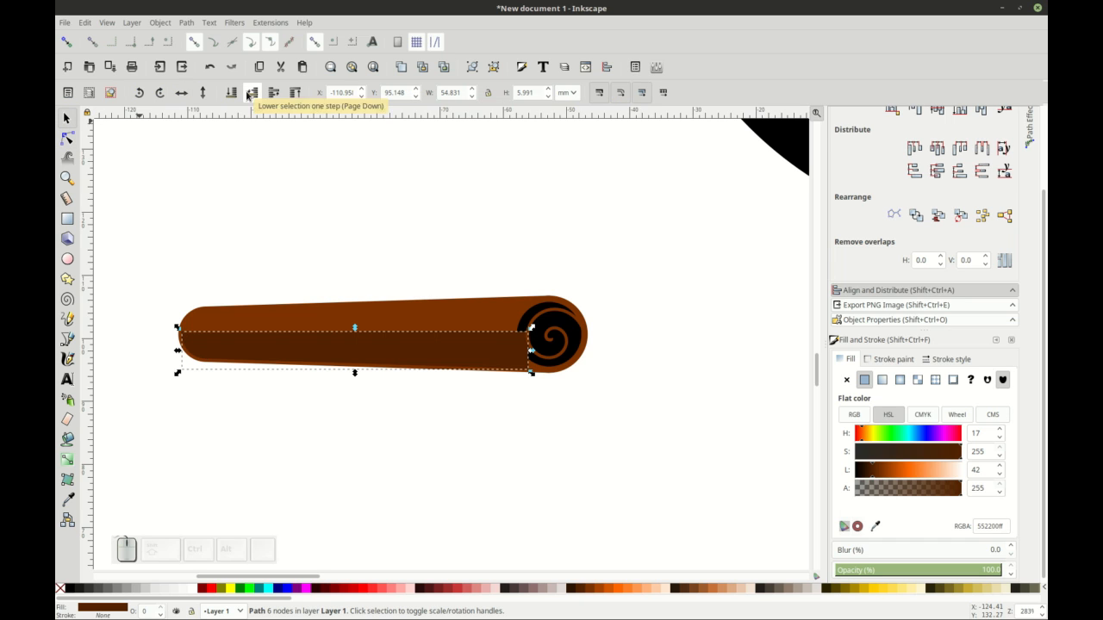
left_click(412, 227)
left_click_drag(629, 421, 548, 319)
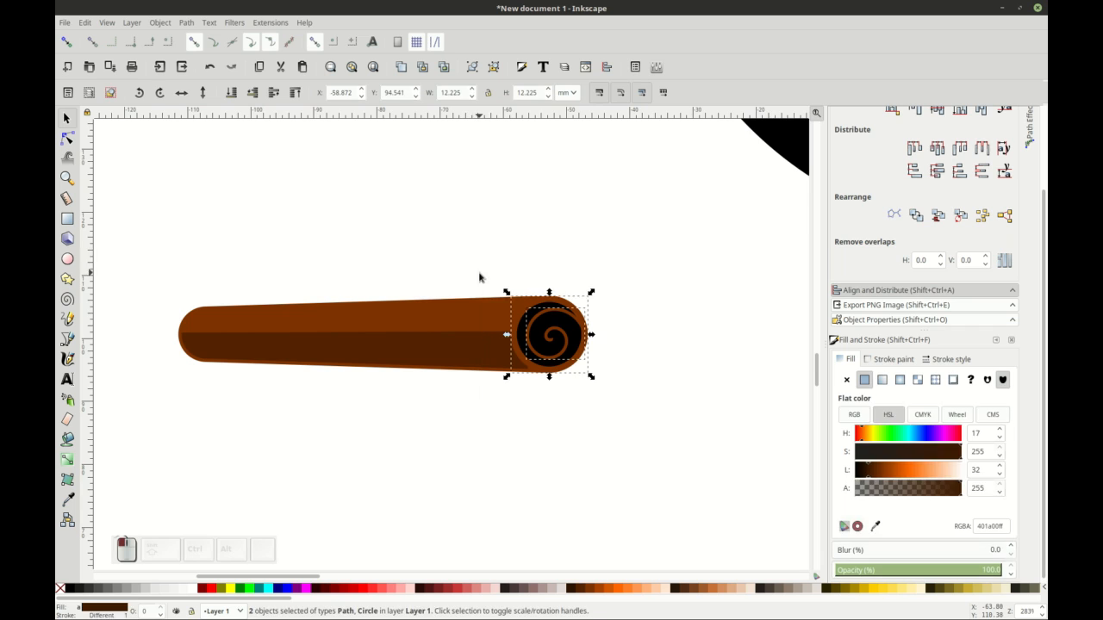
left_click(433, 239)
Step: Group the log body, shadow, end circle and spiral into one object
scroll(433, 239, "down", 2)
left_click_drag(249, 395, 508, 263)
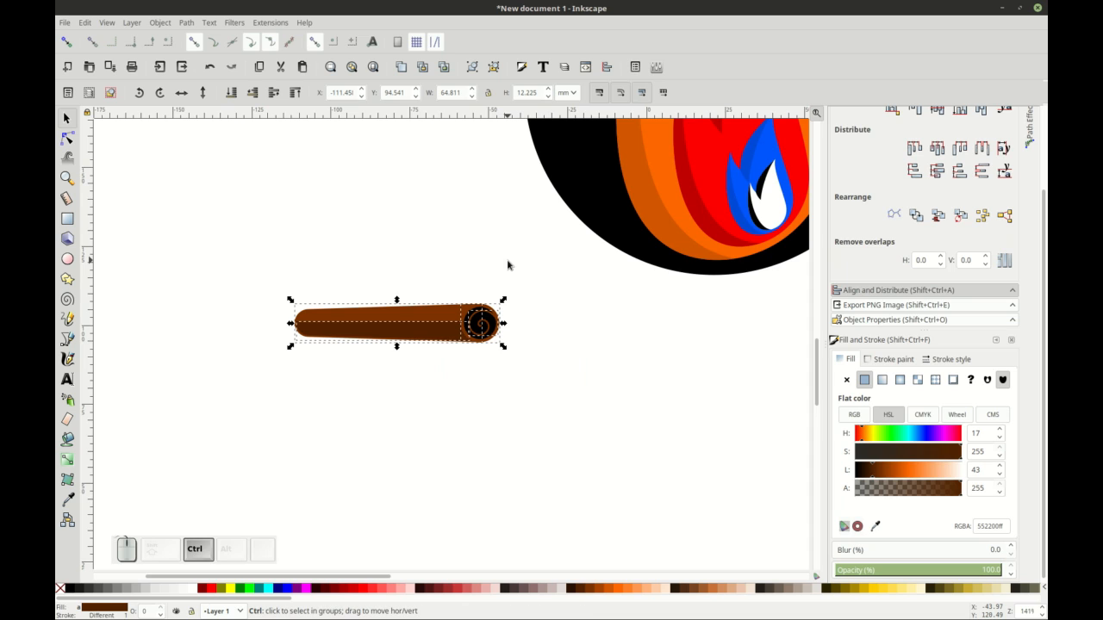
key("ctrl+g")
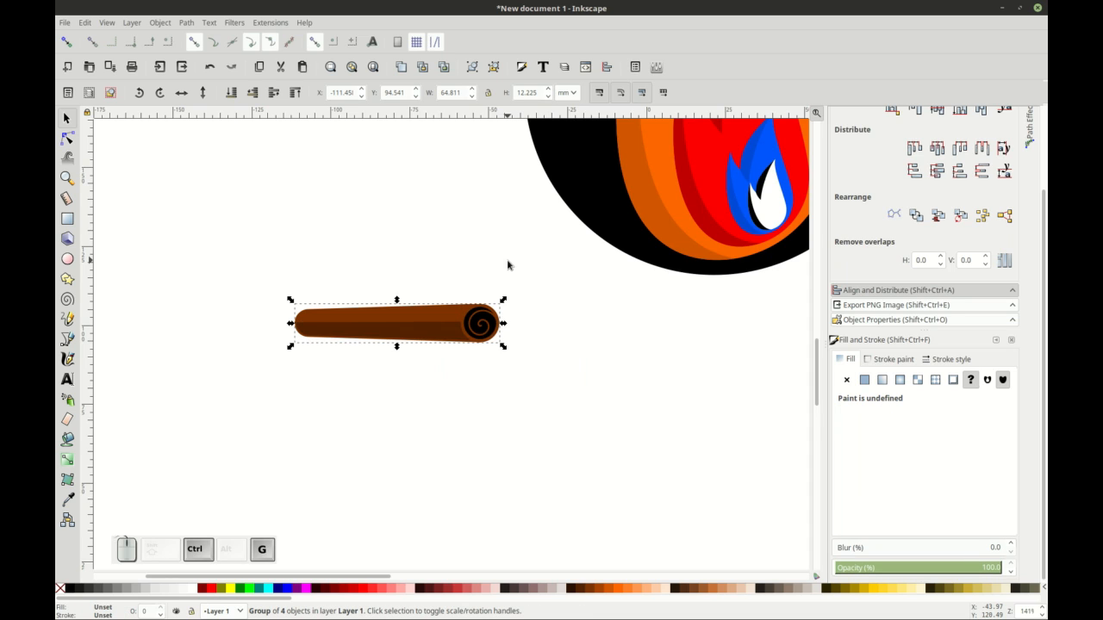
Step: Move the log group to the base of the flames at the black circle's lower edge and raise it to the front
scroll(469, 396, "up", 1)
left_click_drag(426, 349, 746, 285)
left_click(236, 93)
left_click(272, 94)
left_click(255, 321)
scroll(254, 321, "down", 2)
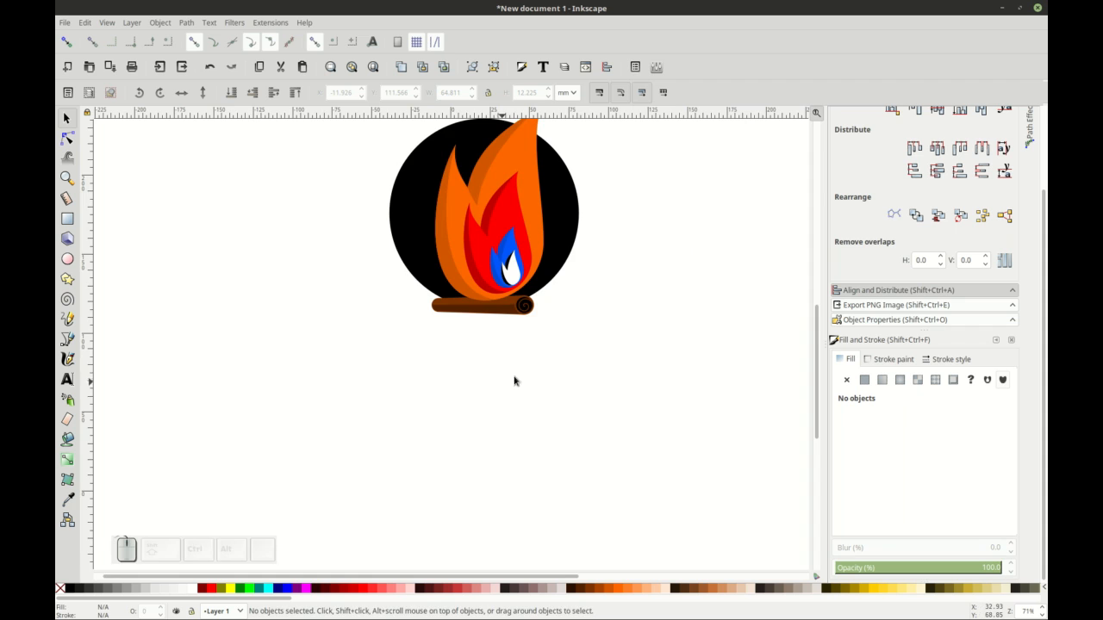
Step: Shift the log group slightly to the right to center it beneath the flames
scroll(513, 396, "up", 2)
scroll(491, 379, "up", 3)
left_click(488, 316)
left_click_drag(488, 316, 499, 315)
left_click(486, 410)
Step: Duplicate the log group, flip the copy horizontally, and rotate it slightly counter-clockwise so its plain end points up
scroll(489, 424, "up", 2)
left_click(502, 369)
key("ctrl+d")
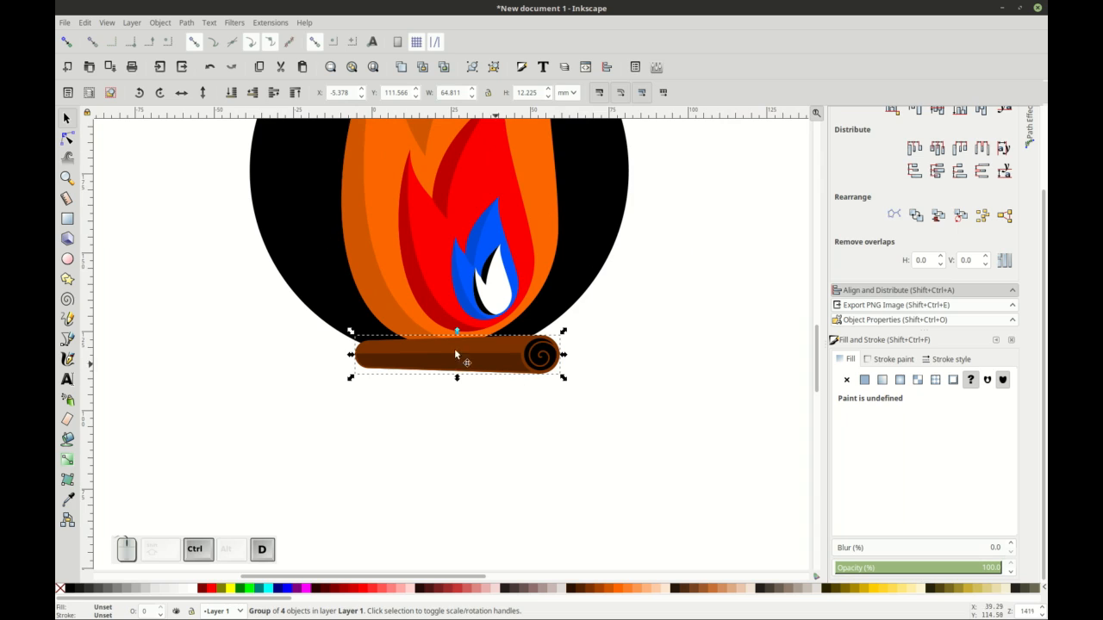
left_click(182, 93)
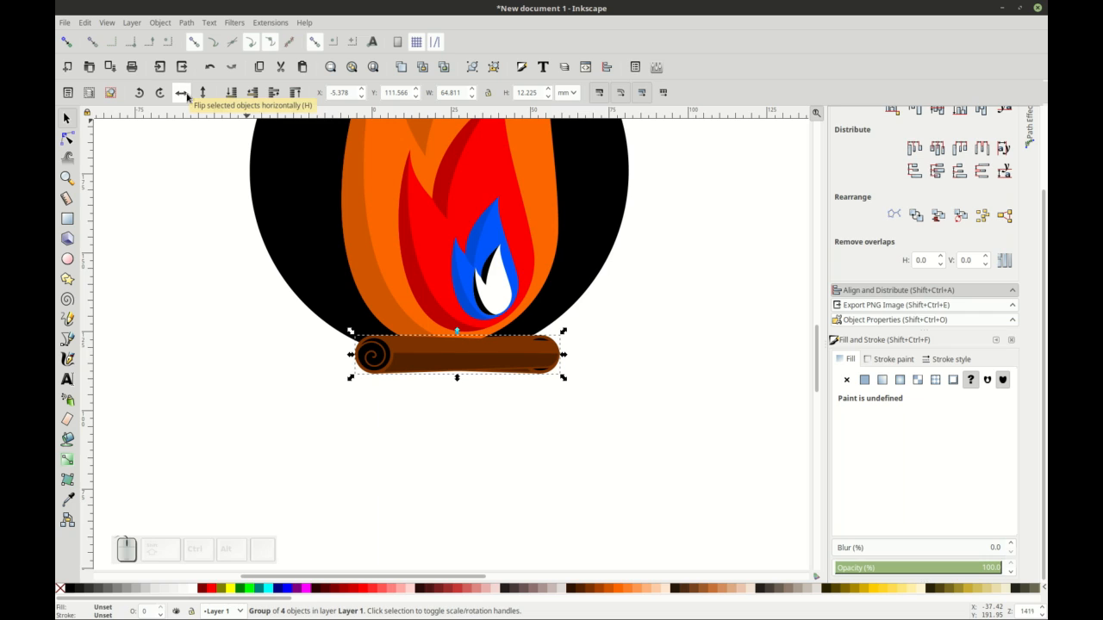
left_click(512, 363)
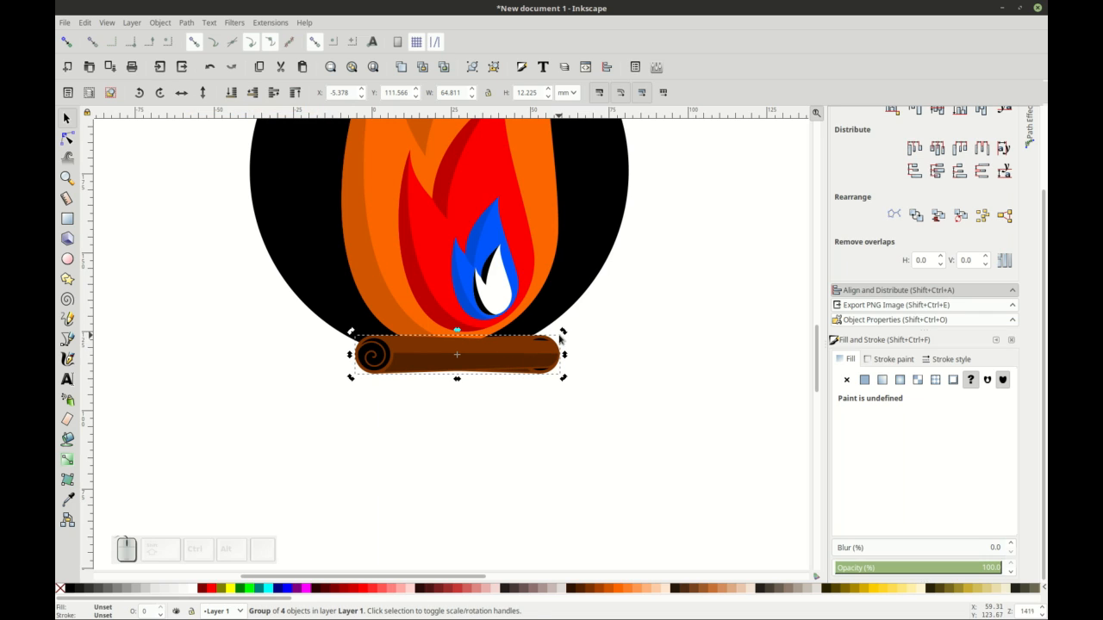
left_click_drag(563, 333, 558, 317)
Step: Position the two logs so they cross beneath the flames, and bring both in front of the circle and fire
left_click_drag(463, 344, 485, 359)
left_click(509, 367, "shift")
left_click(231, 95)
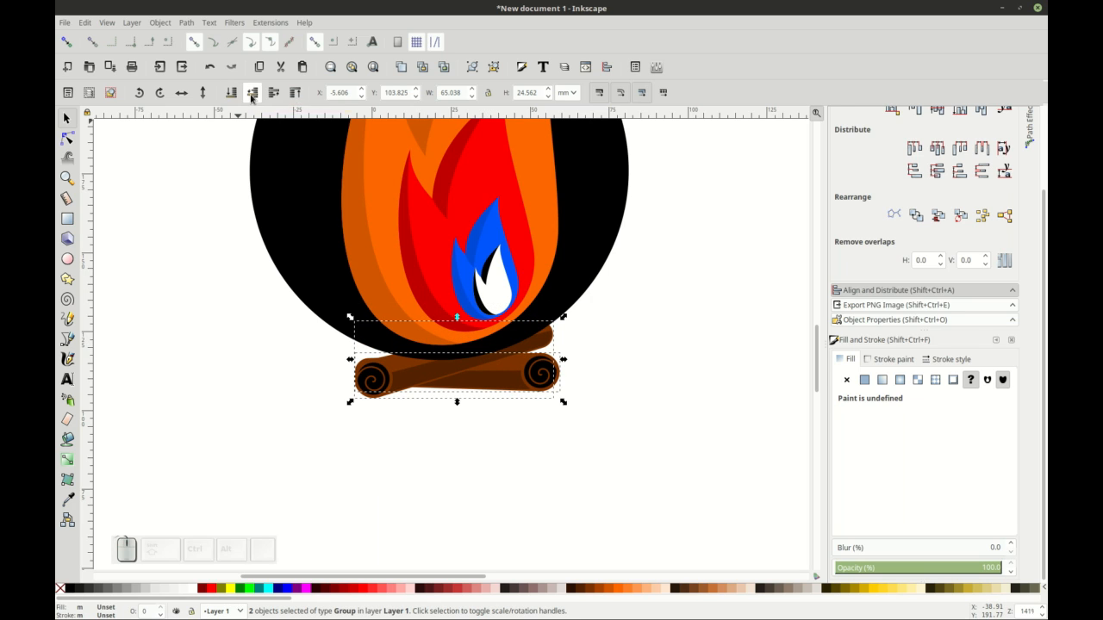
left_click(271, 93)
left_click(199, 266)
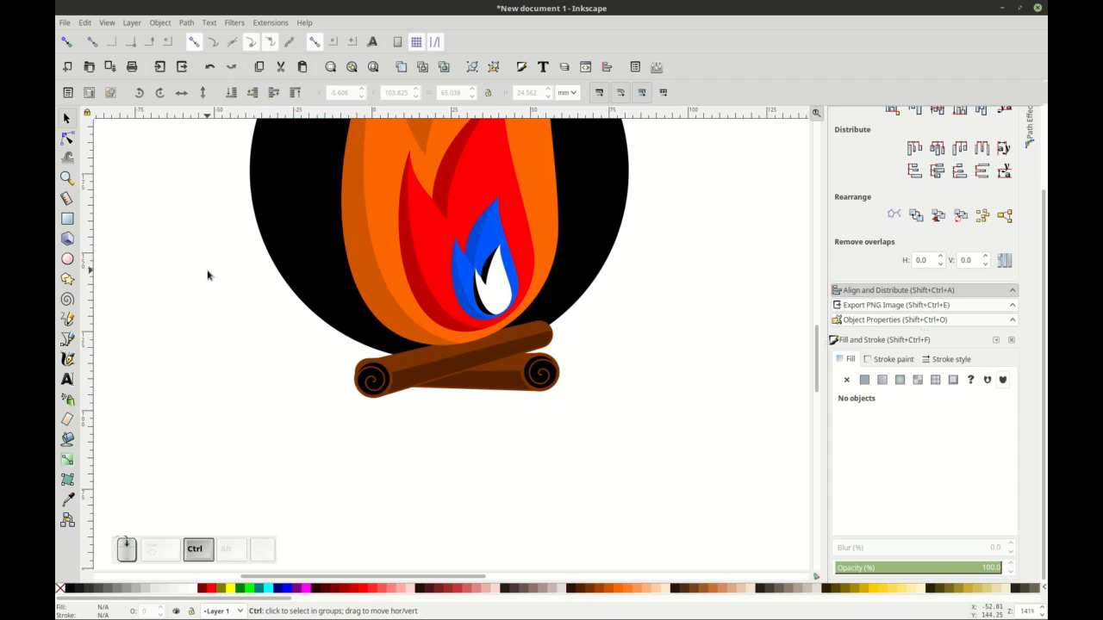
Step: Check the reference image post.png in Geeqie, and give the black circle a radial gradient fill with no outline
scroll(219, 389, "down", 3, "ctrl")
scroll(231, 409, "left", 1, "shift")
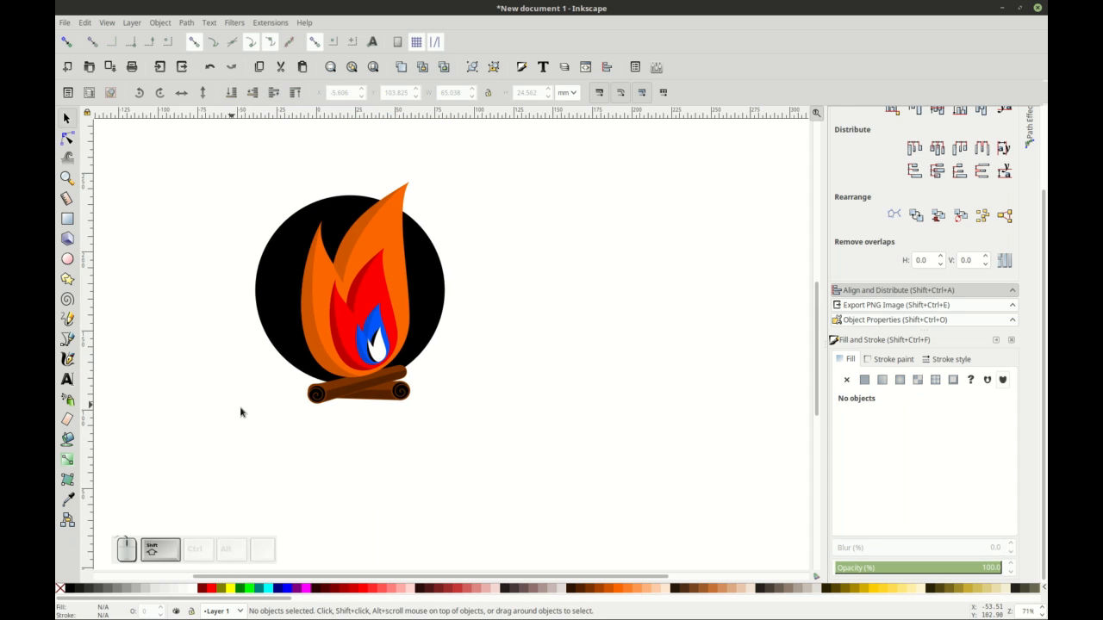
scroll(245, 415, "left", 1, "shift")
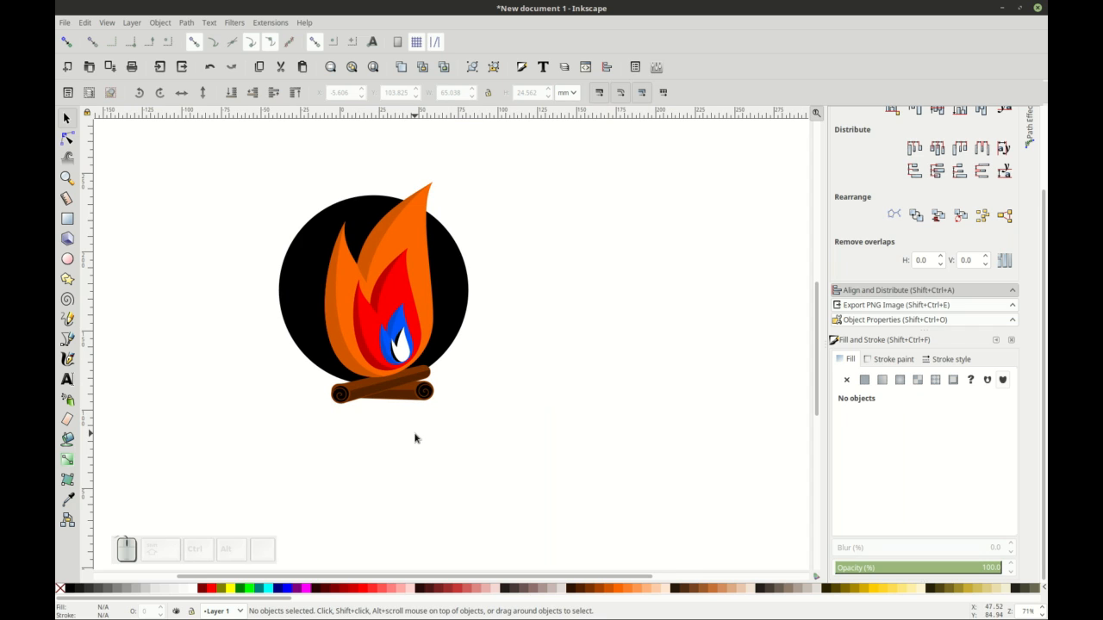
left_click(293, 285)
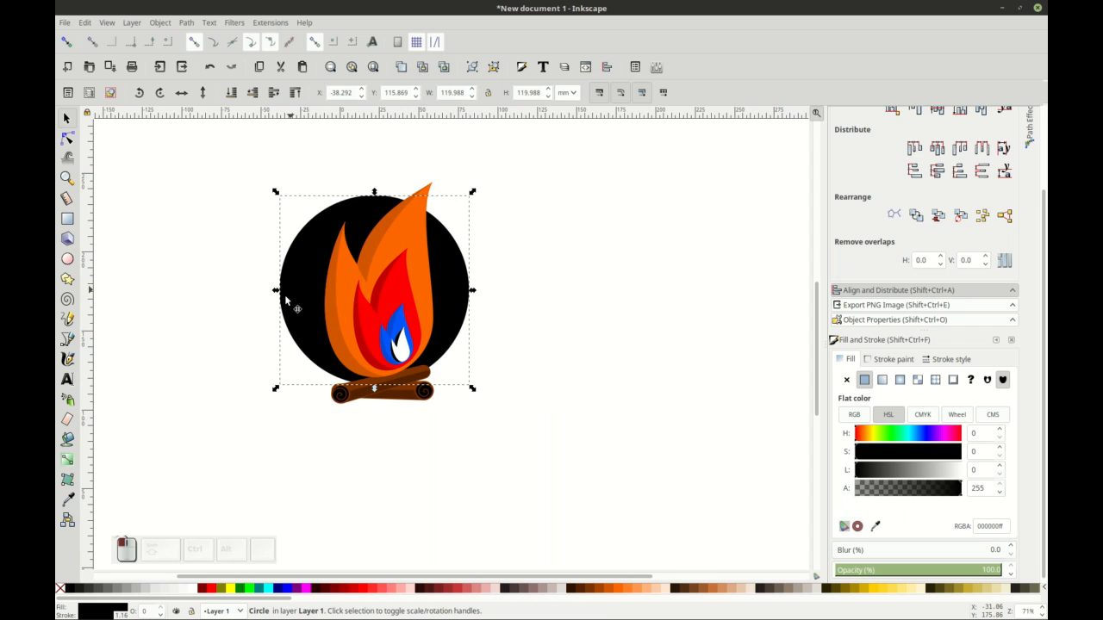
left_click(233, 460)
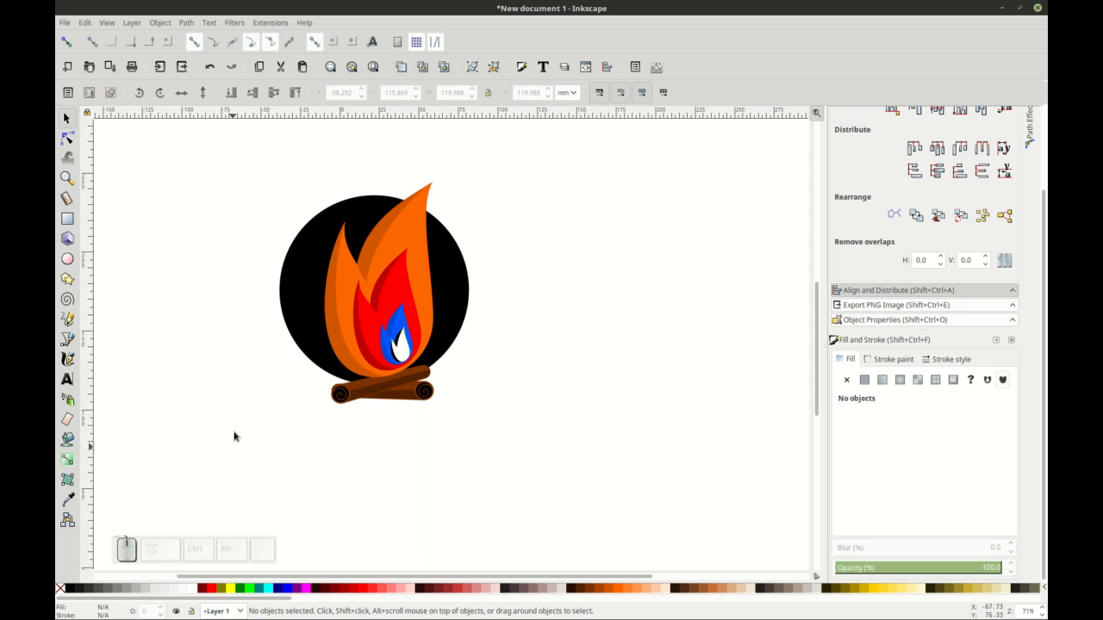
left_click(303, 290)
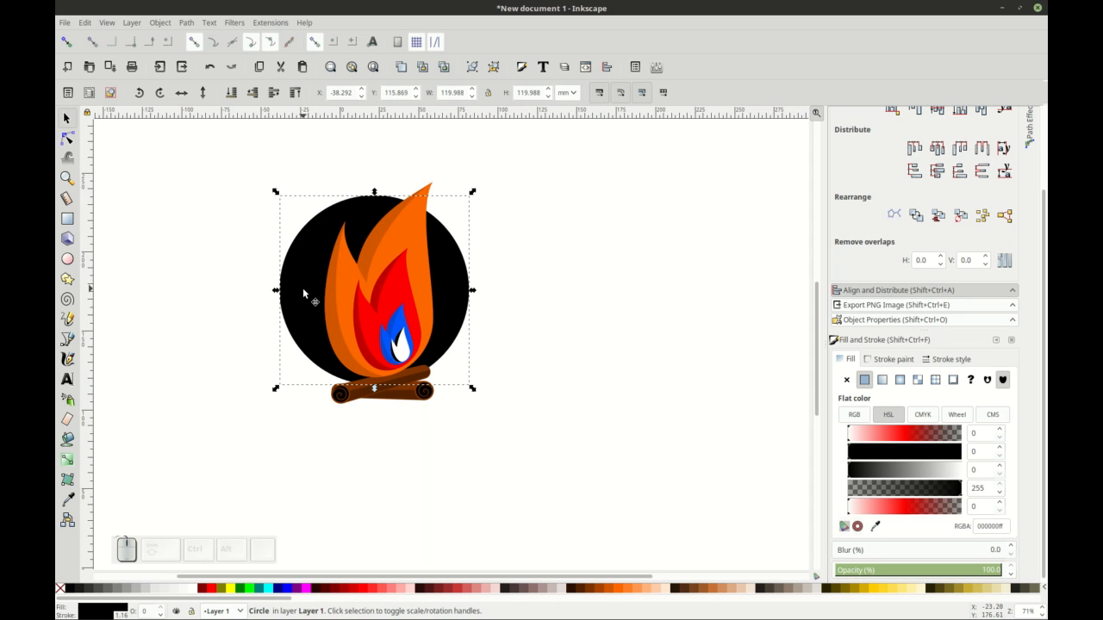
key("alt+Tab")
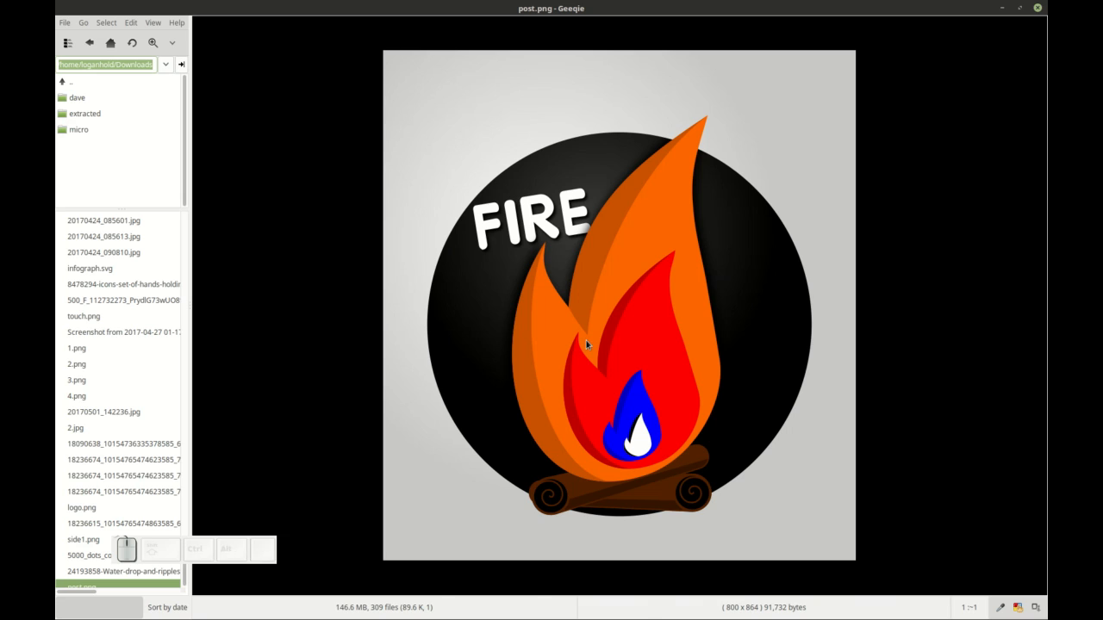
key("alt+Tab")
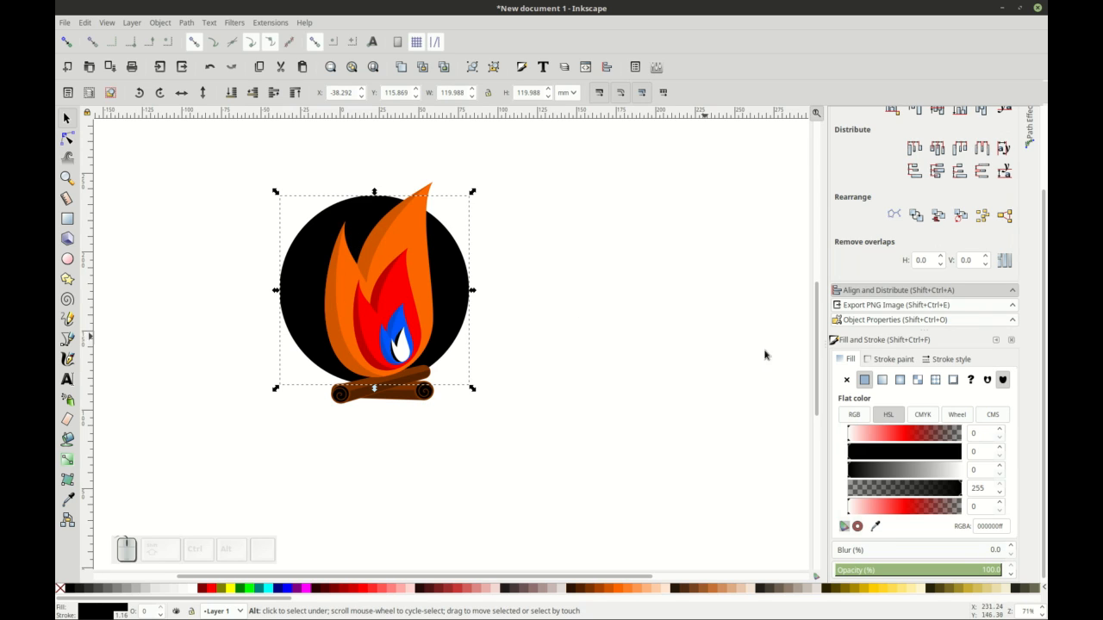
left_click(898, 381)
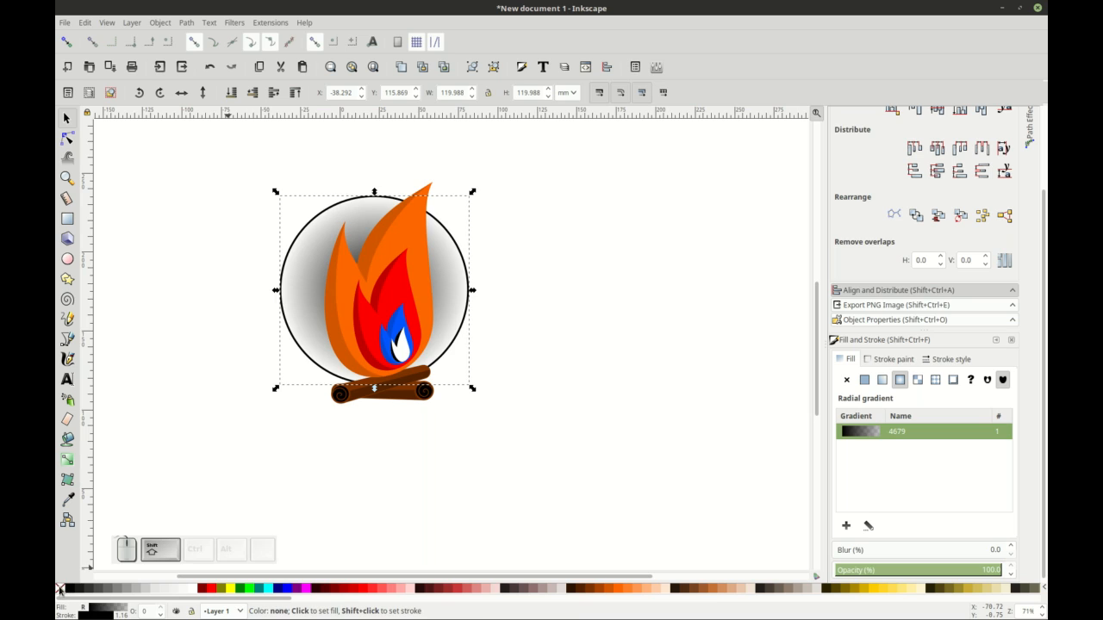
left_click(59, 590, "shift")
Step: Set the circle gradient's outer stop to opaque black with alpha 255 and its center stop to dark grey 2b2b2b
key("g")
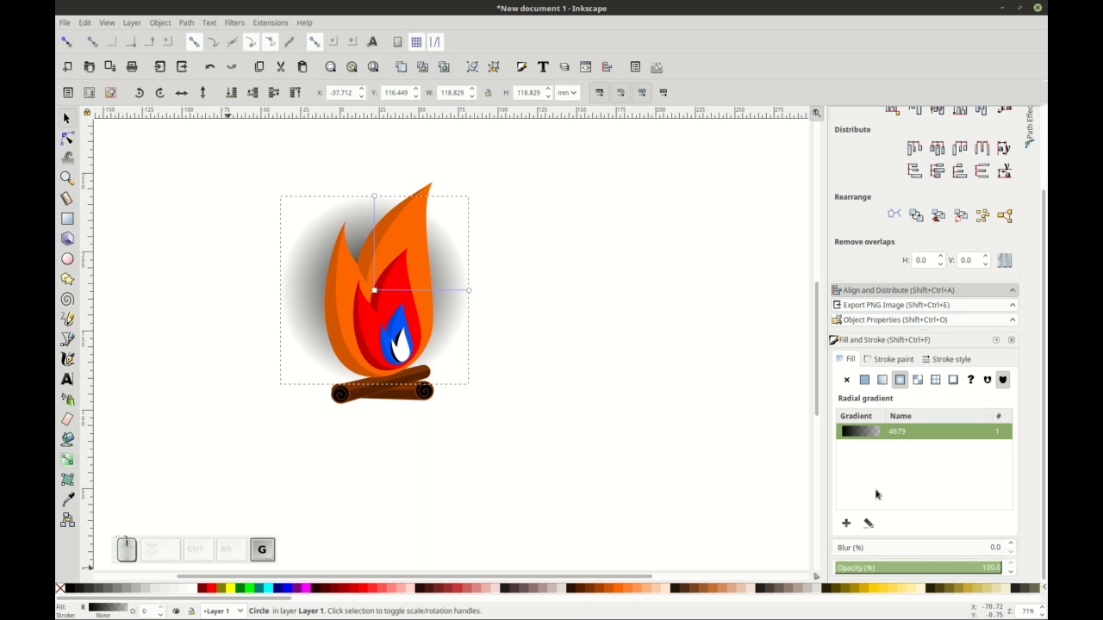
left_click(473, 294)
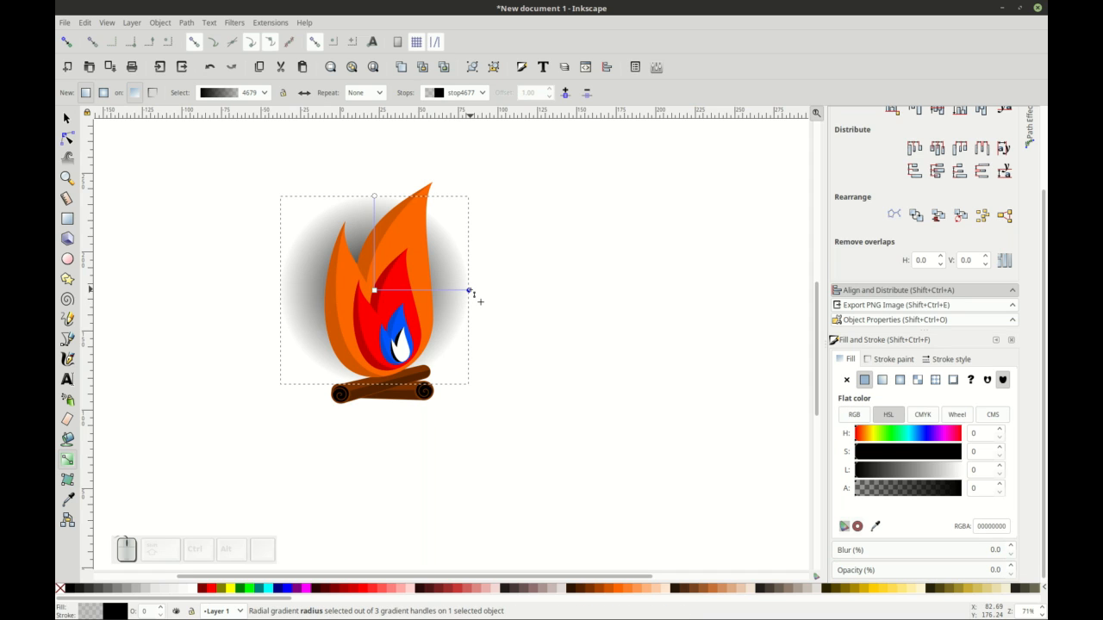
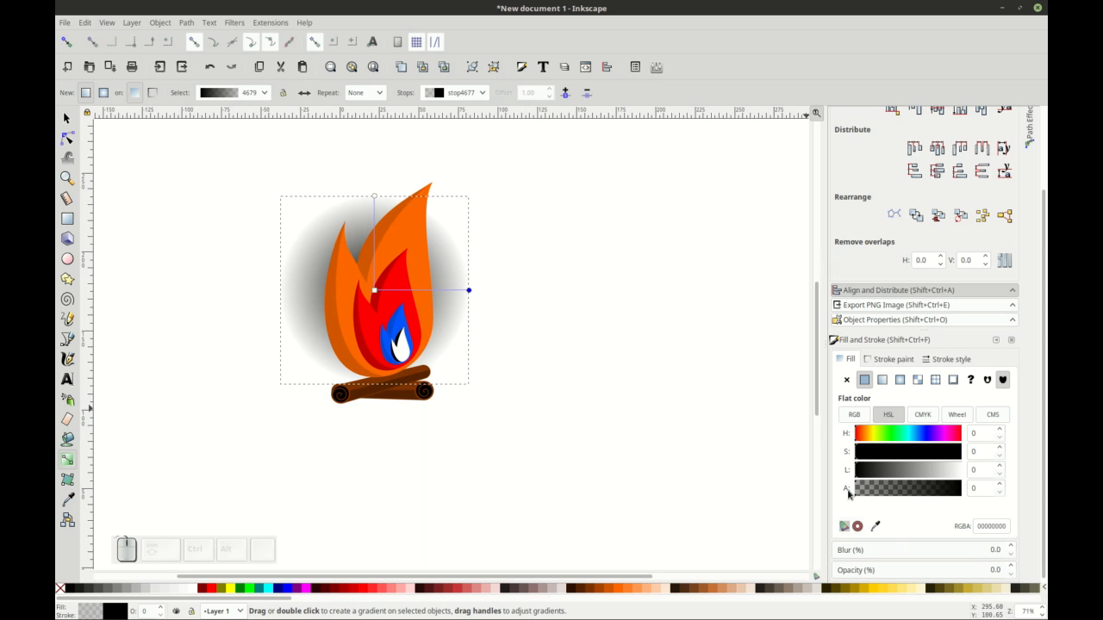
left_click_drag(864, 491, 969, 489)
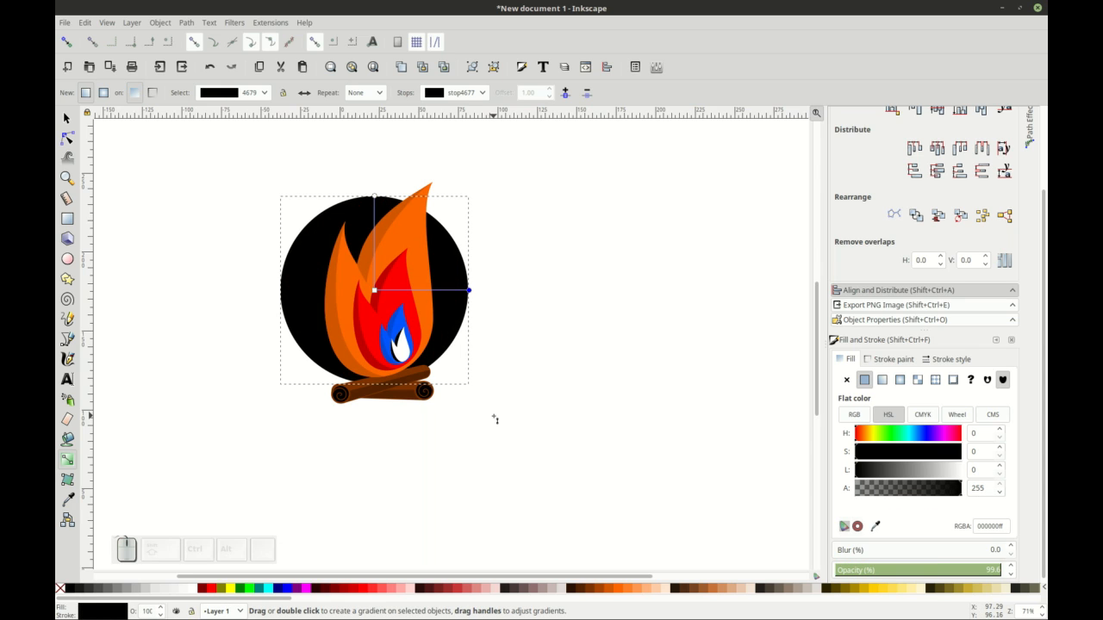
left_click(376, 293)
left_click(874, 472)
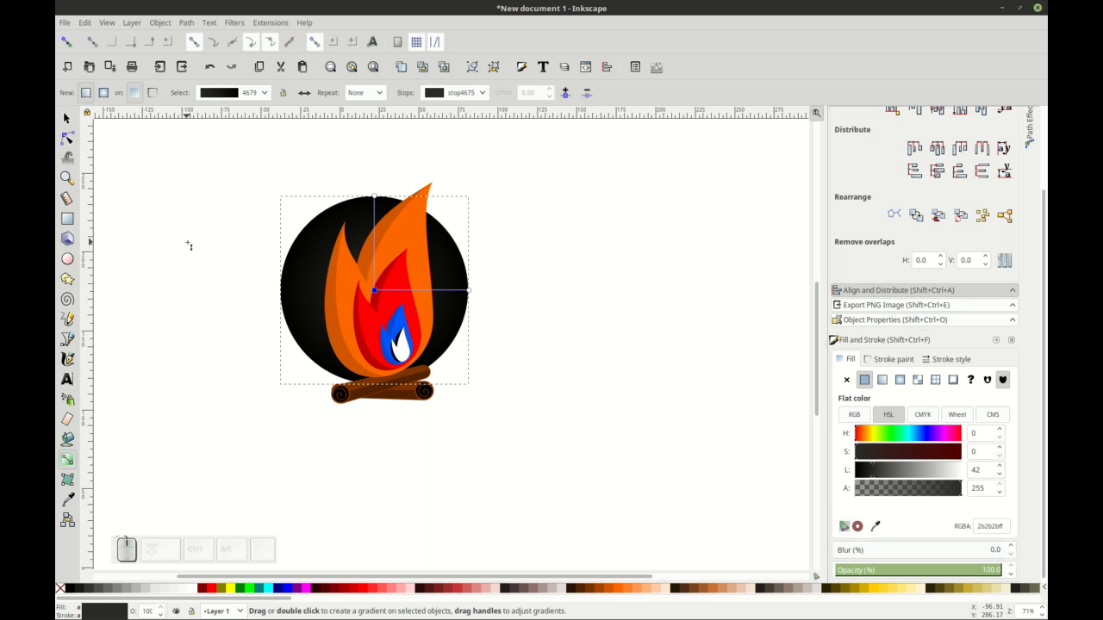
Step: Shift the gradient's center toward the circle's upper left and lighten its center stop to grey 484848
left_click_drag(375, 292, 333, 252)
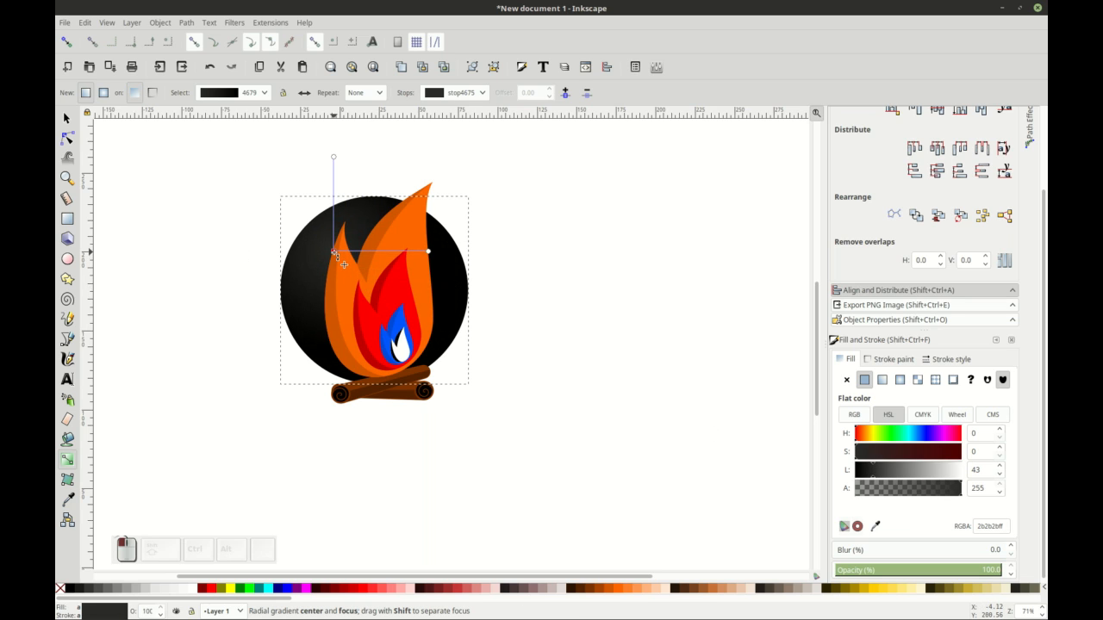
left_click(891, 472)
left_click(886, 472)
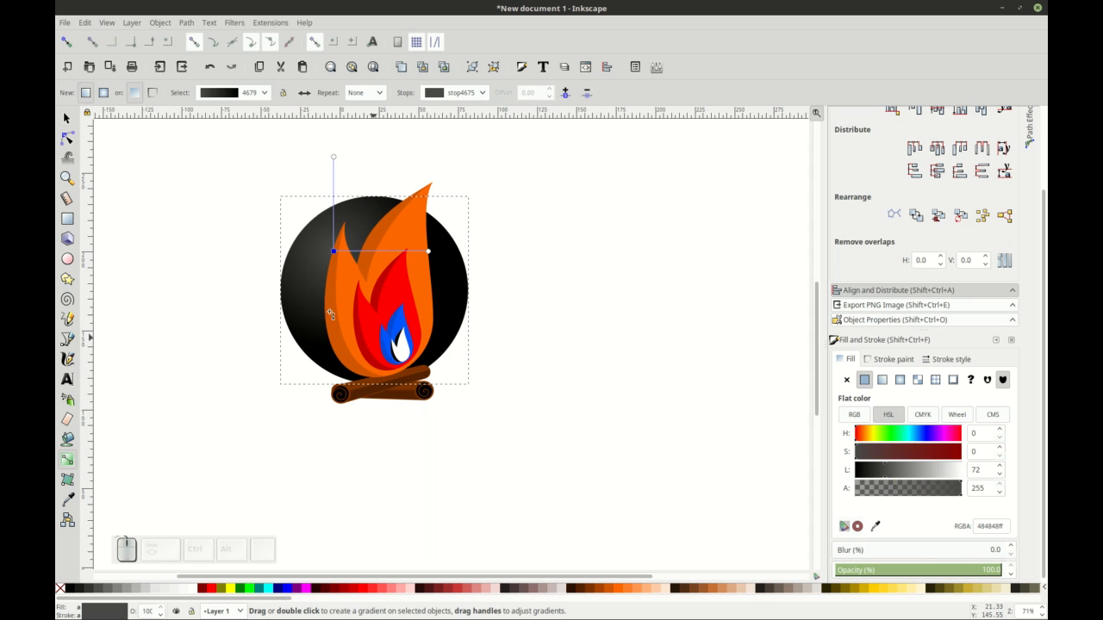
left_click_drag(333, 252, 344, 260)
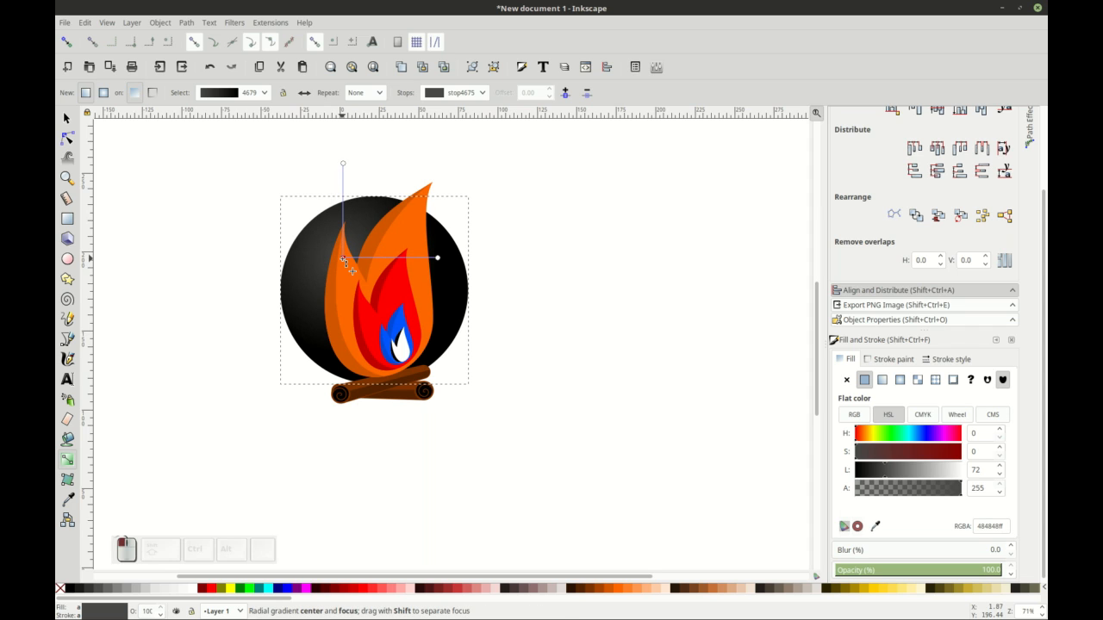
left_click(68, 119)
left_click(190, 190)
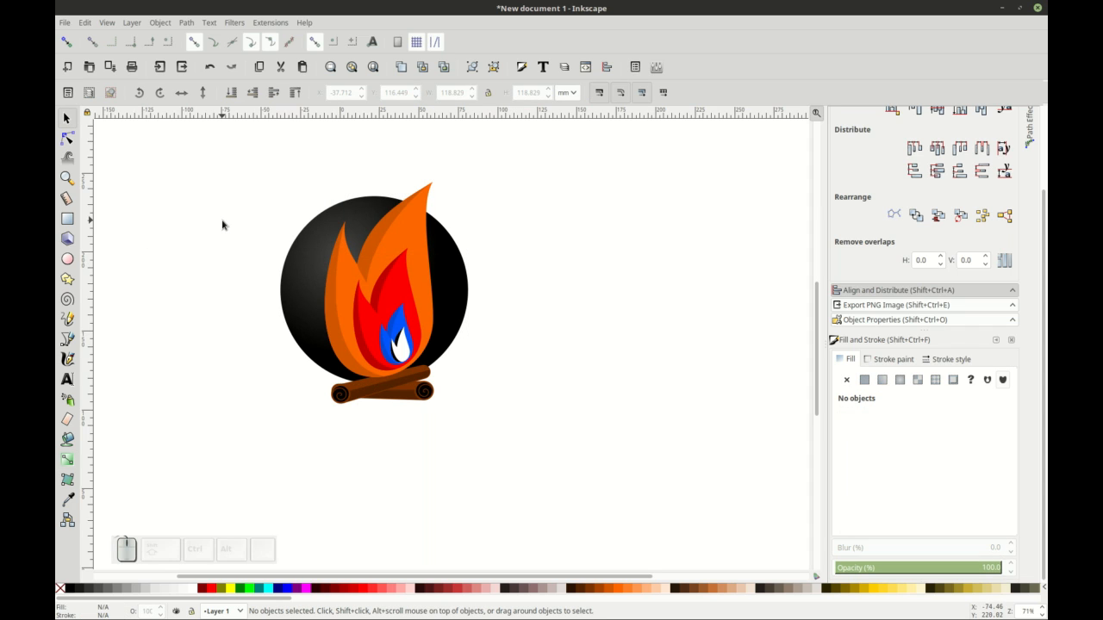
Step: Move the shaded circle out from behind the flames to inspect its gradient, and undo the move
left_click_drag(376, 221, 586, 216)
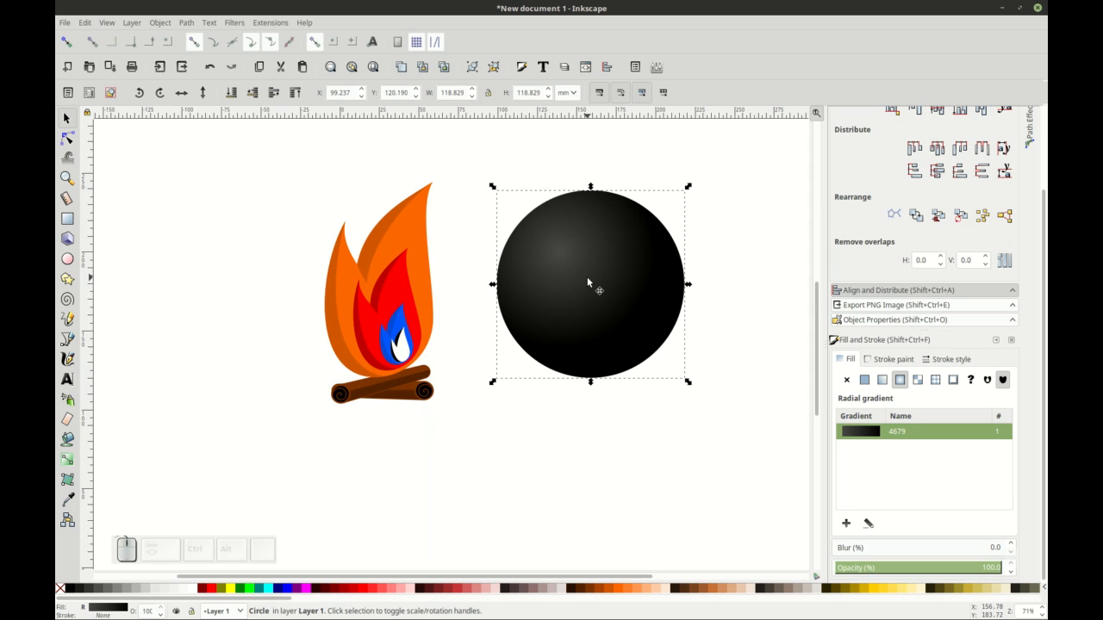
left_click(608, 372)
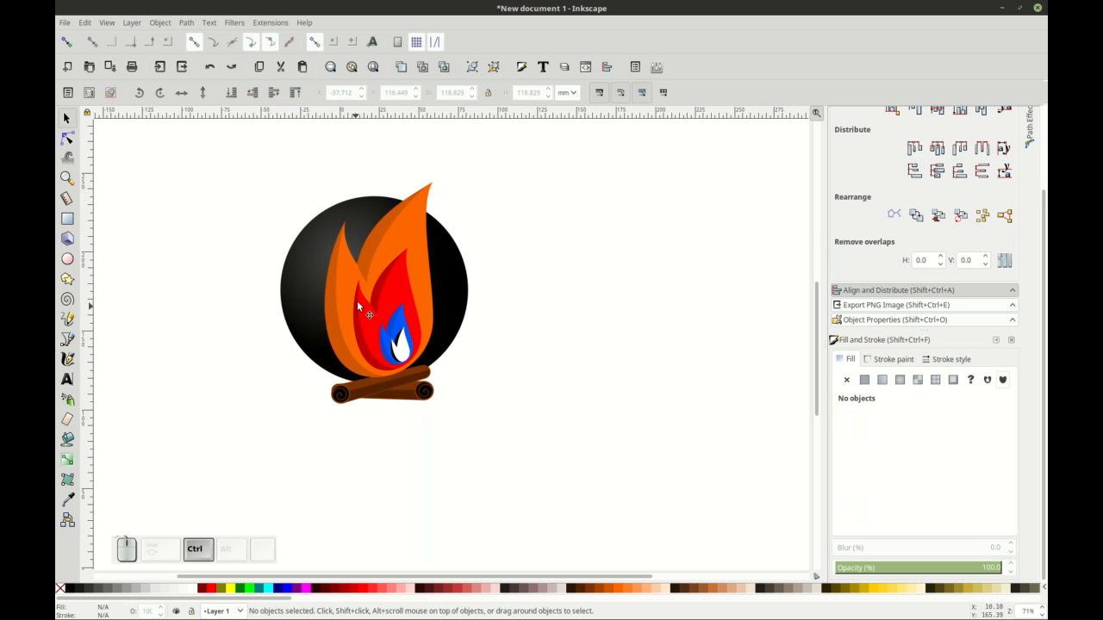
Step: Add the text "FIRE" beside the illustration and scale it up proportionally to about 36 mm wide
scroll(356, 289, "up", 2)
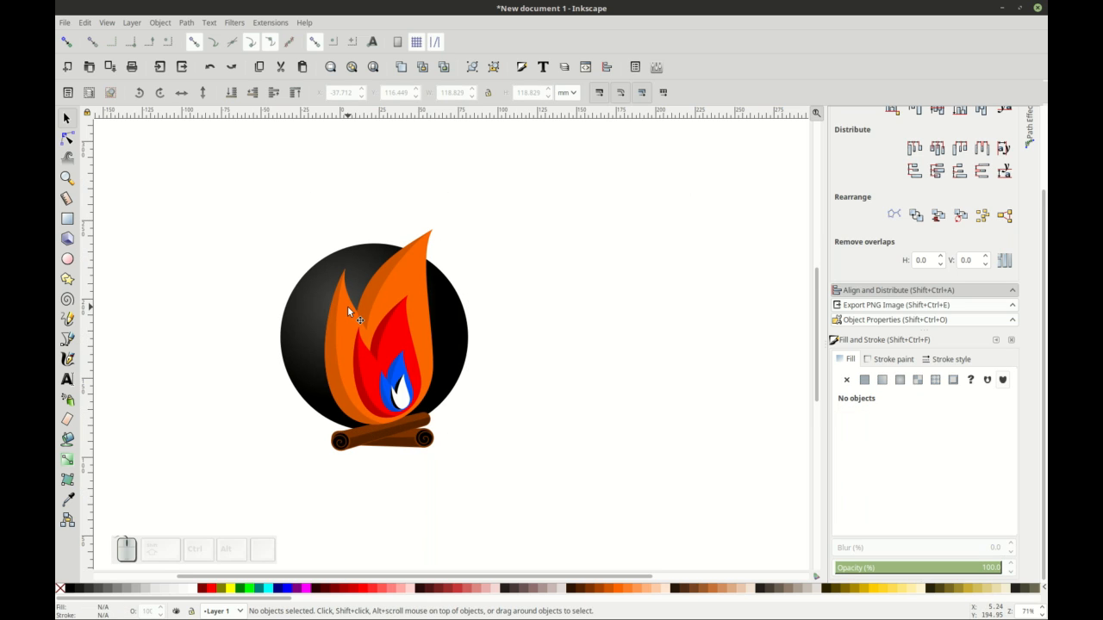
key("t")
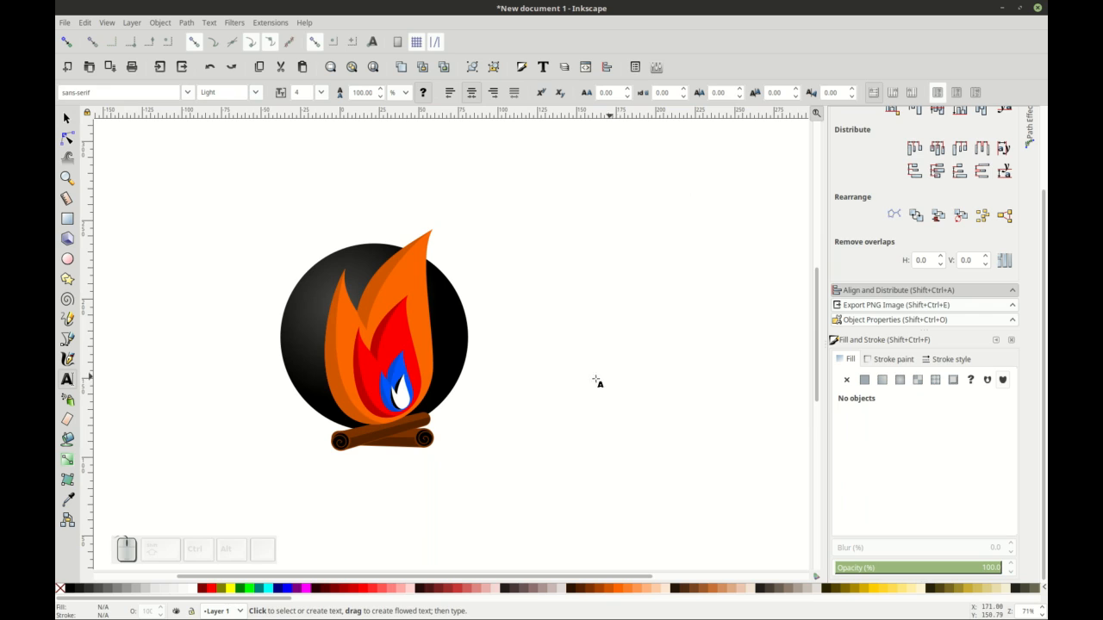
left_click(564, 388)
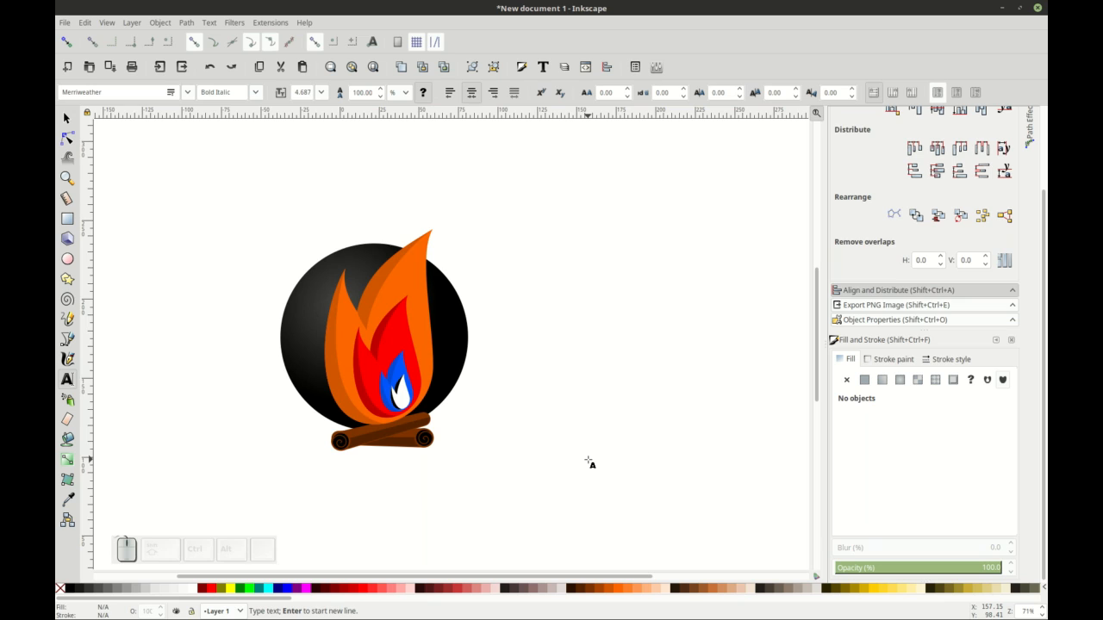
type("F")
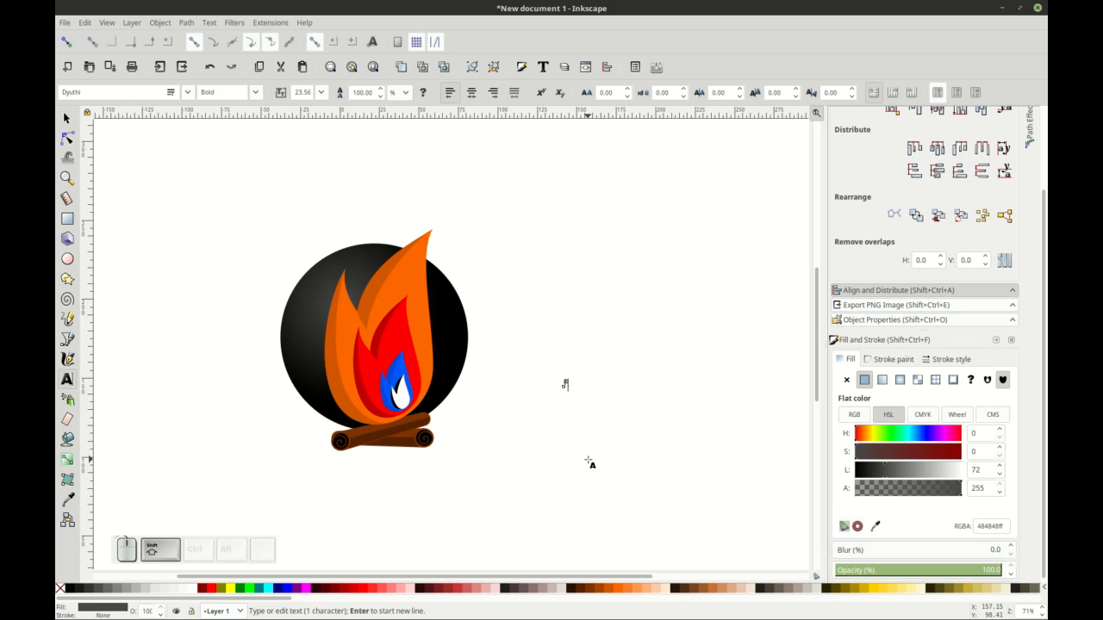
type("IRE")
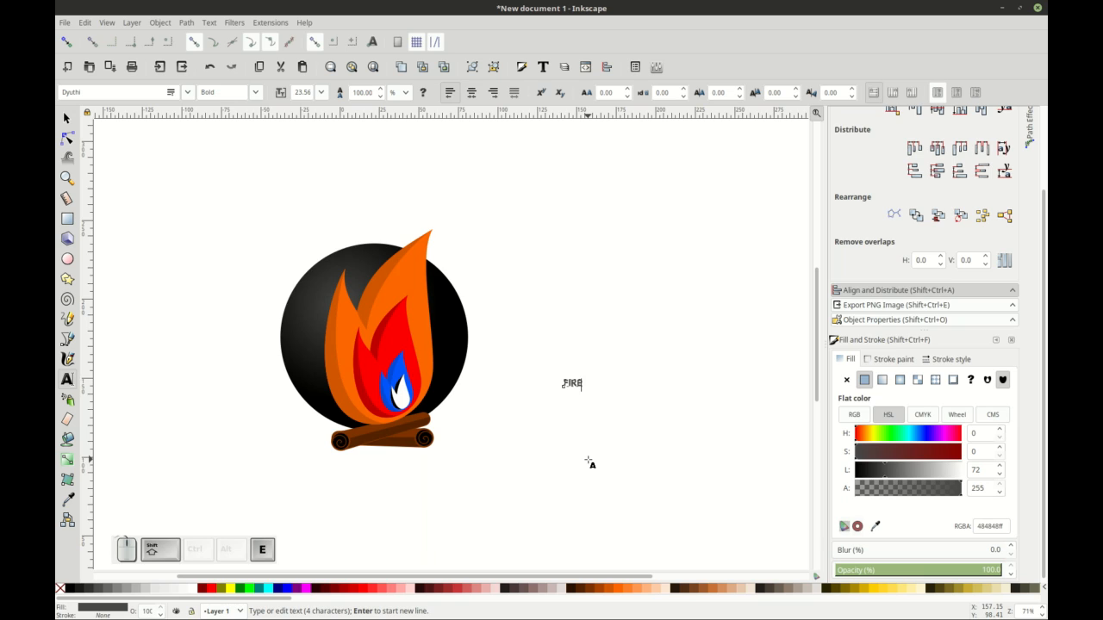
left_click(67, 118)
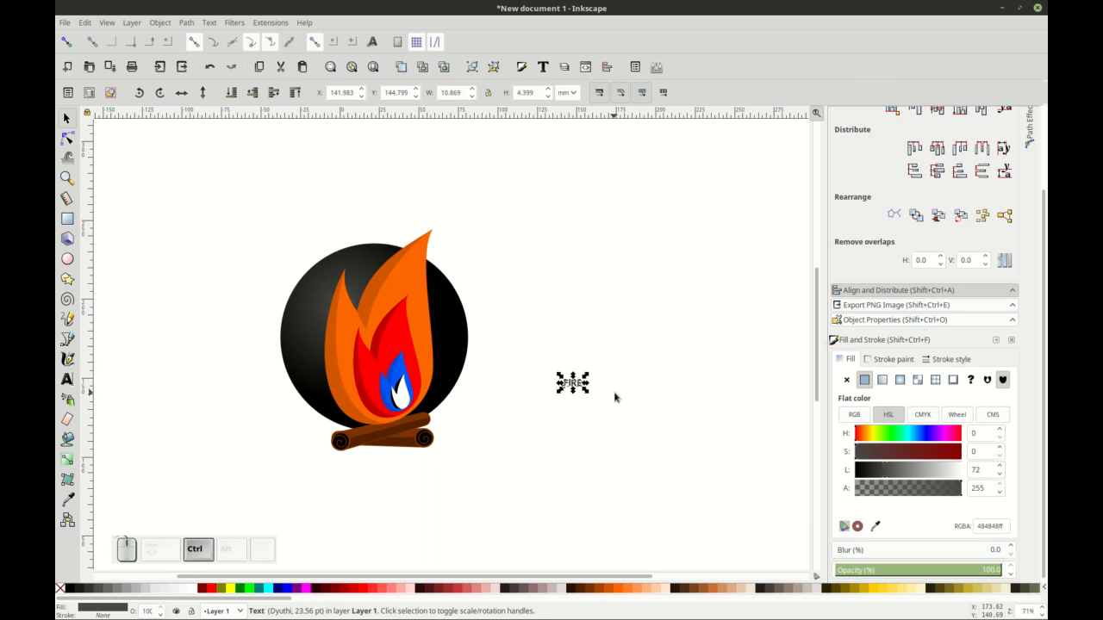
left_click_drag(588, 373, 627, 339)
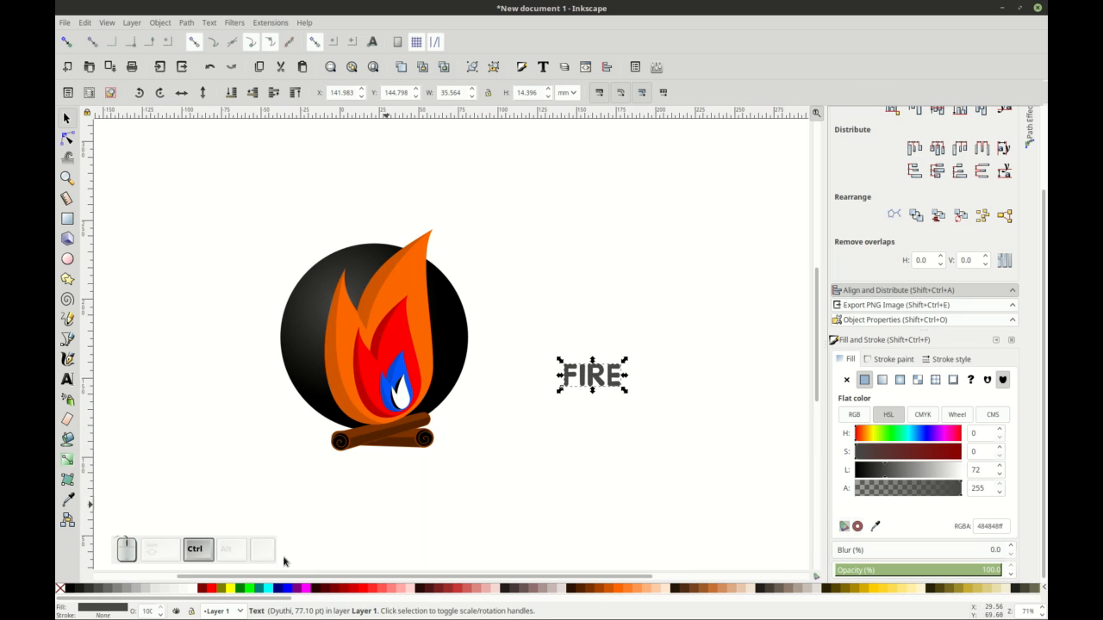
Step: Fill the "FIRE" text with white and move it onto the upper-left part of the dark circle
left_click(189, 588)
left_click_drag(570, 377, 320, 273)
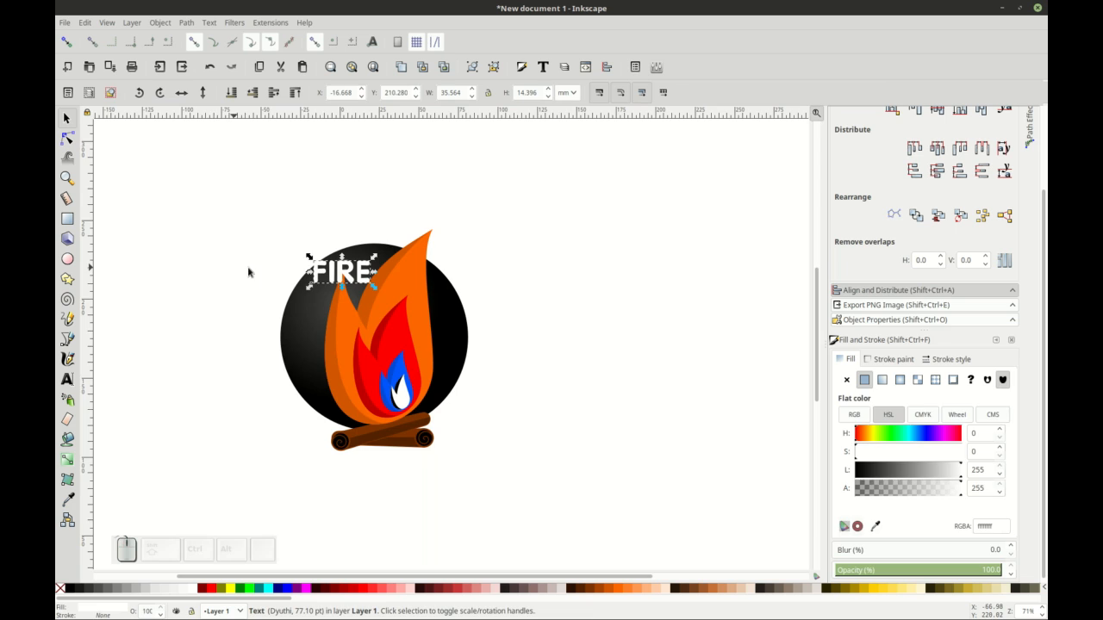
left_click(248, 272)
Step: Rotate the "FIRE" text slightly counter-clockwise so it slants upward above the small flame tip
key("plus")
key("plus")
key("plus")
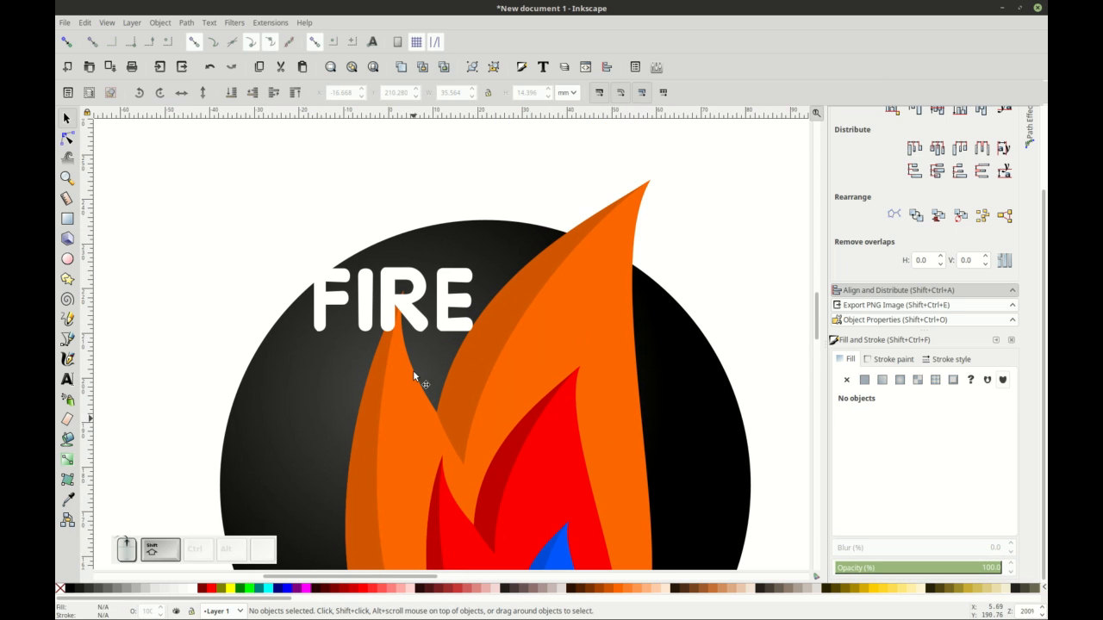
left_click(410, 292)
left_click(465, 297)
left_click_drag(478, 264, 480, 252)
left_click(276, 243)
scroll(302, 246, "down", 2)
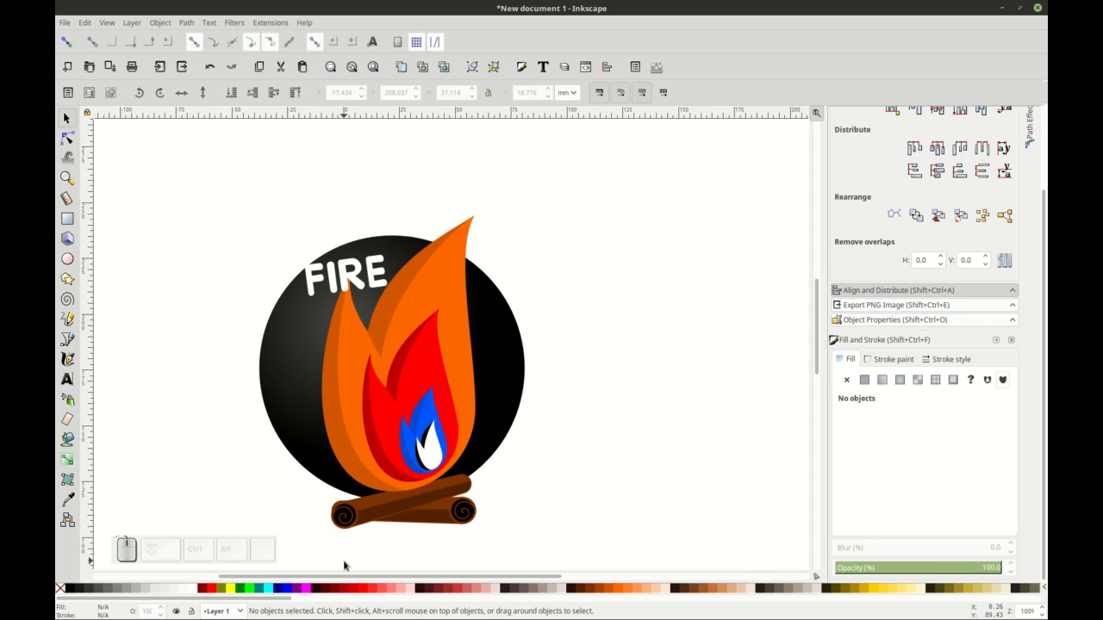
scroll(398, 508, "down", 2)
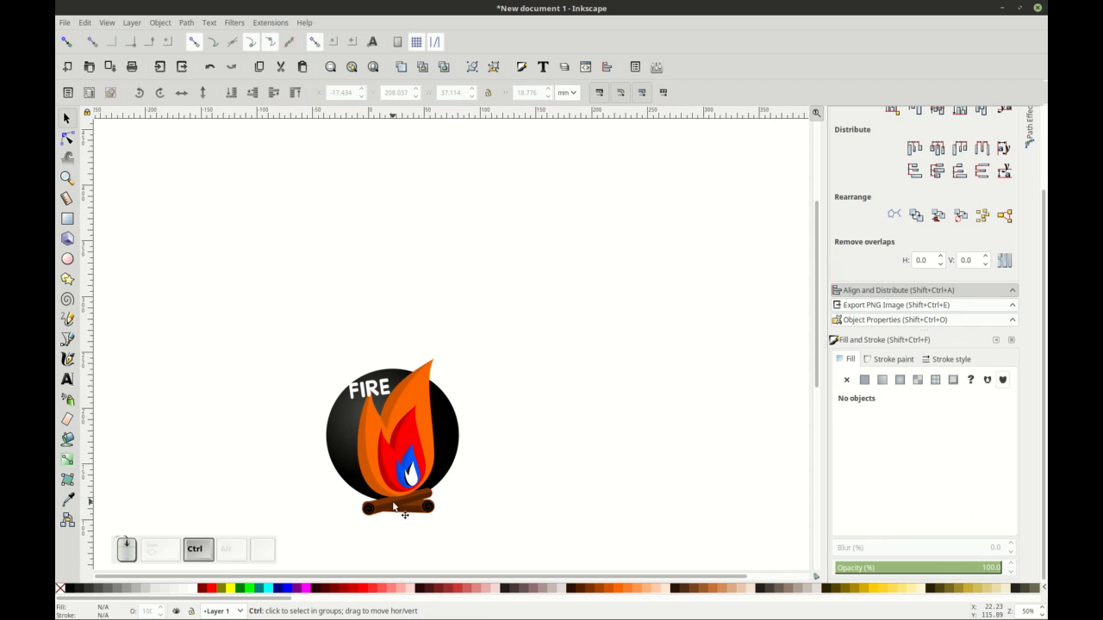
Step: Enlarge the dark circle proportionally to about 135 mm wide and recentre it behind the flames
left_click(445, 429)
left_click_drag(464, 367, 480, 347)
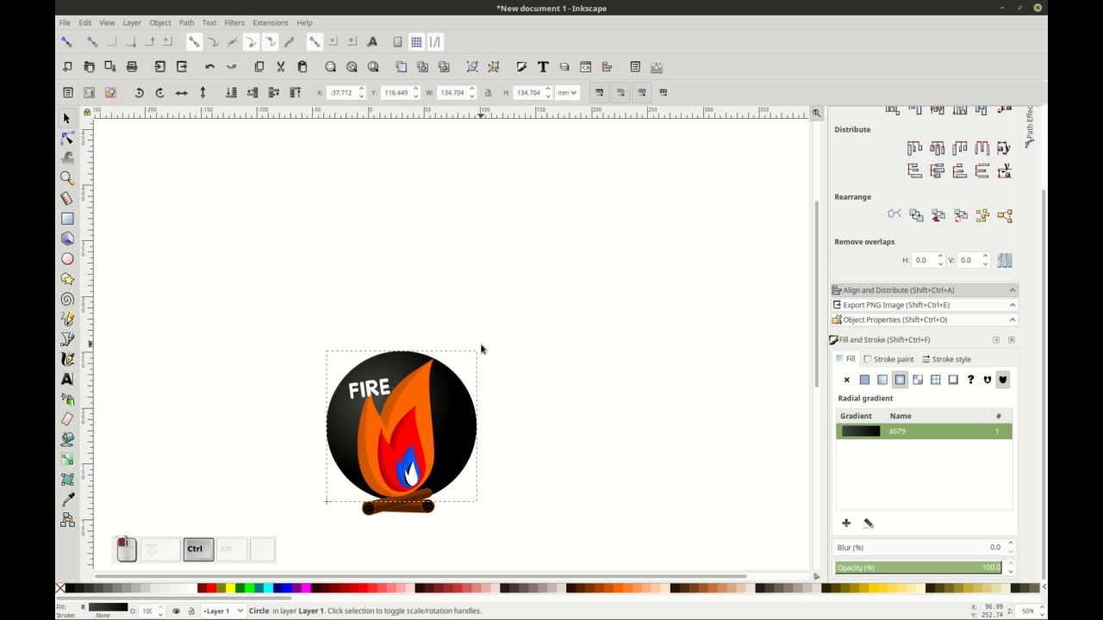
left_click_drag(461, 387, 452, 396)
left_click(276, 396)
scroll(375, 384, "up", 1)
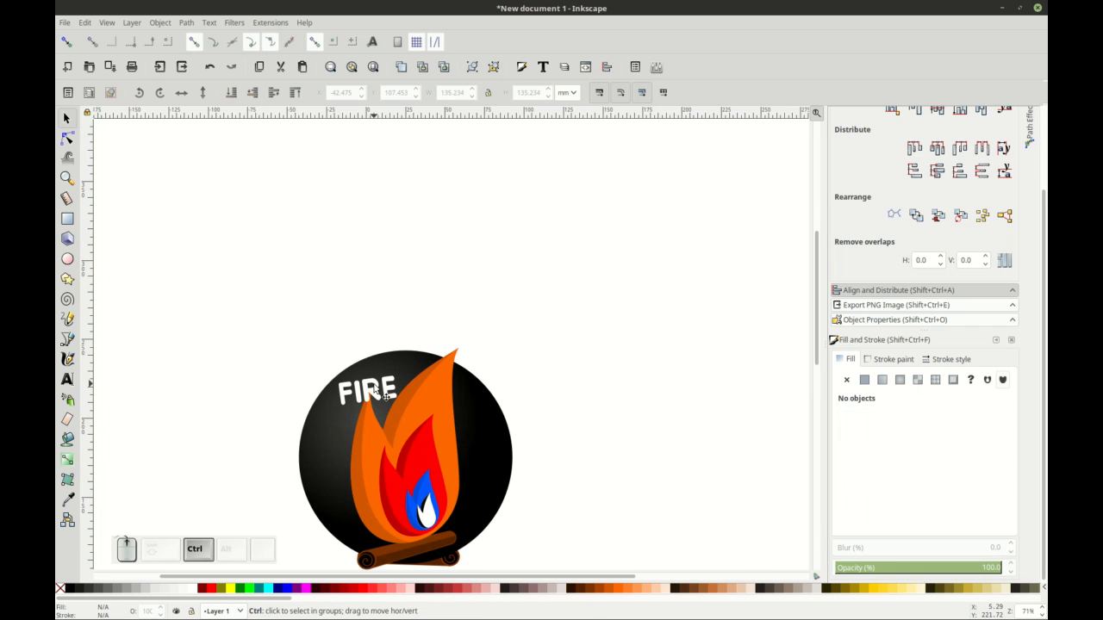
Step: Move the "FIRE" text slightly up and stack it directly above the dark circle, behind the flames
left_click_drag(383, 383, 385, 371)
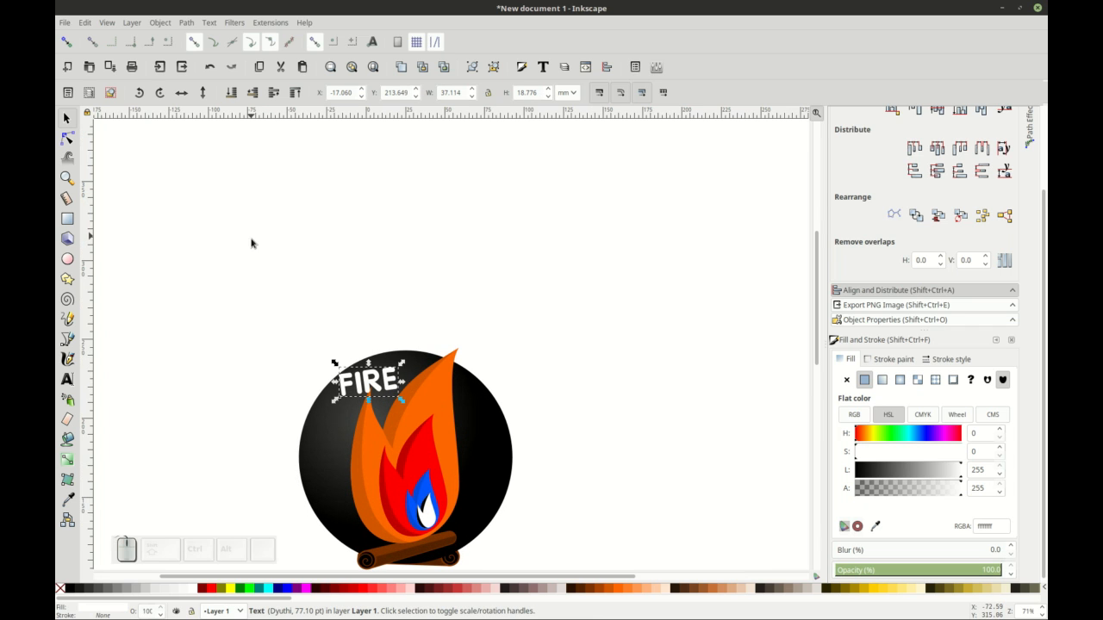
left_click(252, 242)
left_click(363, 383)
left_click(231, 92)
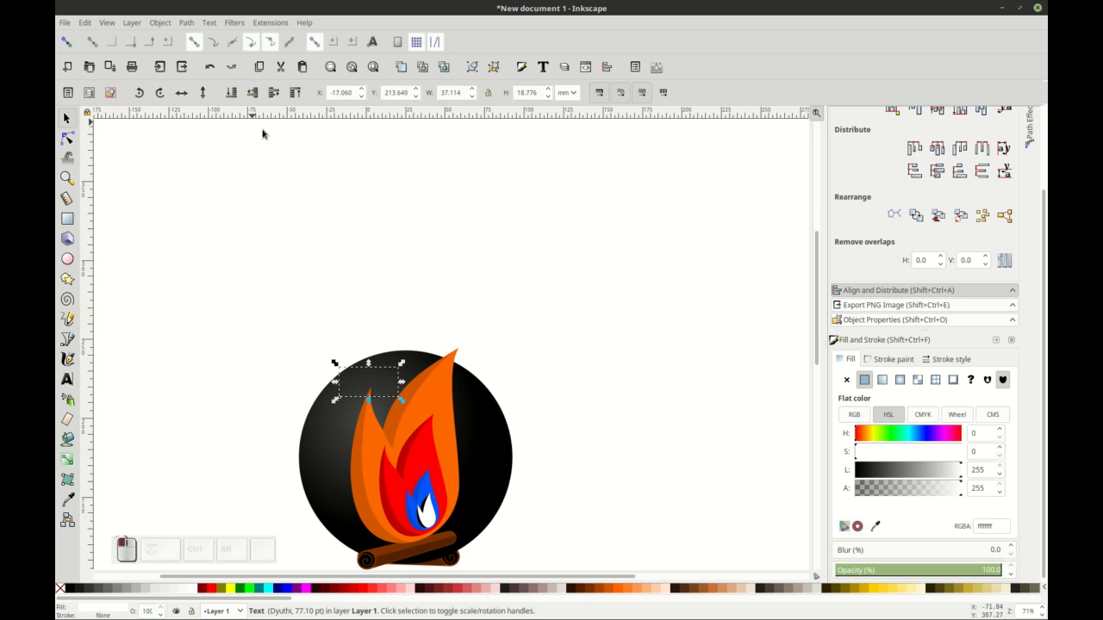
left_click(273, 92)
left_click(267, 243)
Step: Nudge the "FIRE" text slightly to the right over the small flame tip
scroll(378, 396, "up", 2)
left_click(357, 369)
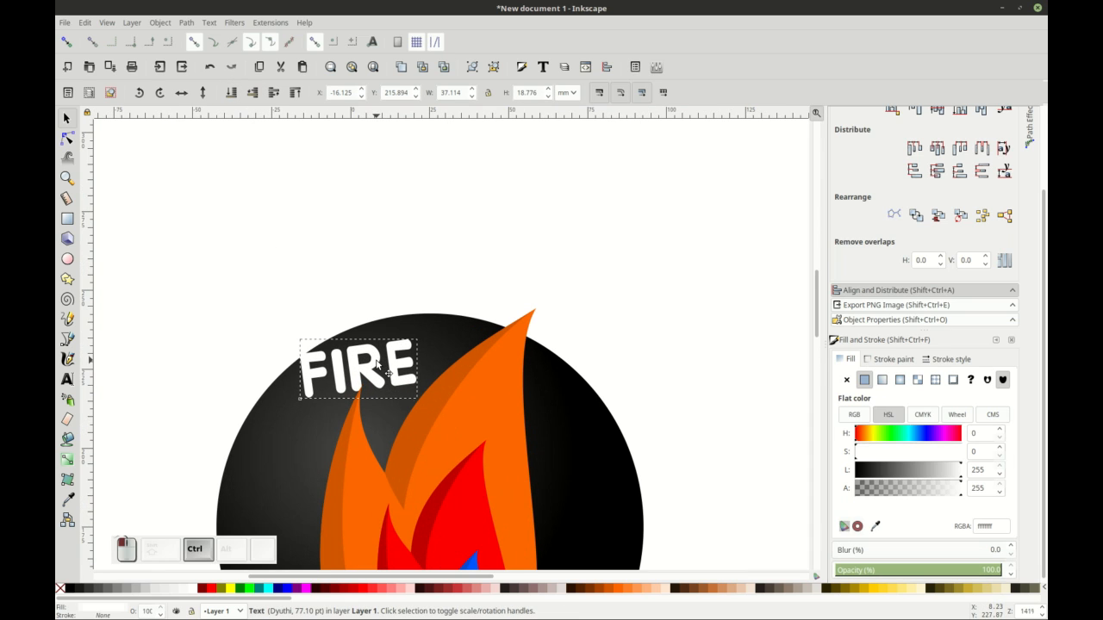
left_click_drag(318, 357, 325, 356)
left_click(240, 328)
scroll(240, 327, "down", 1)
scroll(240, 331, "down", 1)
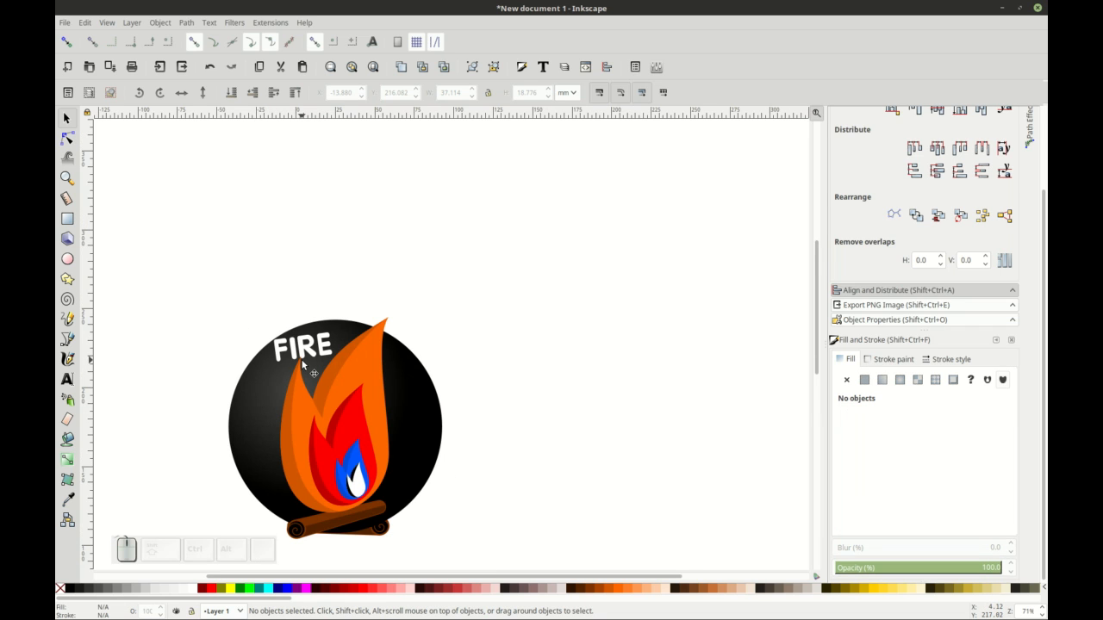
Step: Duplicate the "FIRE" text, making the copy a black shadow with 4% blur
scroll(304, 364, "up", 3)
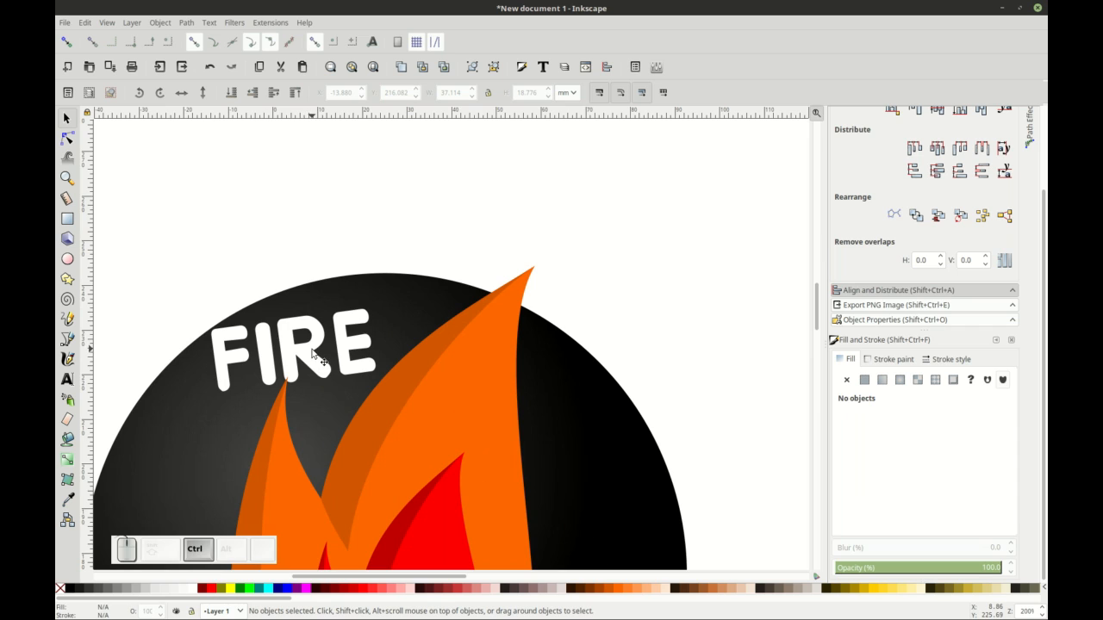
scroll(315, 362, "down", 2)
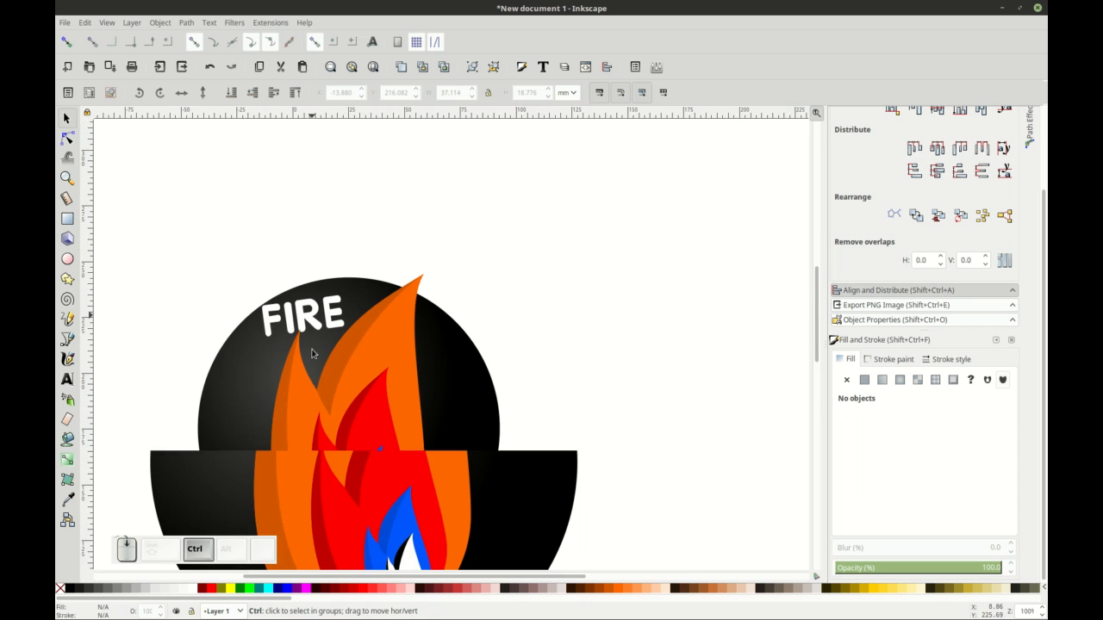
scroll(318, 358, "up", 2)
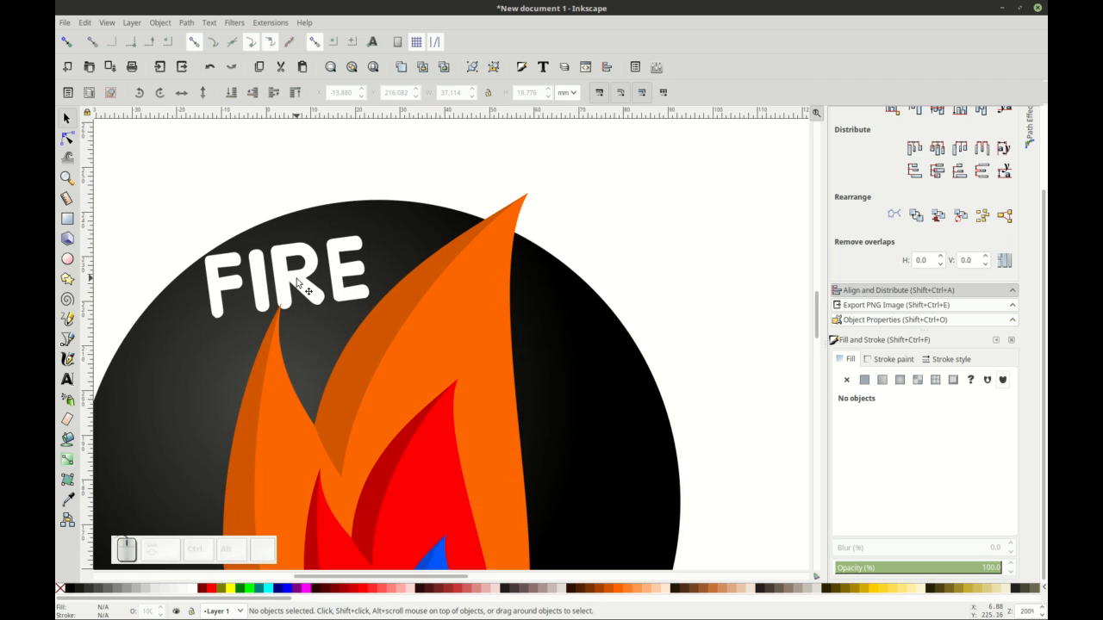
left_click(296, 279)
key("ctrl+d")
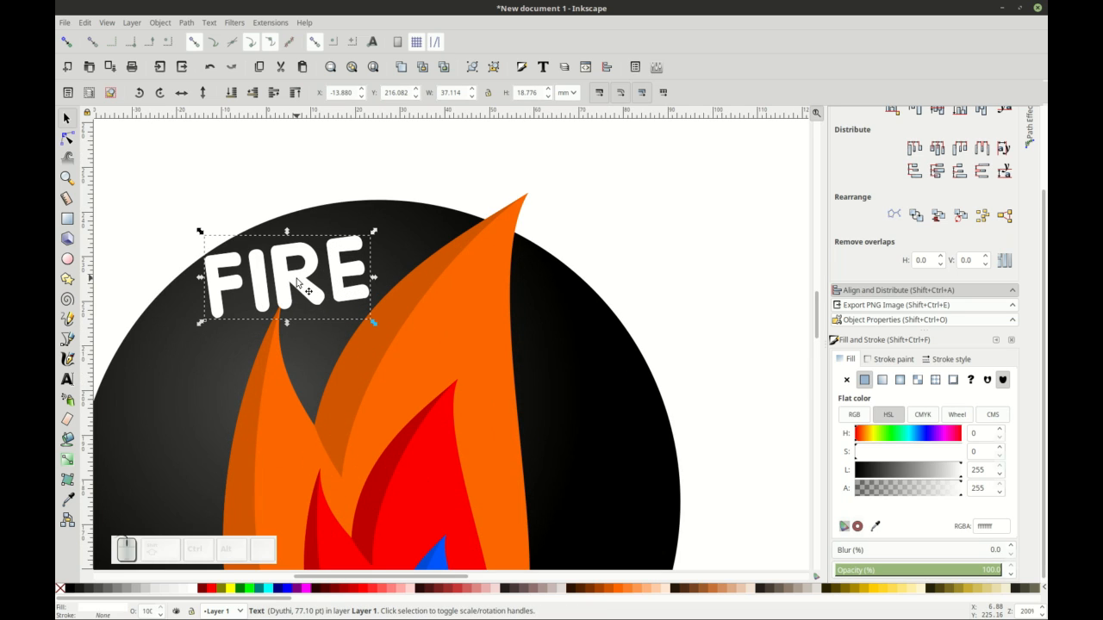
left_click(69, 588)
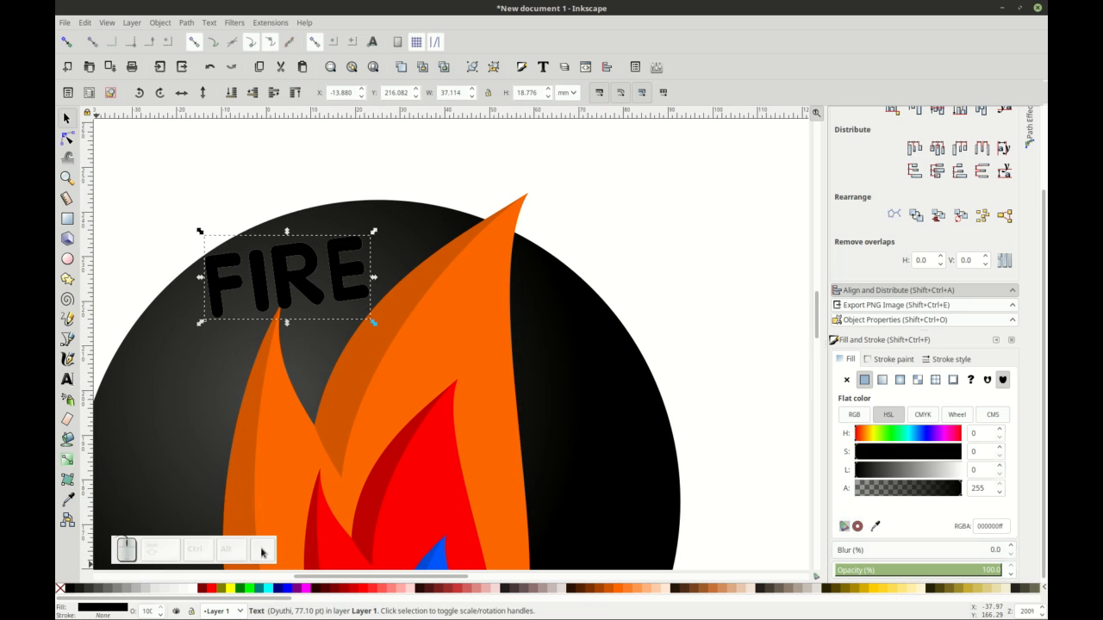
left_click(1012, 548)
left_click(1012, 548)
left_click(1011, 548)
left_click(1011, 548)
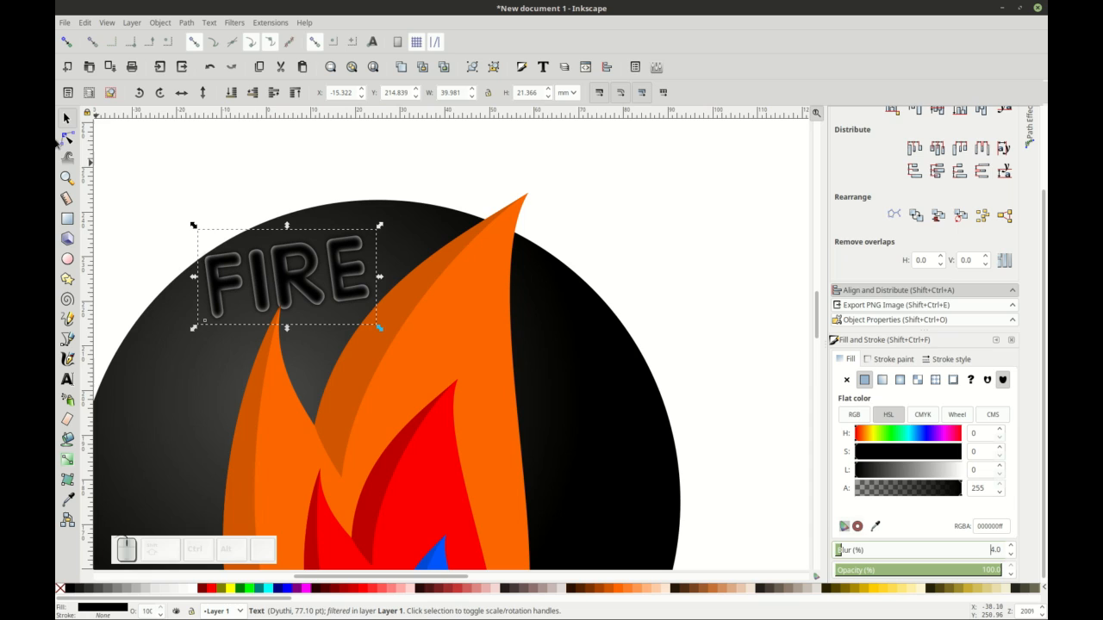
Step: Lower the blurred text copy behind the white "FIRE" text and offset it slightly down and right as a drop shadow
left_click(253, 92)
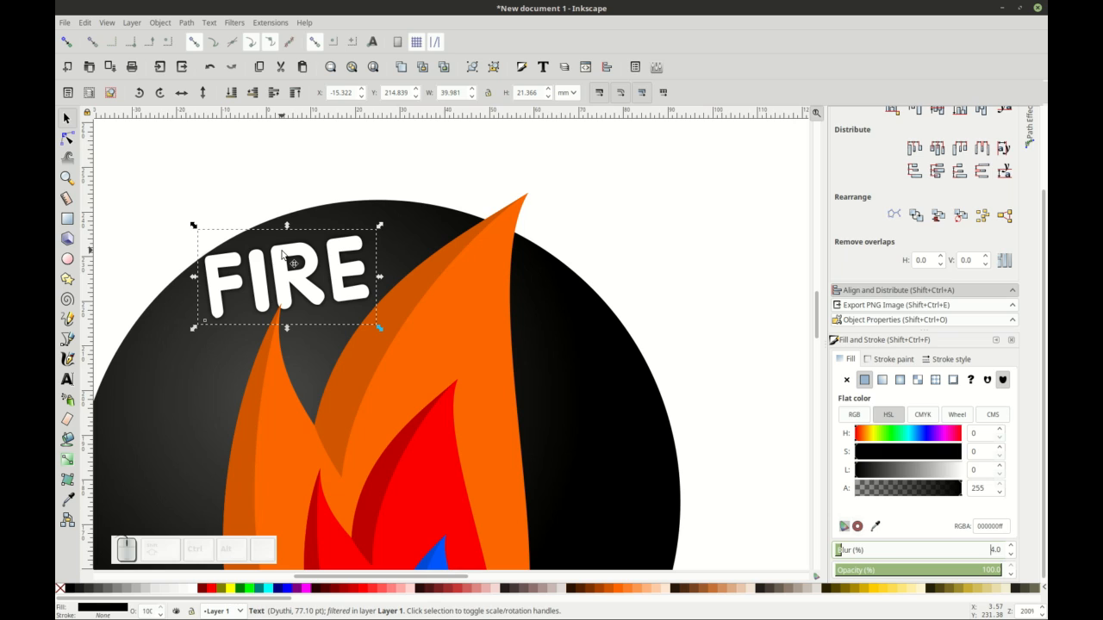
left_click_drag(282, 254, 294, 259)
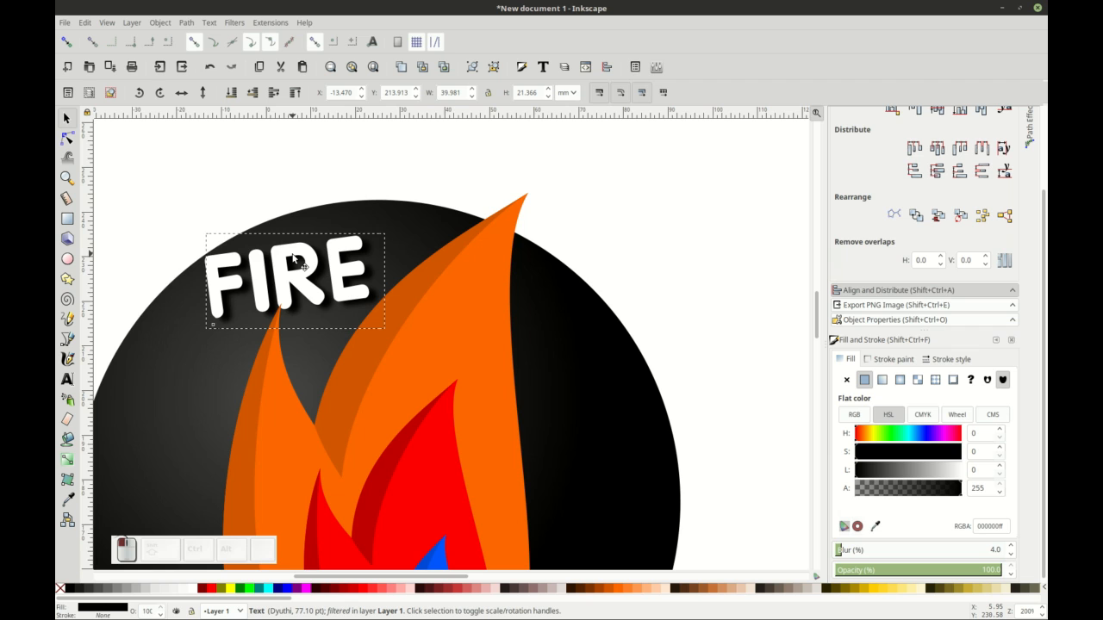
scroll(297, 263, "up", 3)
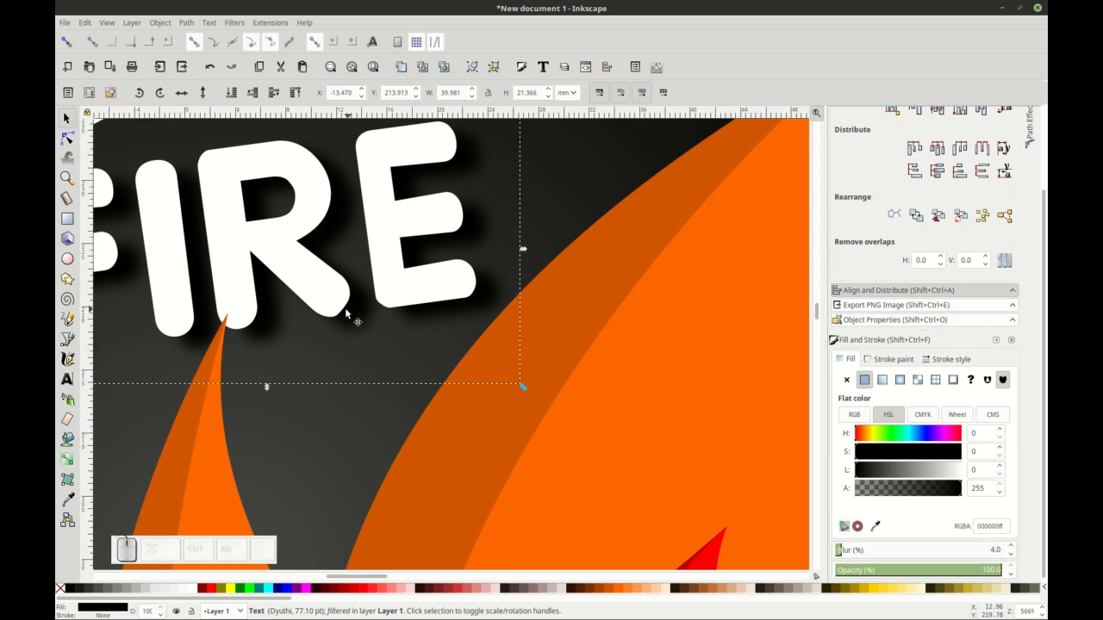
scroll(320, 260, "down", 3)
left_click(290, 200)
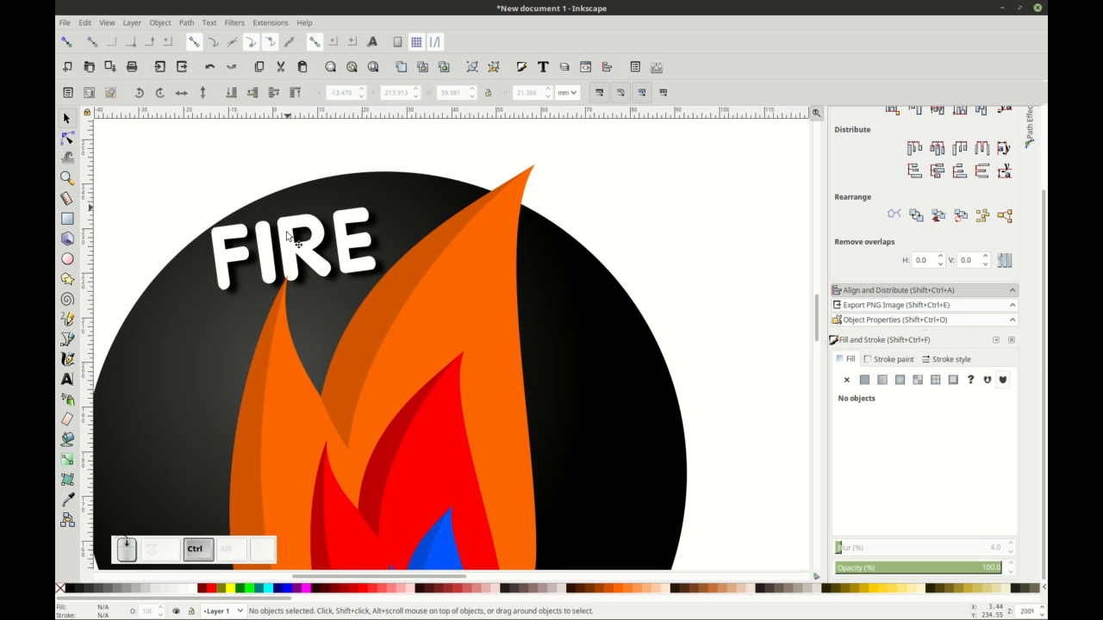
Step: Duplicate the large orange flame, making the copy a black shadow with 4% blur
left_click(461, 308)
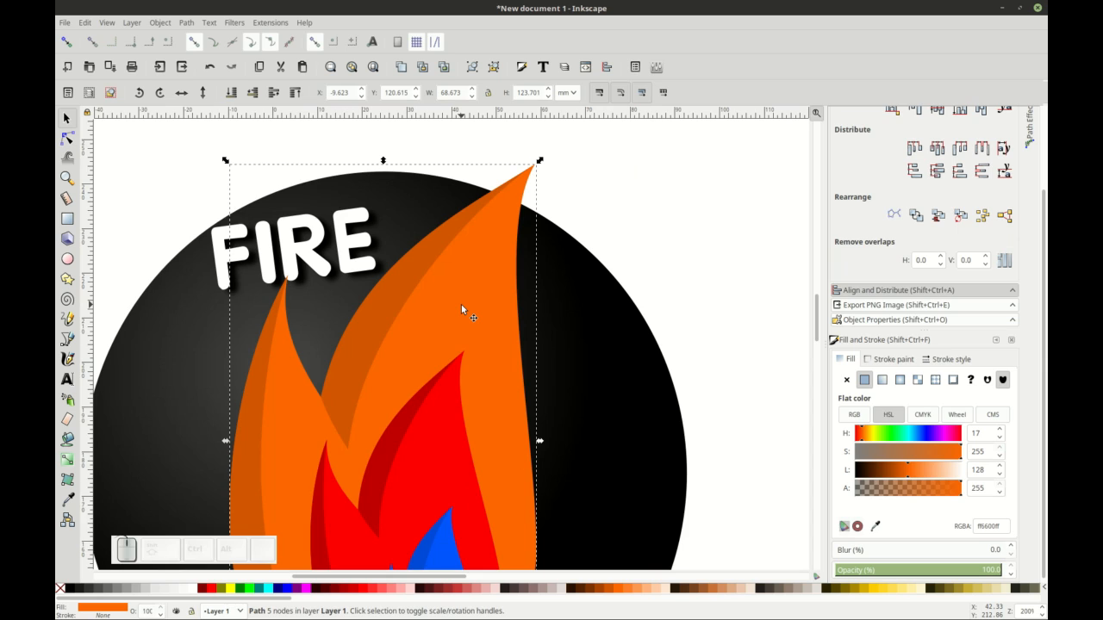
key("Home")
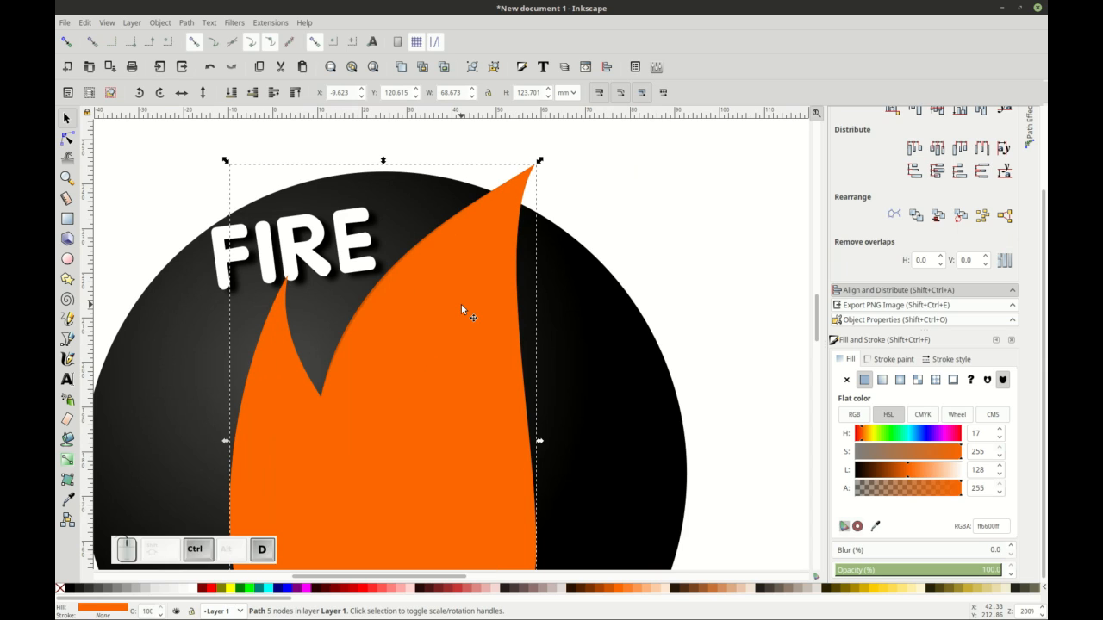
left_click(71, 588)
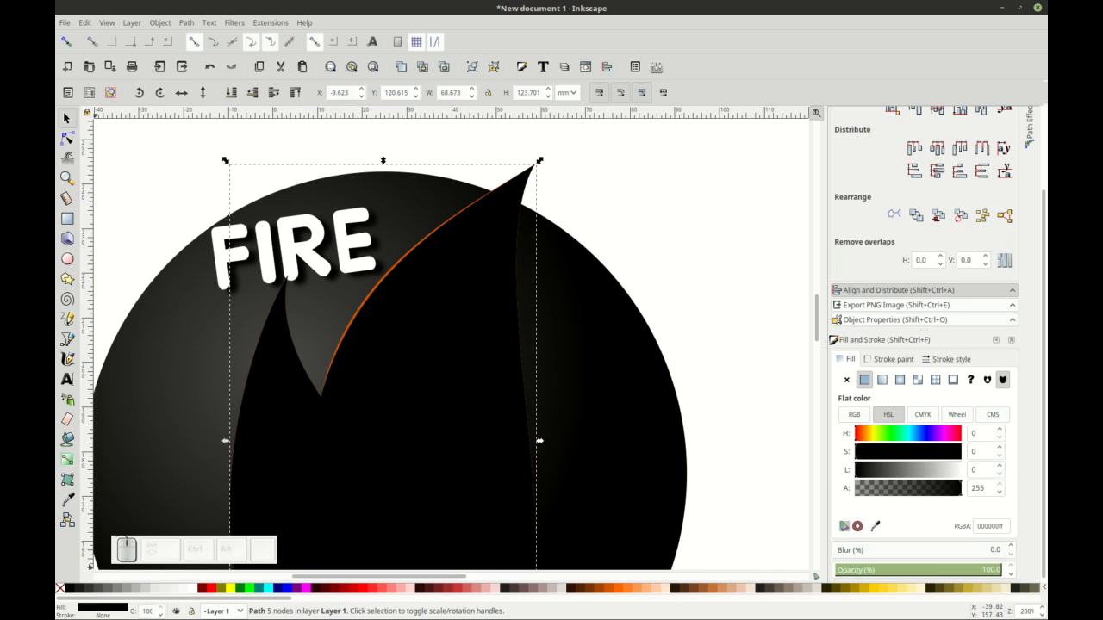
left_click(1011, 545)
left_click(1011, 545)
left_click(1011, 545)
left_click(1011, 546)
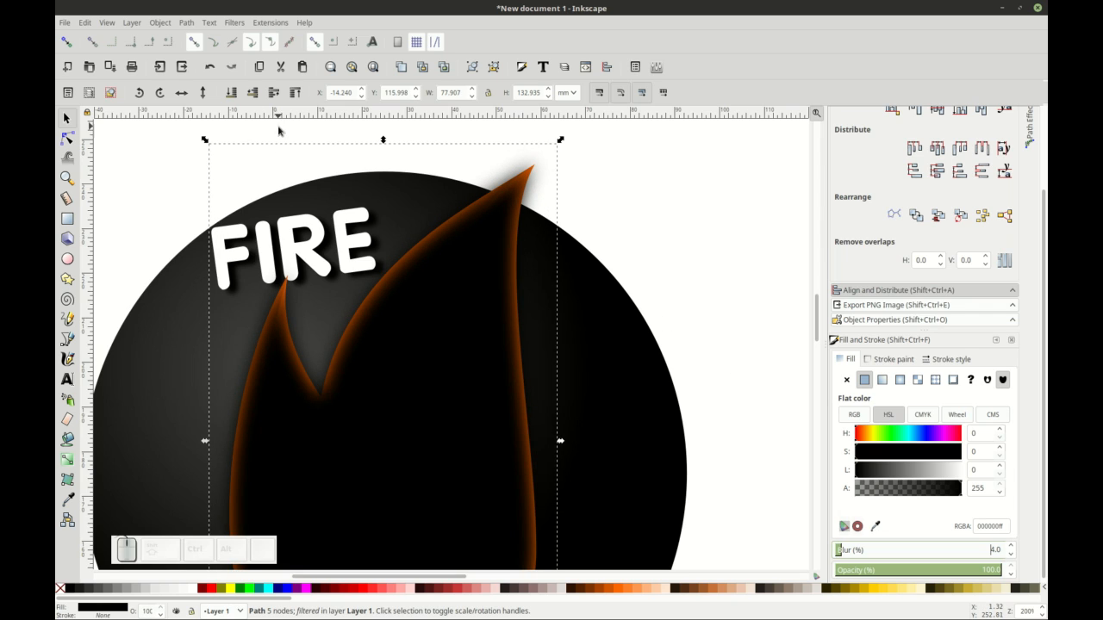
Step: Lower the blurred flame copy beneath all the flame shapes so it shades the dark circle
left_click(275, 94)
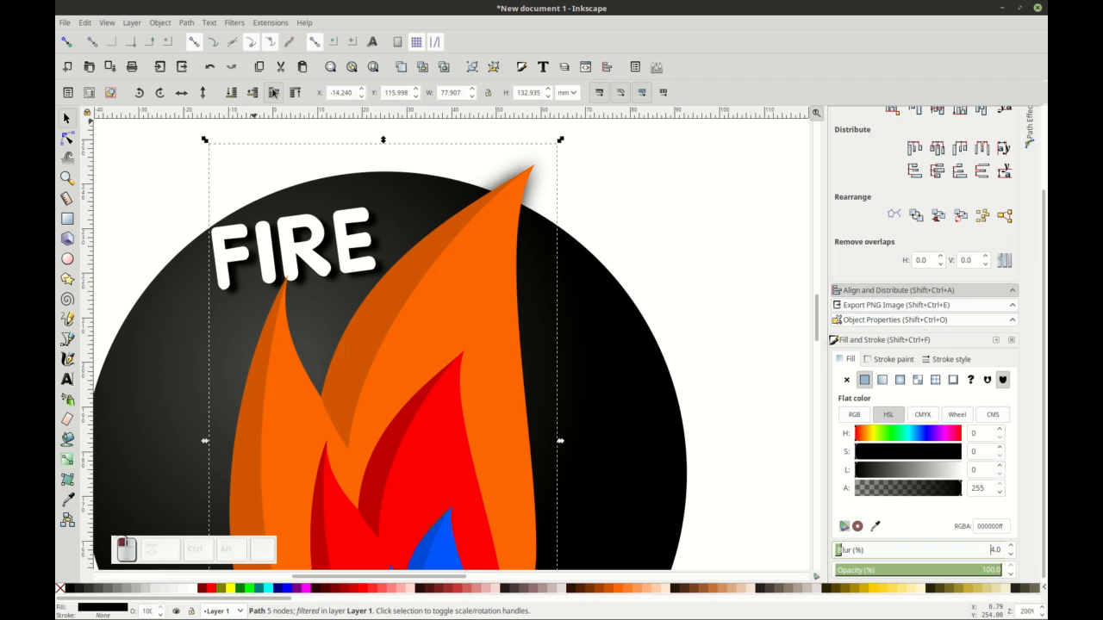
left_click(630, 240)
scroll(630, 240, "down", 2, "ctrl")
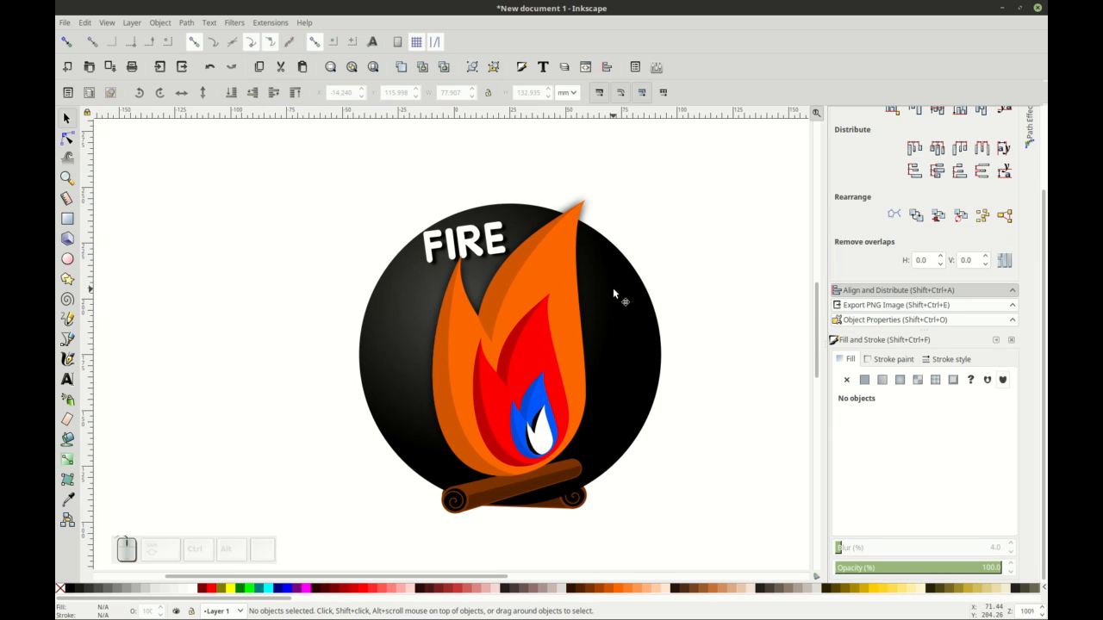
scroll(571, 240, "up", 3, "ctrl")
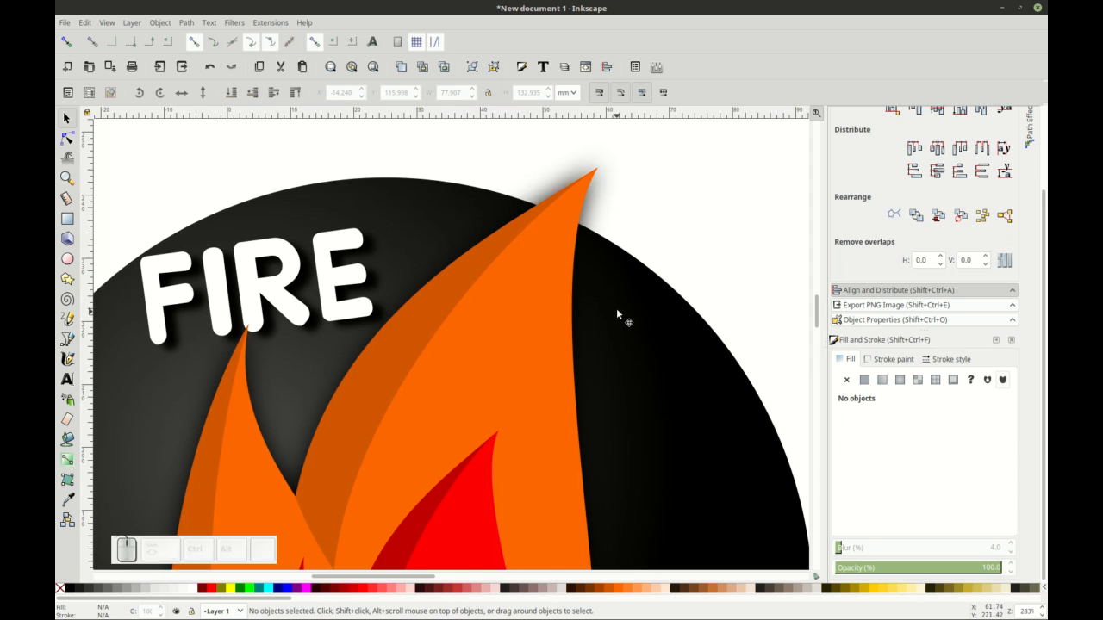
scroll(616, 316, "down", 2, "ctrl")
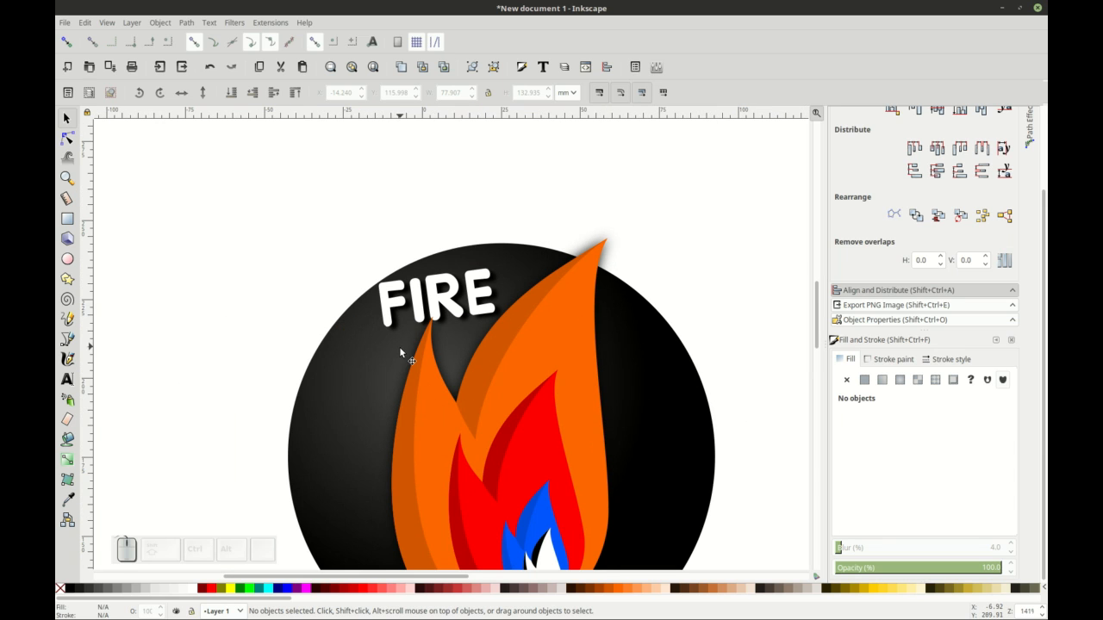
Step: Duplicate the dark circle on top and use the copy to clip the flame's blurred shadow to the circle
left_click(620, 313)
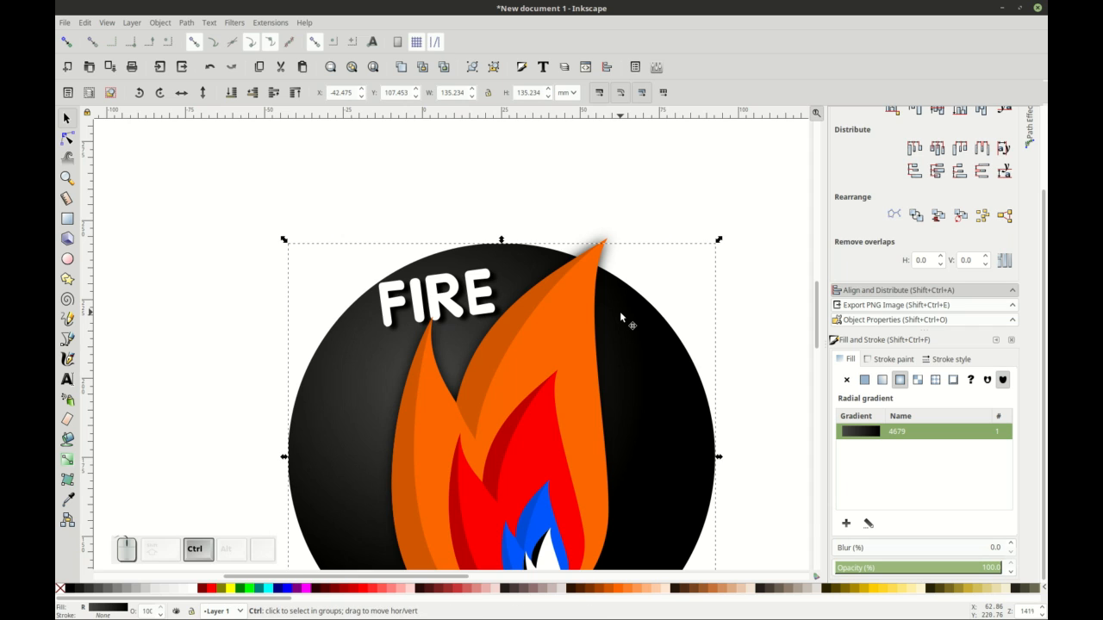
key("ctrl+d")
left_click(601, 255)
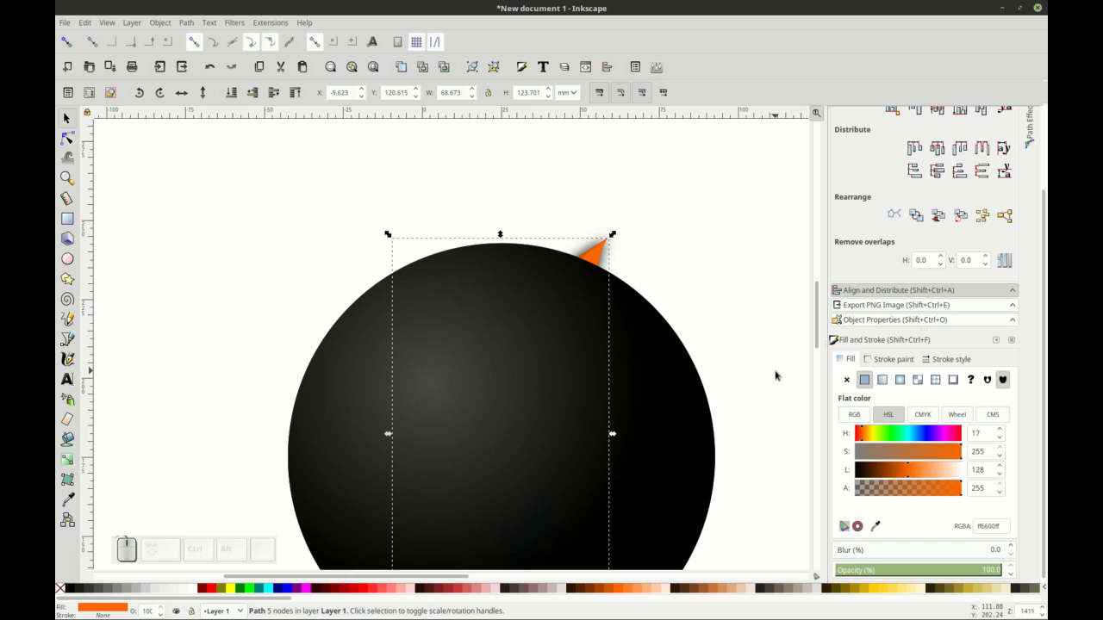
left_click(596, 257, "ctrl+alt")
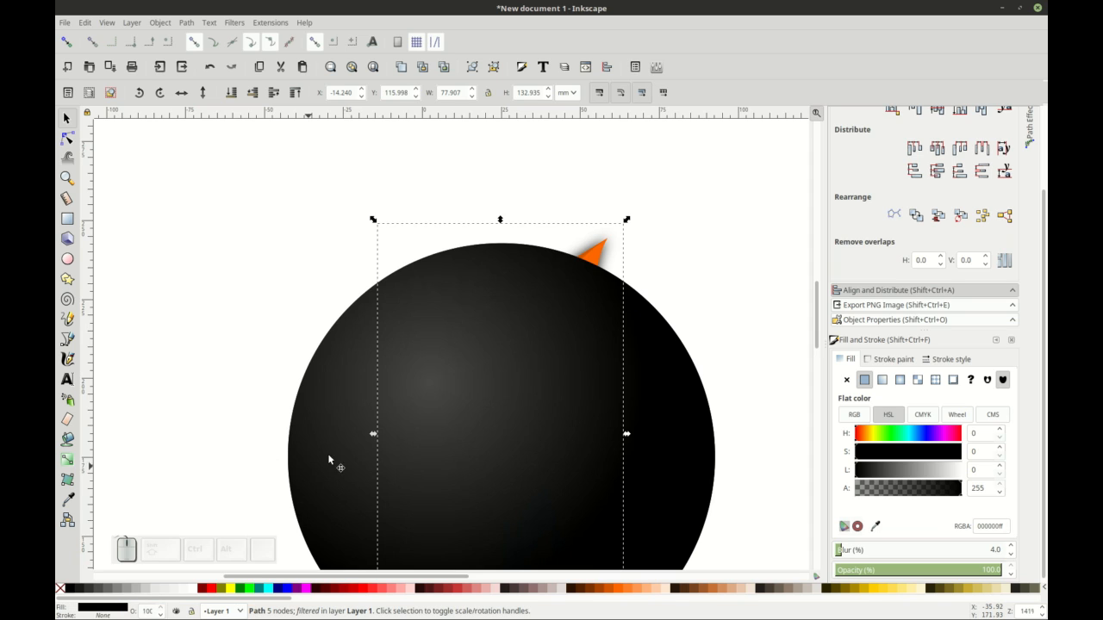
key("shift")
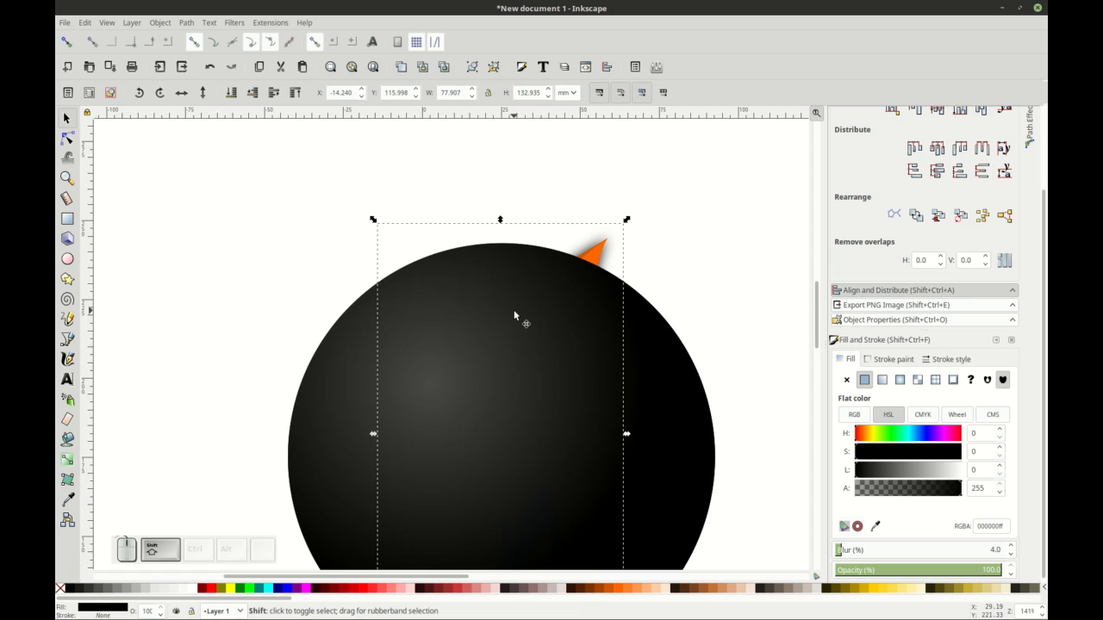
left_click(514, 316, "shift")
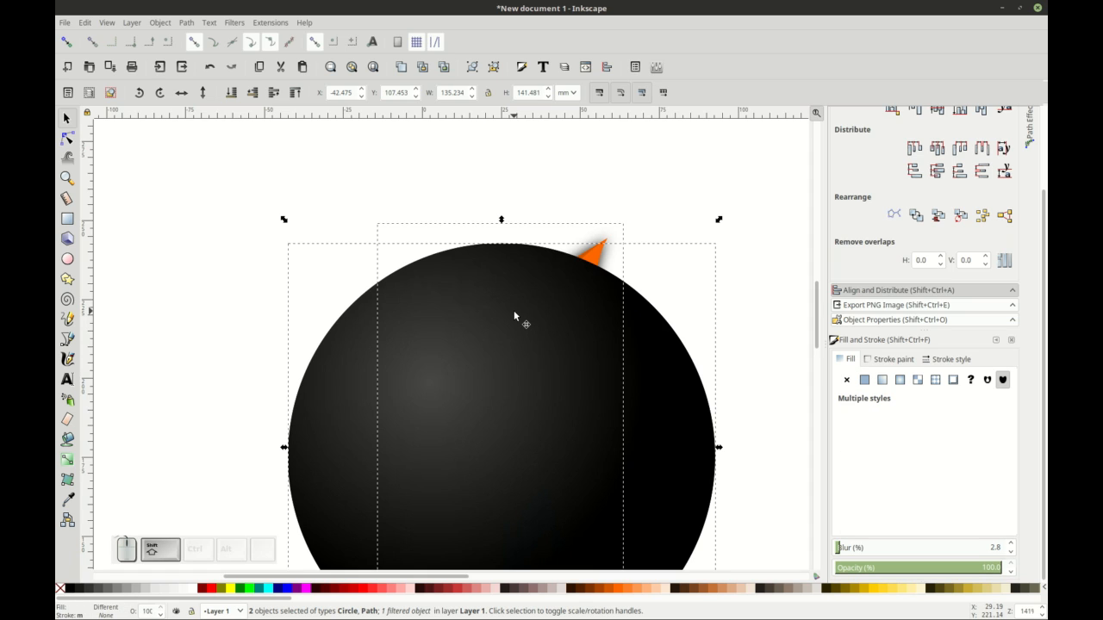
right_click(484, 308)
left_click(537, 583)
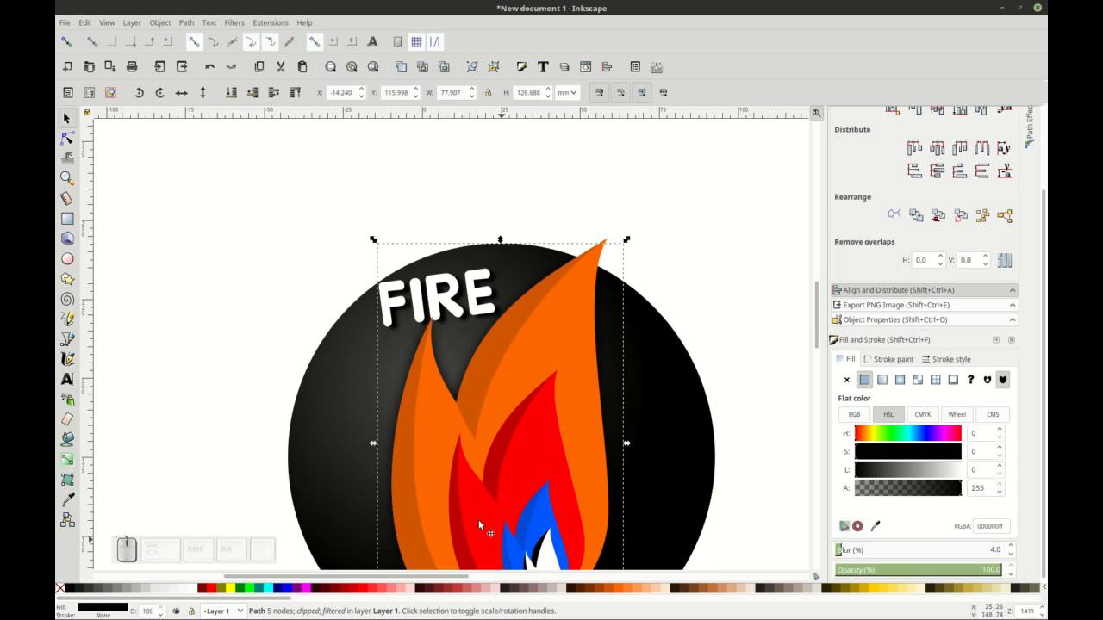
left_click(302, 246)
scroll(302, 246, "down", 2)
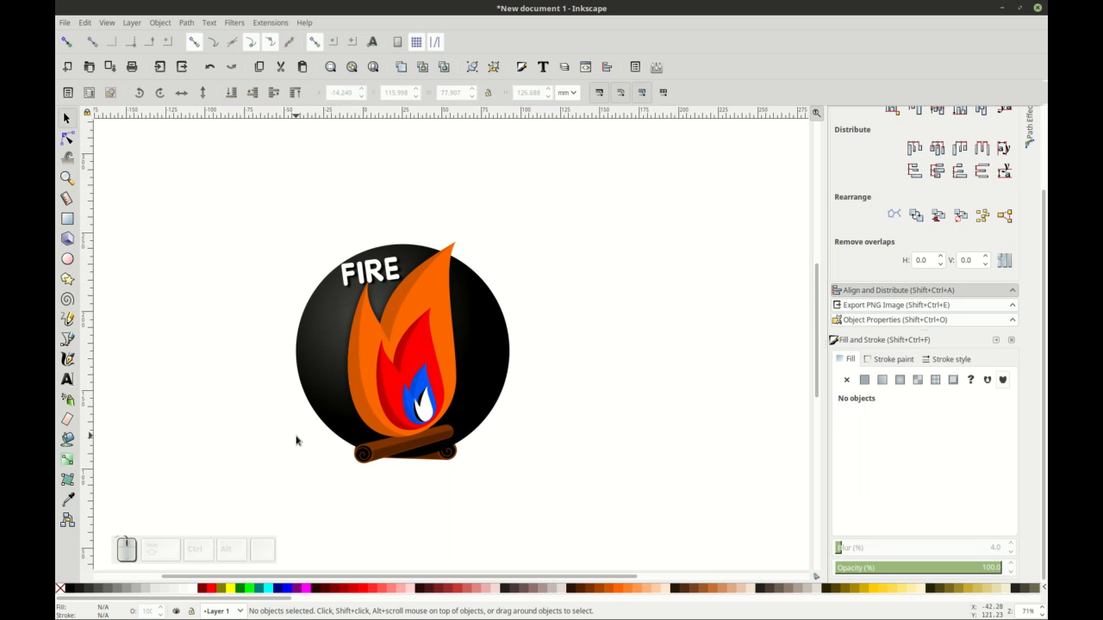
Step: Raise the lower log group in front of the dark circle
scroll(406, 468, "up", 2)
left_click(411, 445)
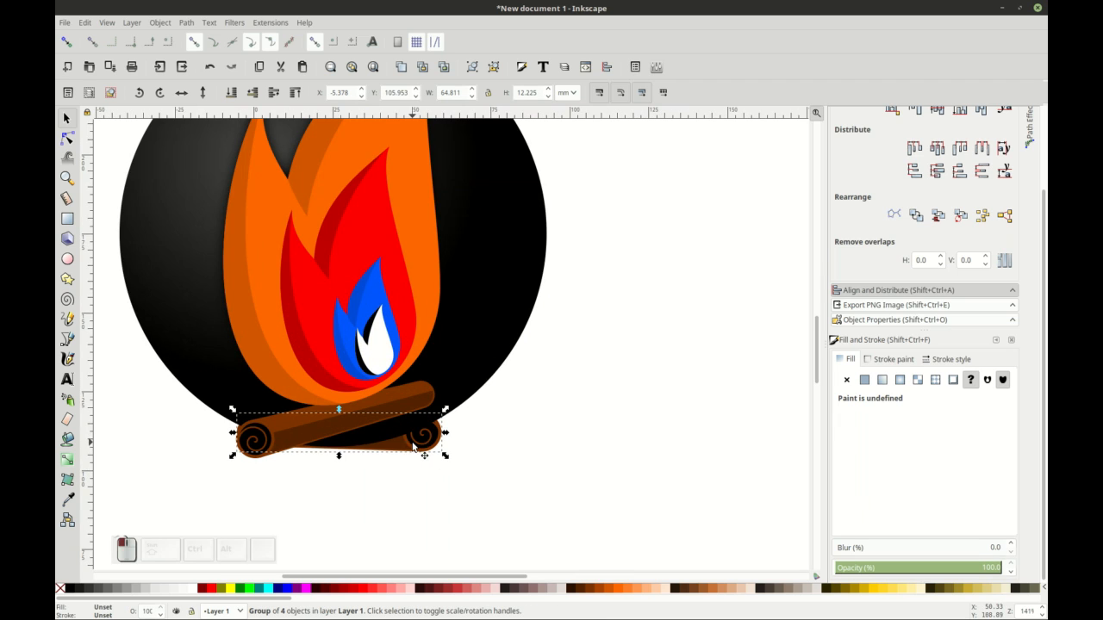
left_click(546, 383)
scroll(544, 390, "down", 1)
scroll(542, 473, "up", 1)
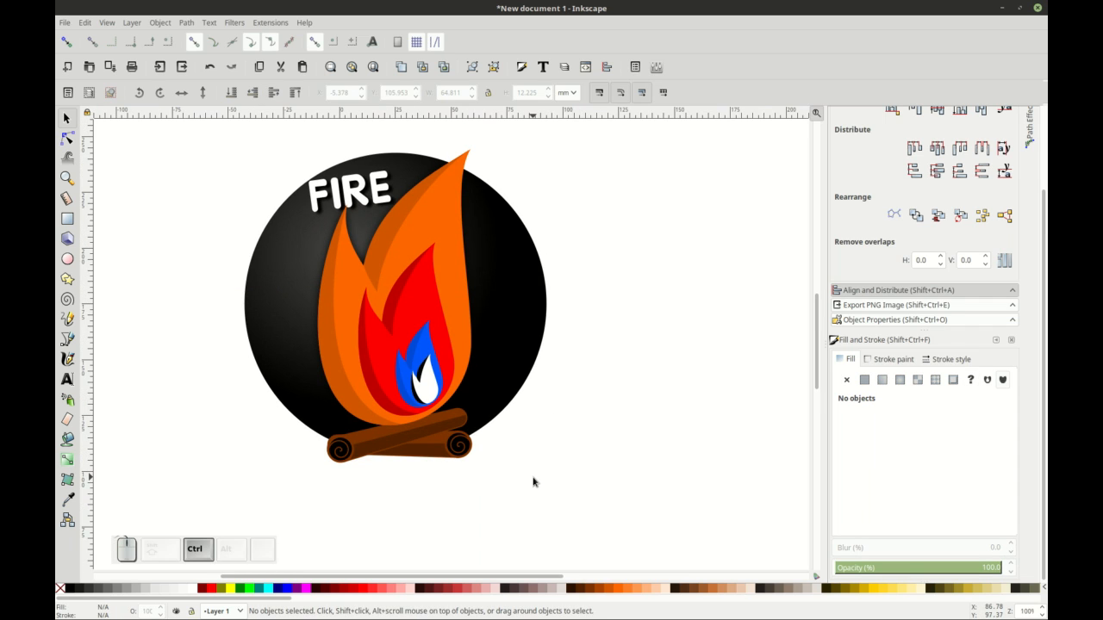
Step: Draw a black rectangle about 230 mm wide and 242 mm high over the whole illustration
scroll(533, 481, "down", 1, "ctrl")
scroll(254, 454, "right", 1)
scroll(274, 455, "left", 2)
left_click(67, 219)
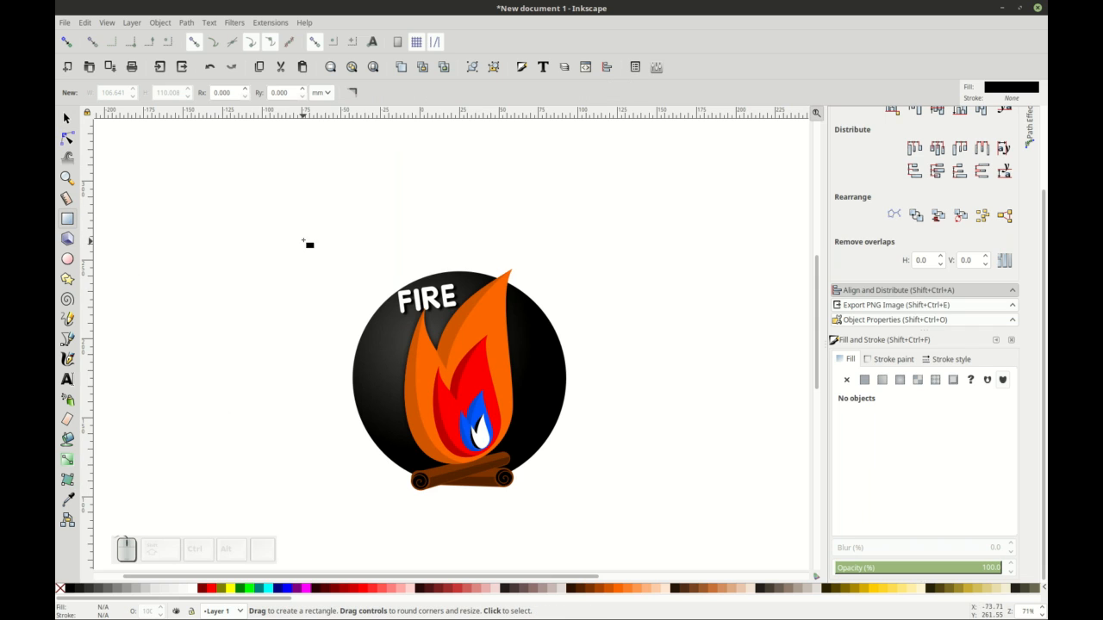
left_click_drag(266, 162, 630, 545)
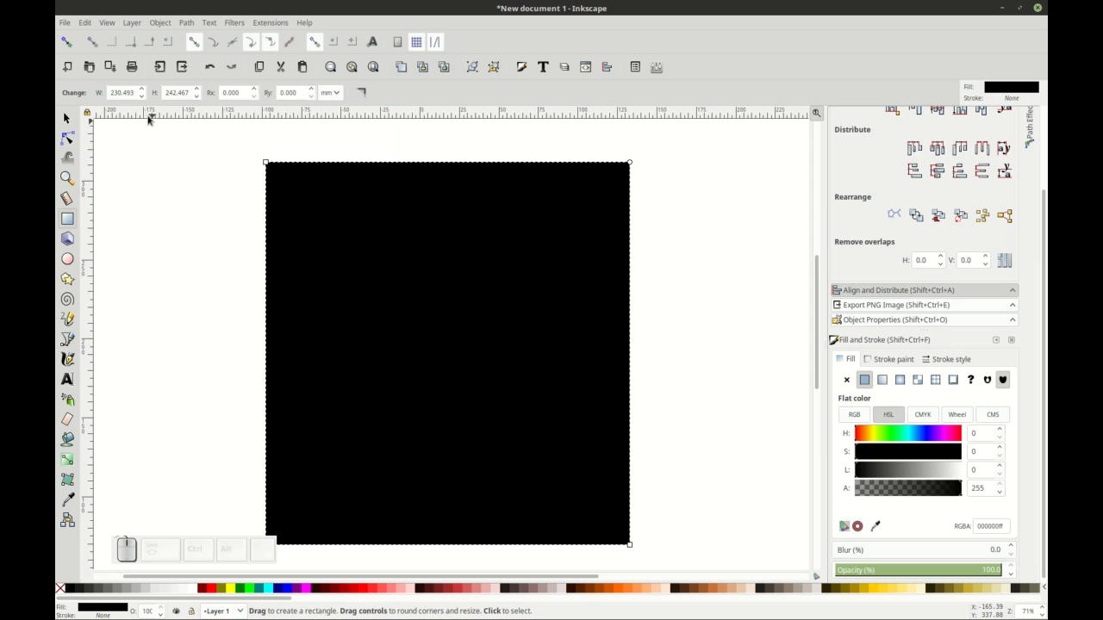
Step: Send the black rectangle behind the illustration as a light gray (ececec) background and shift it slightly to the right
left_click(67, 118)
left_click(230, 93)
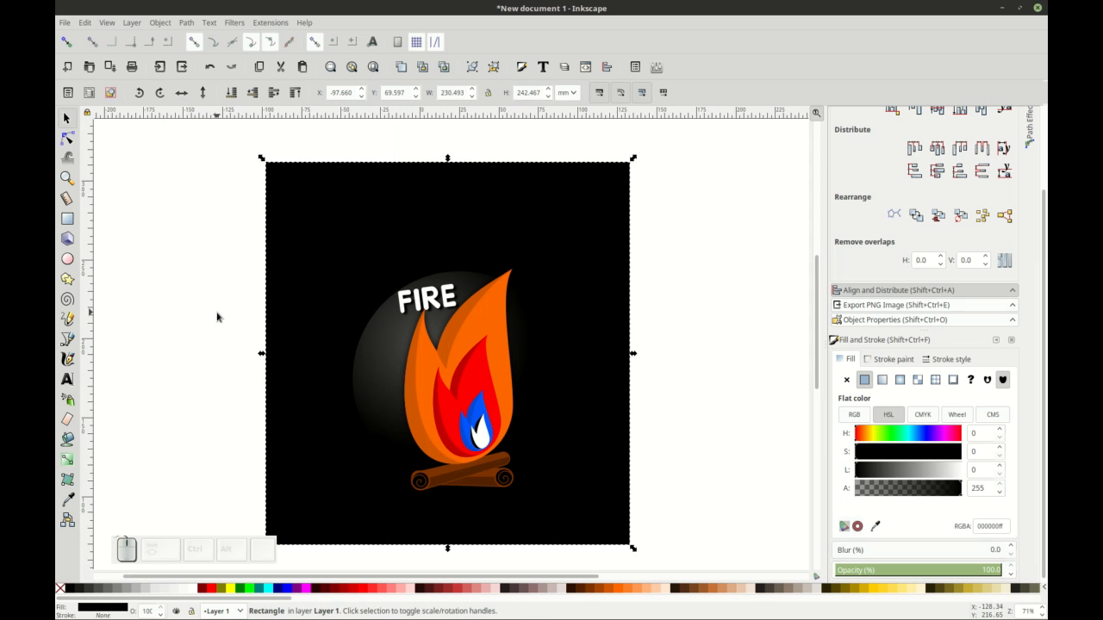
left_click(164, 589)
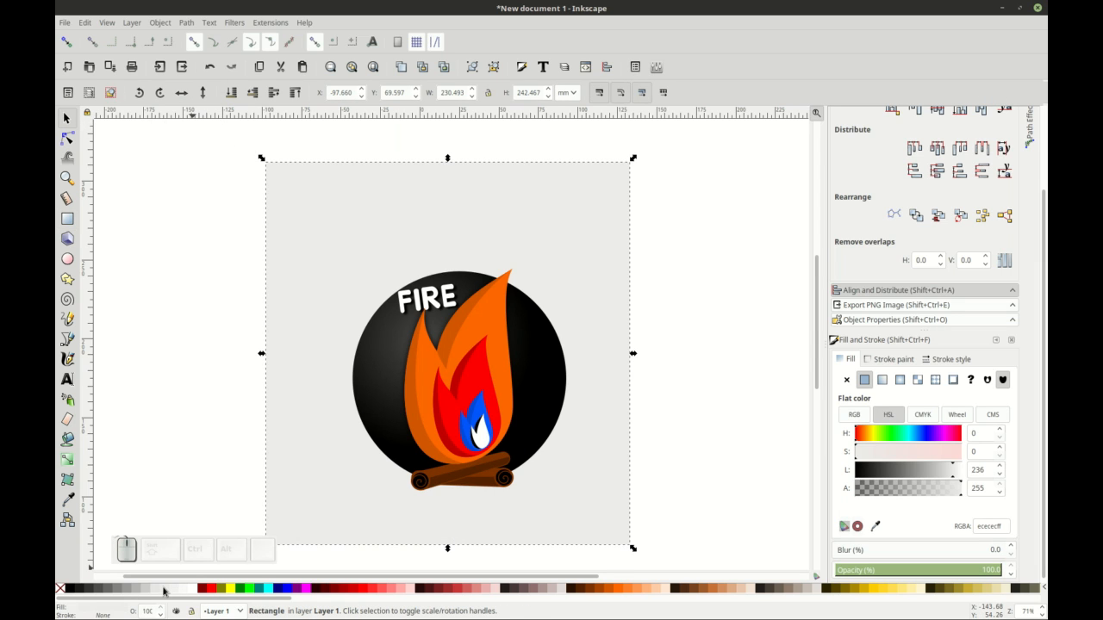
left_click_drag(291, 244, 307, 248)
Step: Apply a radial gradient to the background rectangle and raise the outer stop's alpha to about 248
key("g")
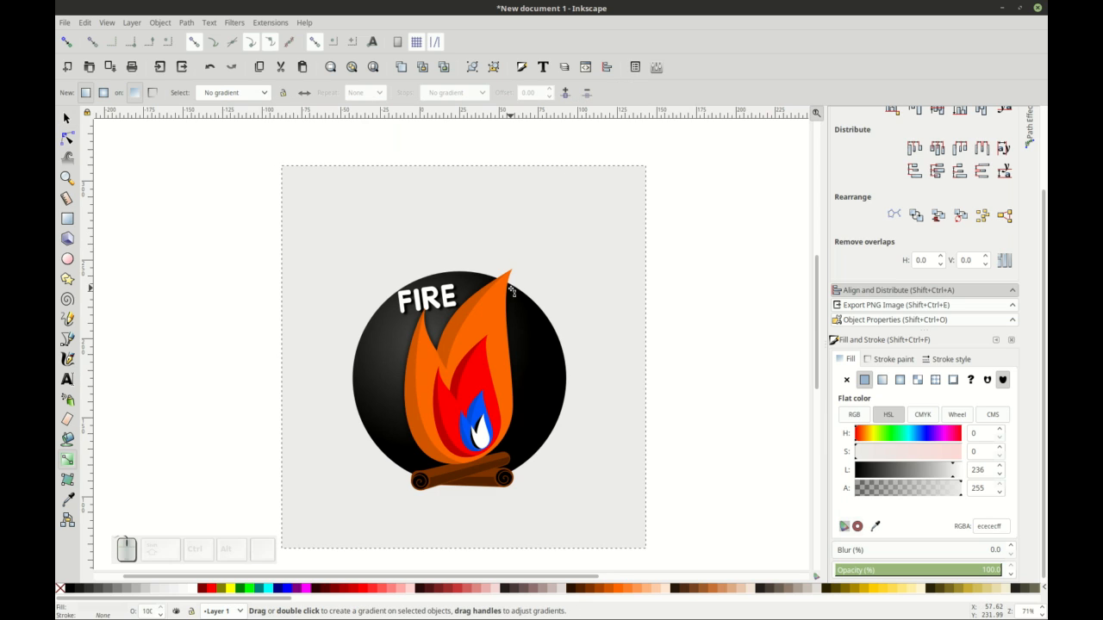
left_click(900, 379)
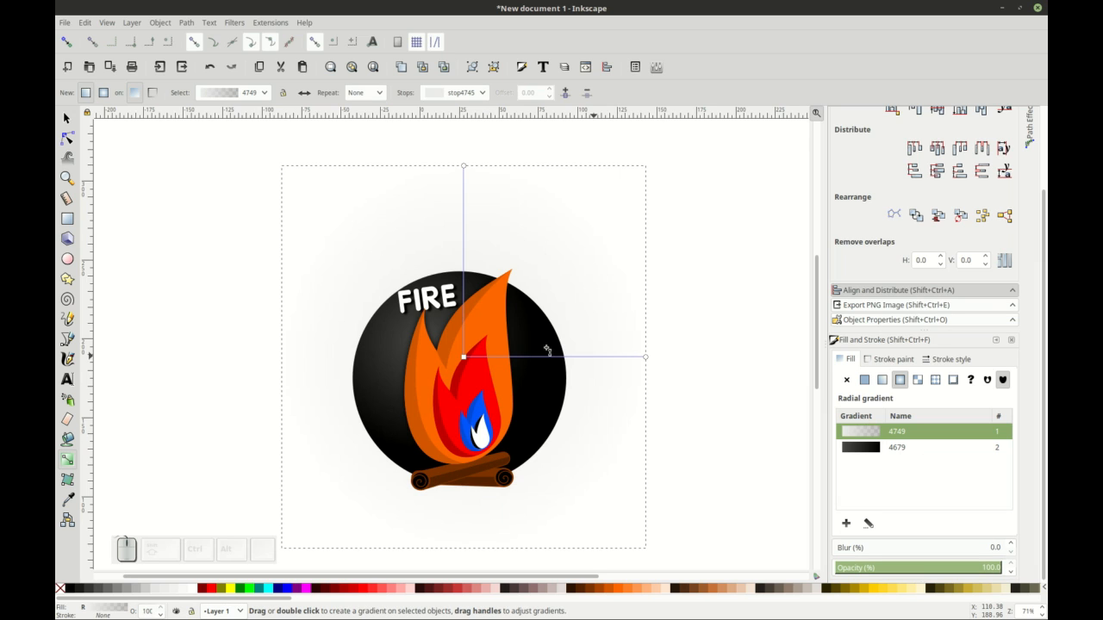
left_click(464, 166)
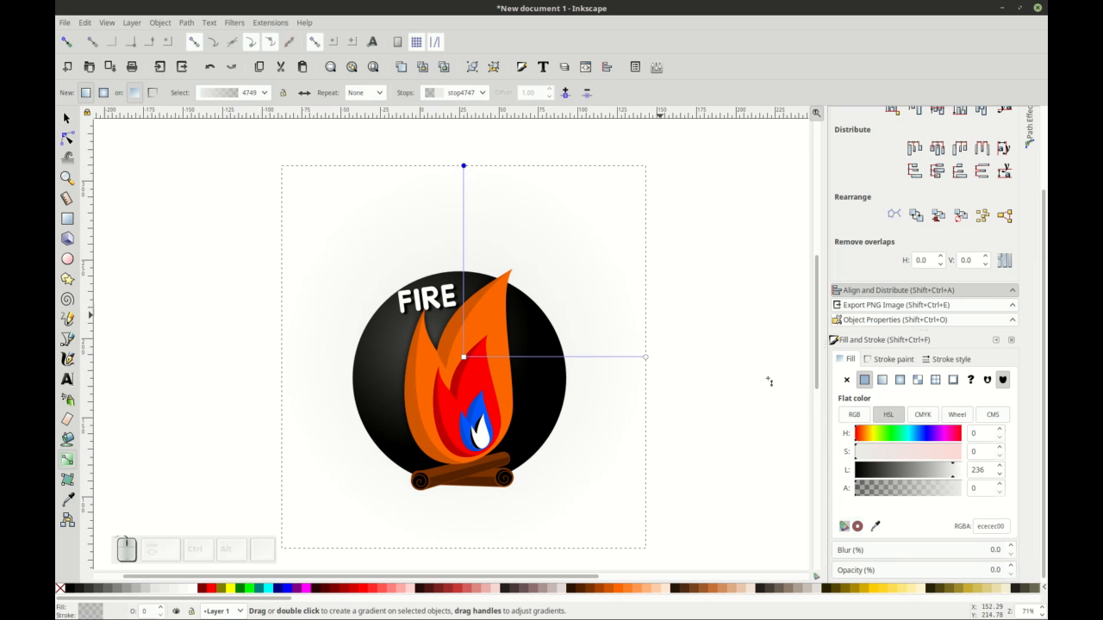
left_click_drag(886, 492, 965, 489)
Step: Set the background gradient's outer stop to gray cccccc and its centre stop to a lightness of 220
left_click(464, 356)
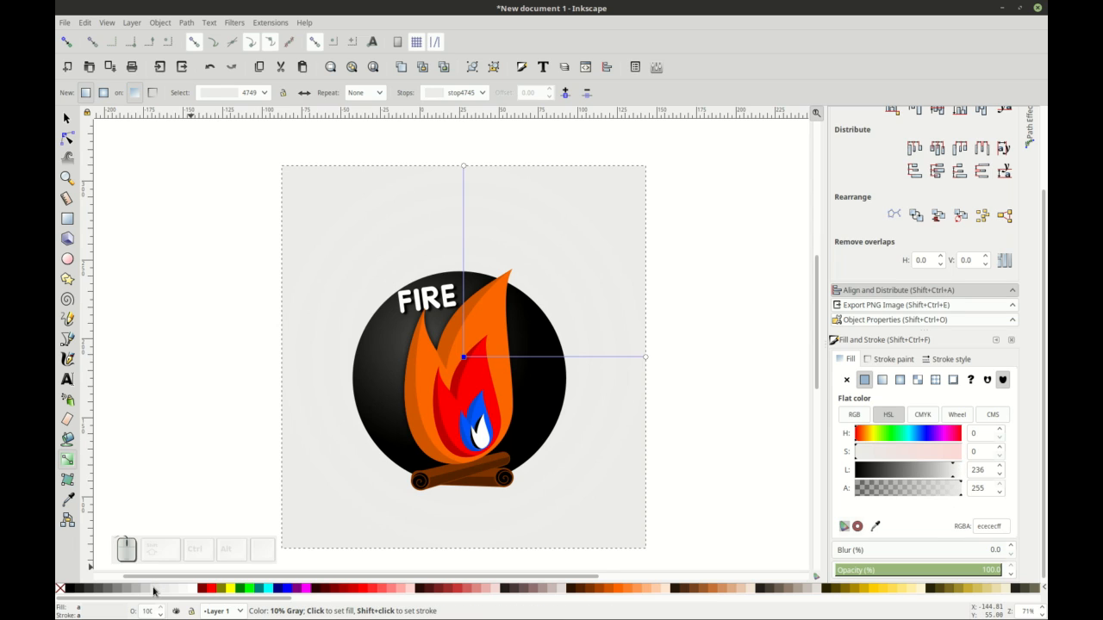
left_click(463, 165)
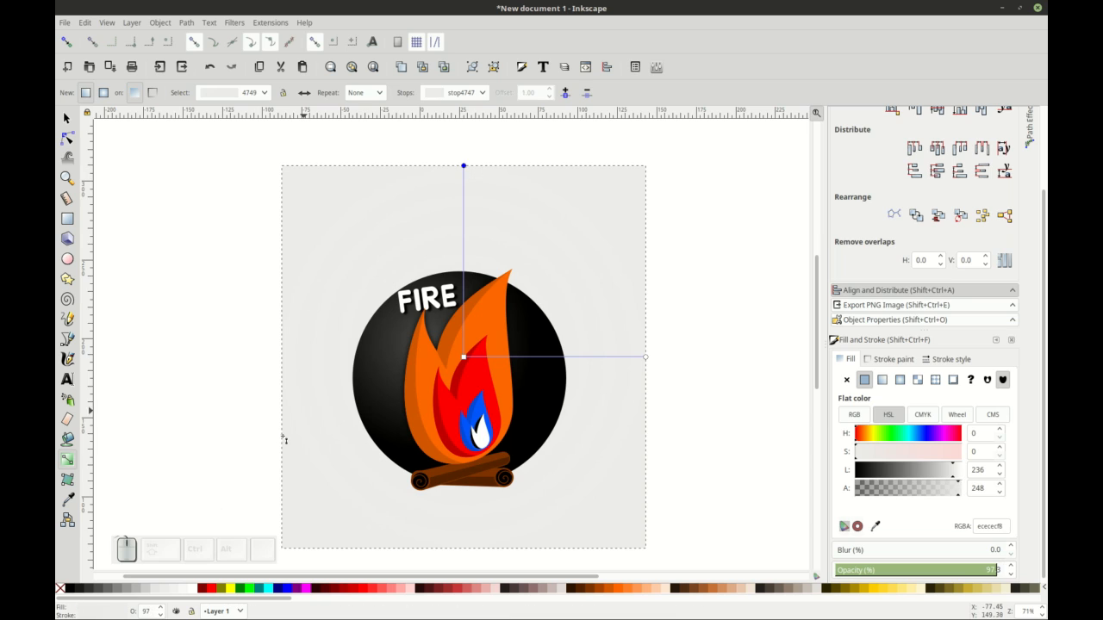
left_click(149, 591)
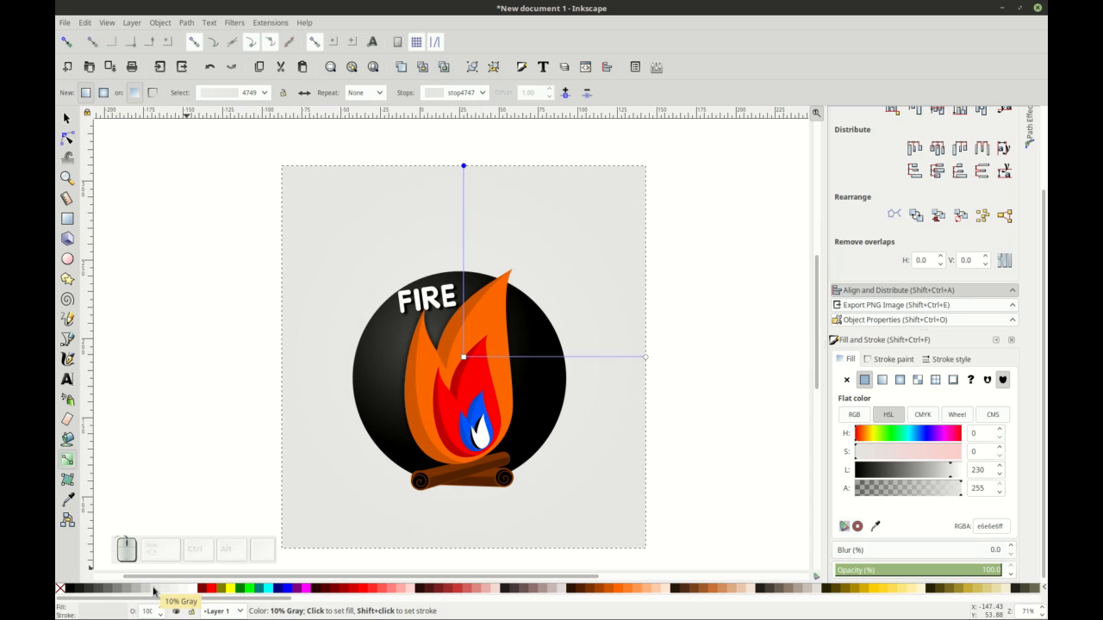
left_click(147, 590)
left_click(464, 356)
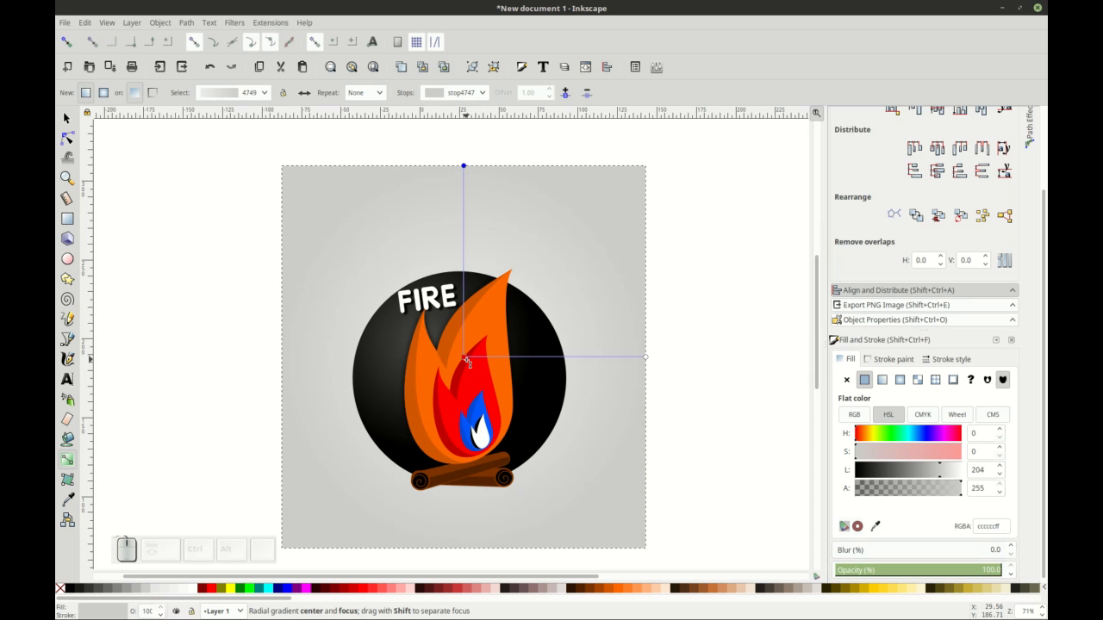
left_click(948, 473)
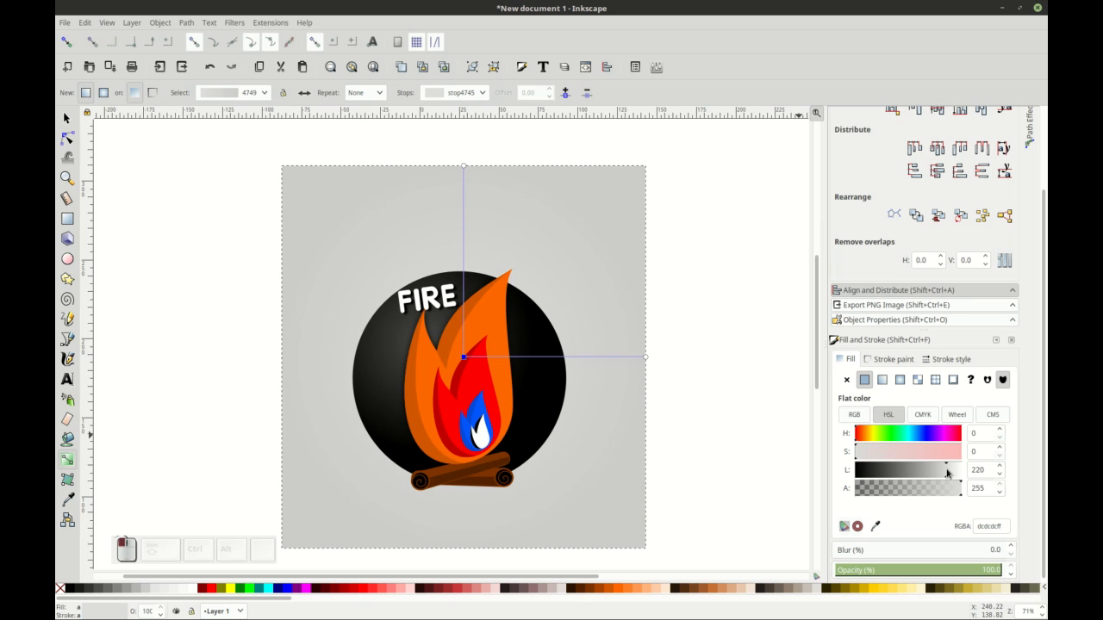
Step: Move the background gradient's centre to just outside the dark circle's upper-left edge, then deselect the rectangle
left_click_drag(470, 359, 386, 281)
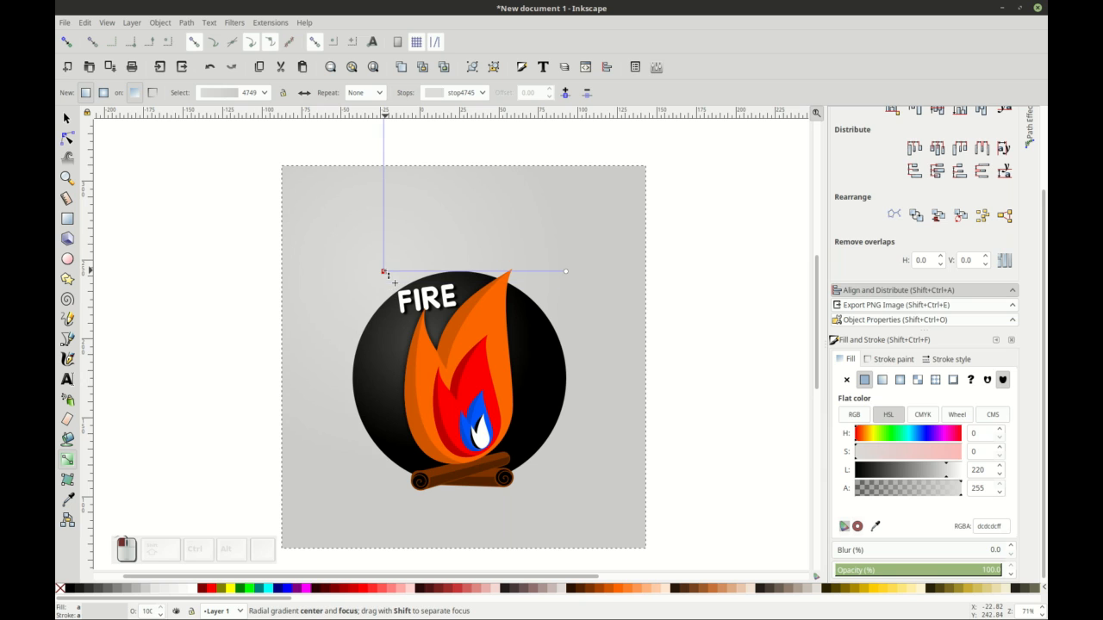
left_click(67, 118)
left_click(198, 248)
scroll(299, 357, "down", 1)
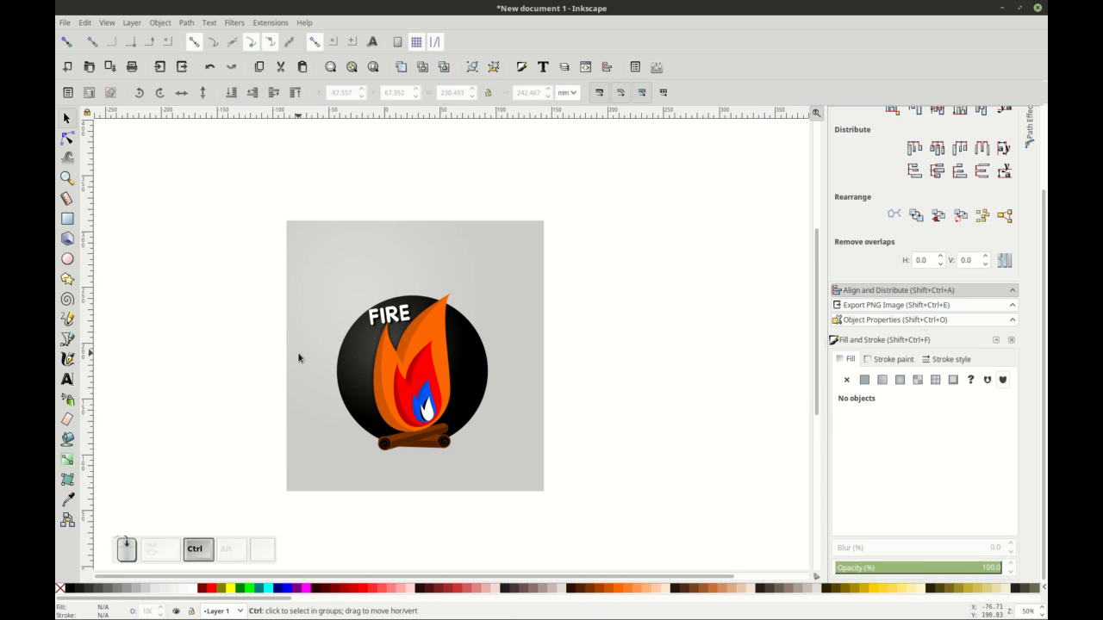
scroll(431, 443, "up", 1)
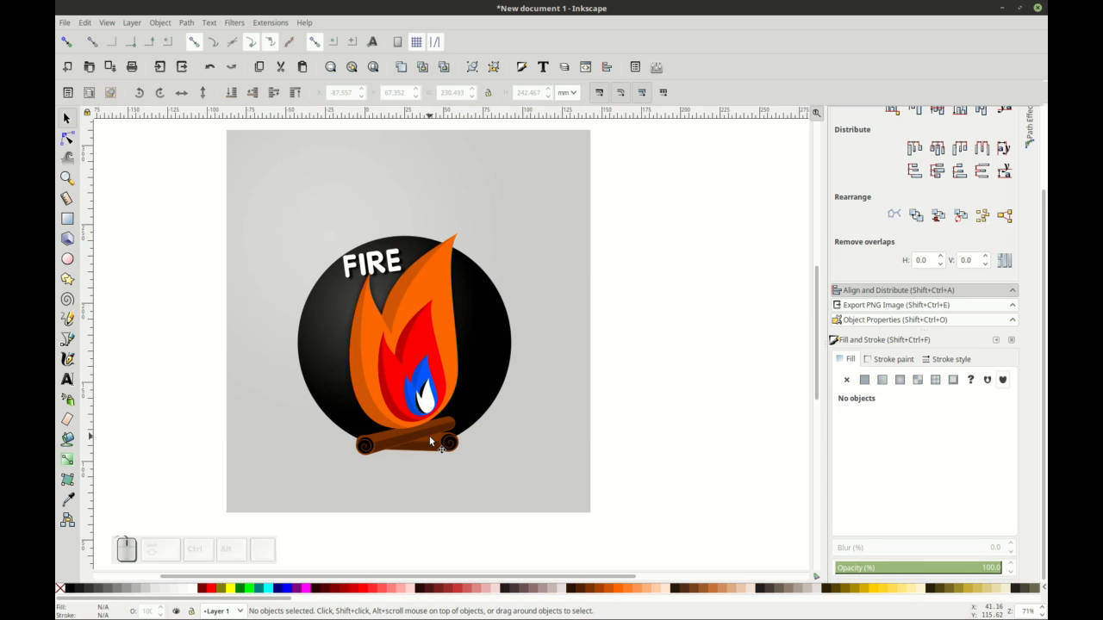